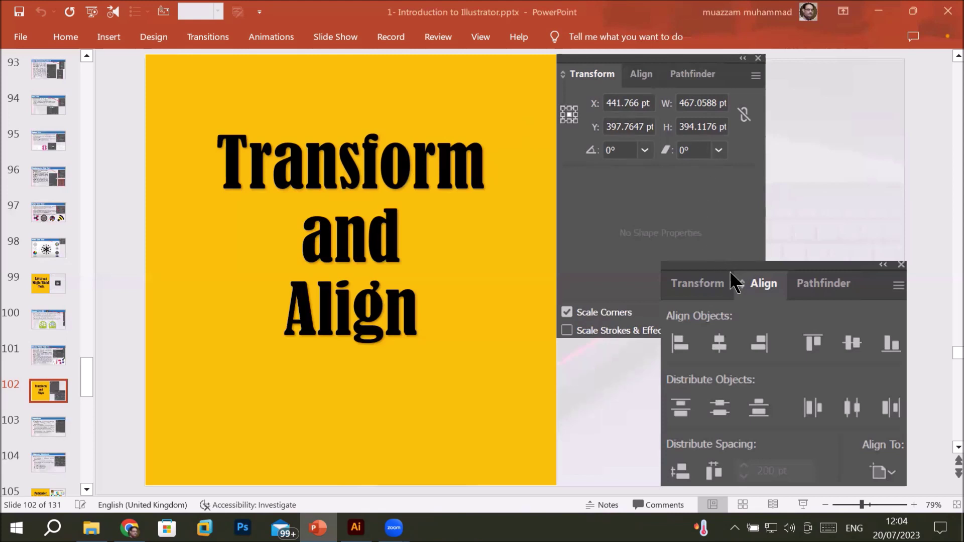
# - Move slide 102's Align panel picture up and right so it overlaps the Transform picture
pyautogui.moveTo(770, 268); pyautogui.dragTo(784, 283)
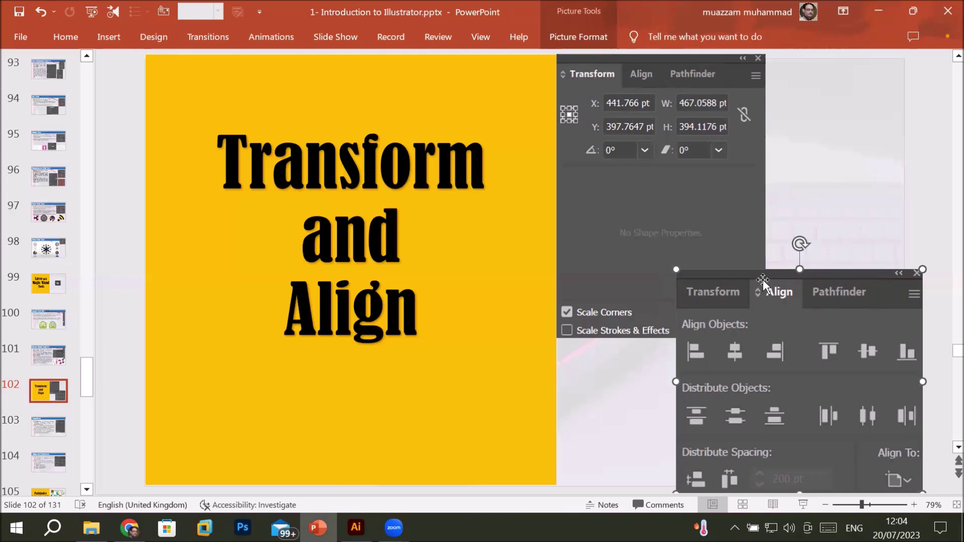
pyautogui.moveTo(761, 283); pyautogui.dragTo(772, 218)
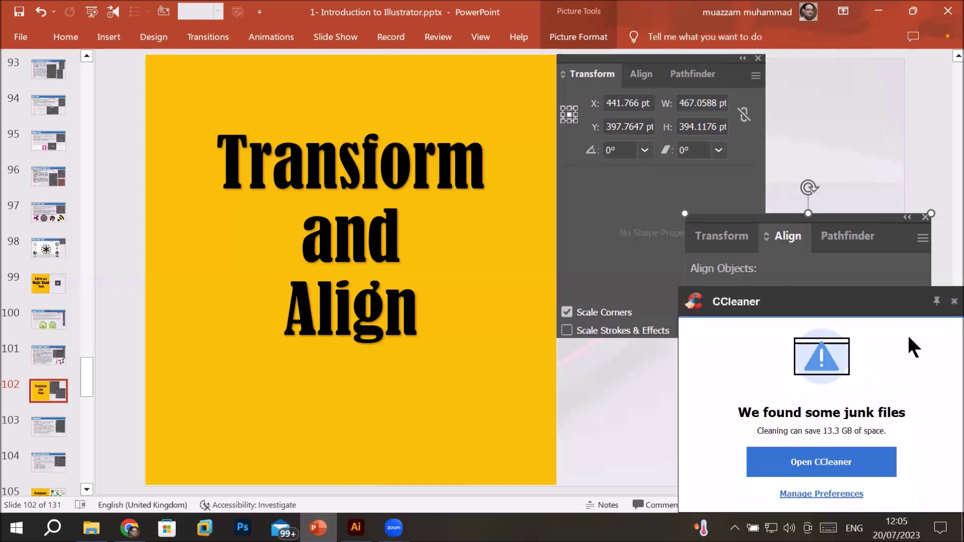
# - Close the CCleaner junk-files popup and deselect the Align panel picture
pyautogui.click(945, 305)
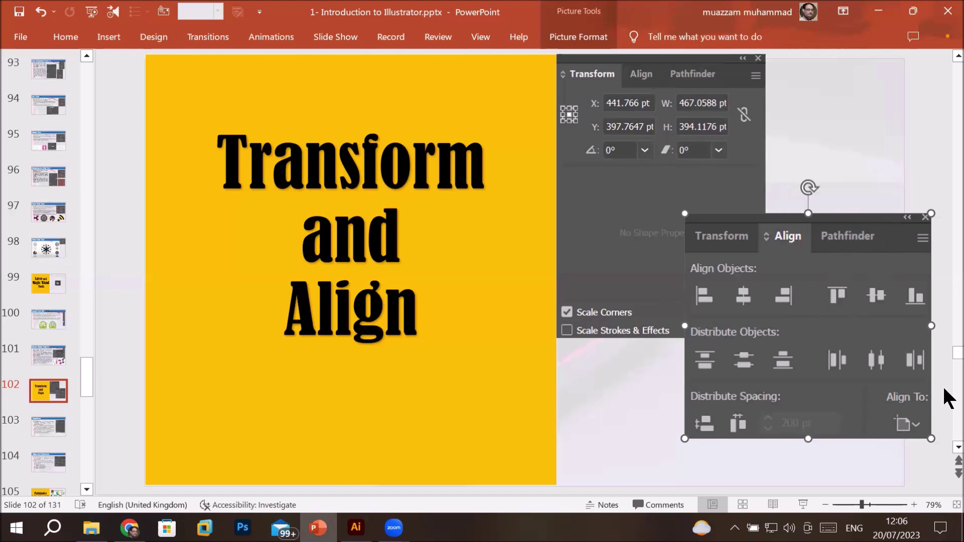
pyautogui.click(944, 447)
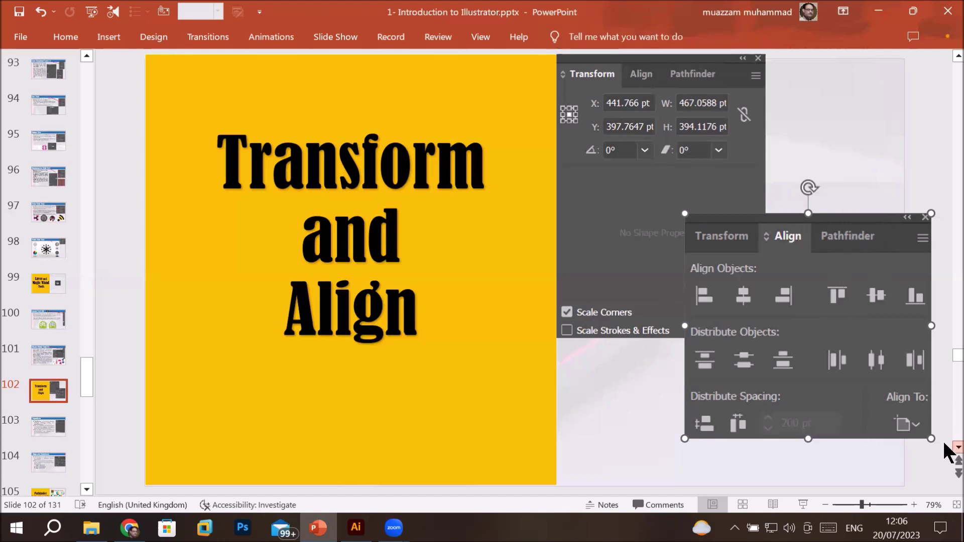
# - Go to slide 104 'Align and Distribute', highlight its three numbered options, then switch to Illustrator
pyautogui.scroll(-1, 944, 447)
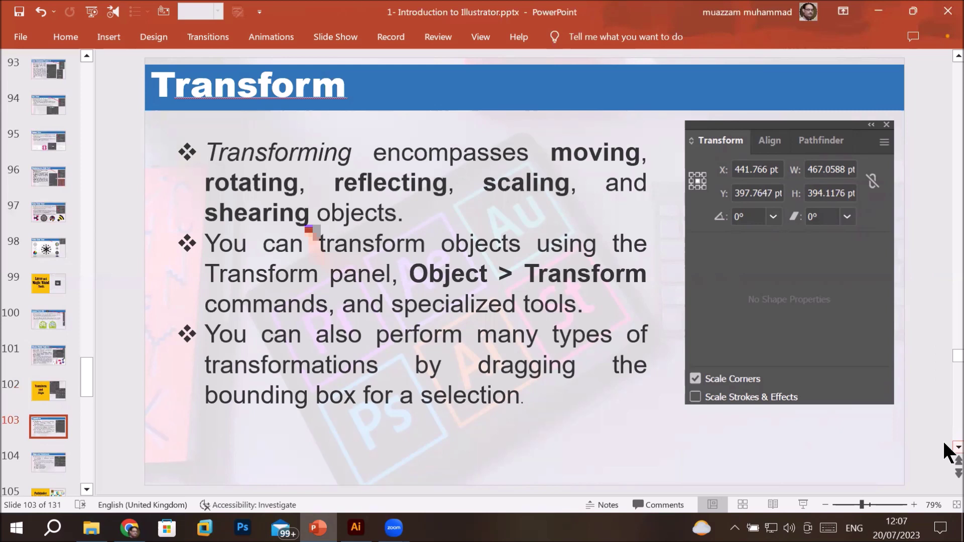
pyautogui.click(54, 459)
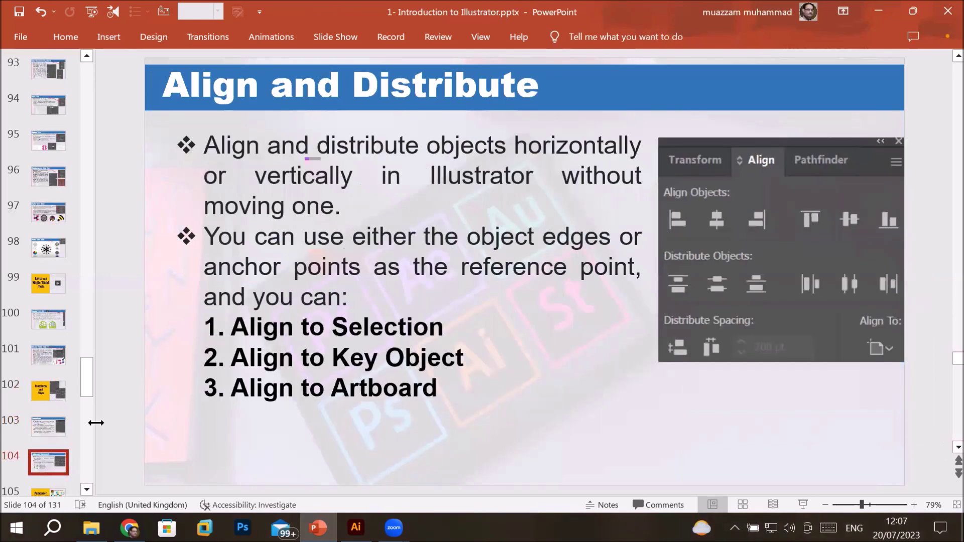
pyautogui.click(232, 328)
pyautogui.moveTo(257, 348); pyautogui.dragTo(450, 390)
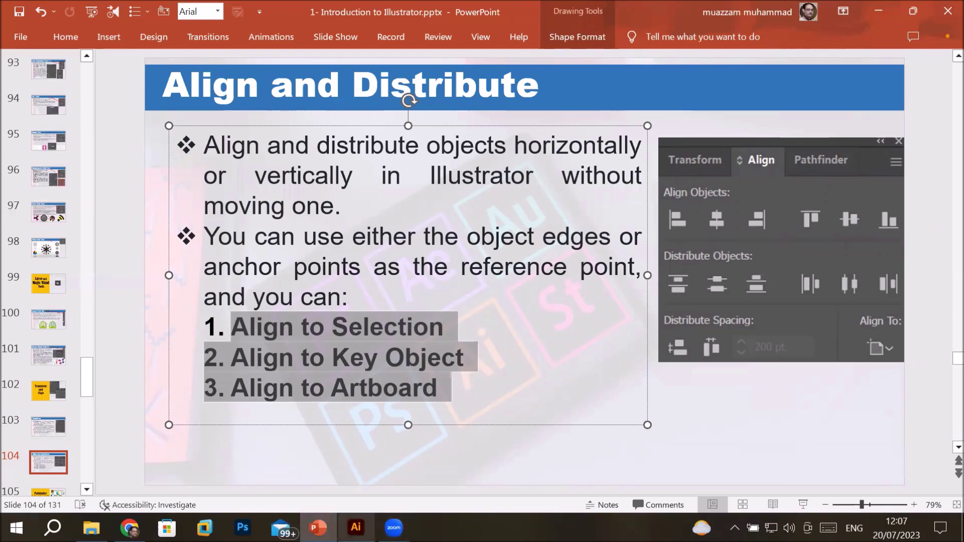
pyautogui.click(356, 527)
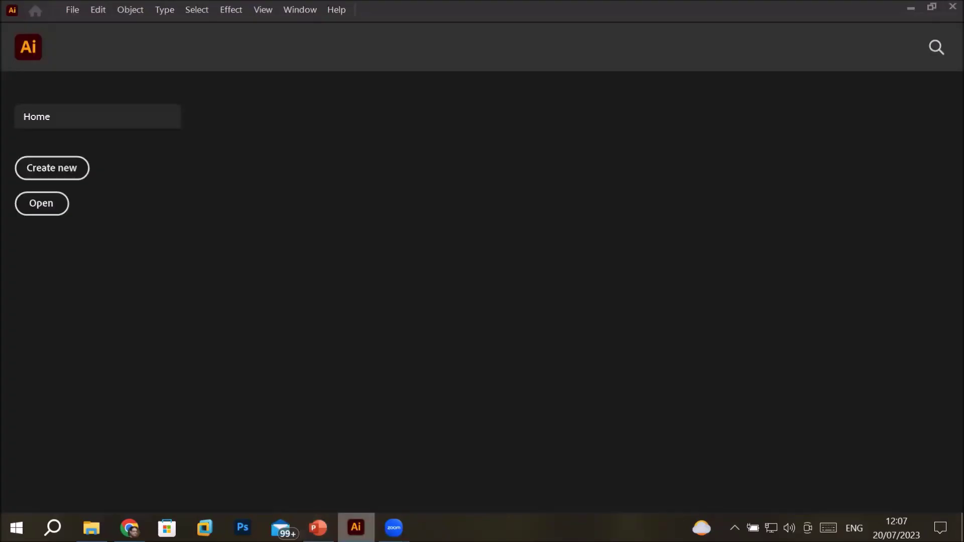
# - Create a new Letter-size Illustrator document and enter artboard editing mode
pyautogui.click(79, 175)
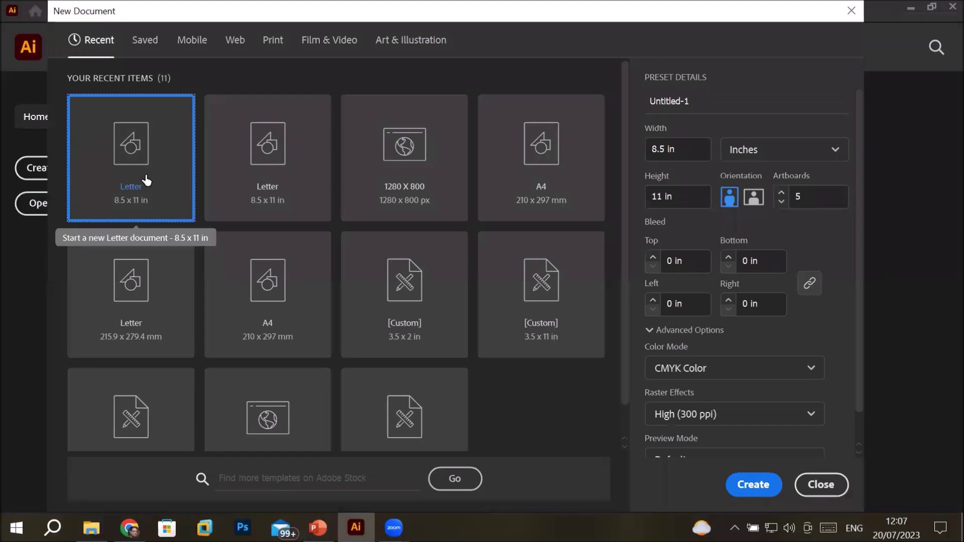
pyautogui.doubleClick(146, 181)
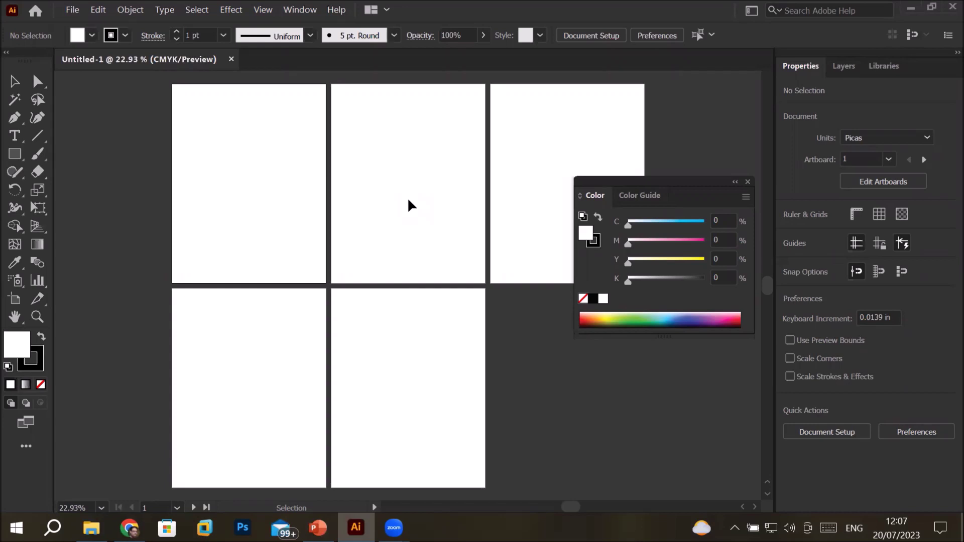
pyautogui.click(883, 181)
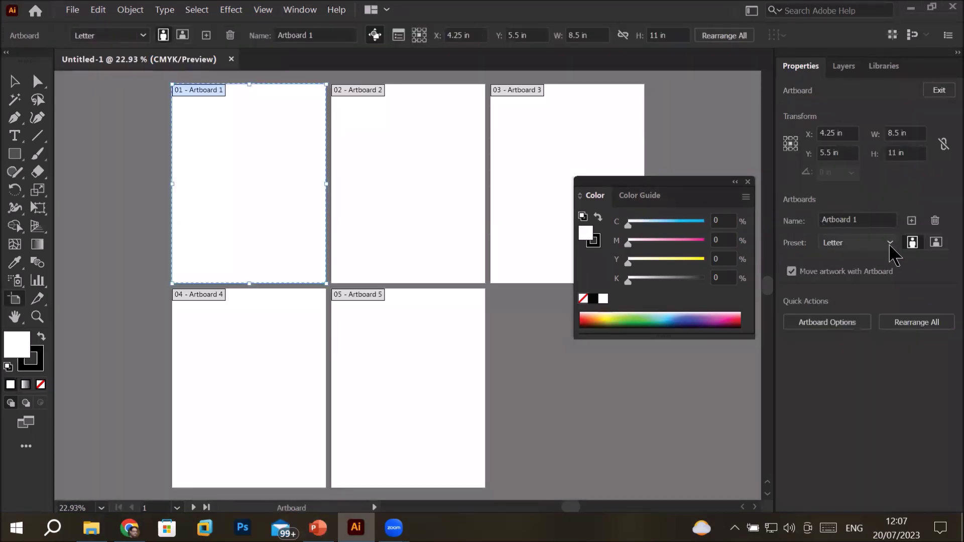
# - Delete the two extra artboards, move Artboard 2 left, and show the artboard presets
pyautogui.click(942, 221)
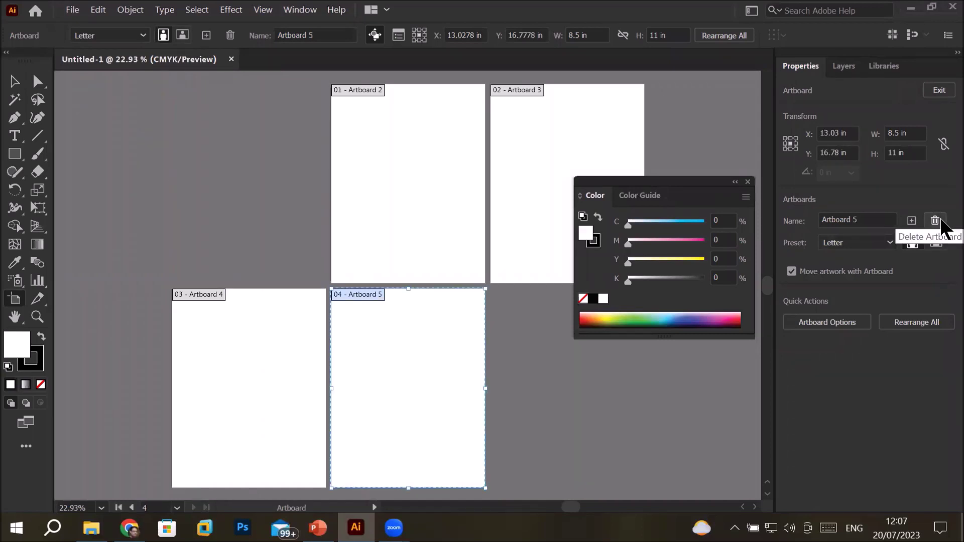
pyautogui.click(942, 221)
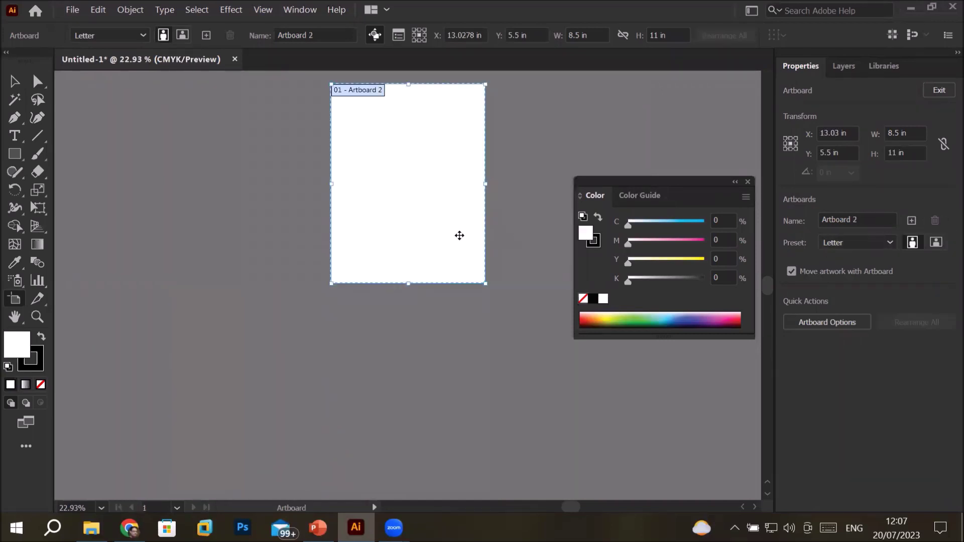
pyautogui.moveTo(426, 175); pyautogui.dragTo(306, 213)
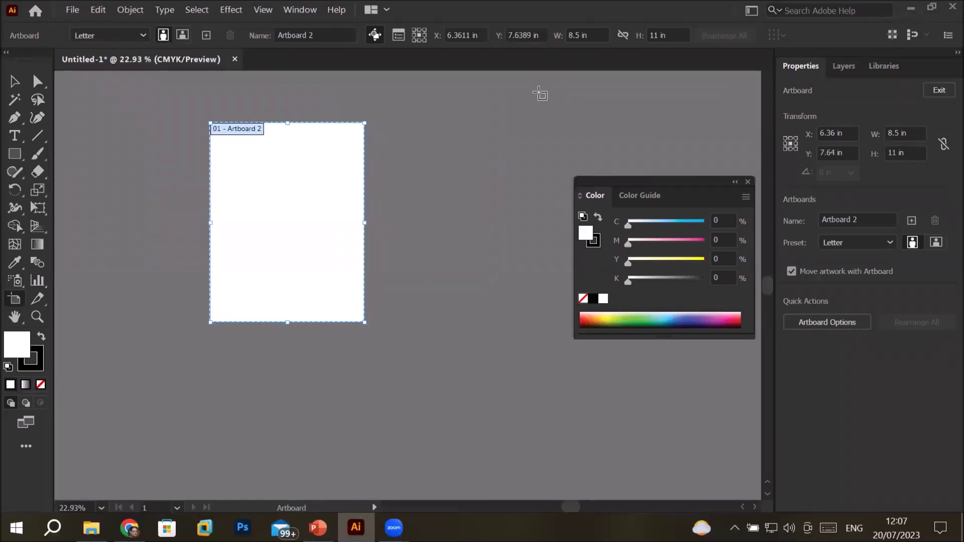
pyautogui.scroll(2, 180, 158)
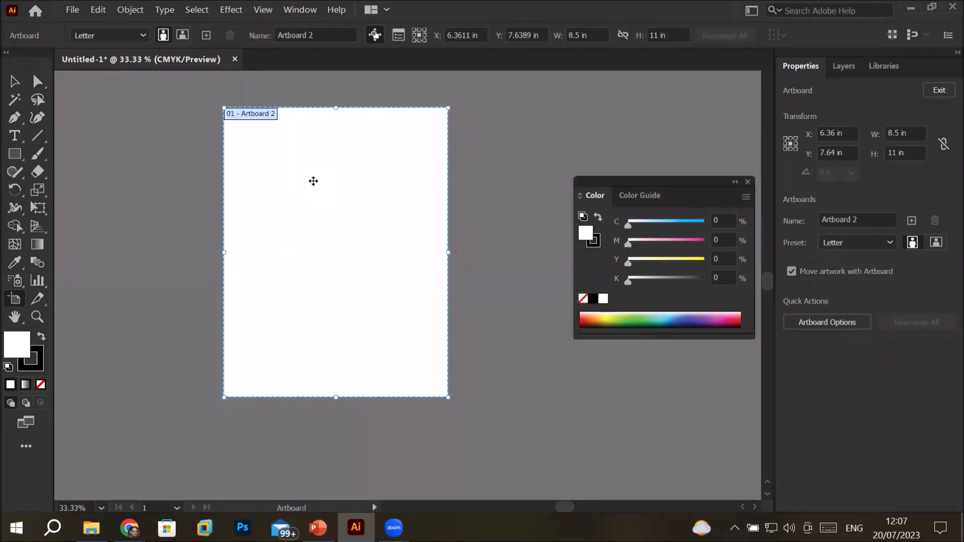
pyautogui.click(890, 243)
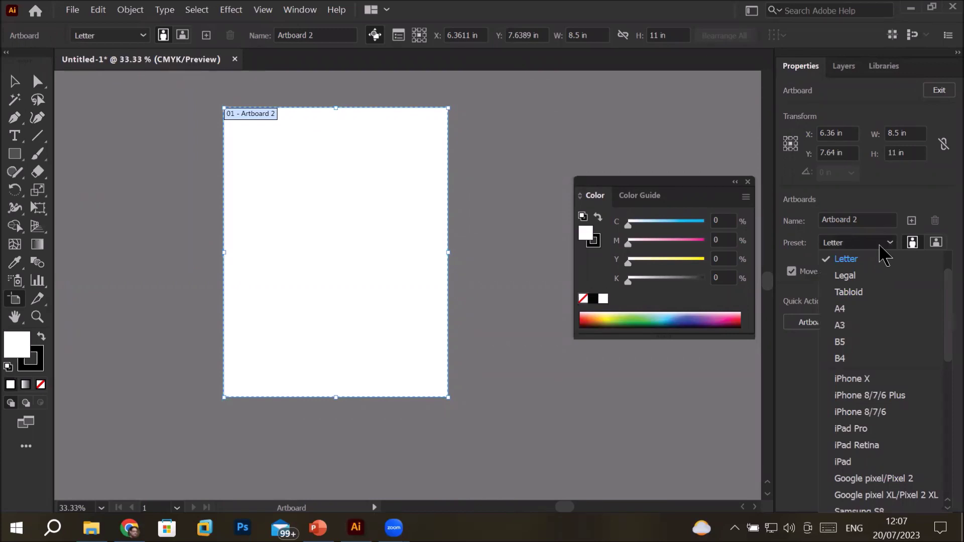
pyautogui.click(880, 246)
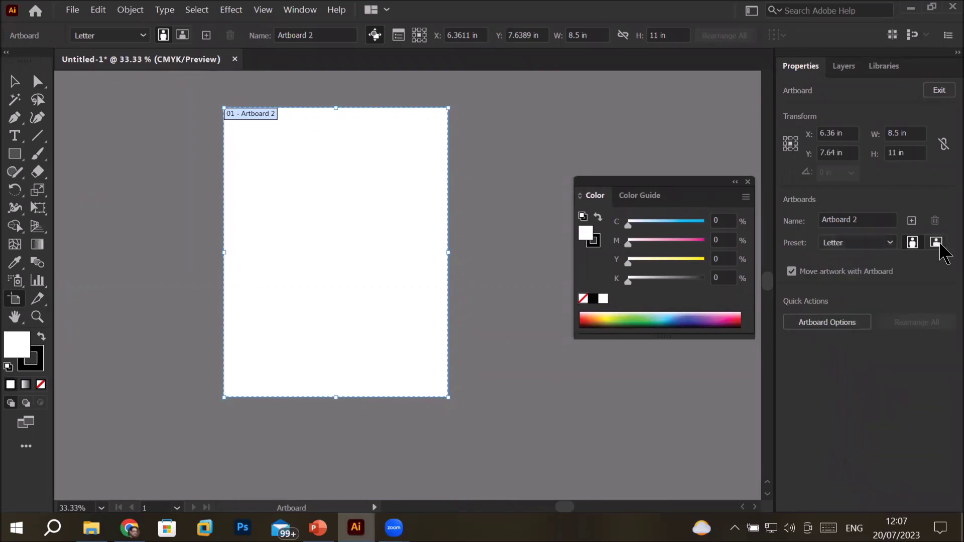
pyautogui.click(937, 242)
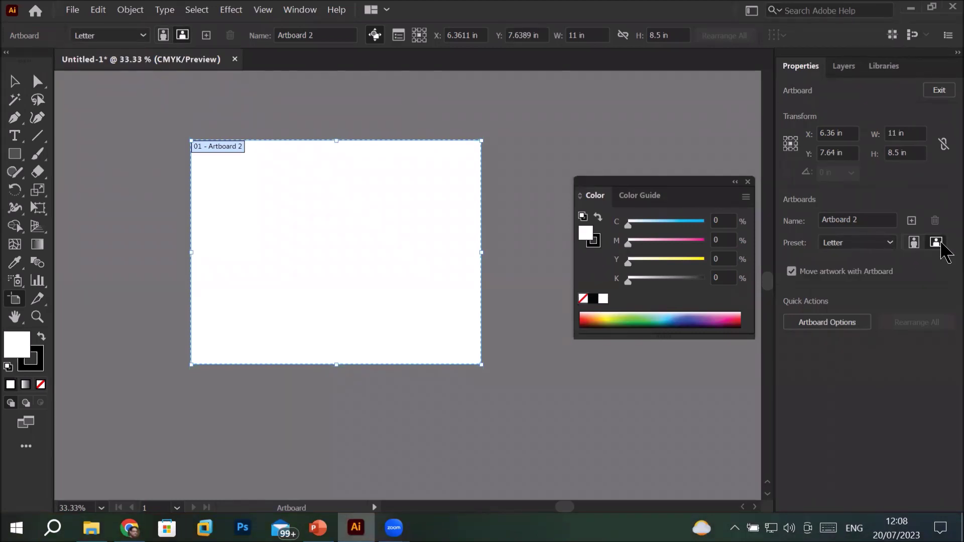
pyautogui.click(915, 243)
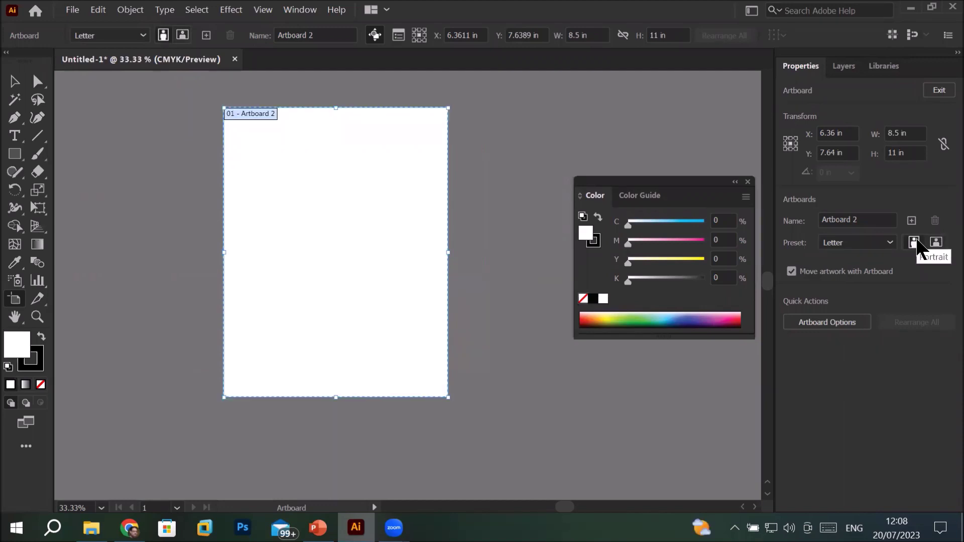
pyautogui.click(937, 242)
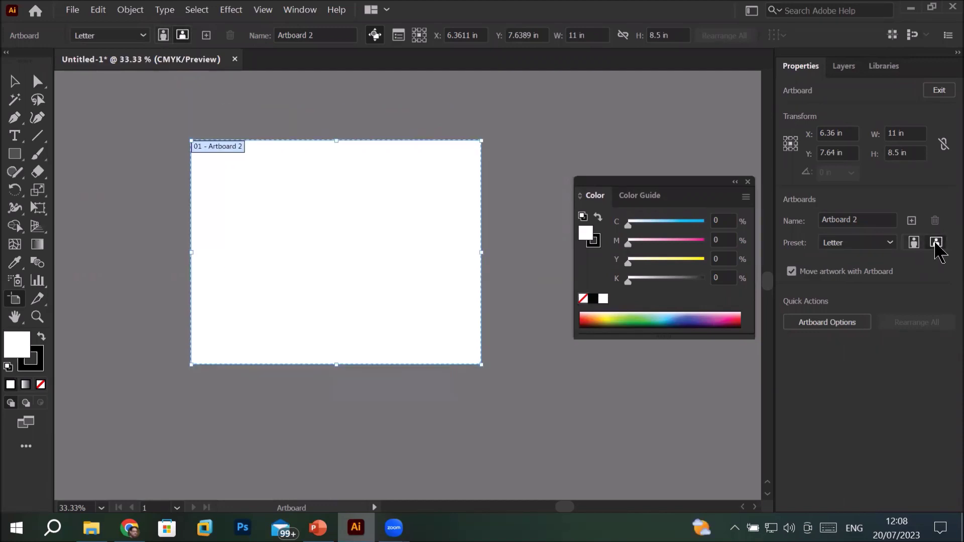
pyautogui.click(914, 243)
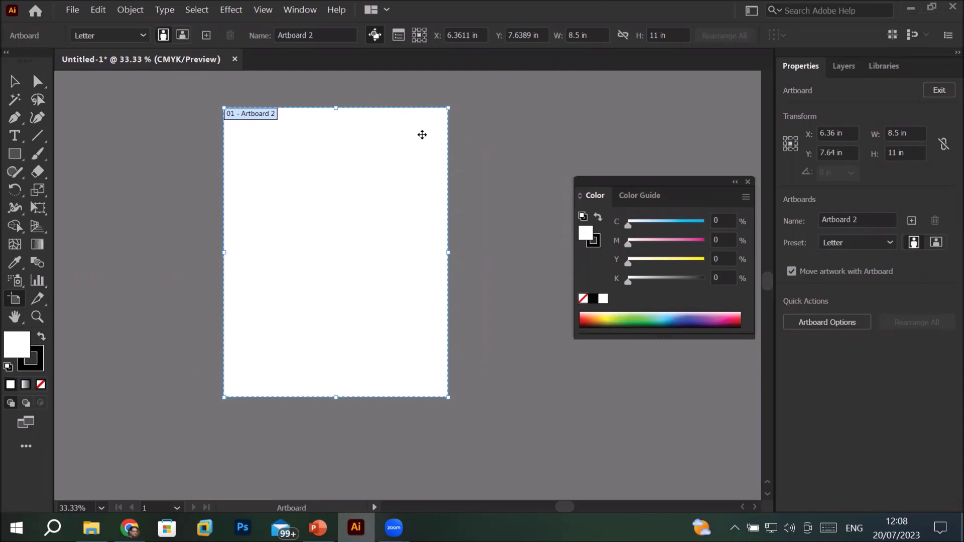
pyautogui.click(19, 159)
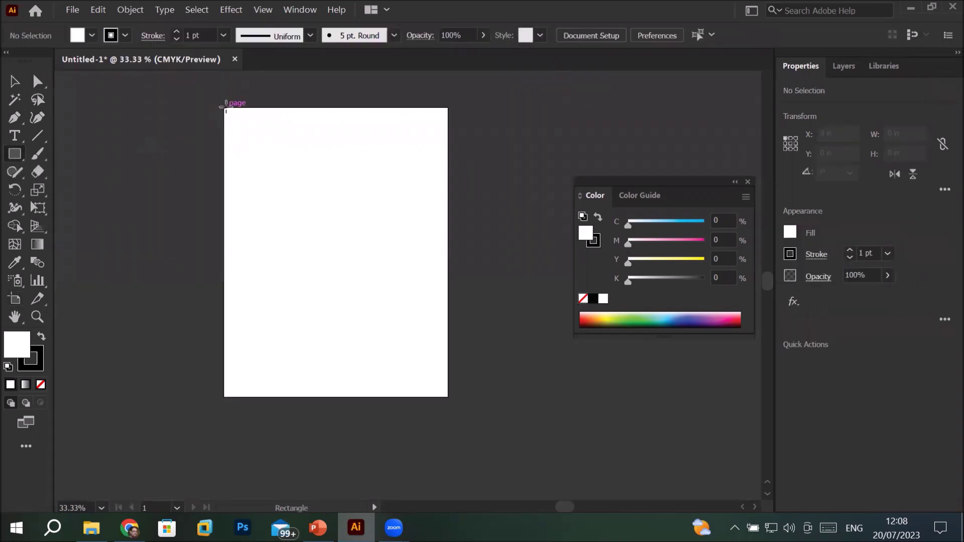
# - Zoom in and draw a 0.7613 in square from the artboard's top-left corner
pyautogui.scroll(2, 225, 106)
pyautogui.scroll(1, 243, 104)
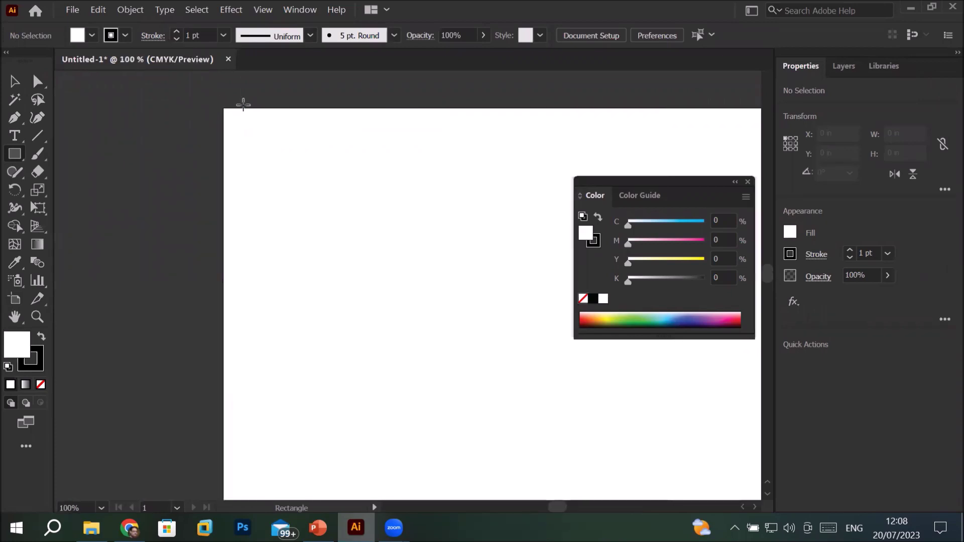
pyautogui.moveTo(224, 108); pyautogui.dragTo(280, 160)
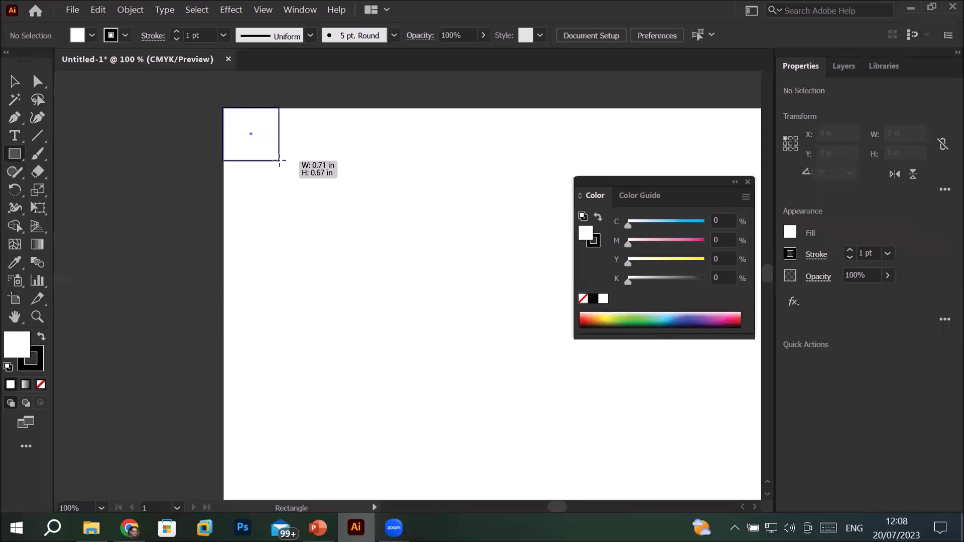
pyautogui.moveTo(279, 161); pyautogui.dragTo(283, 167)
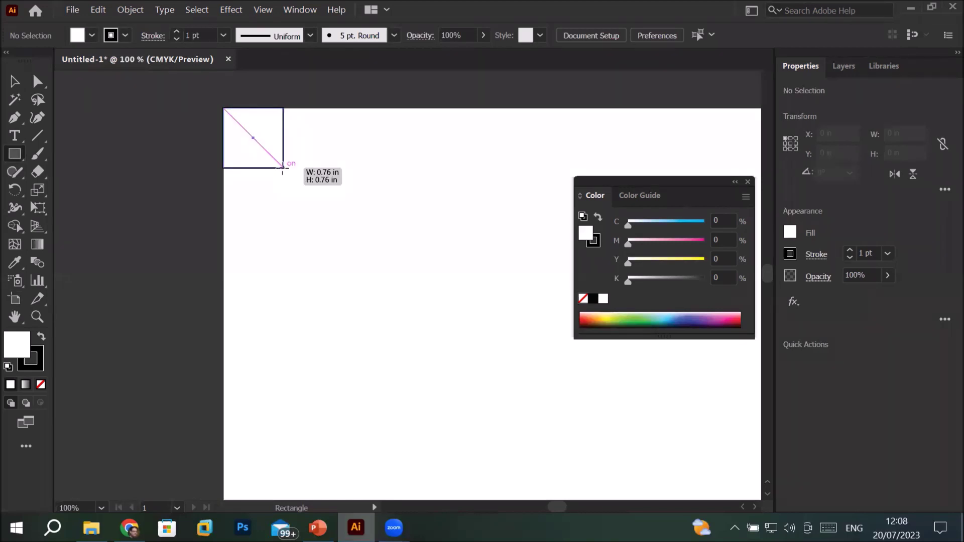
pyautogui.moveTo(283, 168); pyautogui.dragTo(283, 168)
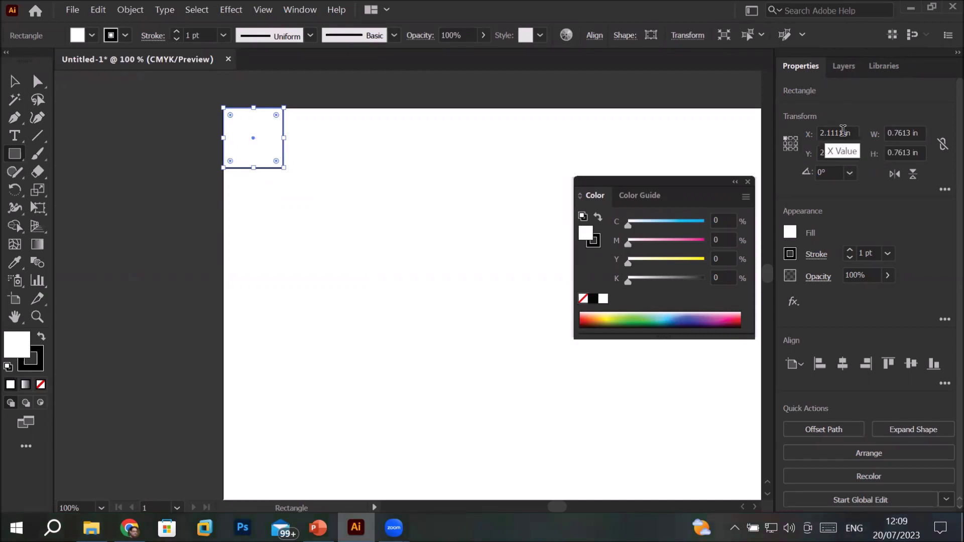
# - Set the rectangle's width to 1 in in the Properties Transform fields
pyautogui.click(844, 131)
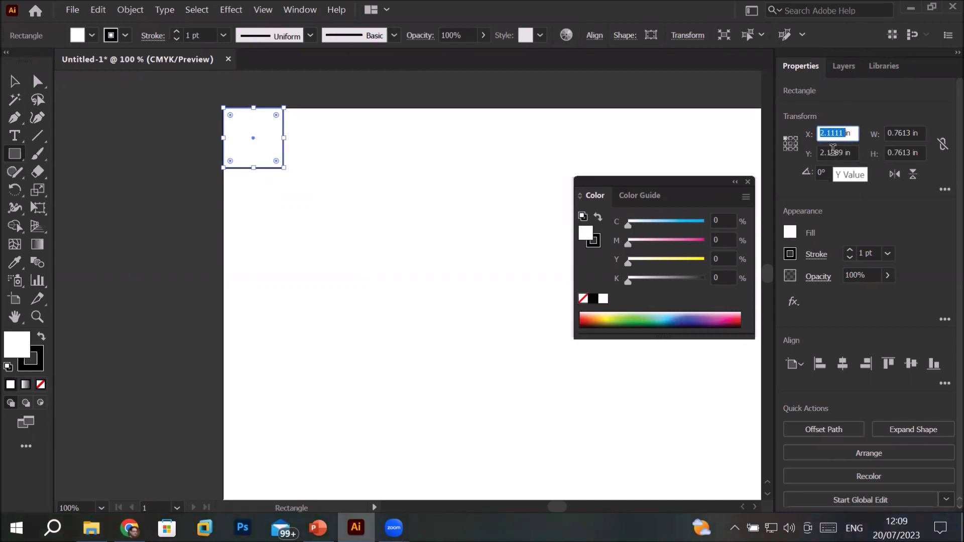
pyautogui.press('Tab')
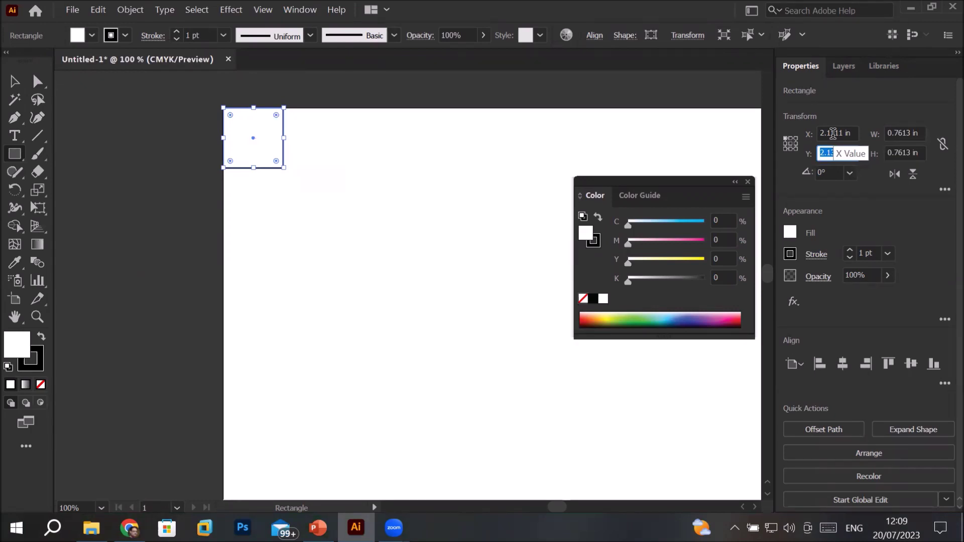
pyautogui.click(834, 133)
pyautogui.click(909, 132)
pyautogui.doubleClick(909, 131)
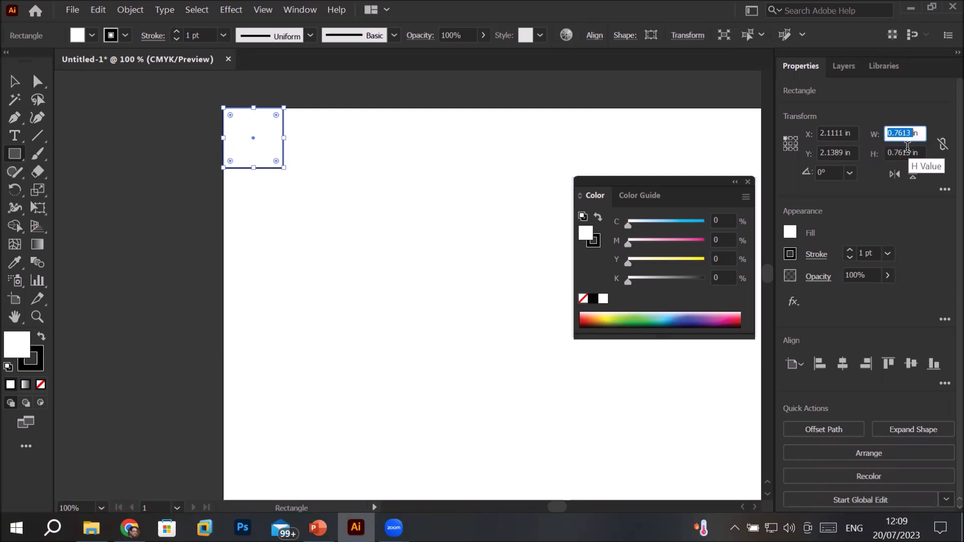
pyautogui.doubleClick(908, 148)
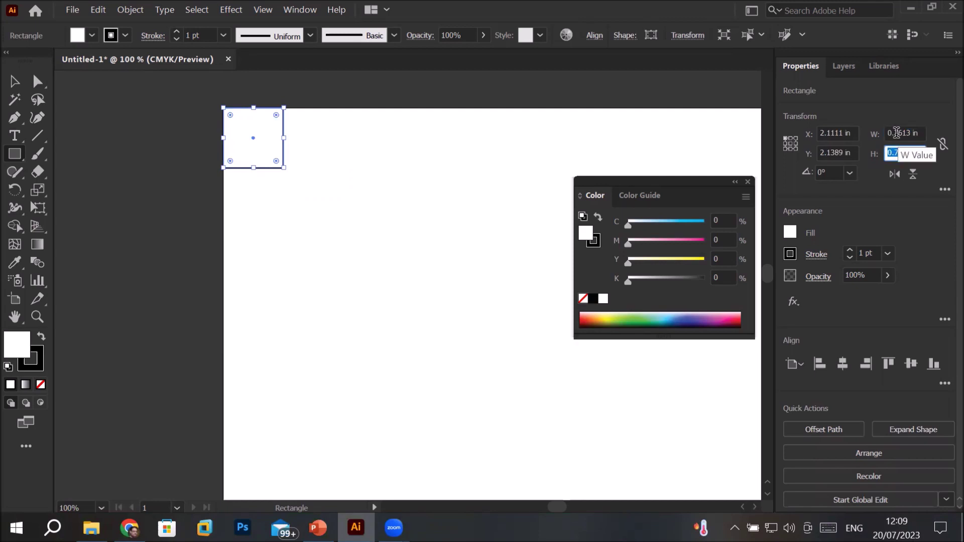
pyautogui.doubleClick(897, 132)
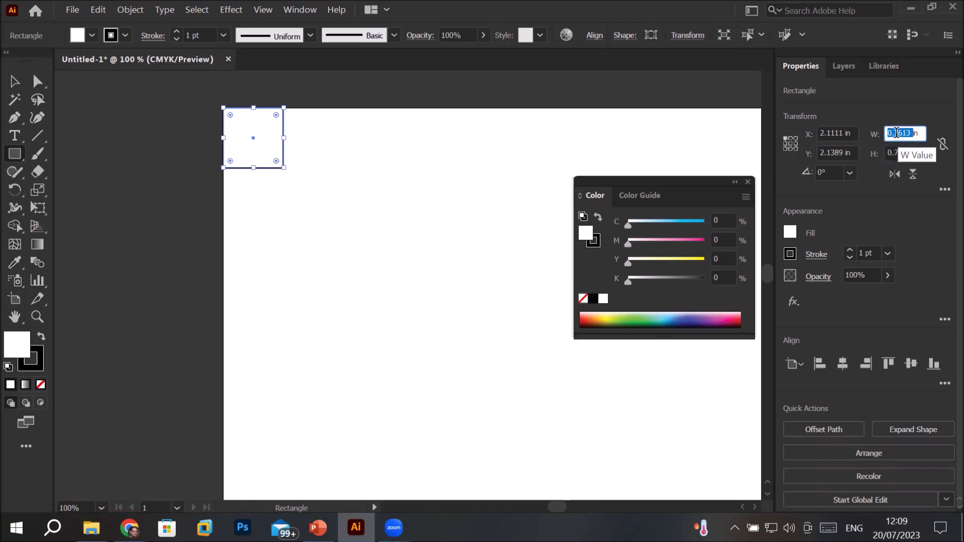
pyautogui.write('1in')
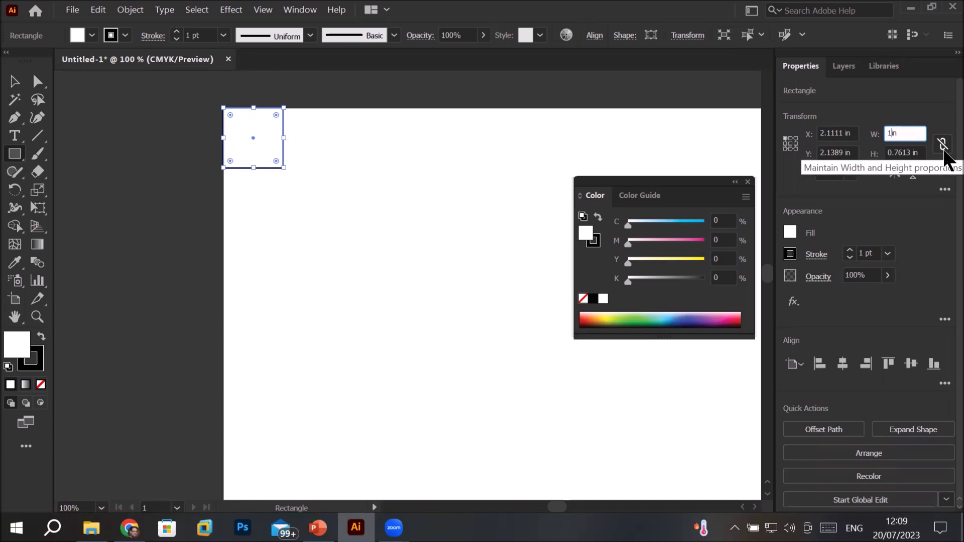
pyautogui.click(943, 151)
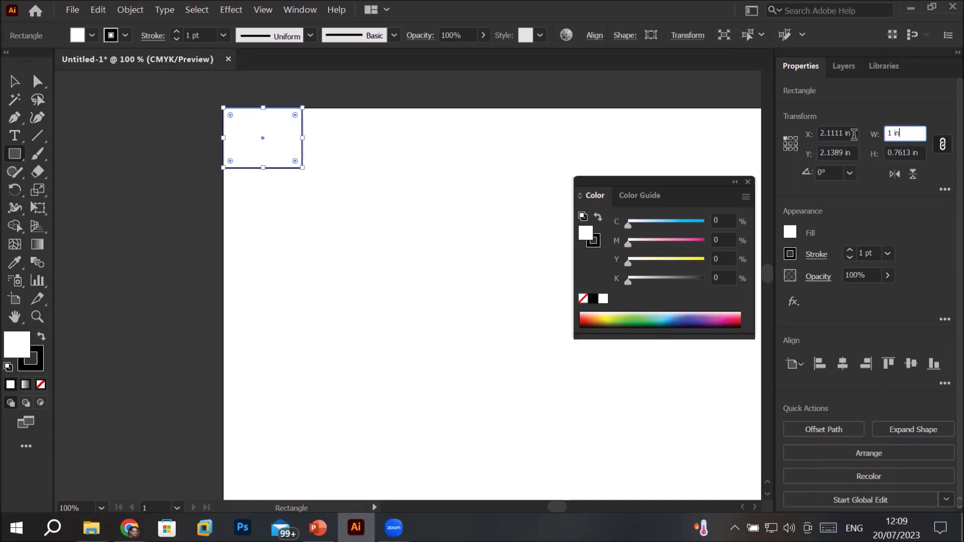
pyautogui.write('1')
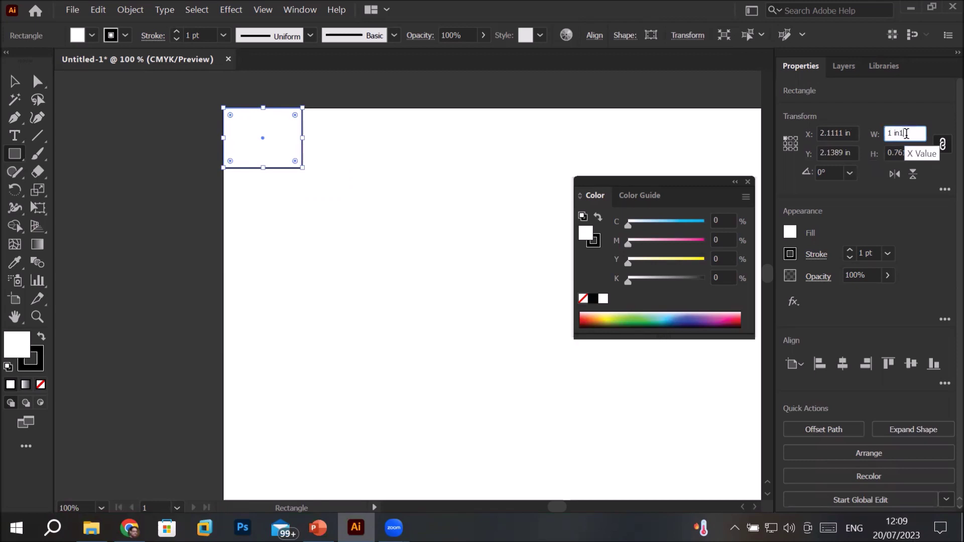
pyautogui.press('BackSpace')
pyautogui.press('BackSpace')
pyautogui.press('BackSpace')
pyautogui.press('BackSpace')
pyautogui.press('BackSpace')
# - Unlink width and height proportions and set the height to 2 in
pyautogui.click(943, 143)
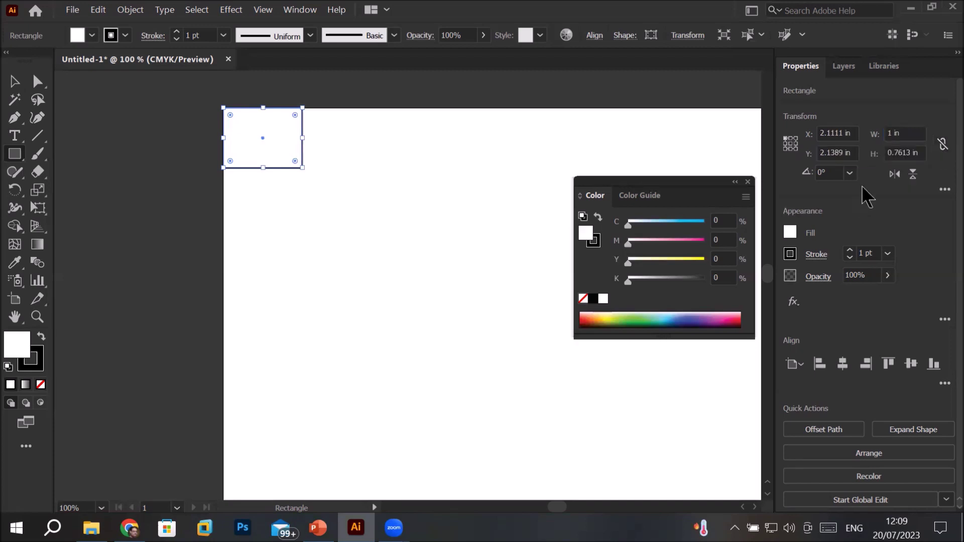
pyautogui.click(914, 132)
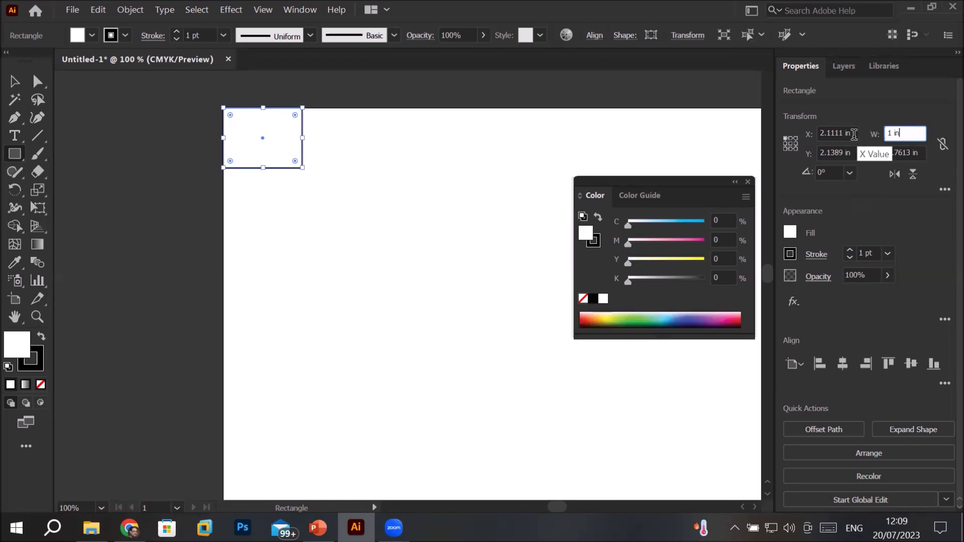
pyautogui.click(907, 151)
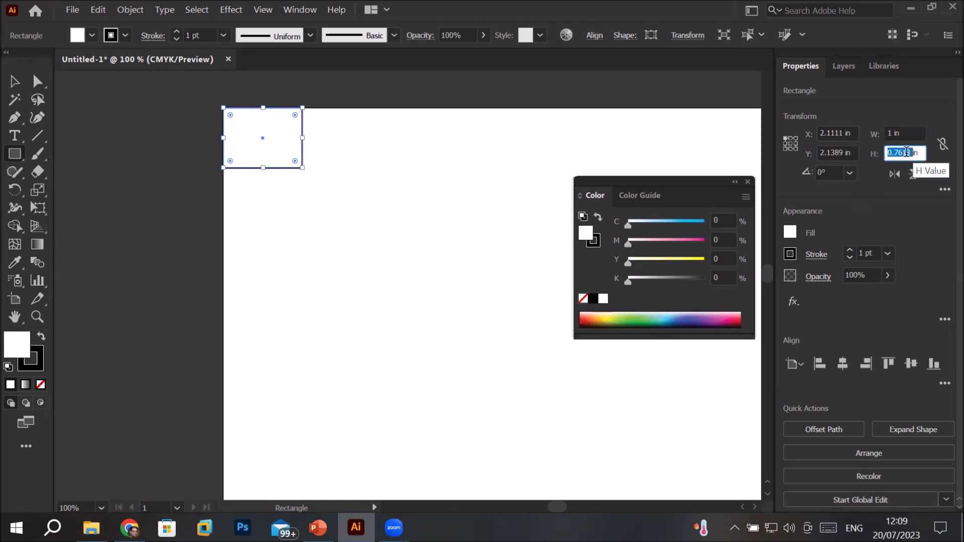
pyautogui.write('2')
pyautogui.press('Return')
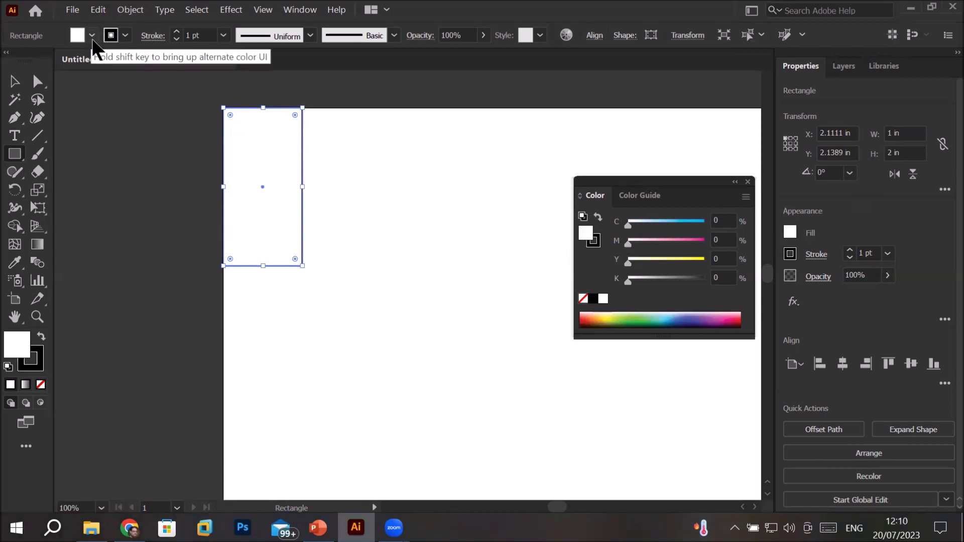
# - Fill the rectangle with the CMYK Cyan swatch (C 100, M 0, Y 0, K 0)
pyautogui.click(92, 36)
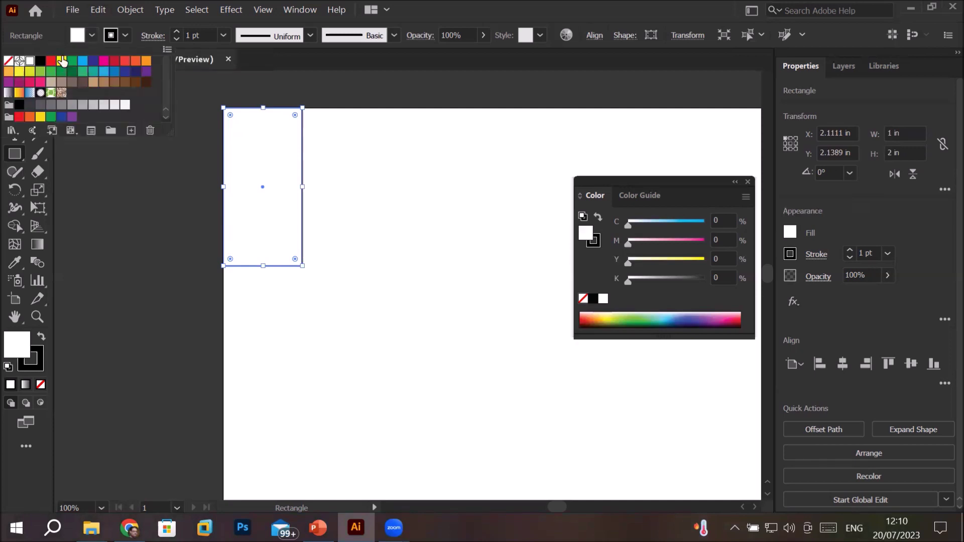
pyautogui.click(82, 61)
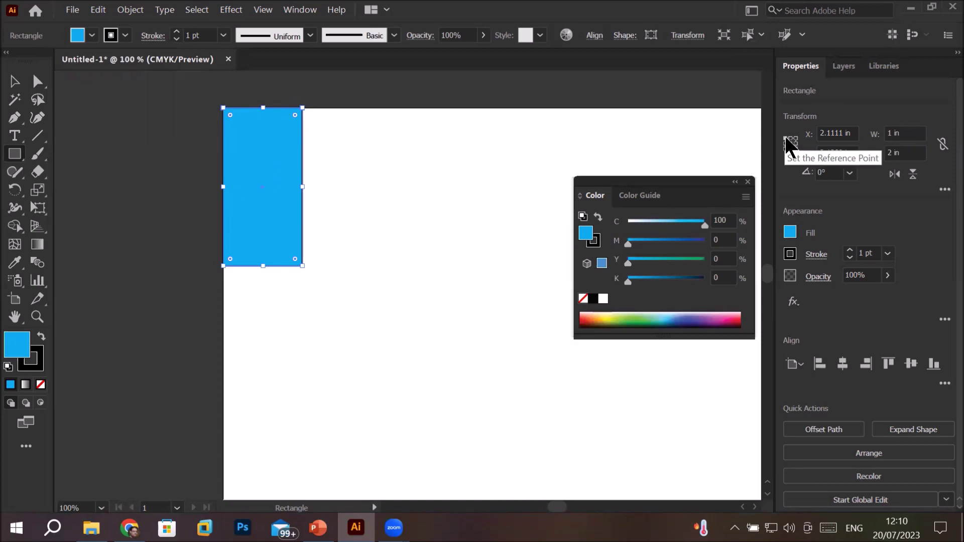
pyautogui.click(843, 131)
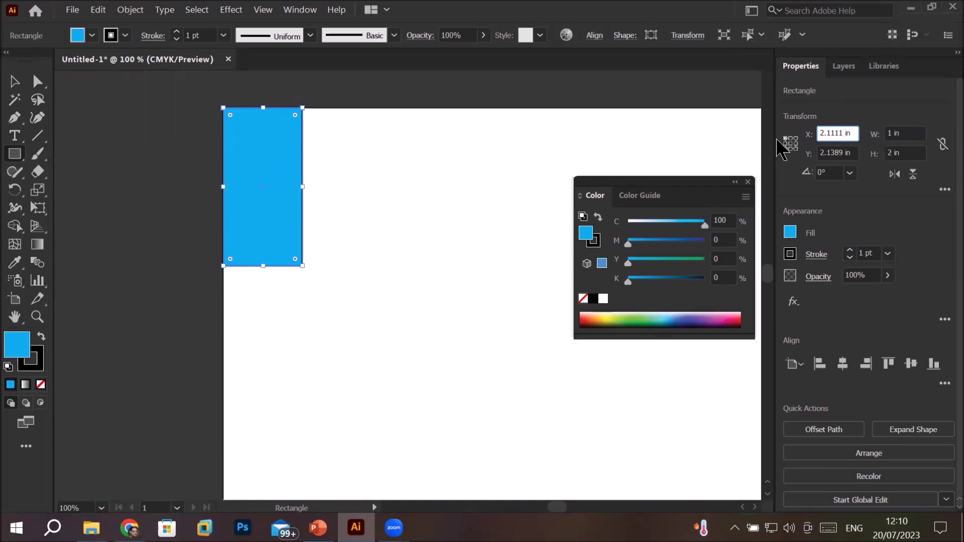
# - Link width and height proportions and set the rectangle's width to 1.125 in
pyautogui.click(907, 133)
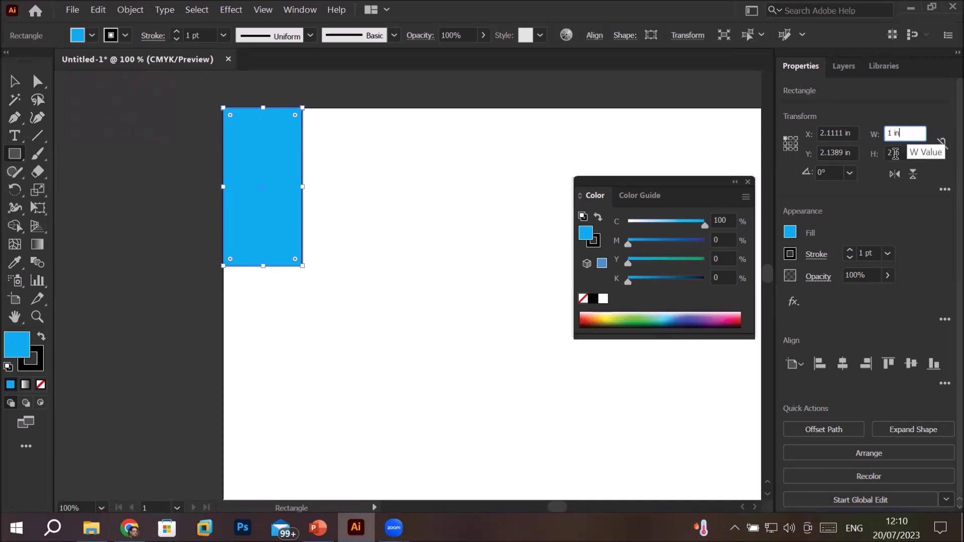
pyautogui.click(895, 154)
pyautogui.click(944, 145)
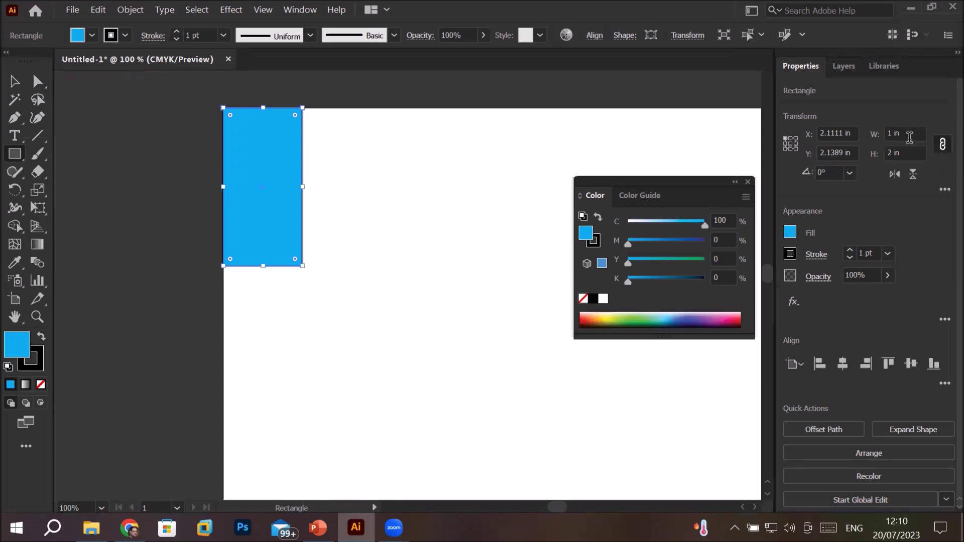
pyautogui.click(913, 133)
pyautogui.write('.125')
pyautogui.press('Return')
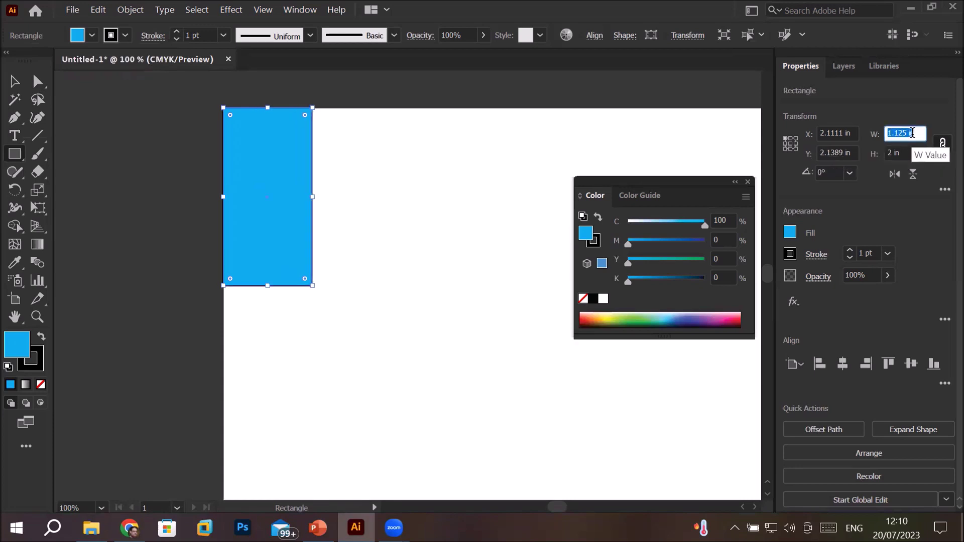
# - Step the width with arrow keys to 1.625 in, making it 3.25 in tall
pyautogui.press('Up')
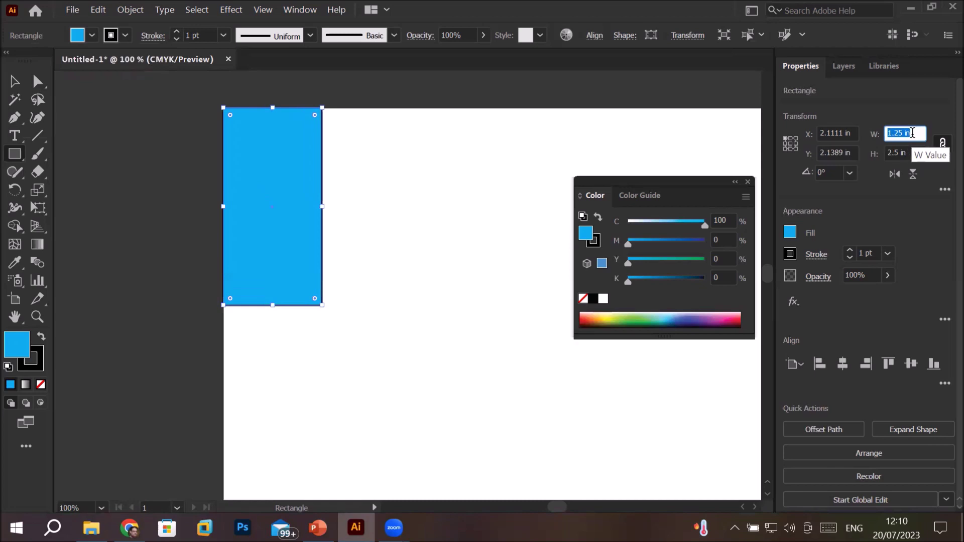
pyautogui.press('Up')
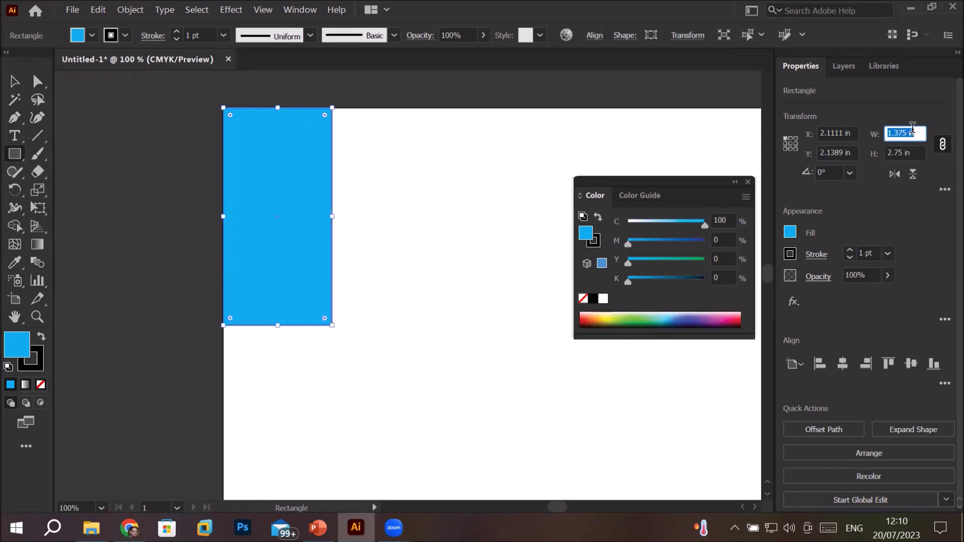
pyautogui.press('Up')
pyautogui.press('Up')
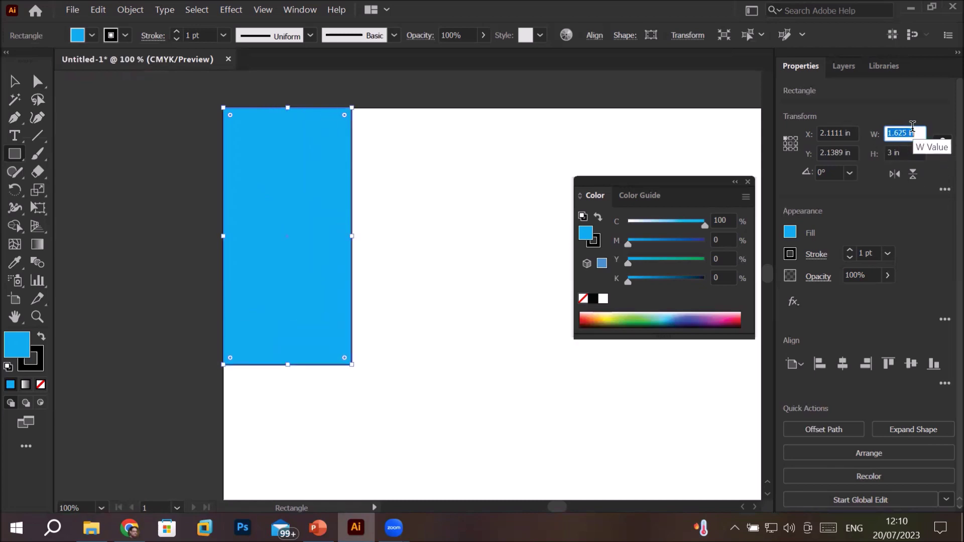
pyautogui.press('Up')
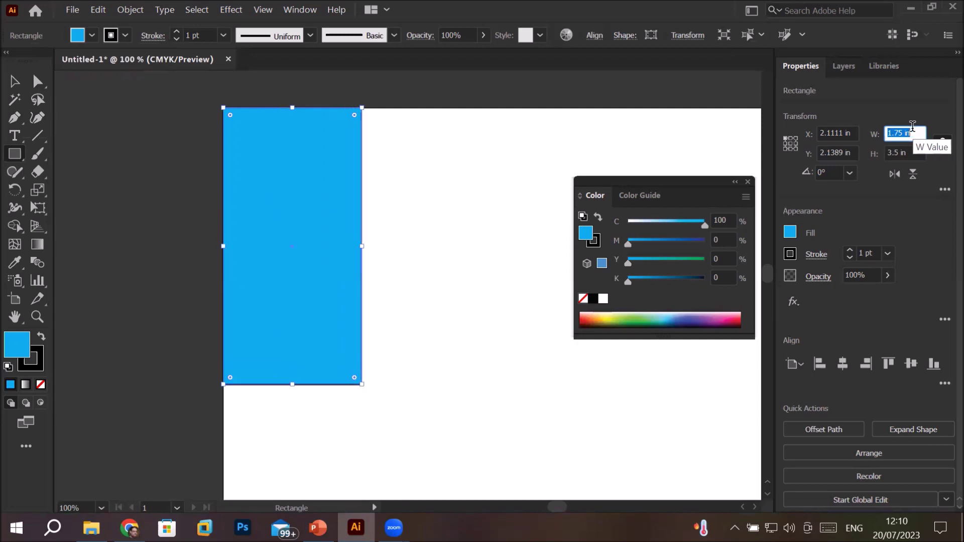
pyautogui.press('Up')
pyautogui.press('Down')
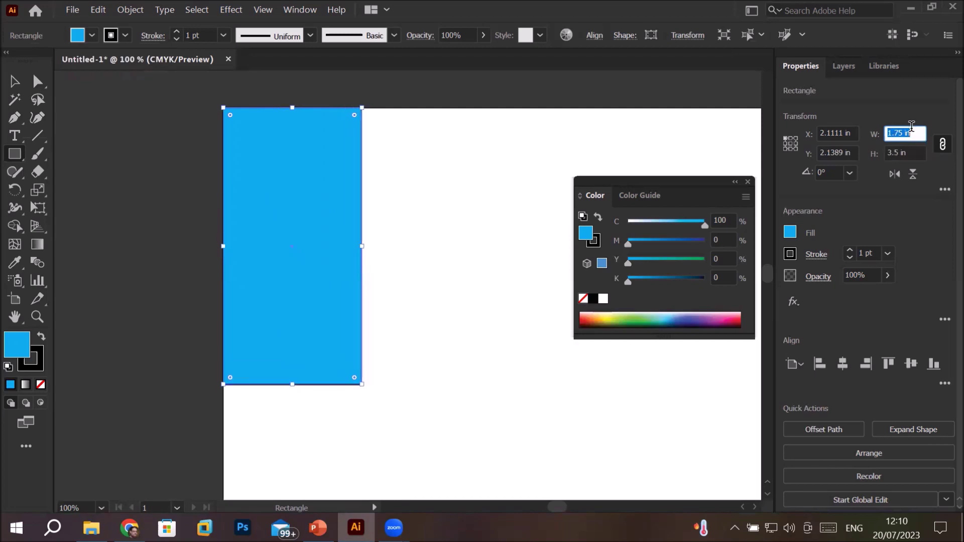
pyautogui.press('Down')
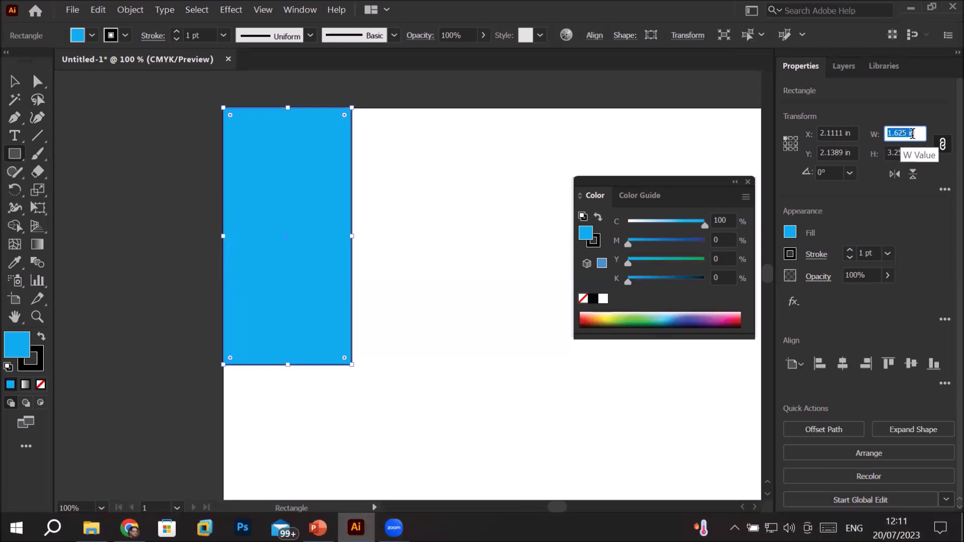
# - Unlink proportions and set both width and height to 1 in
pyautogui.click(942, 146)
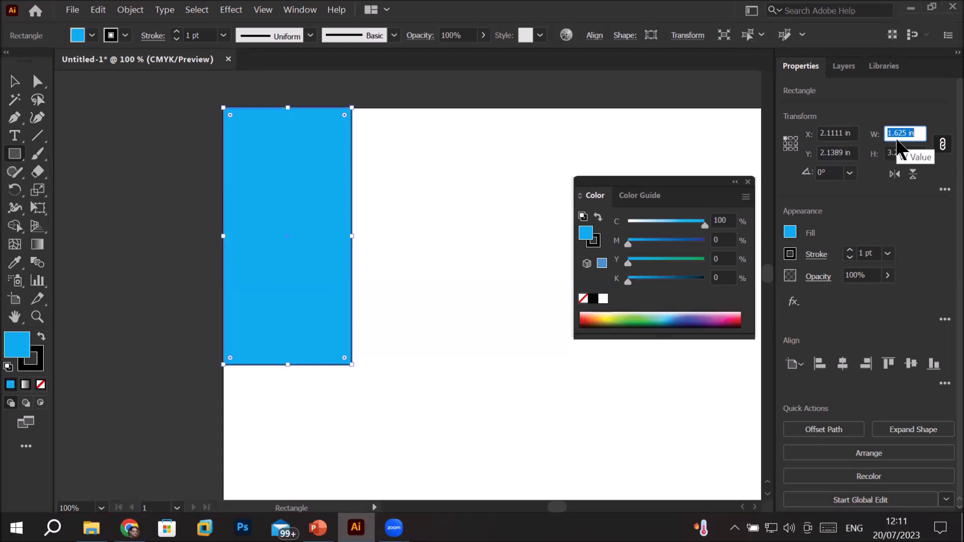
pyautogui.click(943, 146)
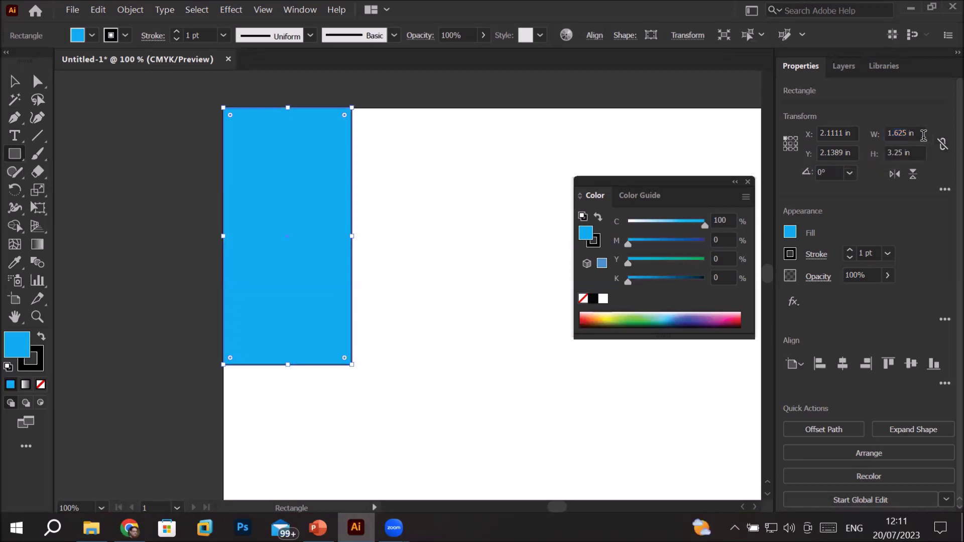
pyautogui.write('1')
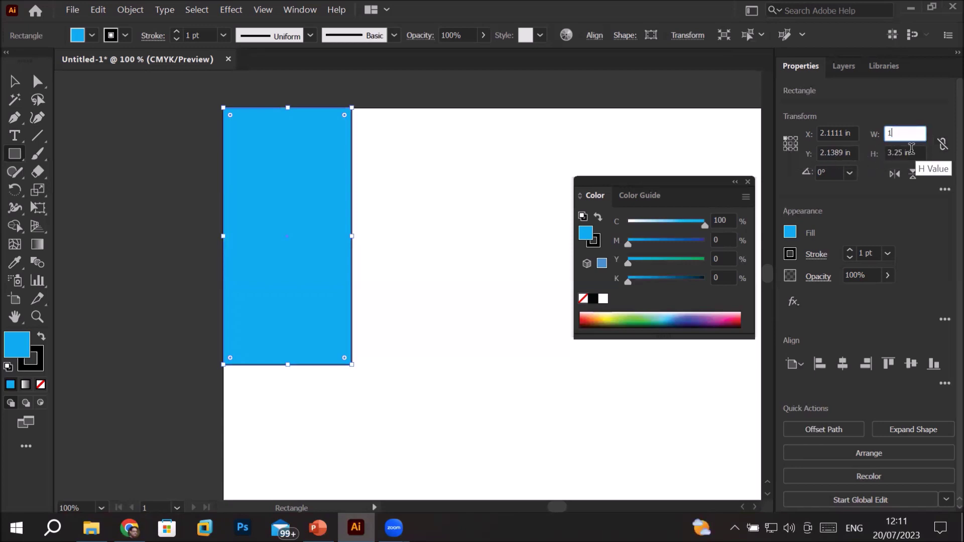
pyautogui.click(907, 153)
pyautogui.press('BackSpace')
pyautogui.press('BackSpace')
pyautogui.press('BackSpace')
pyautogui.press('BackSpace')
pyautogui.press('BackSpace')
pyautogui.press('BackSpace')
pyautogui.press('BackSpace')
pyautogui.write('1')
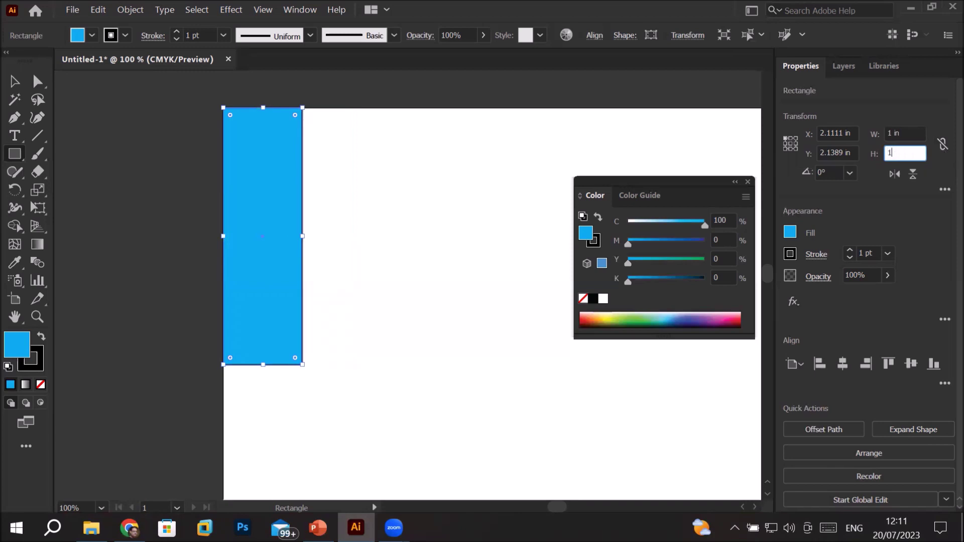
pyautogui.press('Return')
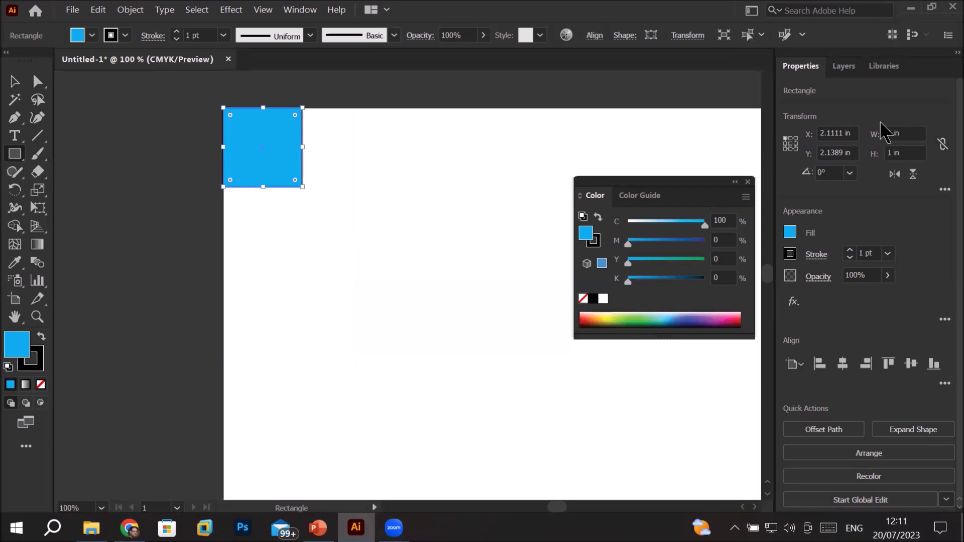
# - Re-enable Maintain Width and Height Proportions for the 1 in square
pyautogui.rightClick(913, 137)
pyautogui.press('Escape')
pyautogui.click(912, 133)
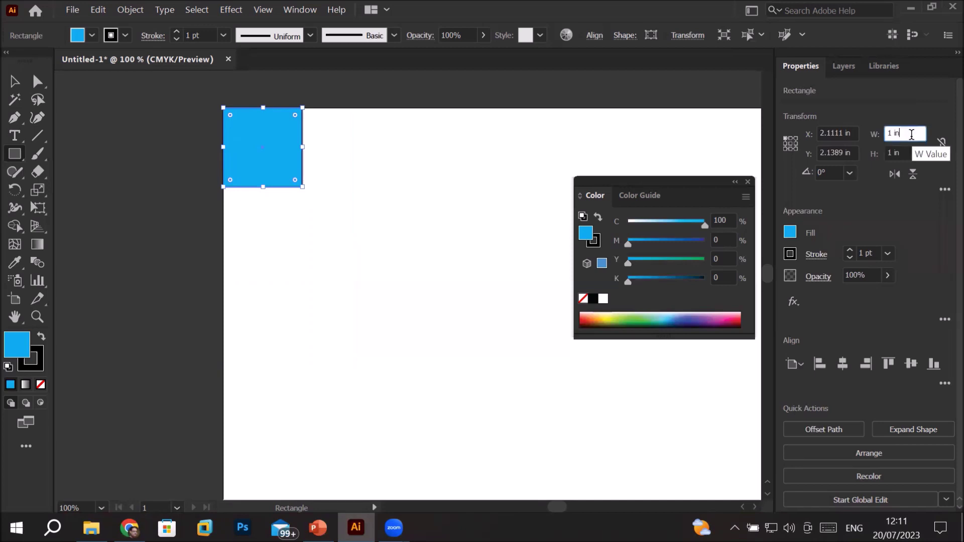
pyautogui.click(943, 145)
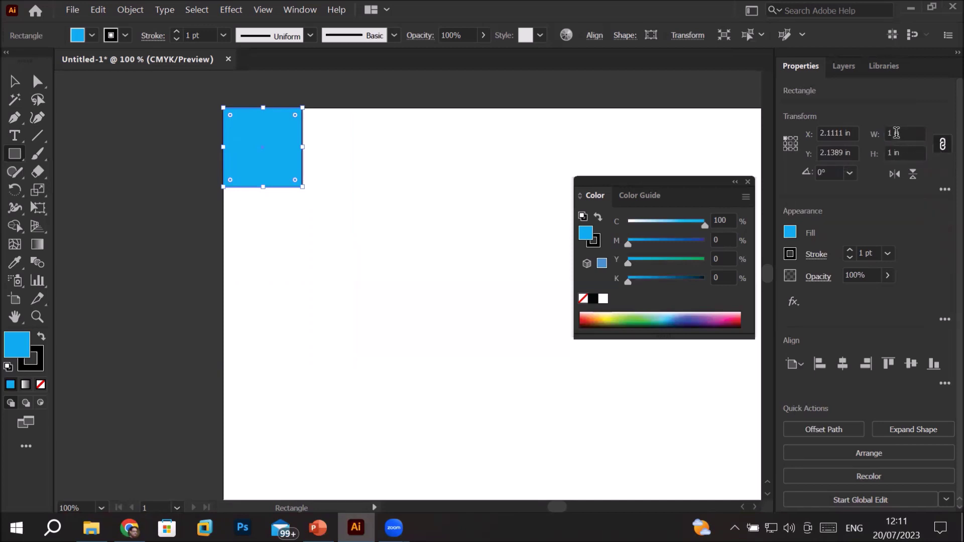
pyautogui.click(906, 131)
# - Step the linked square's size up, then back down with arrow keys to 1 × 1 in
pyautogui.press('Up')
pyautogui.press('Up')
pyautogui.press('Up')
pyautogui.press('Up')
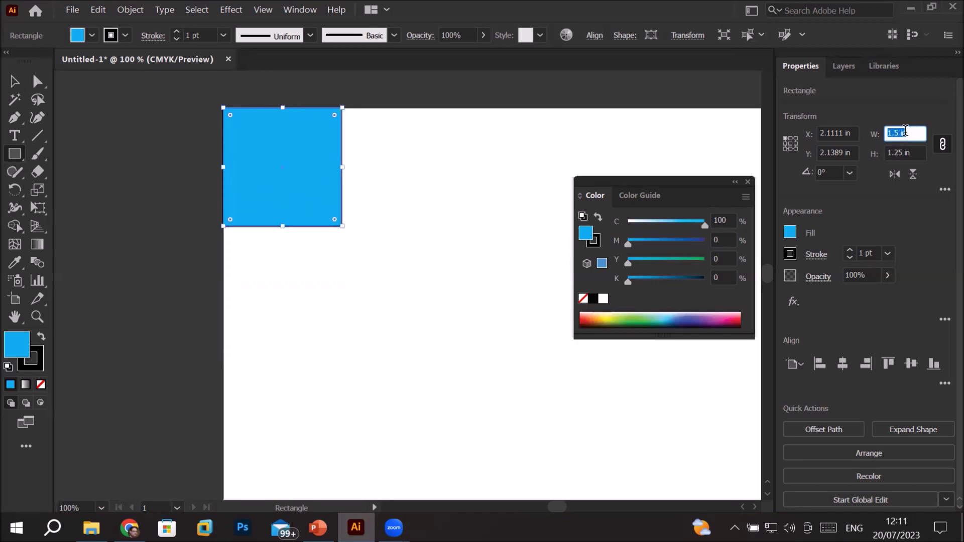
pyautogui.press('Up')
pyautogui.press('Up')
pyautogui.press('Up')
pyautogui.press('Up')
pyautogui.press('Up')
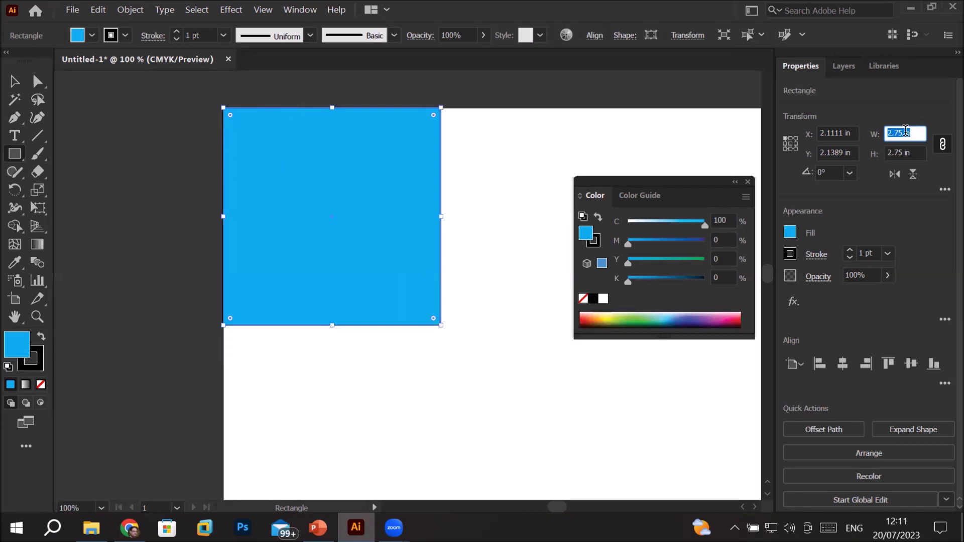
pyautogui.click(915, 154)
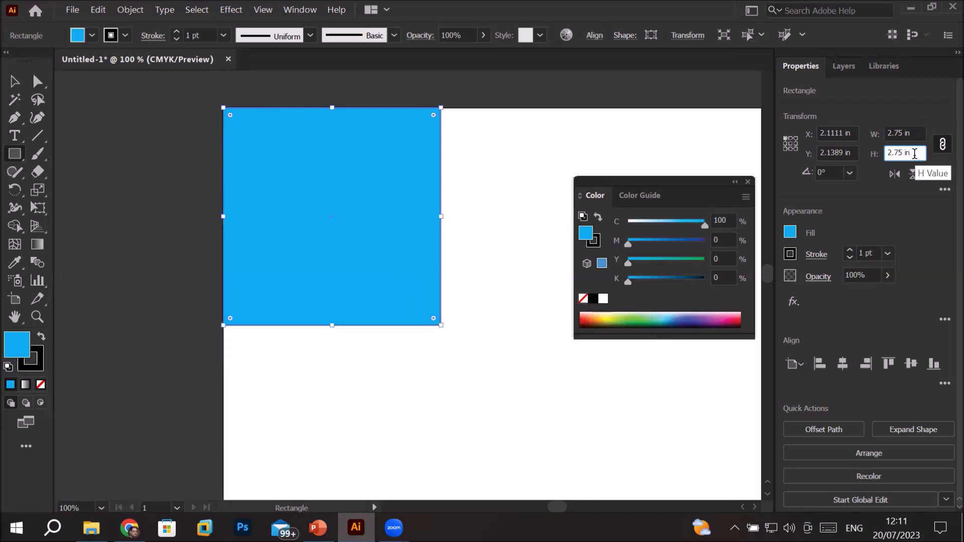
pyautogui.press('Down')
pyautogui.press('Down')
pyautogui.press('Down')
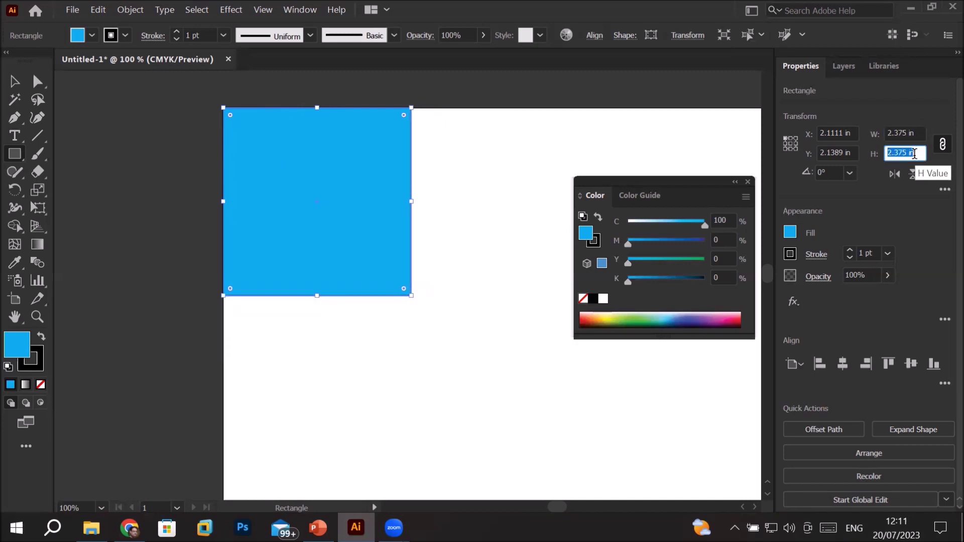
pyautogui.press('Down')
pyautogui.press('Down')
pyautogui.press('Down')
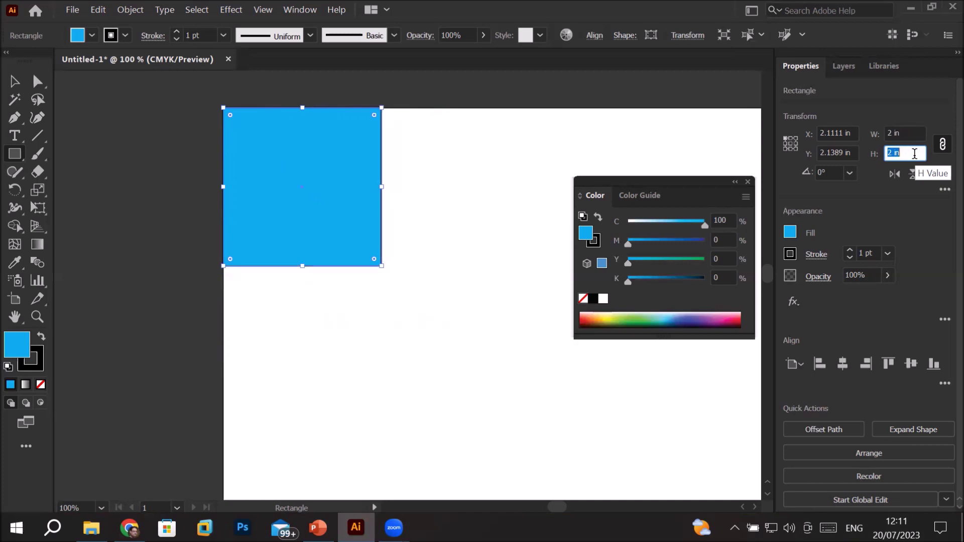
pyautogui.press('Down')
pyautogui.press('Down')
pyautogui.press('Down')
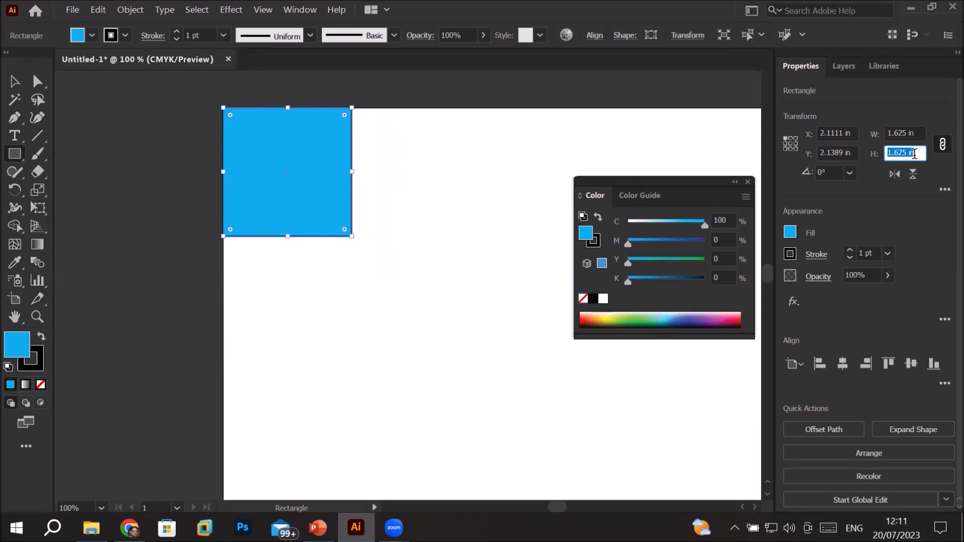
pyautogui.press('Down')
pyautogui.press('Down')
pyautogui.press('Down')
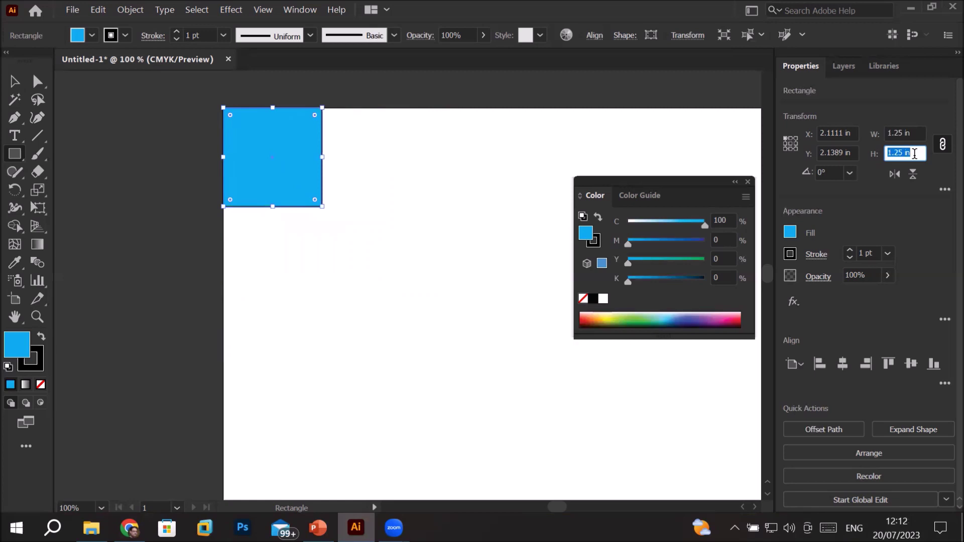
pyautogui.press('Down')
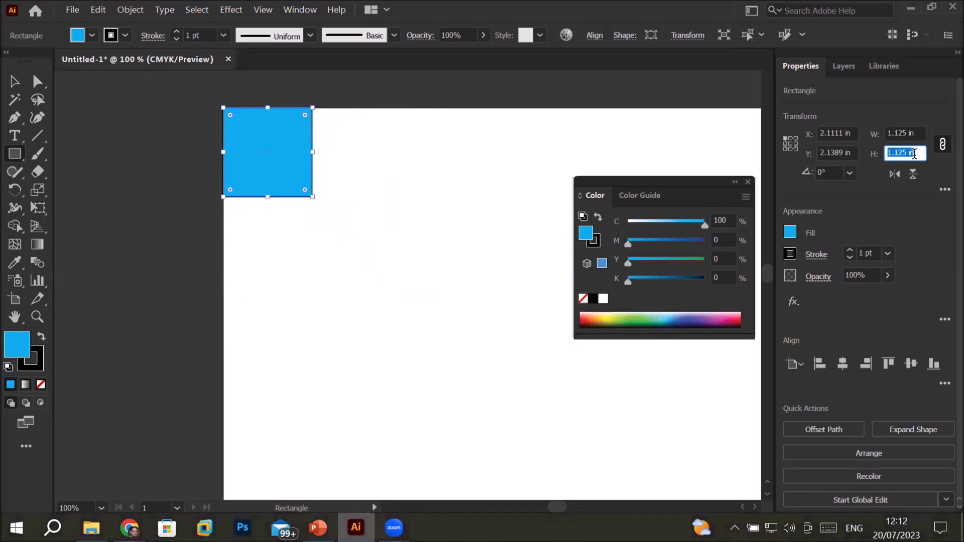
pyautogui.press('Down')
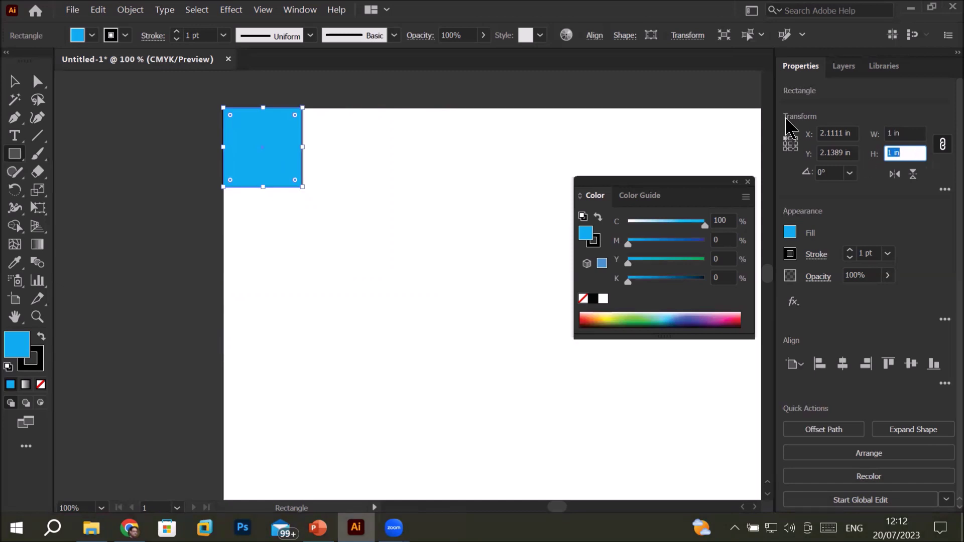
pyautogui.click(833, 135)
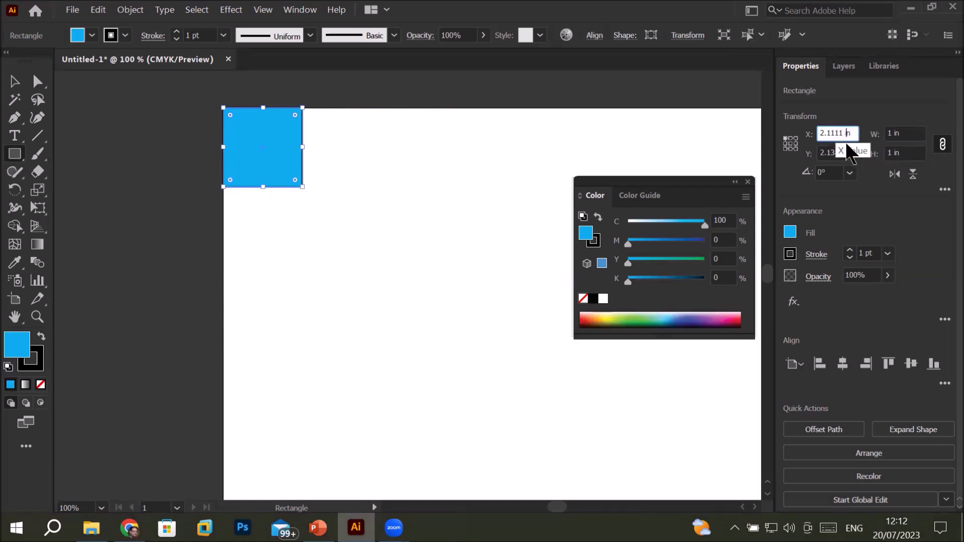
# - Enter 0 in for X and 0 in for Y to move the 1 × 1 in cyan square
pyautogui.moveTo(831, 133); pyautogui.dragTo(820, 133)
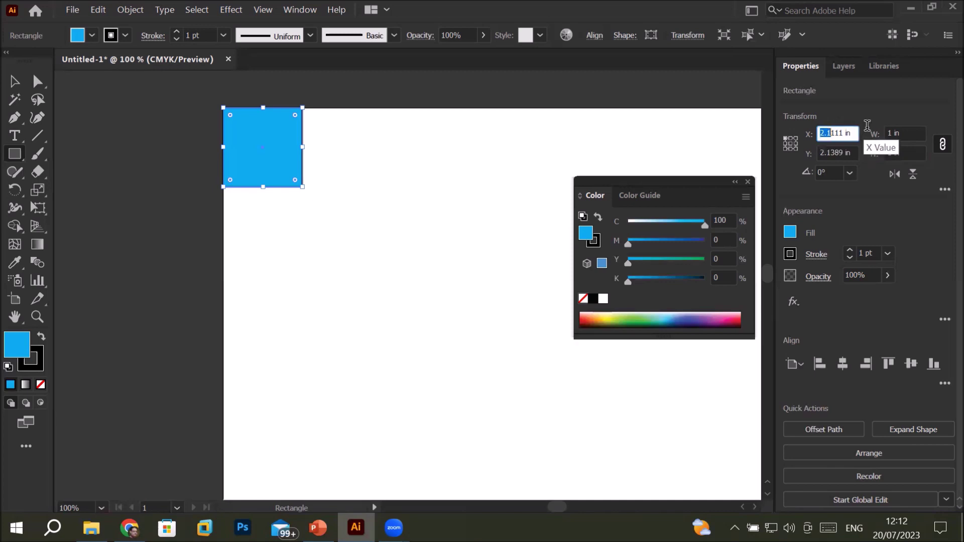
pyautogui.write('0')
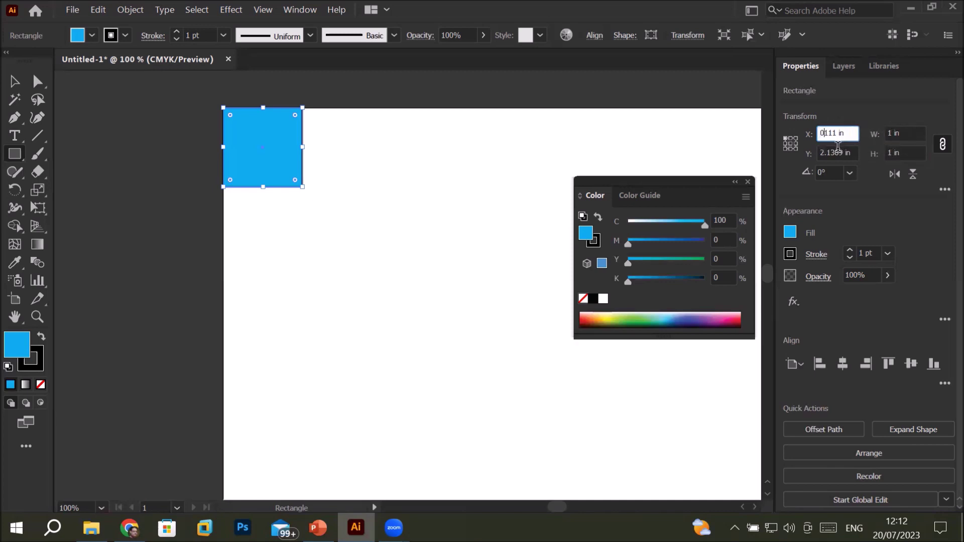
pyautogui.press('Delete')
pyautogui.press('Delete')
pyautogui.press('Delete')
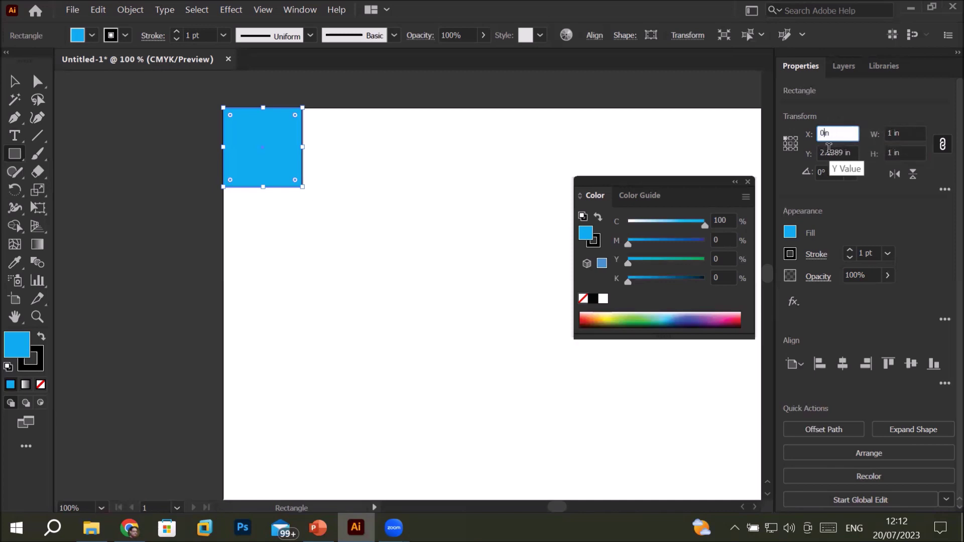
pyautogui.click(830, 151)
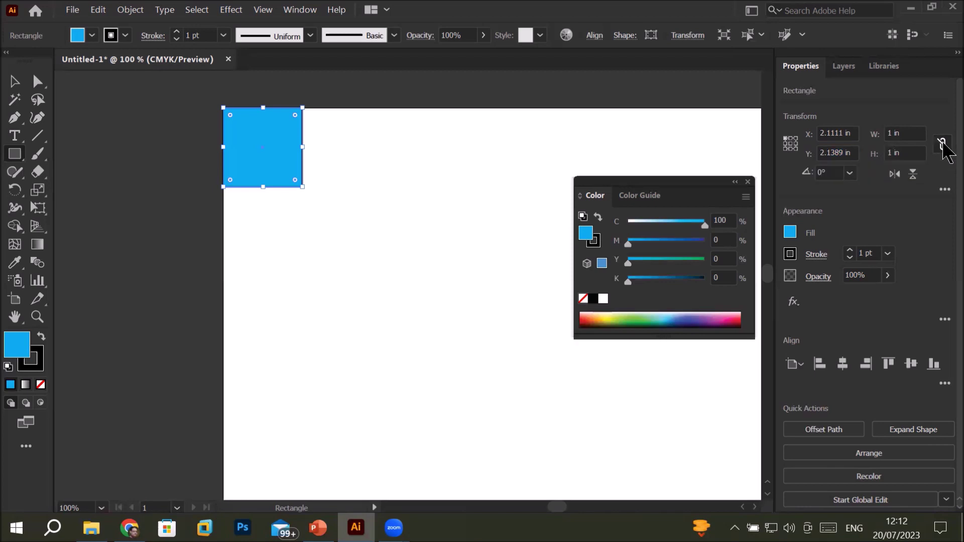
pyautogui.click(832, 132)
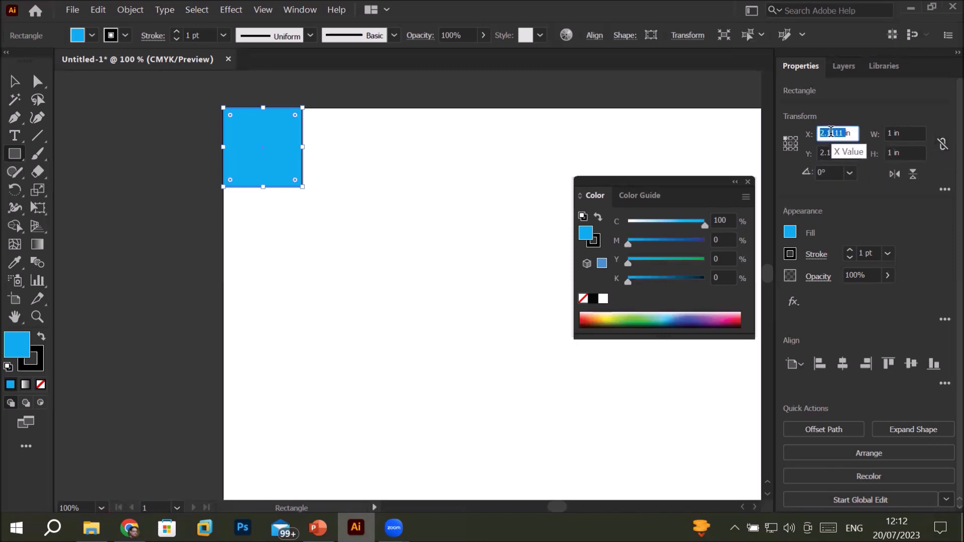
pyautogui.write('0')
pyautogui.click(833, 152)
pyautogui.write('0')
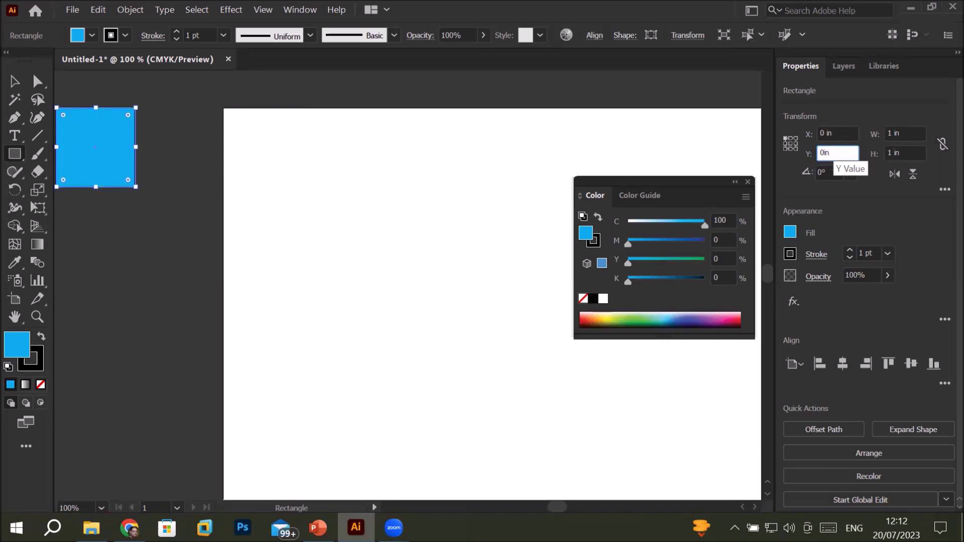
pyautogui.press('Return')
pyautogui.scroll(-1, 372, 236)
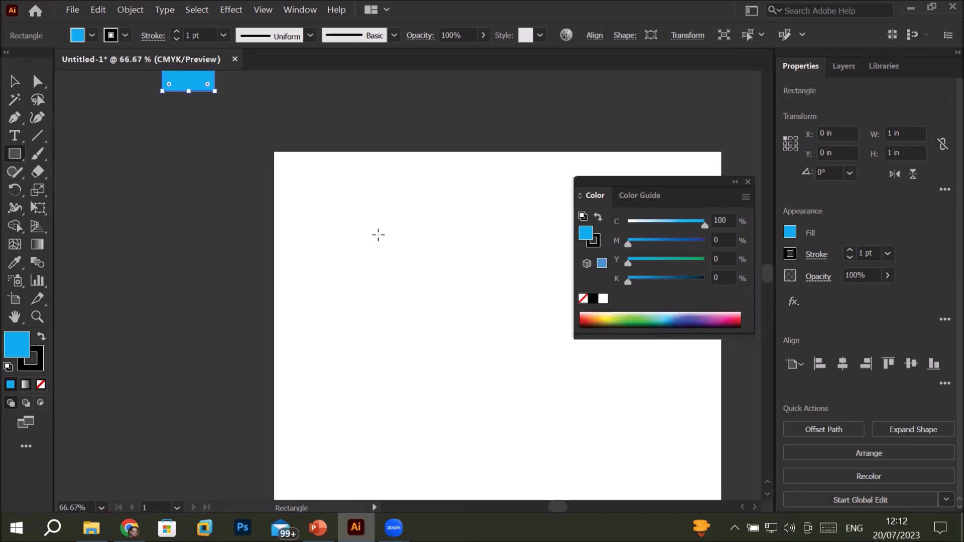
# - Zoom out and turn on View > Rulers > Show Rulers around the canvas
pyautogui.scroll(-1, 378, 233)
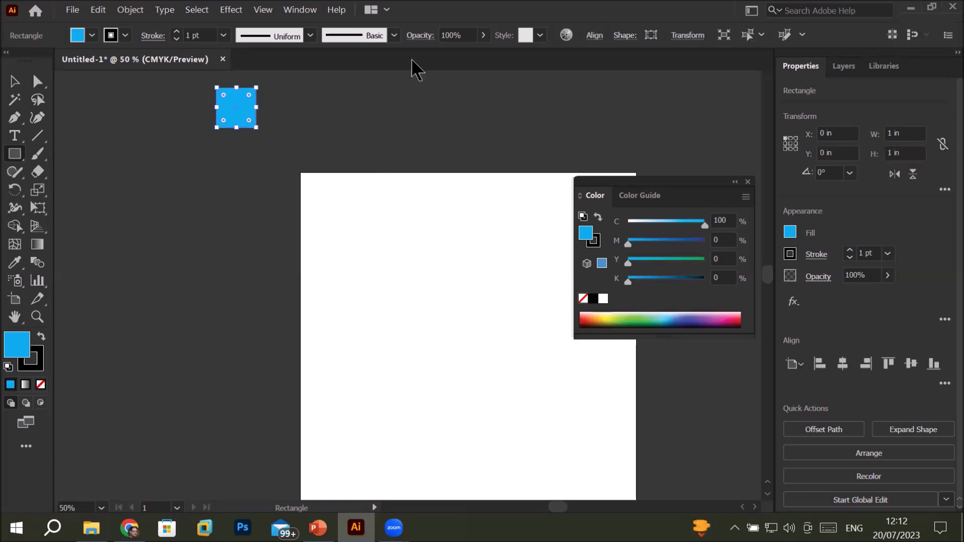
pyautogui.click(266, 10)
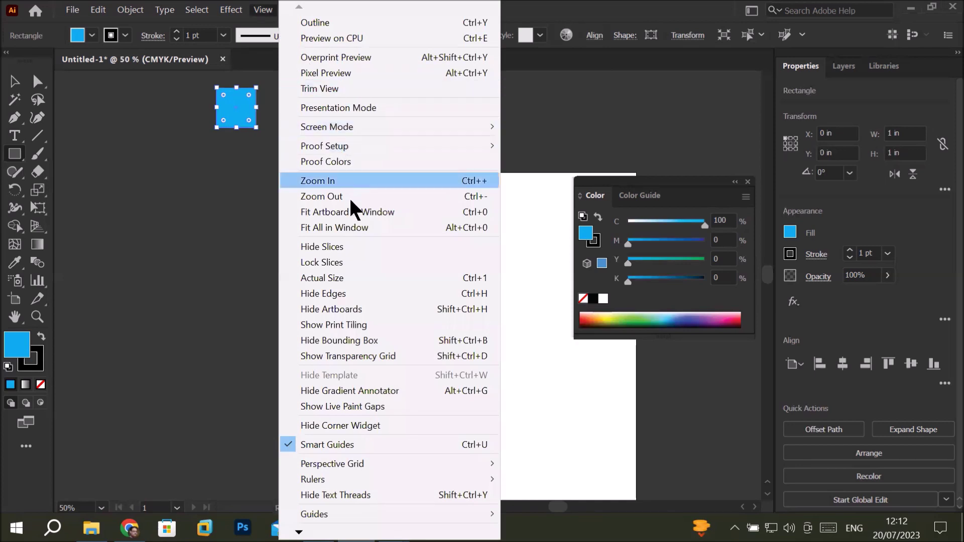
pyautogui.moveTo(382, 479)
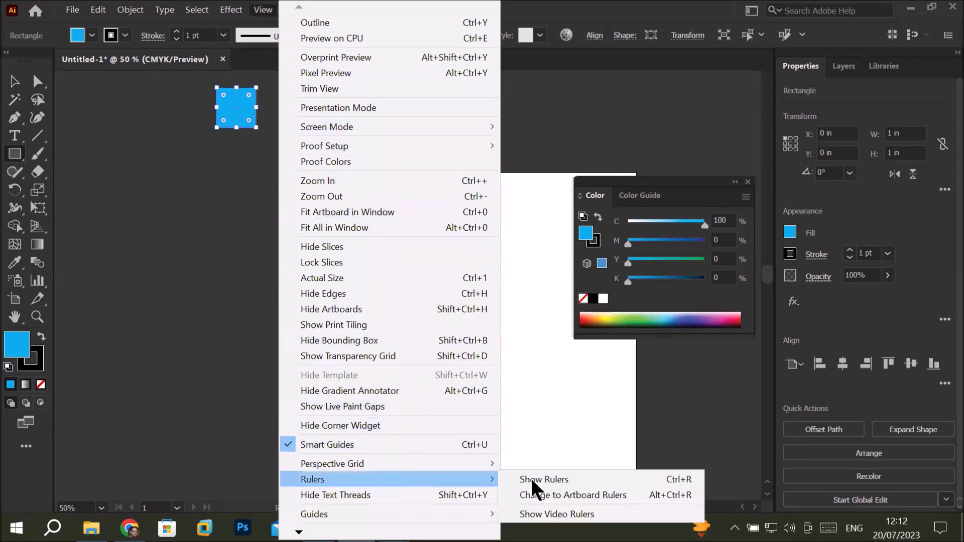
pyautogui.click(536, 476)
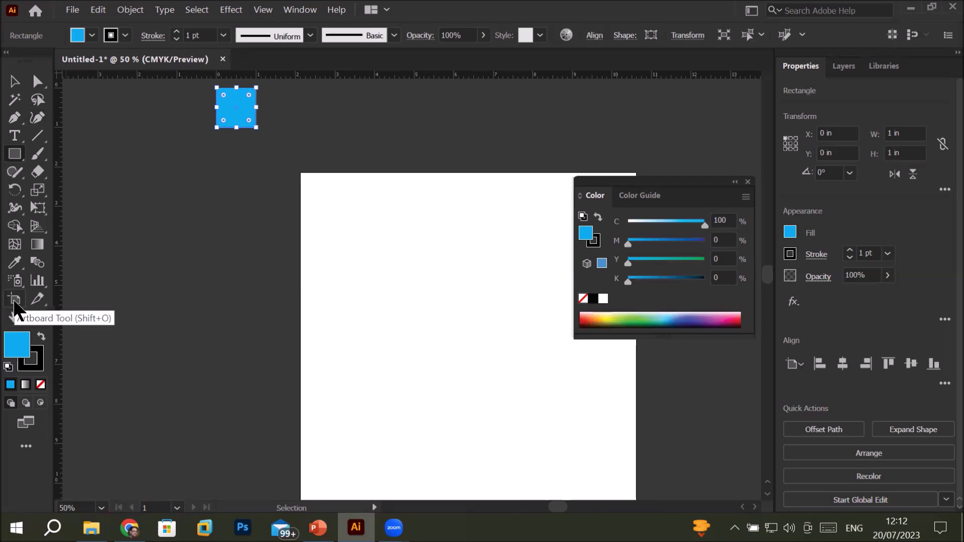
# - With the Artboard tool, drag Artboard 2 up-left until its top-left corner meets the cyan square
pyautogui.click(14, 301)
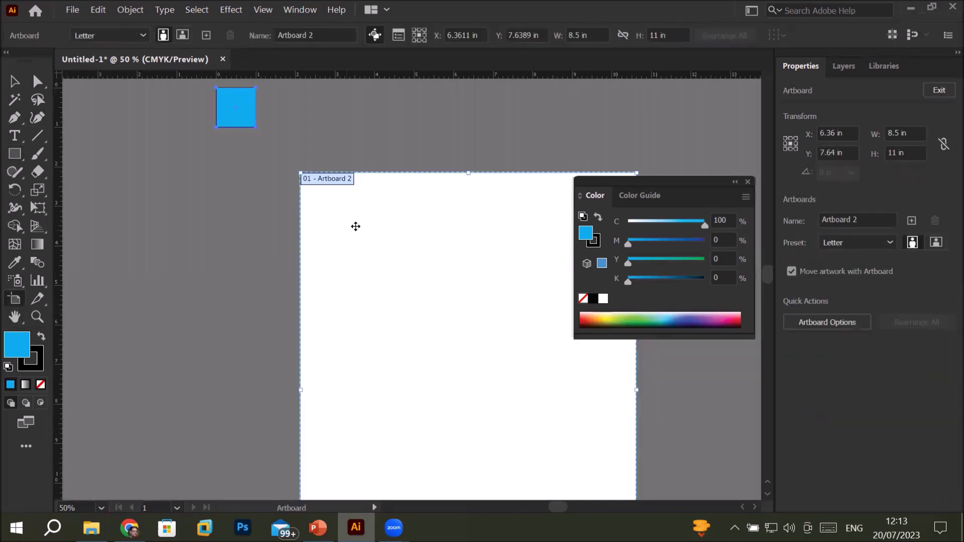
pyautogui.moveTo(356, 227); pyautogui.dragTo(276, 144)
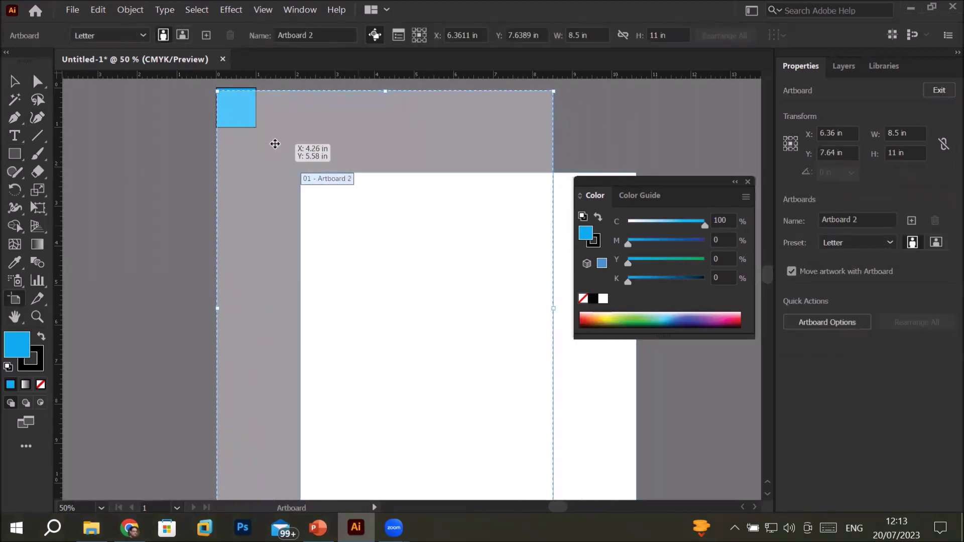
pyautogui.moveTo(276, 145); pyautogui.dragTo(276, 139)
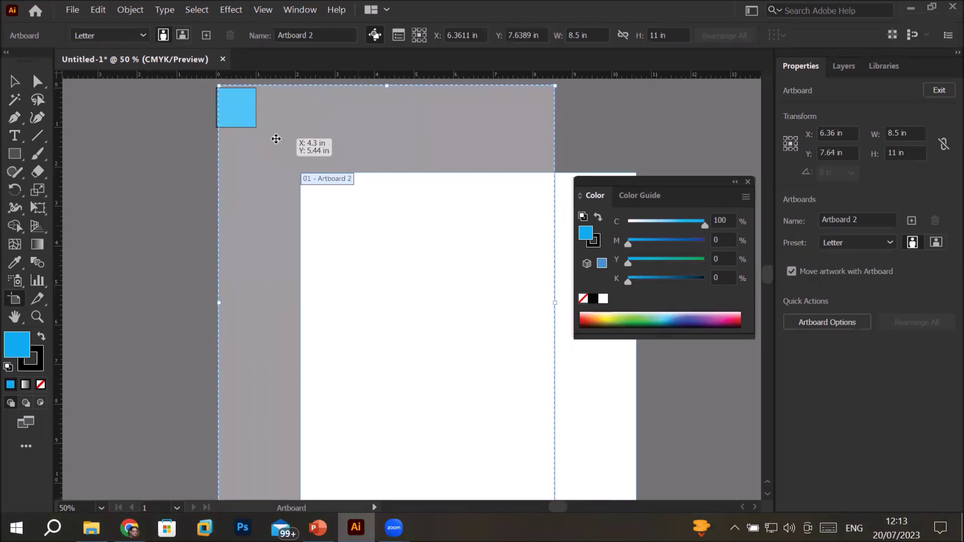
pyautogui.moveTo(276, 139); pyautogui.dragTo(276, 142)
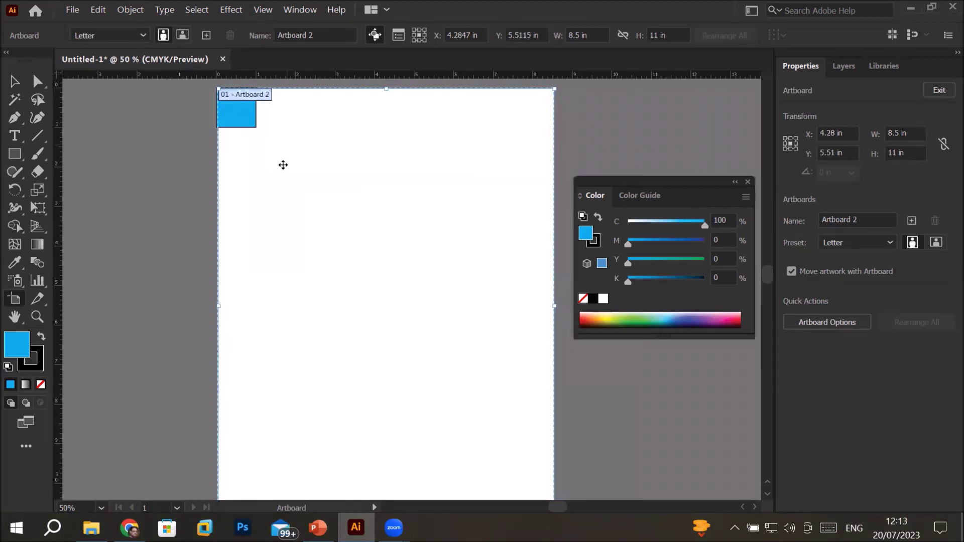
pyautogui.scroll(1, 182, 86)
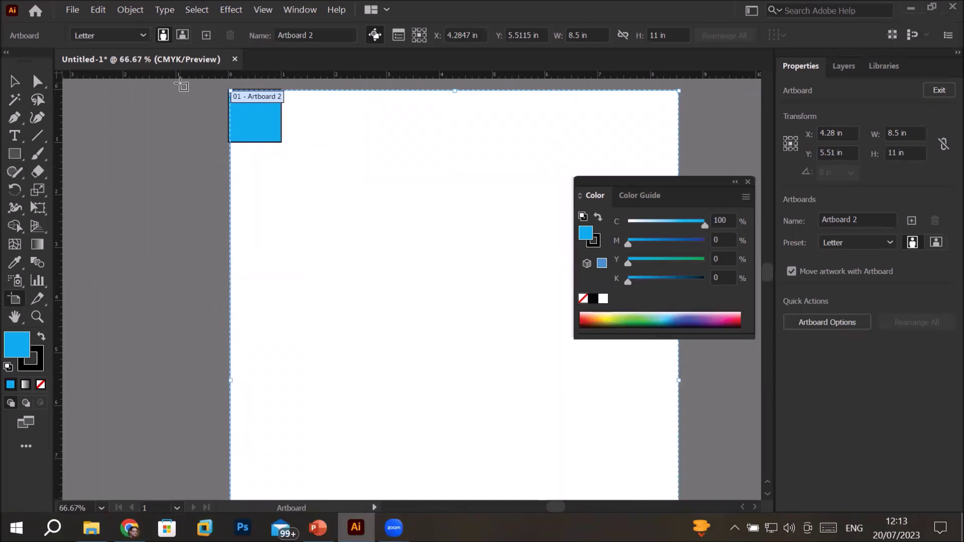
pyautogui.press('super+plus')
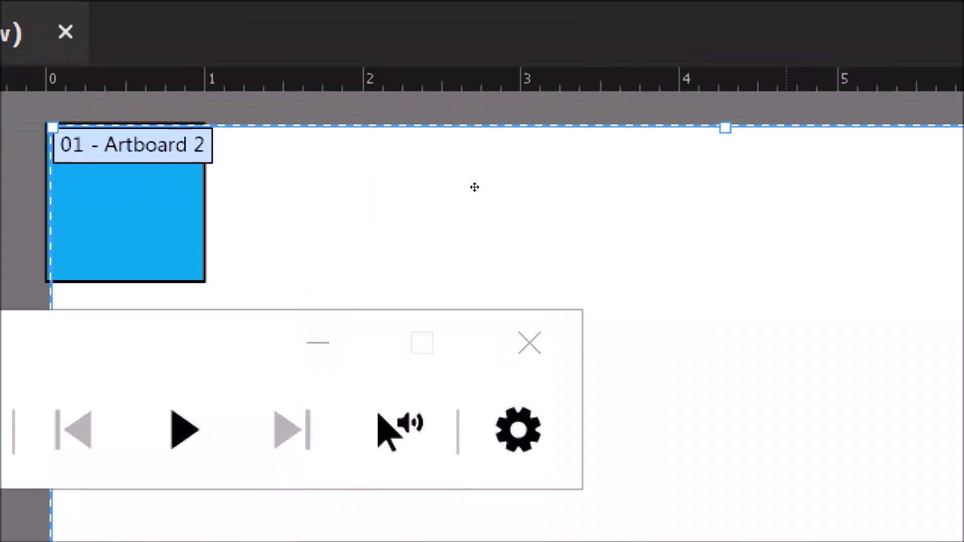
# - Measure Artboard 2 from its top-left corner and try X positions of 0.2 and 0.3 in
pyautogui.press('super+minus')
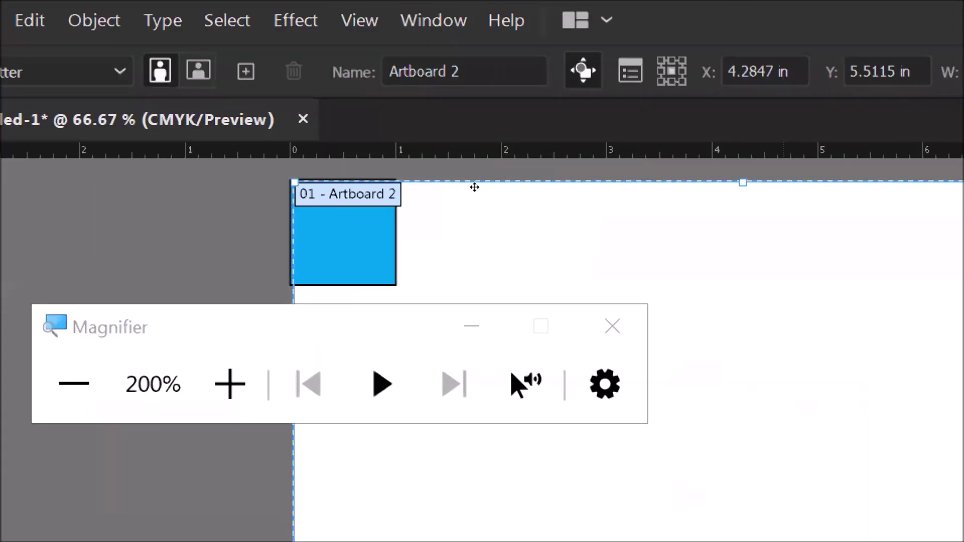
pyautogui.press('super+minus')
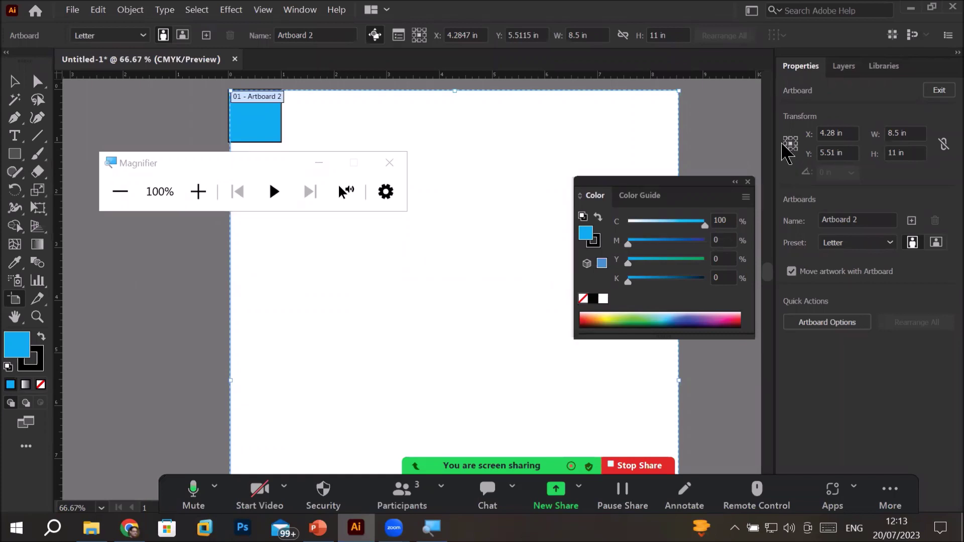
pyautogui.click(786, 139)
pyautogui.click(826, 132)
pyautogui.write('0.2')
pyautogui.press('Return')
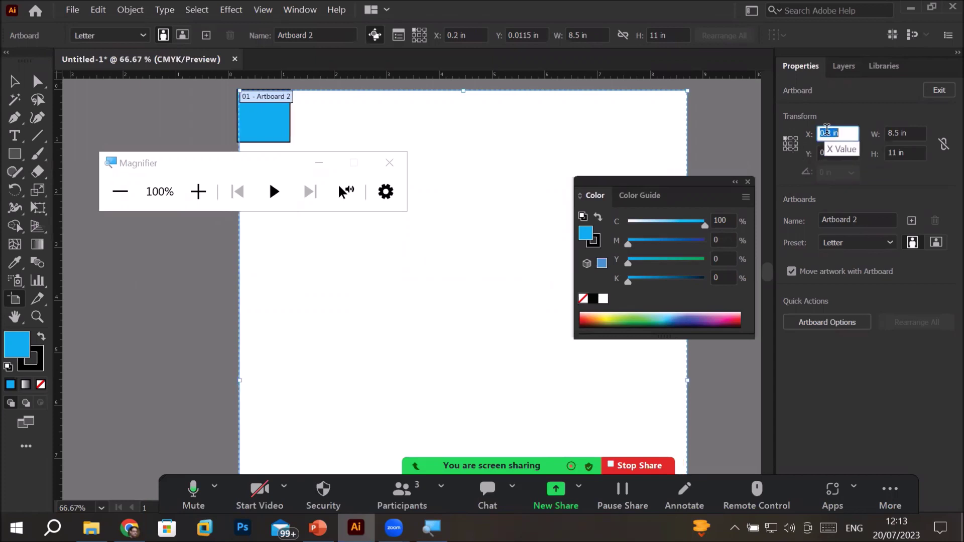
pyautogui.write('0.3')
pyautogui.press('Return')
pyautogui.press('Up')
pyautogui.press('Up')
pyautogui.press('Up')
pyautogui.press('Up')
pyautogui.press('Up')
pyautogui.press('Up')
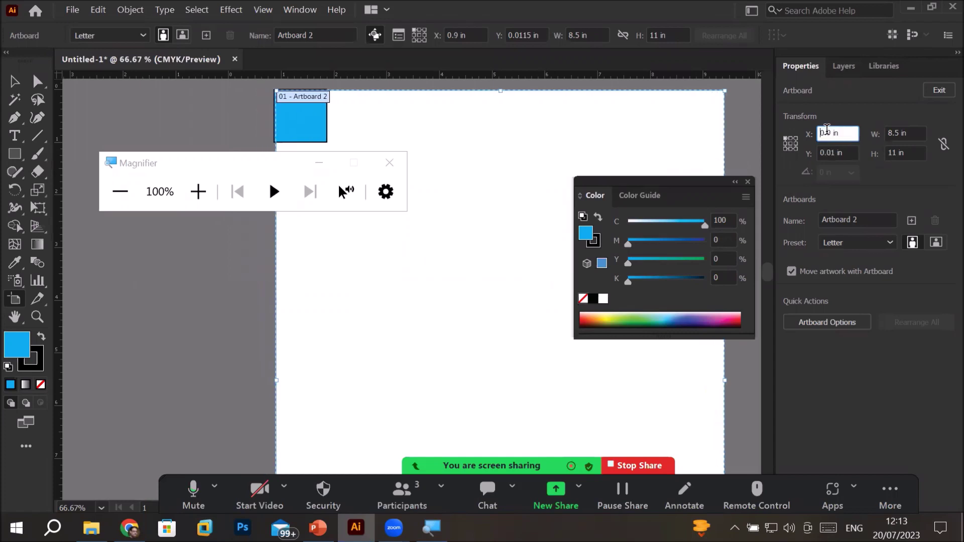
pyautogui.press('Down')
pyautogui.press('Down')
pyautogui.press('Down')
pyautogui.press('Down')
pyautogui.press('Down')
pyautogui.press('Down')
pyautogui.press('Down')
pyautogui.press('Down')
pyautogui.press('Down')
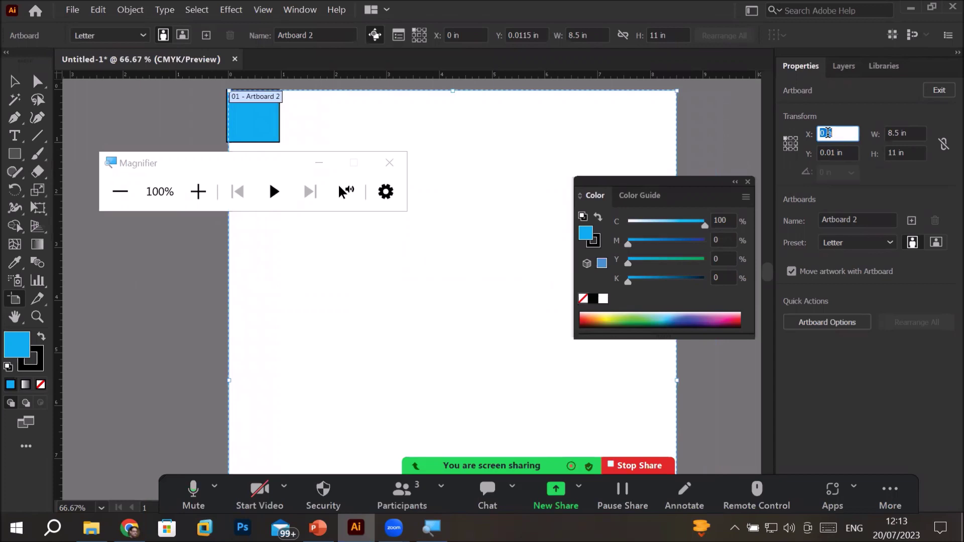
pyautogui.press('Up')
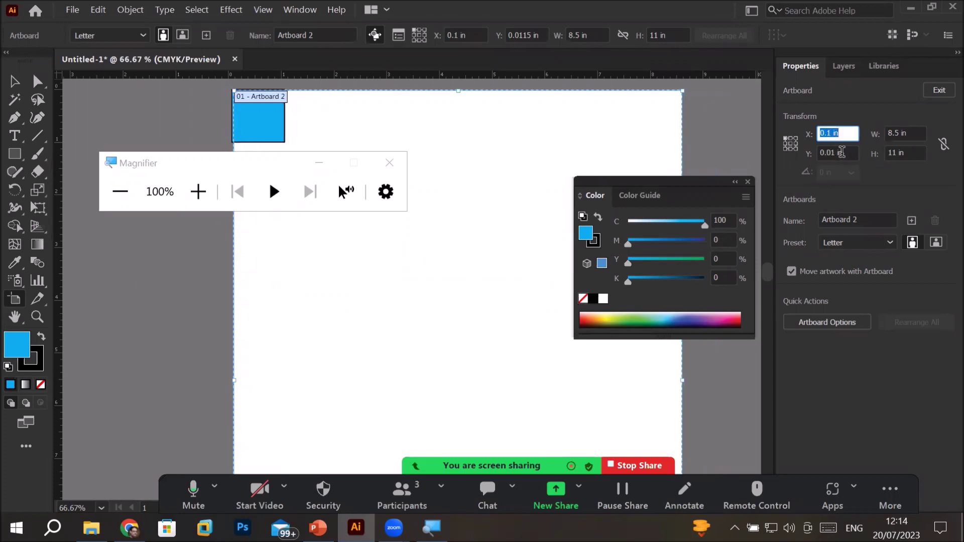
# - Set Artboard 2 to X 0 in and Y 0 in, then leave artboard editing
pyautogui.click(844, 152)
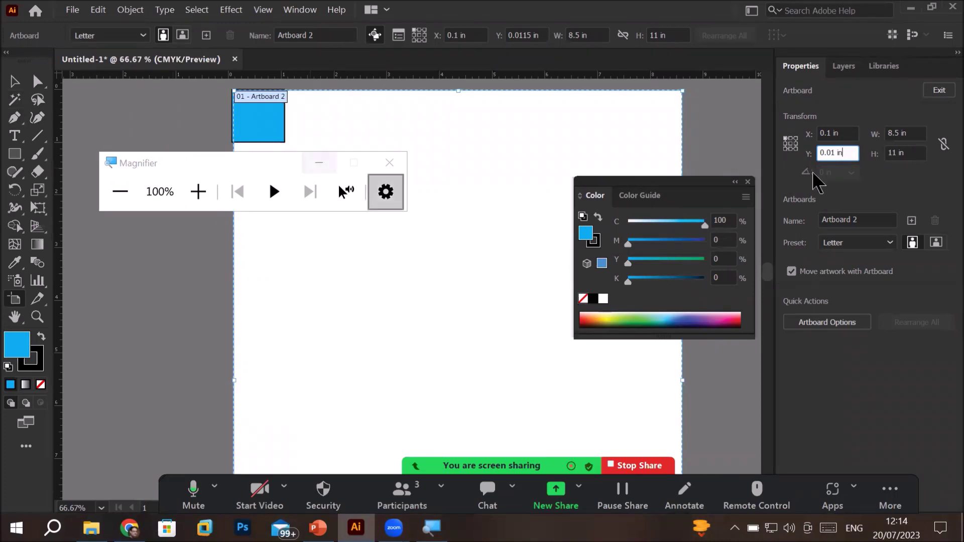
pyautogui.click(848, 134)
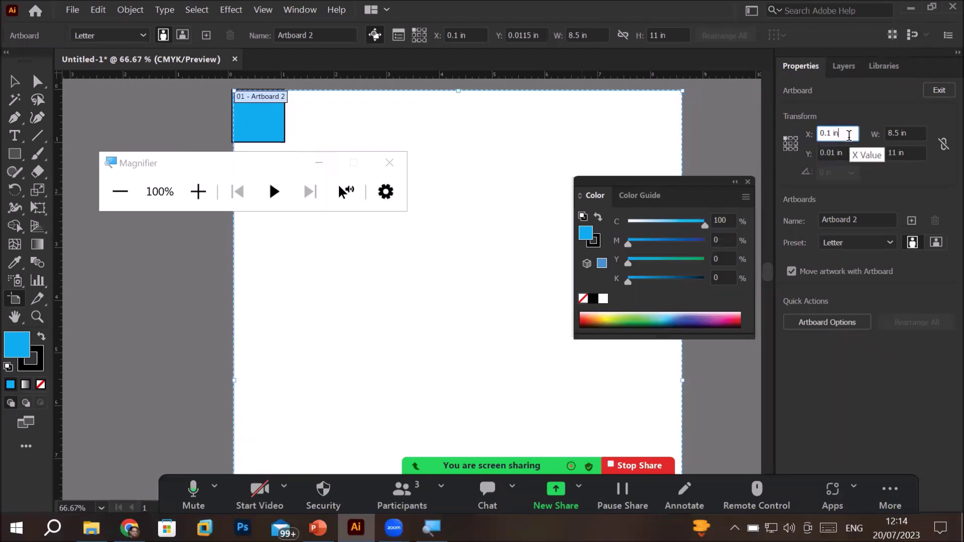
pyautogui.write('0')
pyautogui.press('Return')
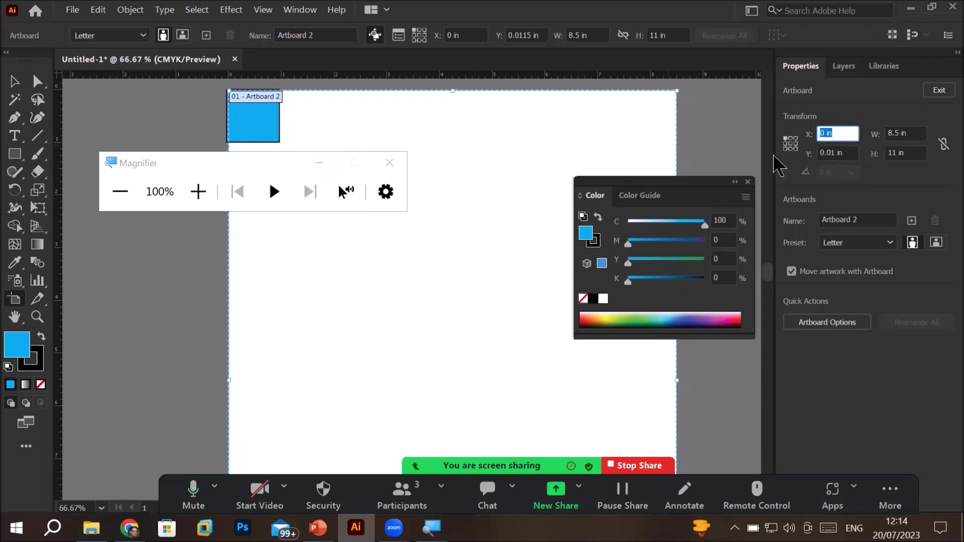
pyautogui.click(845, 133)
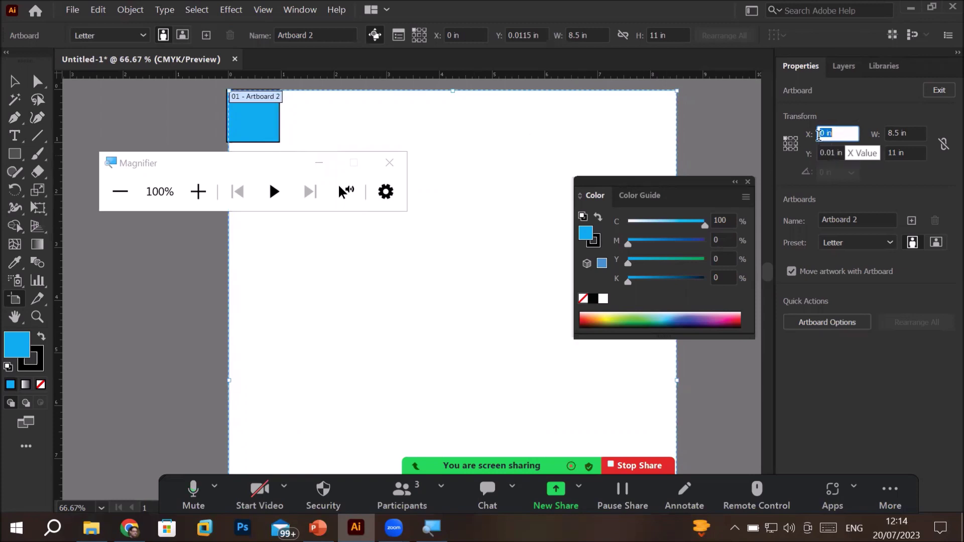
pyautogui.doubleClick(837, 153)
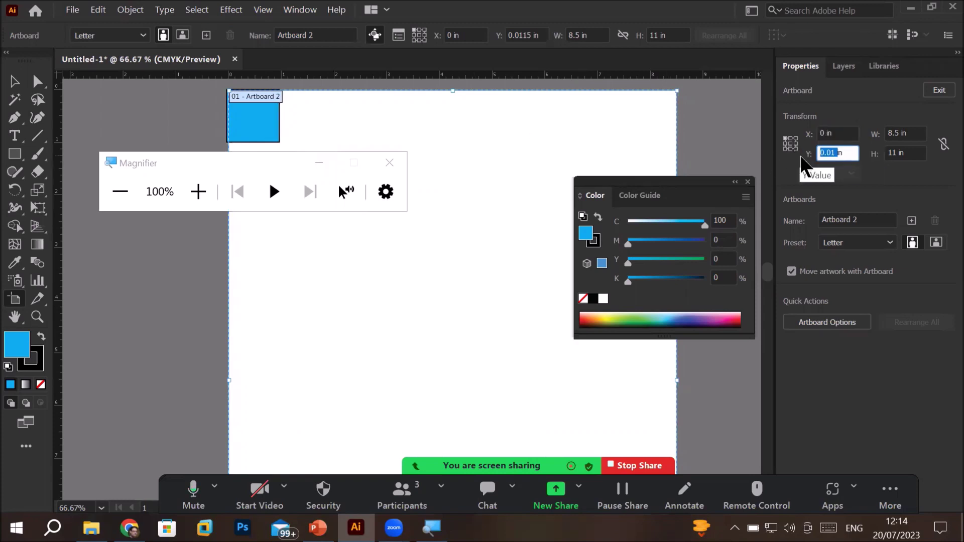
pyautogui.write('0')
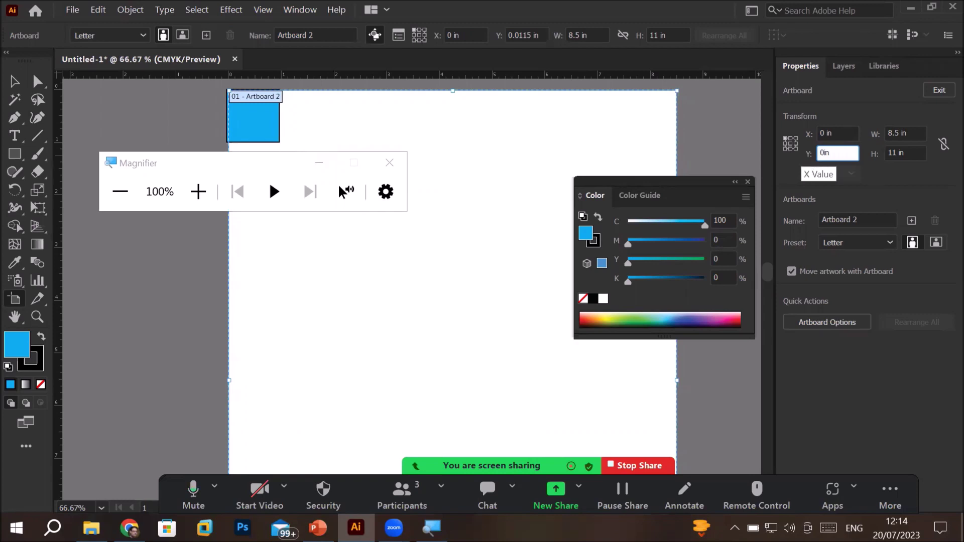
pyautogui.press('Return')
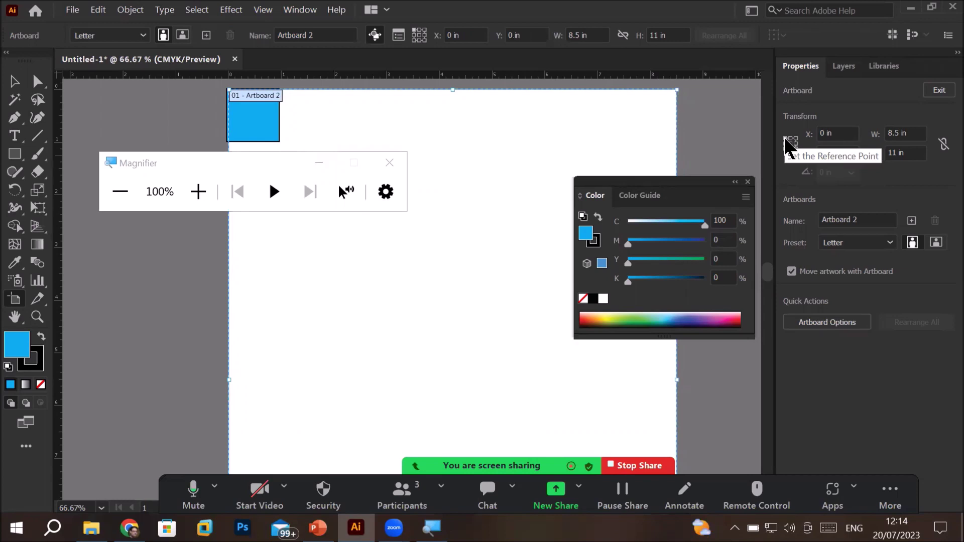
pyautogui.click(14, 82)
# - Select the cyan square and drag it to the middle of the artboard
pyautogui.click(270, 116)
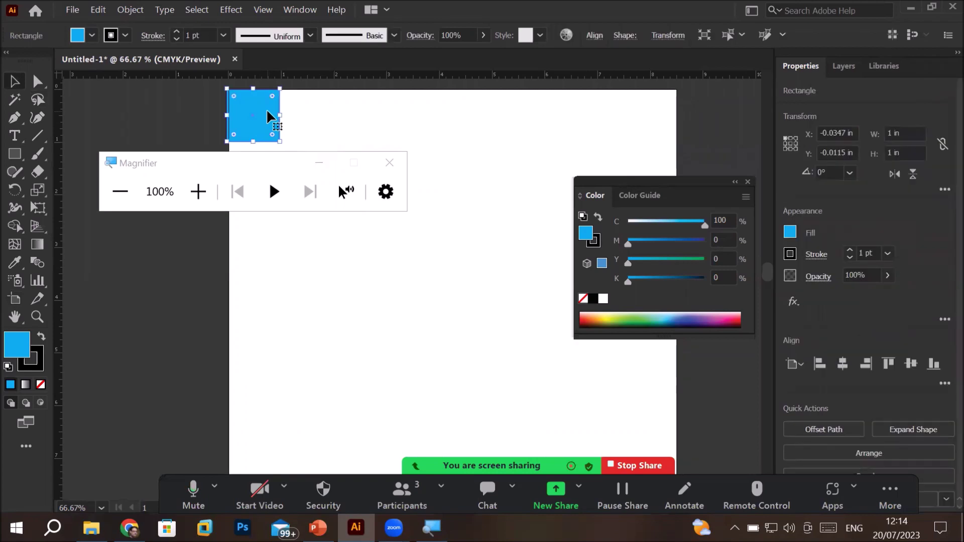
pyautogui.moveTo(269, 116); pyautogui.dragTo(439, 287)
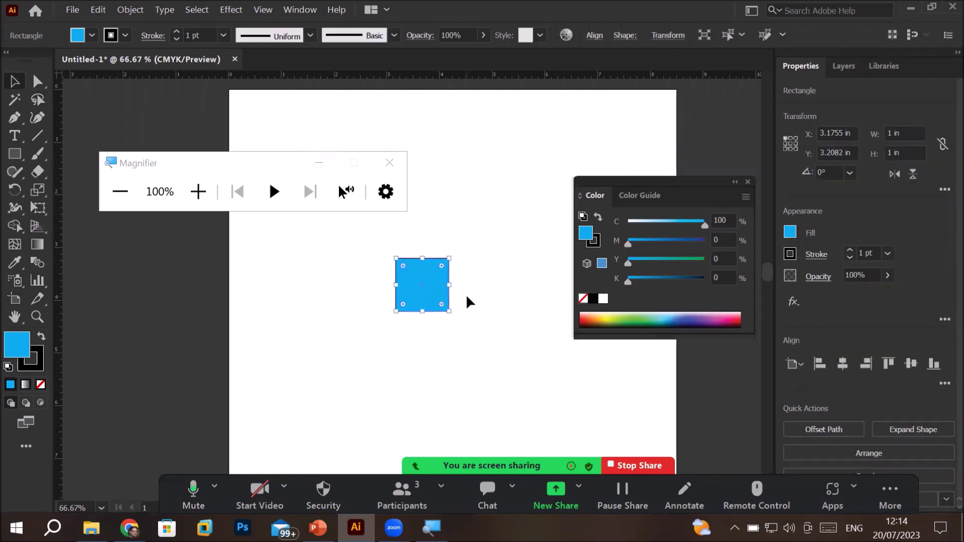
pyautogui.click(389, 162)
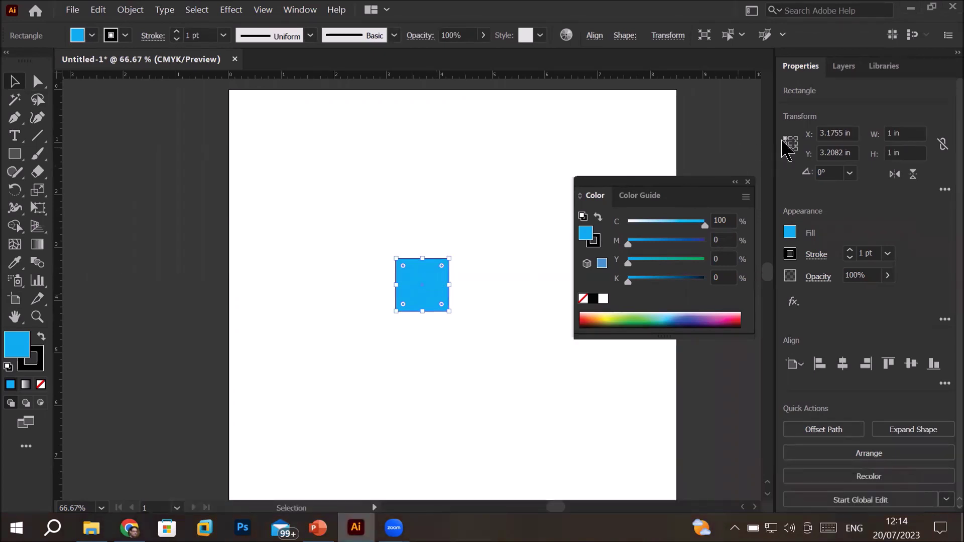
# - Enter X 0 in and Y 0 in so the square sits flush in the artboard's top-left corner
pyautogui.click(831, 133)
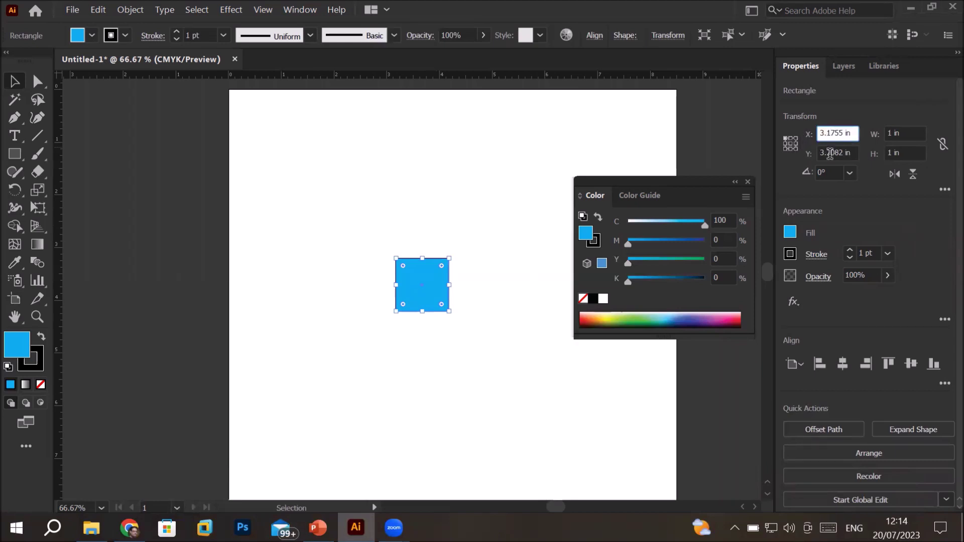
pyautogui.click(831, 152)
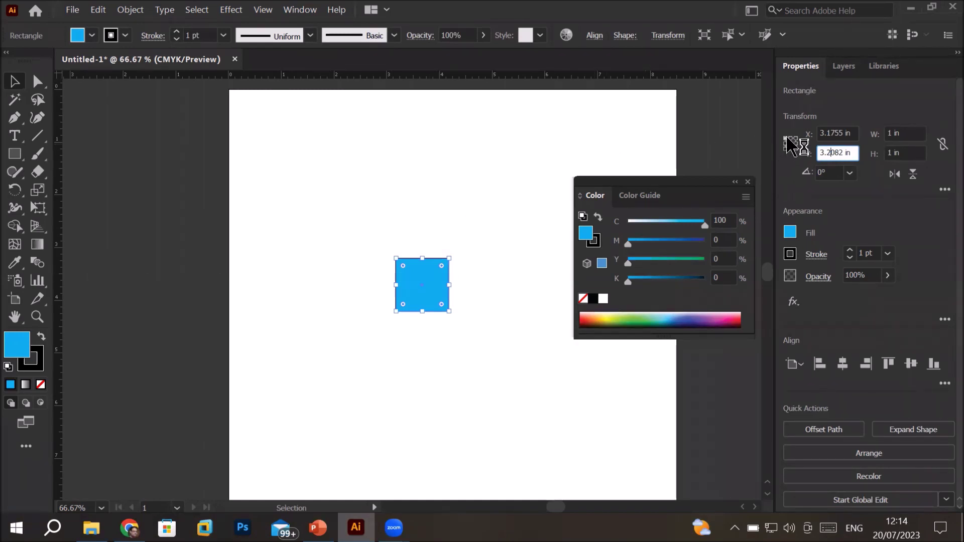
pyautogui.click(837, 133)
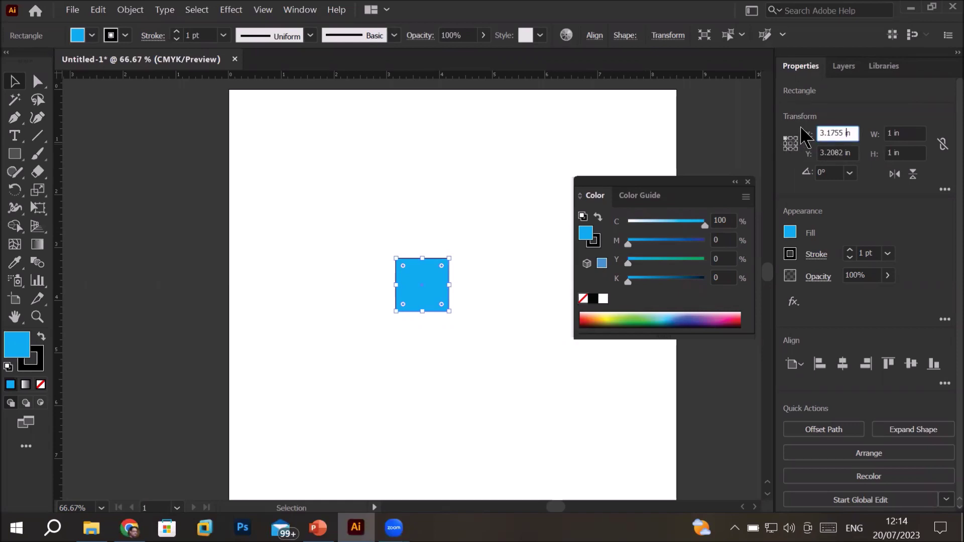
pyautogui.doubleClick(820, 133)
pyautogui.write('0')
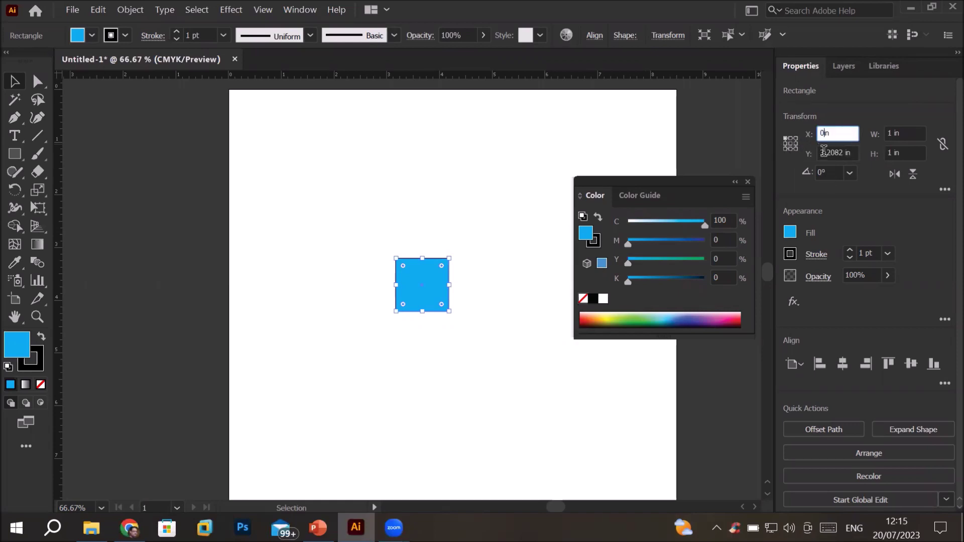
pyautogui.press('Tab')
pyautogui.write('0')
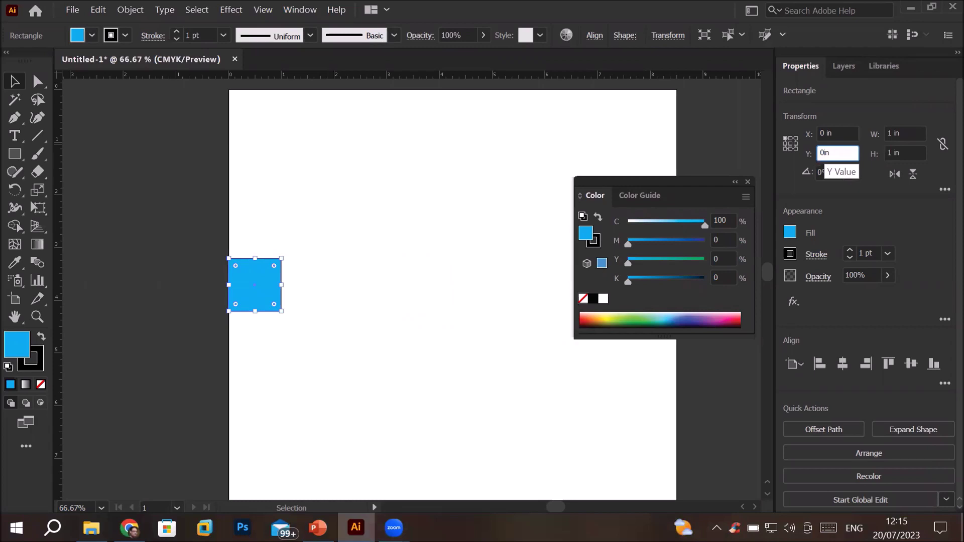
pyautogui.press('Return')
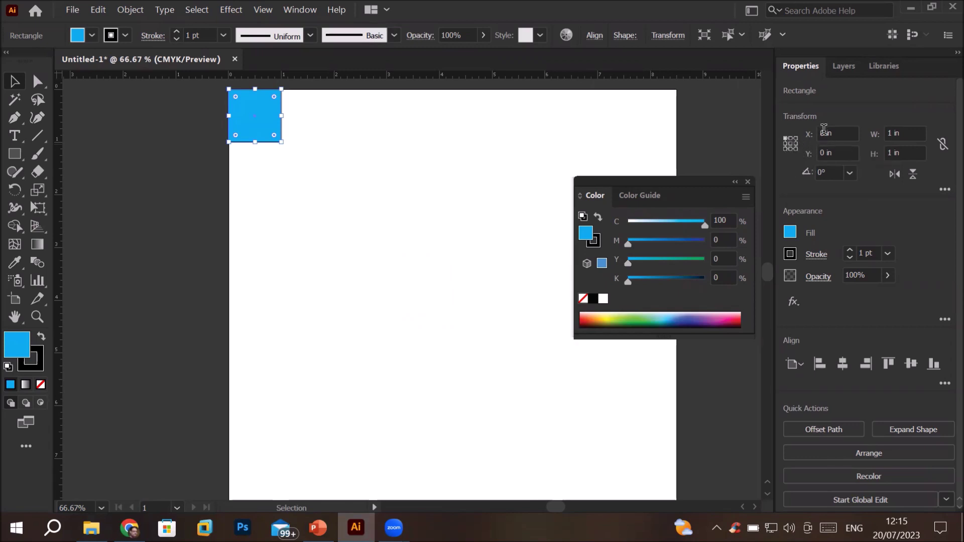
pyautogui.click(825, 133)
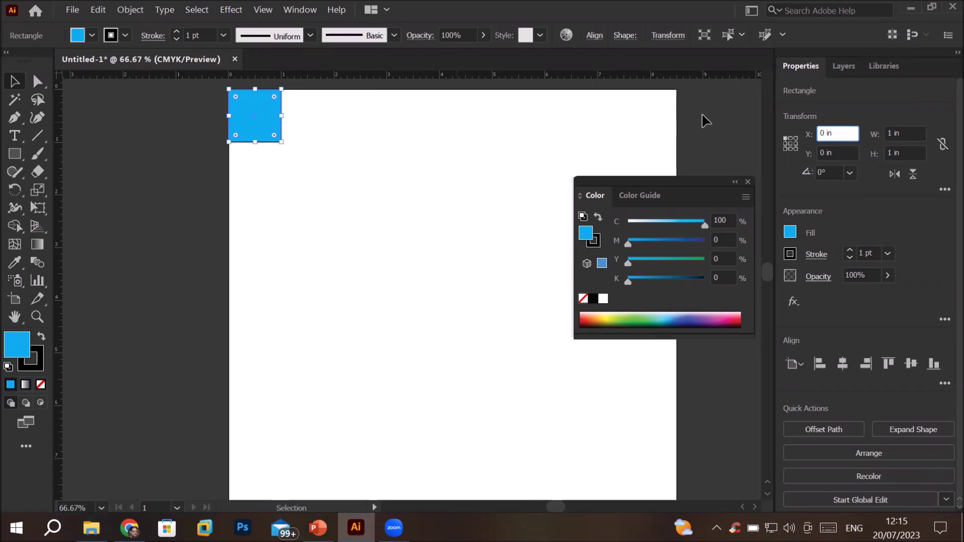
# - Nudge the square right to X 1.5 in along the top edge, checking centre and top-left reference points
pyautogui.click(790, 143)
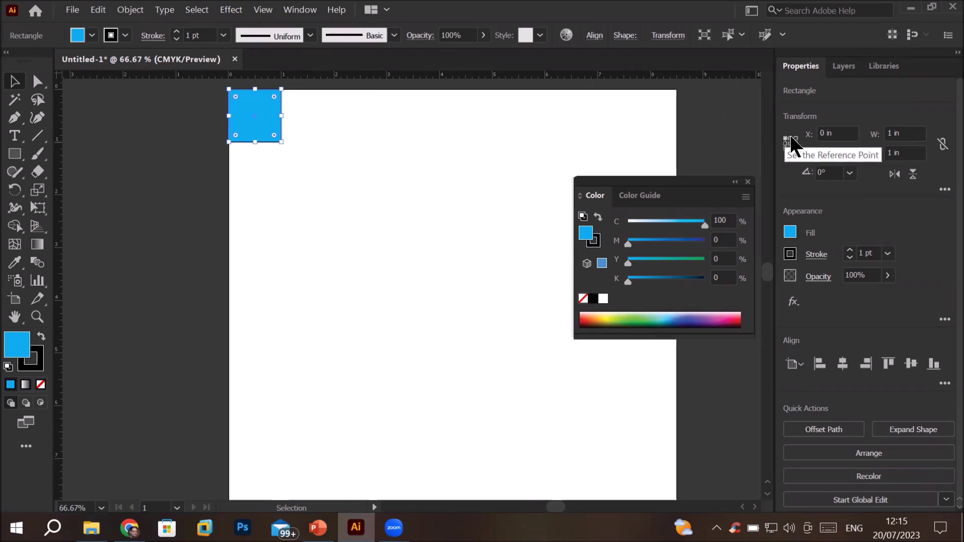
pyautogui.click(827, 133)
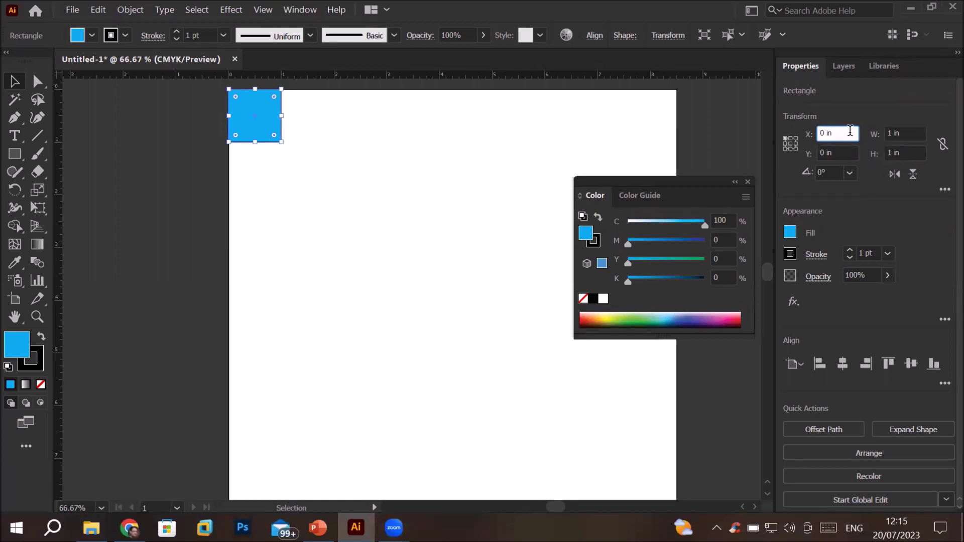
pyautogui.press('Up')
pyautogui.press('Up')
pyautogui.press('Up')
pyautogui.press('Up')
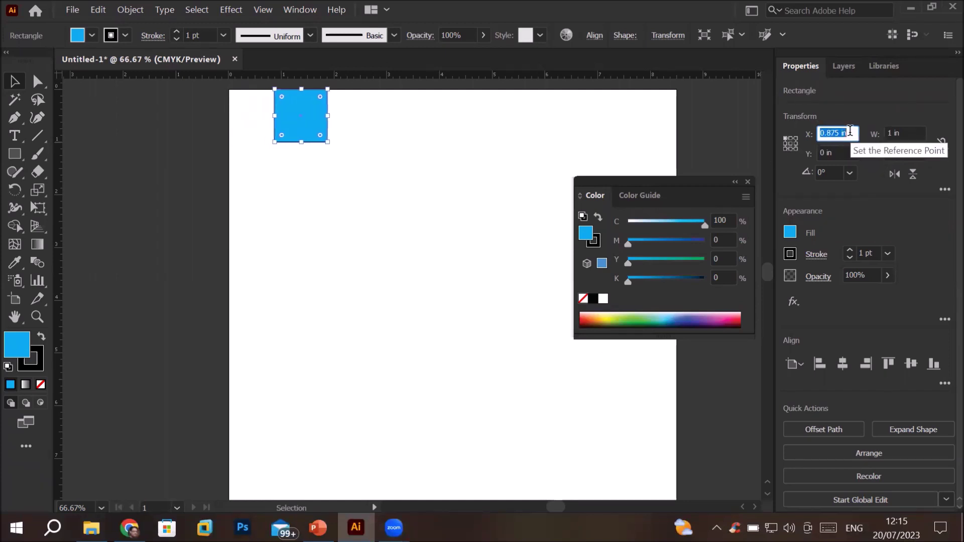
pyautogui.press('Up')
pyautogui.press('Up')
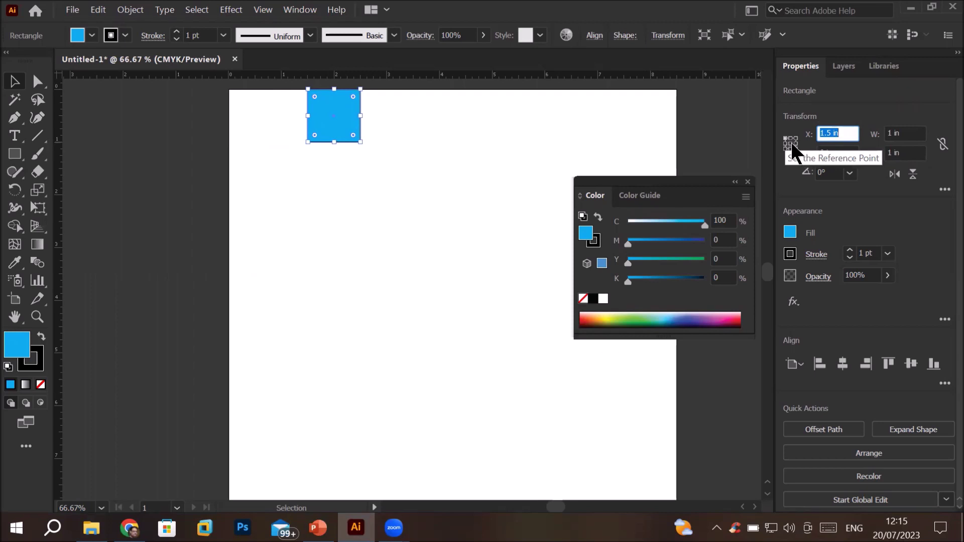
pyautogui.click(791, 143)
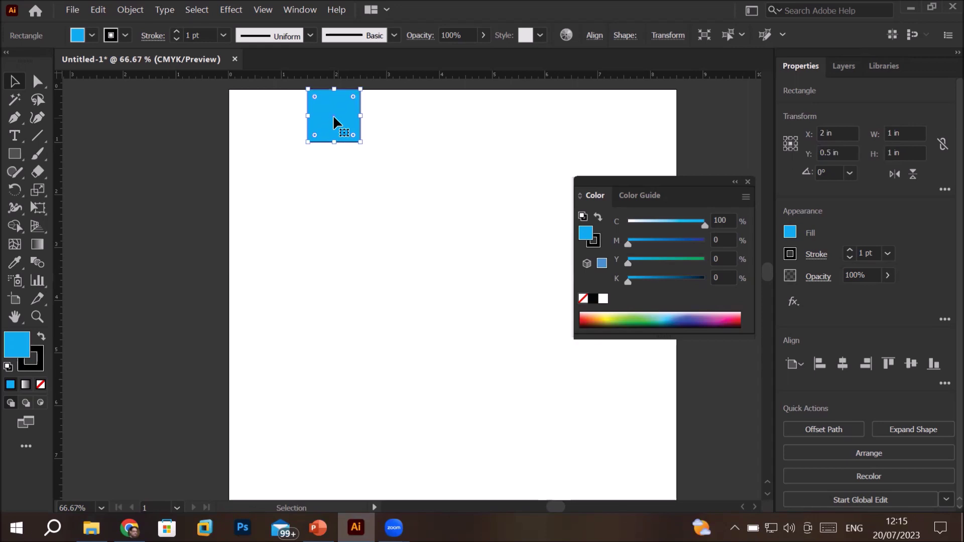
pyautogui.click(786, 138)
pyautogui.click(796, 149)
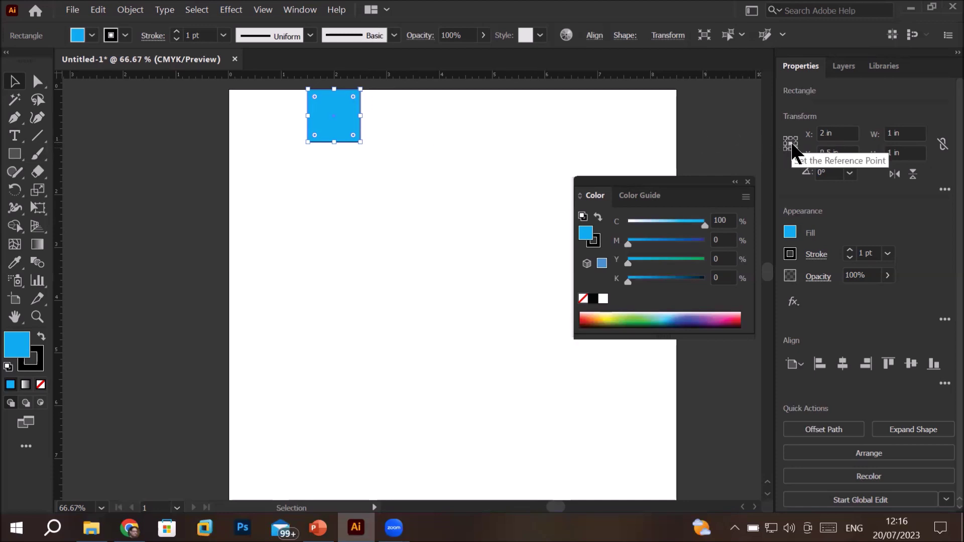
pyautogui.click(828, 132)
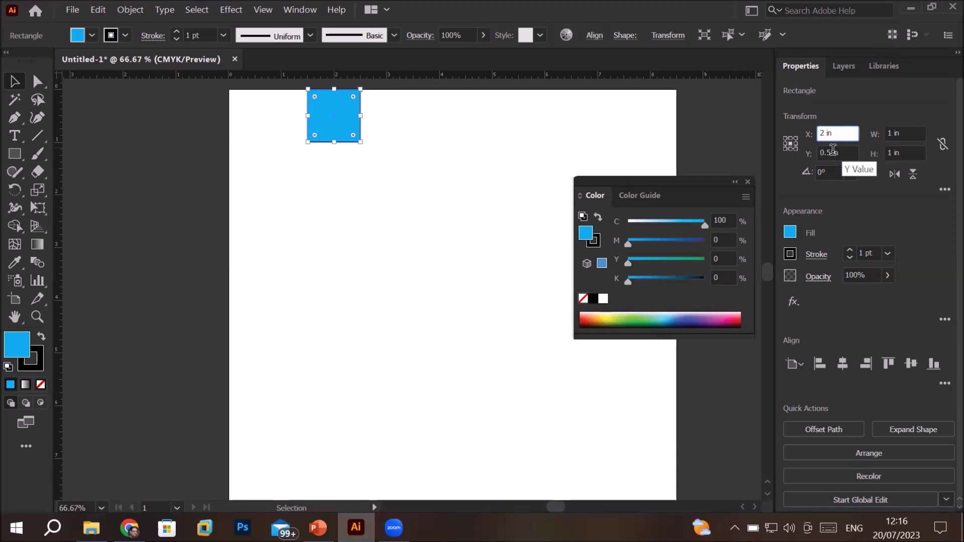
pyautogui.click(833, 152)
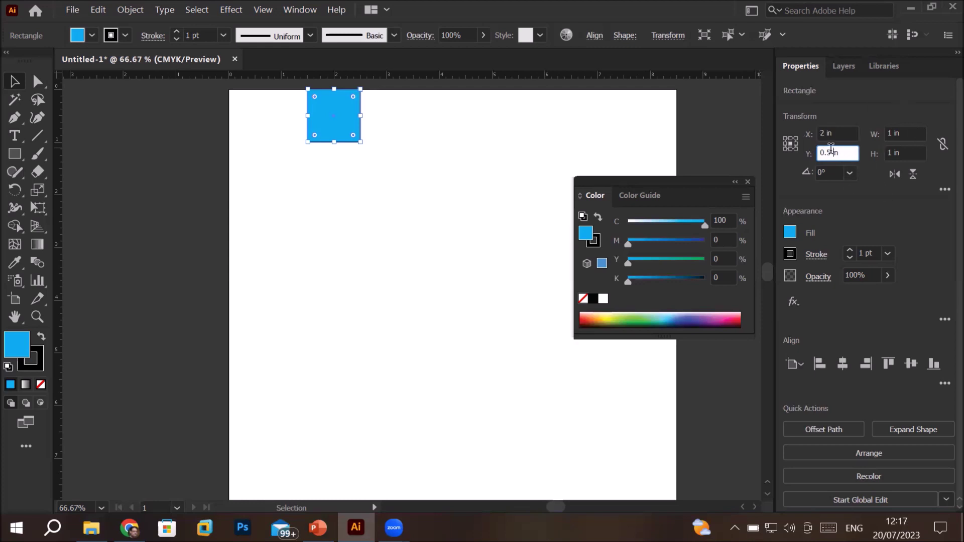
pyautogui.click(843, 134)
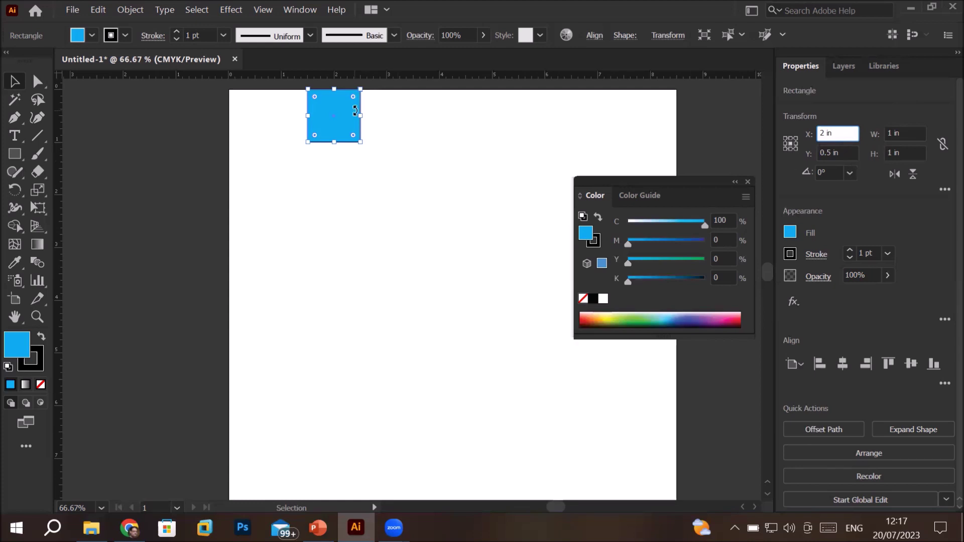
pyautogui.click(15, 83)
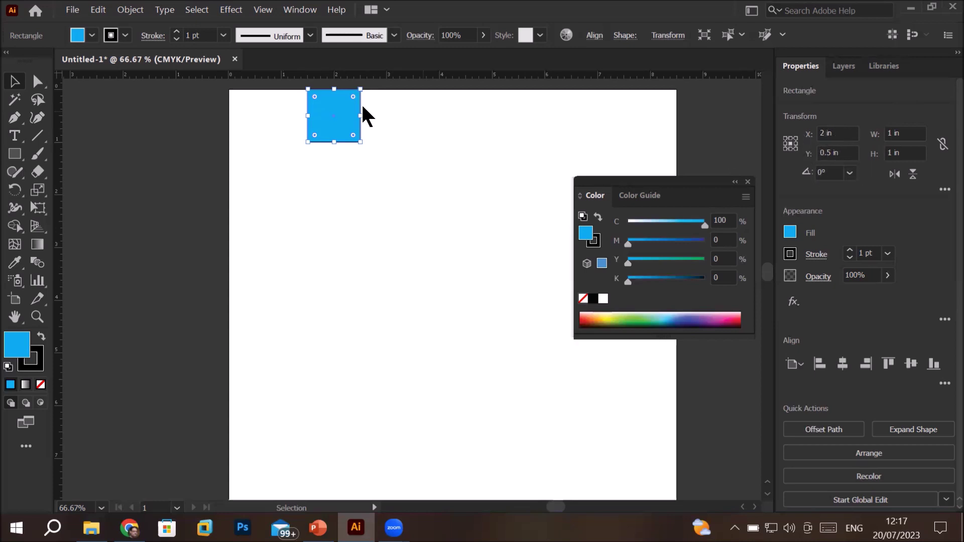
pyautogui.moveTo(351, 126); pyautogui.dragTo(465, 394)
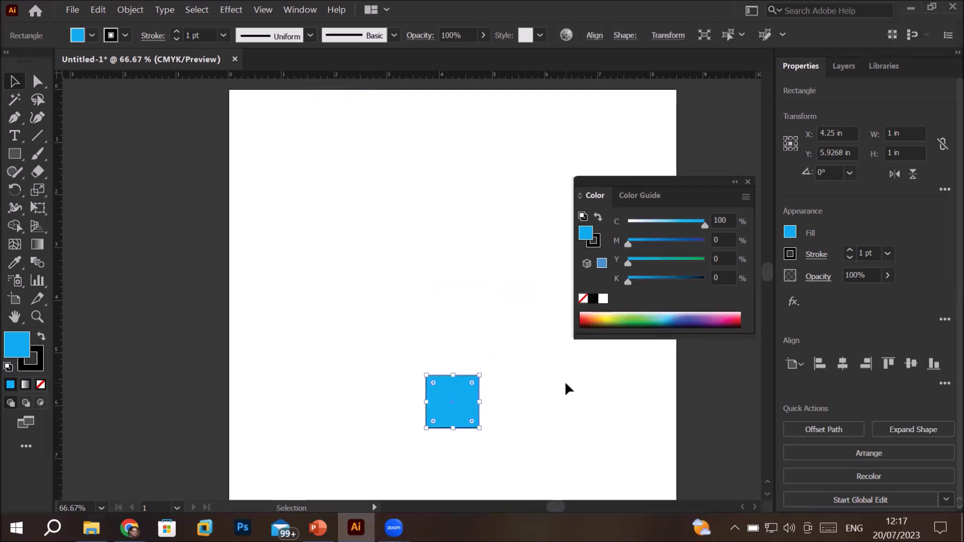
# - Zoom out to the whole page and drag the cyan square to X 4.75 in, Y 6.4268 in
pyautogui.scroll(-1, 564, 381)
pyautogui.scroll(-2, 564, 380)
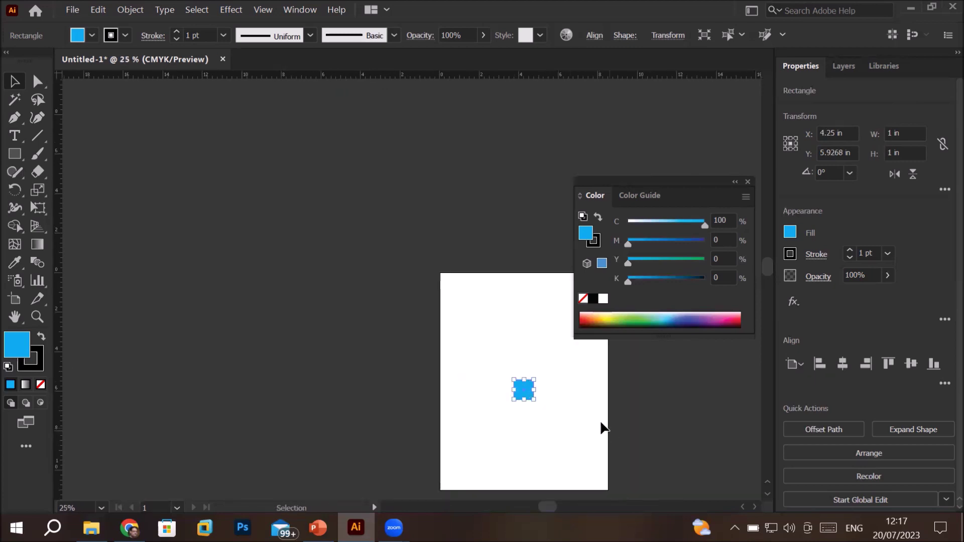
pyautogui.moveTo(589, 427); pyautogui.dragTo(439, 299)
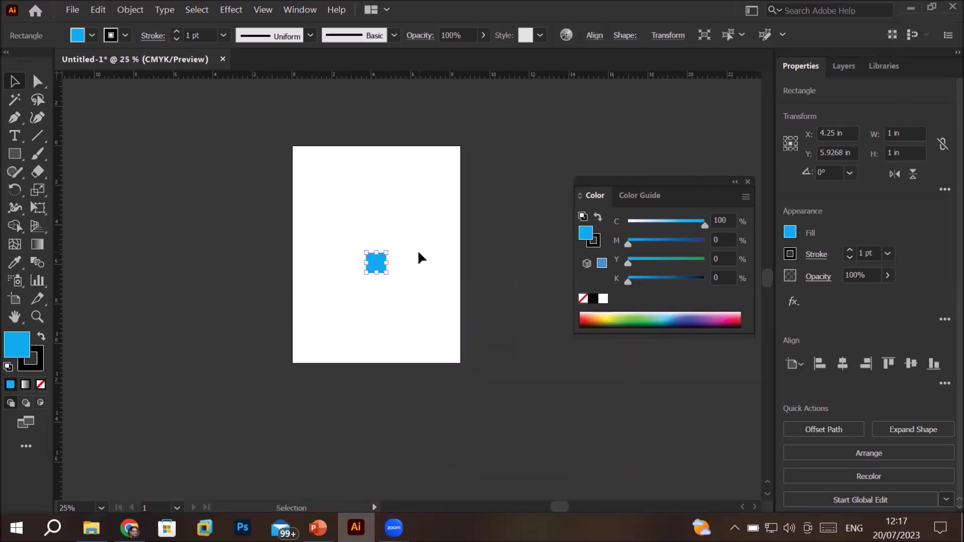
pyautogui.scroll(2, 418, 249)
pyautogui.moveTo(336, 266)
pyautogui.mouseDown()
pyautogui.moveTo(351, 241)
pyautogui.moveTo(340, 251)
pyautogui.moveTo(354, 273)
pyautogui.mouseUp()
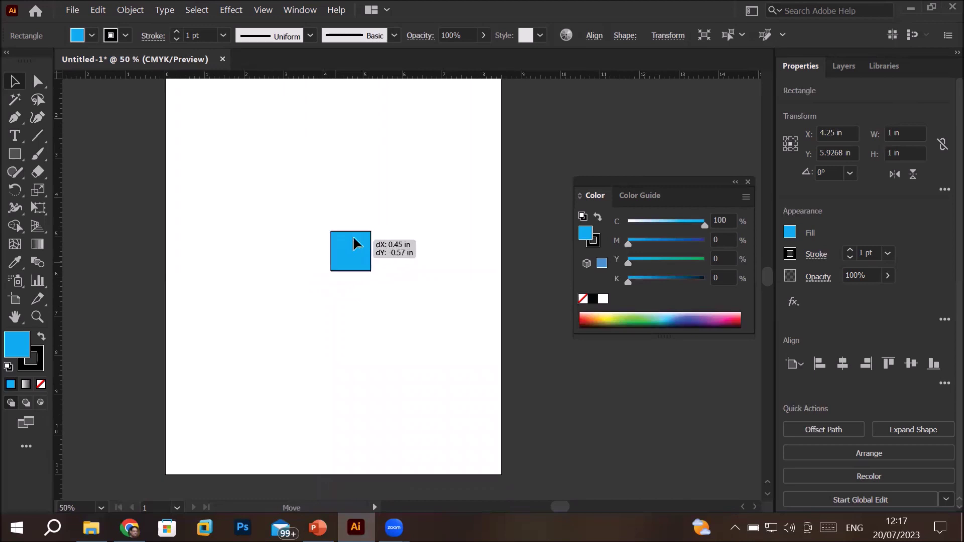
pyautogui.moveTo(355, 279); pyautogui.dragTo(354, 285)
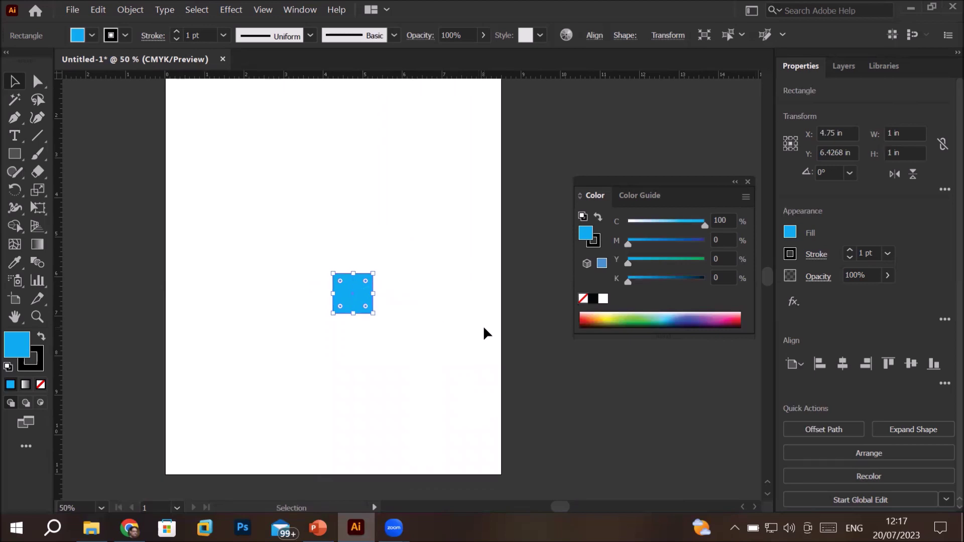
pyautogui.scroll(-1, 483, 325)
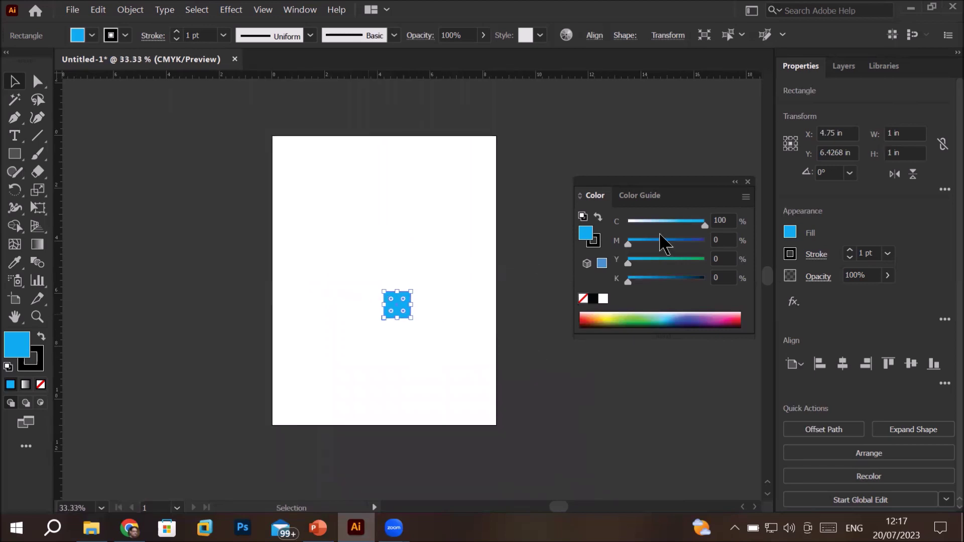
pyautogui.click(841, 133)
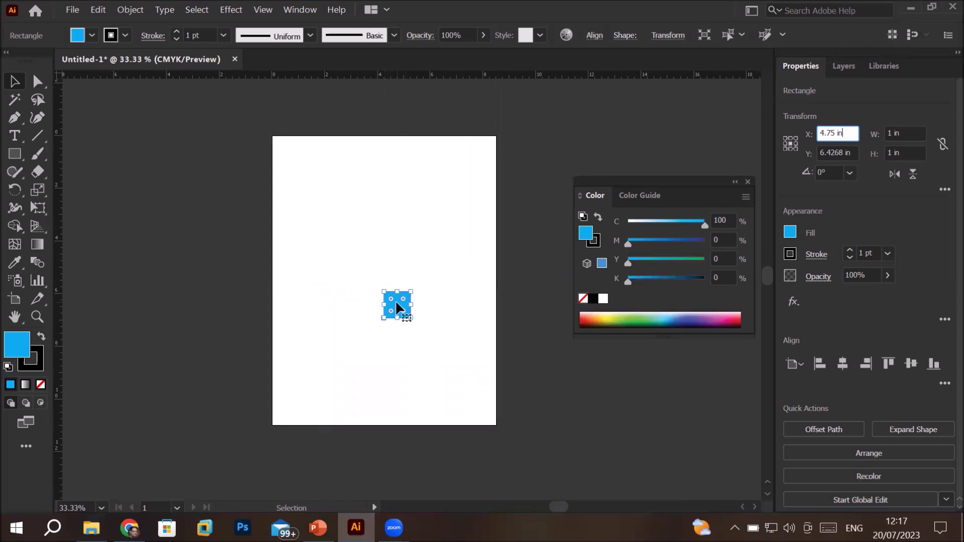
# - Pull a vertical and a horizontal ruler guide through the cyan square's centre, then reselect the square
pyautogui.moveTo(56, 282); pyautogui.dragTo(397, 308)
pyautogui.moveTo(317, 81); pyautogui.dragTo(401, 311)
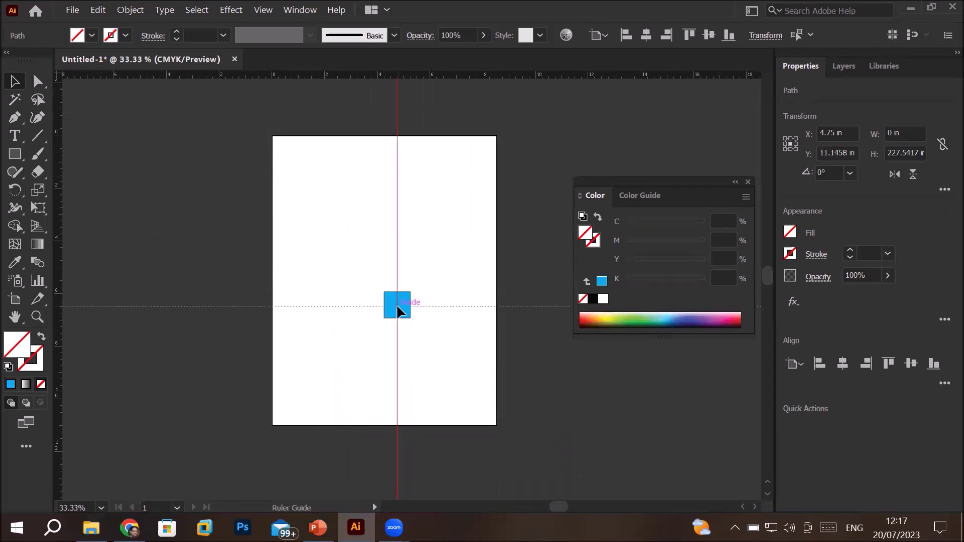
pyautogui.moveTo(397, 306); pyautogui.dragTo(397, 307)
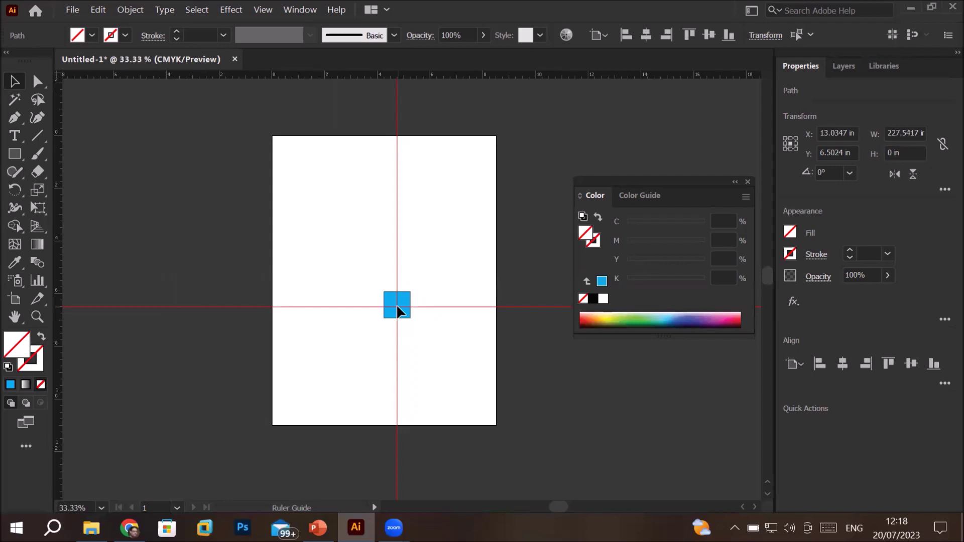
pyautogui.click(390, 308)
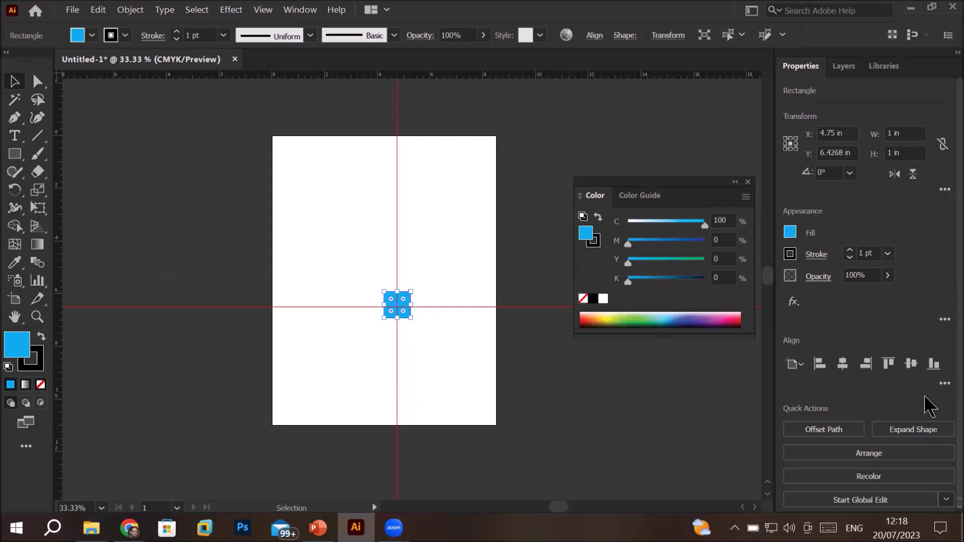
pyautogui.click(945, 385)
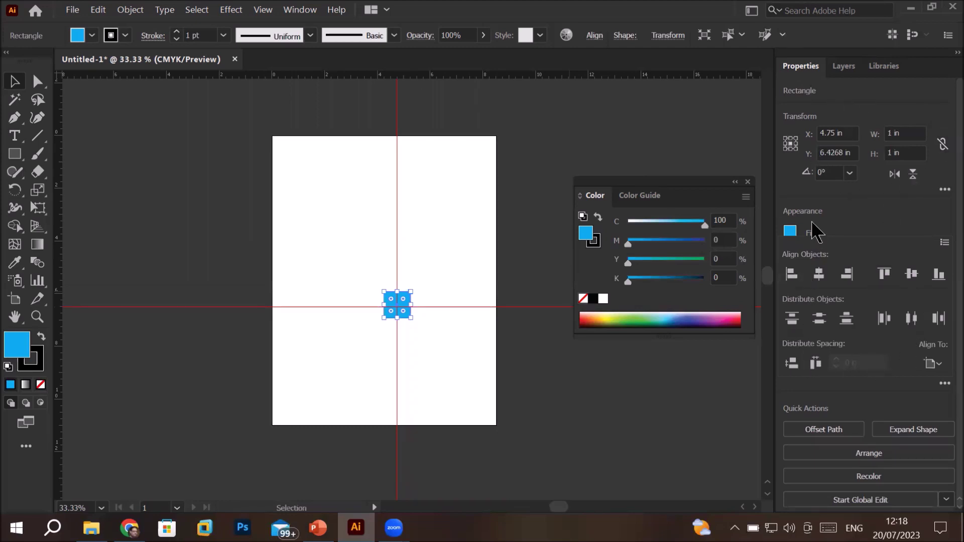
# - Align the cyan square to the artboard with Horizontal Align Center and Vertical Align Center
pyautogui.click(819, 275)
pyautogui.click(941, 372)
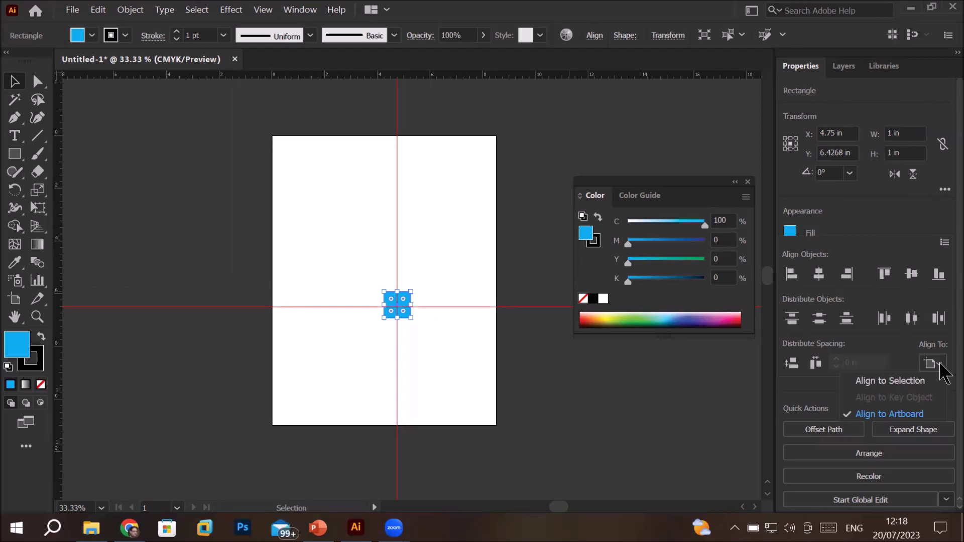
pyautogui.click(888, 417)
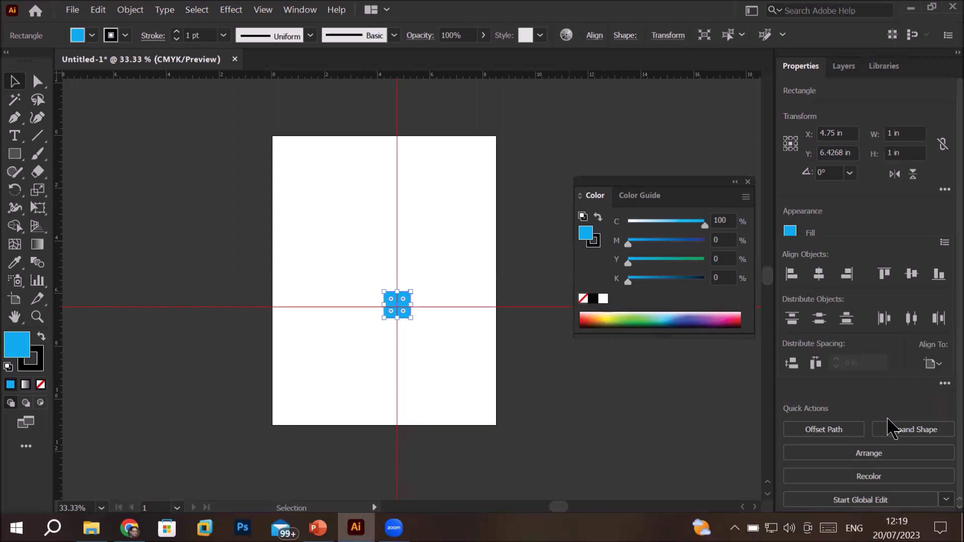
pyautogui.click(820, 274)
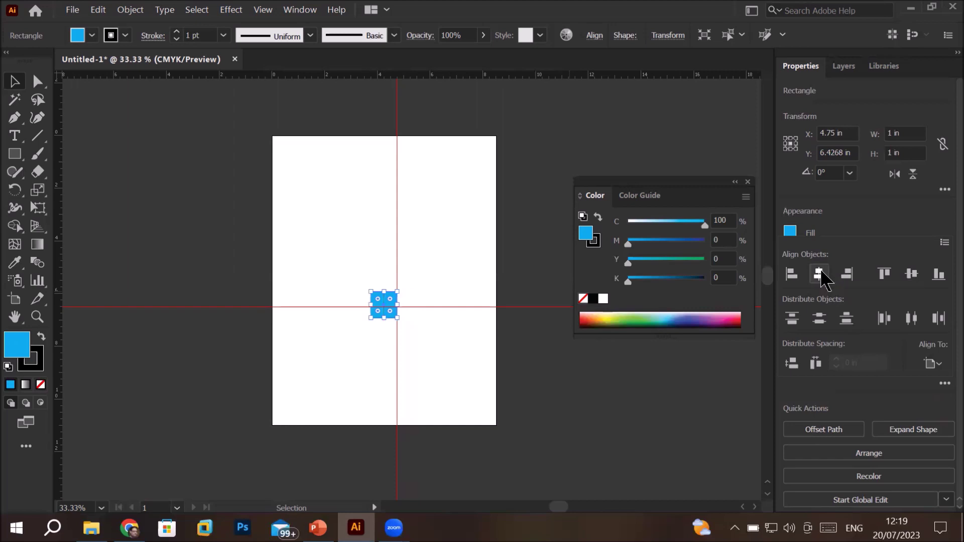
pyautogui.click(910, 274)
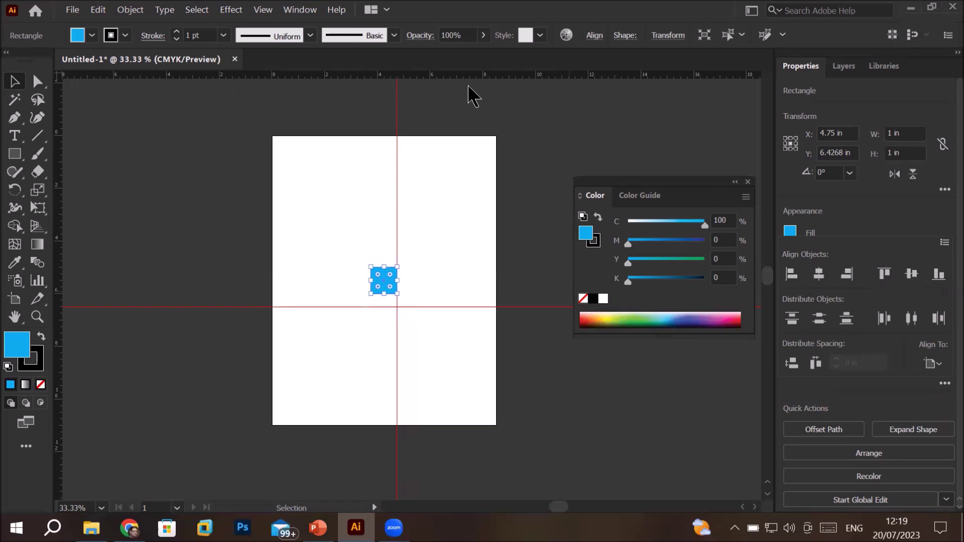
pyautogui.click(15, 81)
# - Delete the vertical guide and then the horizontal guide, leaving only the cyan square
pyautogui.click(395, 125)
pyautogui.press('Delete')
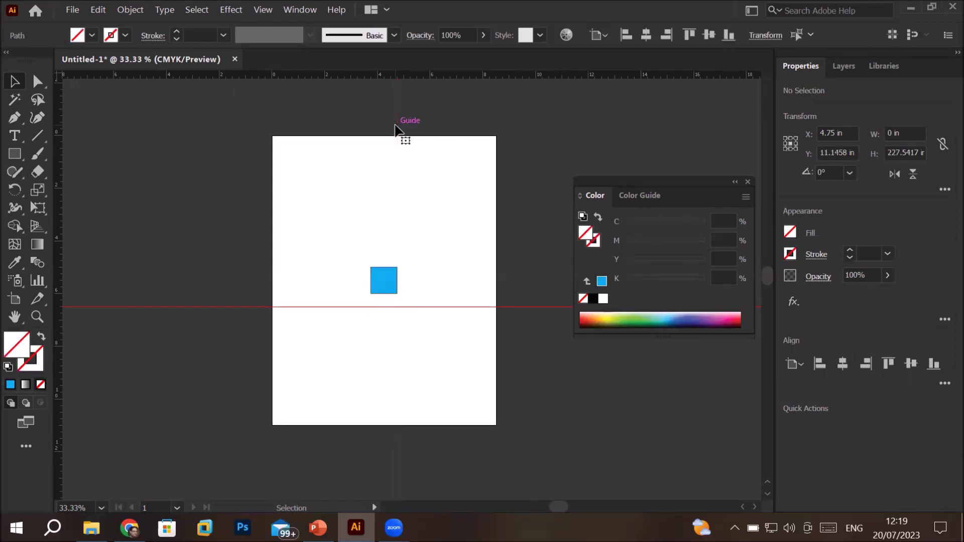
pyautogui.click(315, 306)
pyautogui.press('Delete')
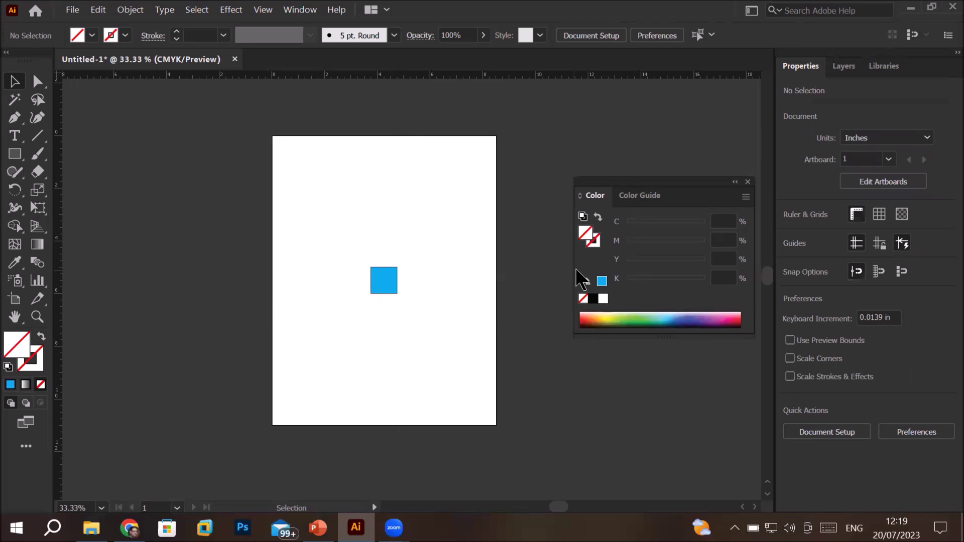
pyautogui.click(15, 160)
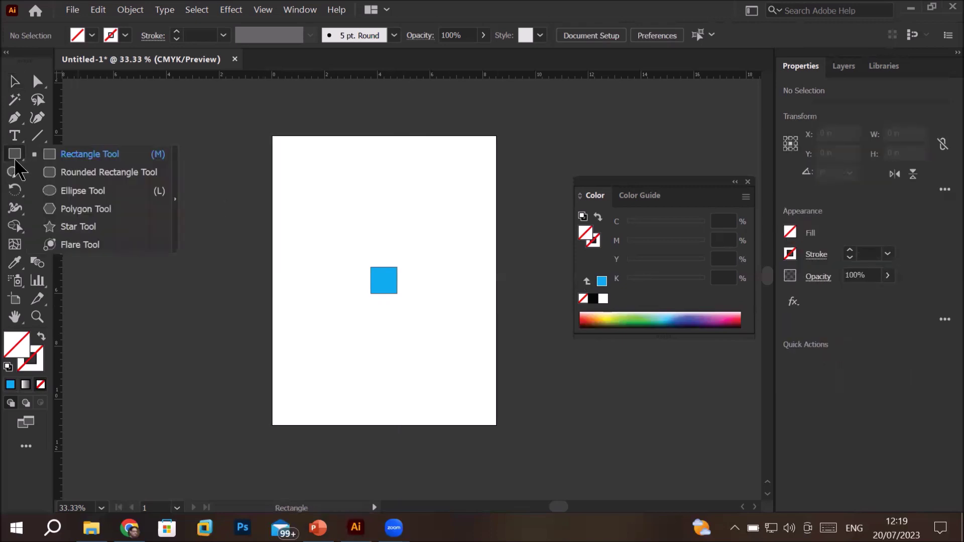
# - Draw a 0.8408 in circle near the top of the page and fill it black
pyautogui.click(73, 189)
pyautogui.moveTo(336, 180); pyautogui.dragTo(361, 203)
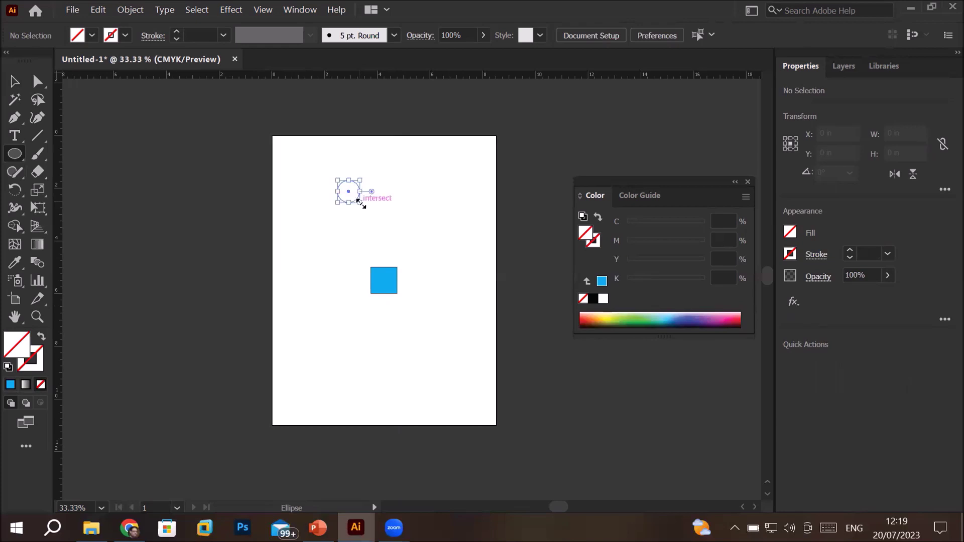
pyautogui.click(92, 35)
pyautogui.click(41, 60)
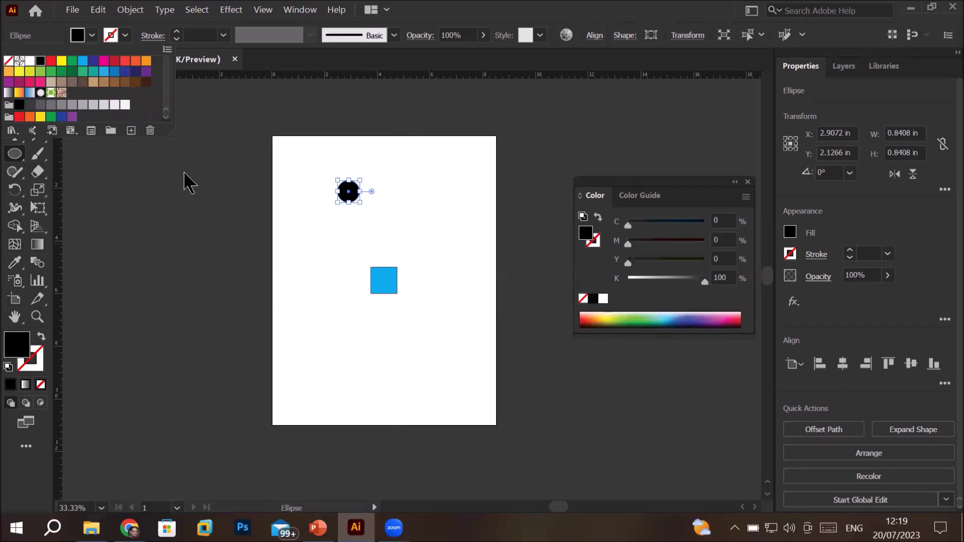
pyautogui.click(362, 189)
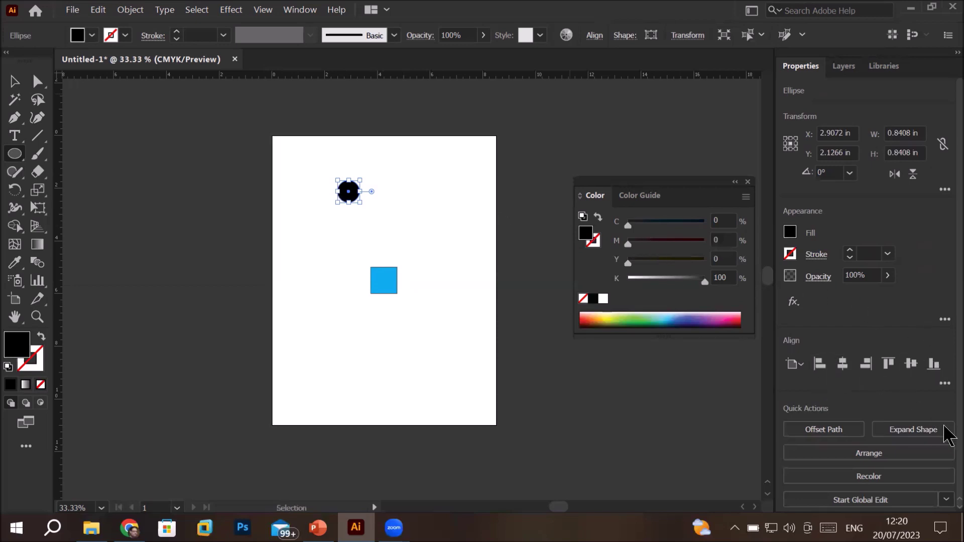
# - Centre the black circle on the artboard at X 4.25 in, Y 5.5 in, over the cyan square
pyautogui.click(945, 385)
pyautogui.click(945, 384)
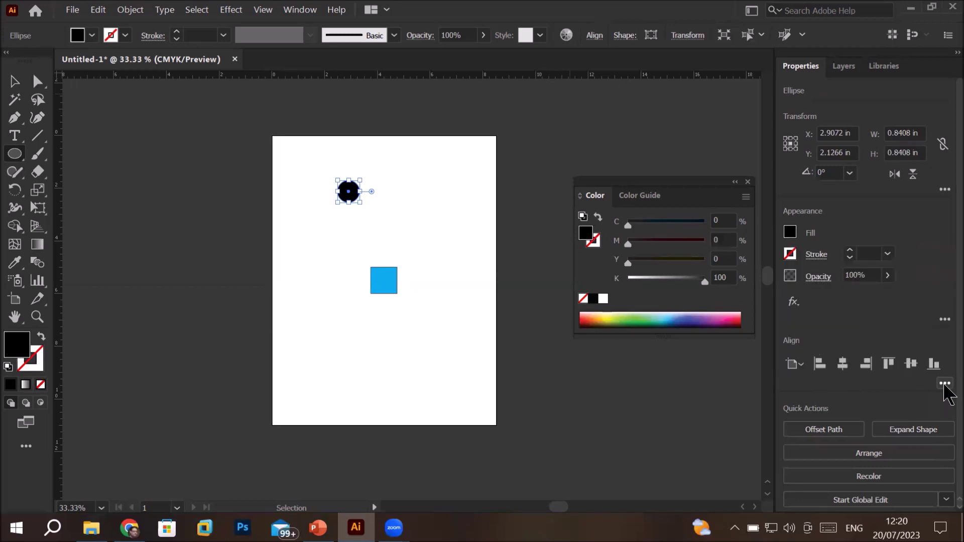
pyautogui.click(945, 384)
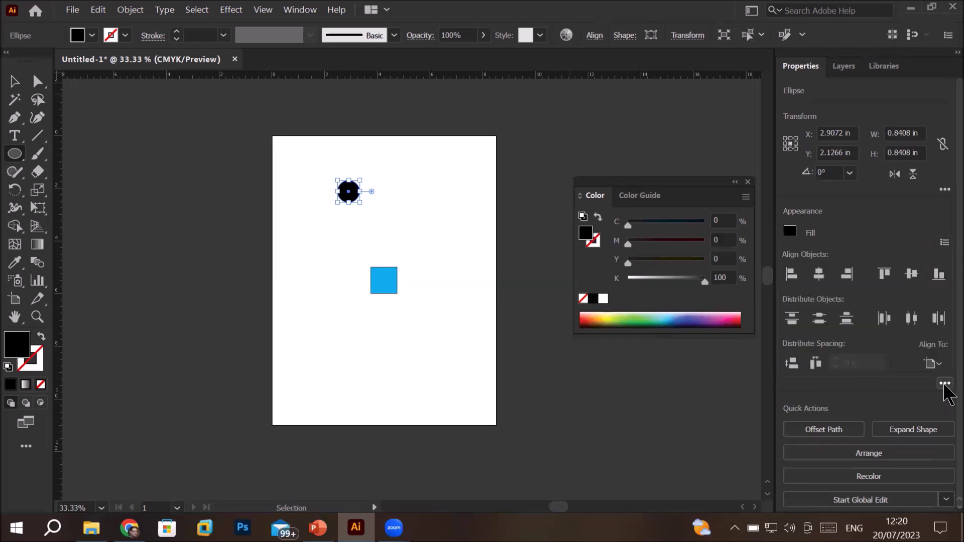
pyautogui.click(945, 384)
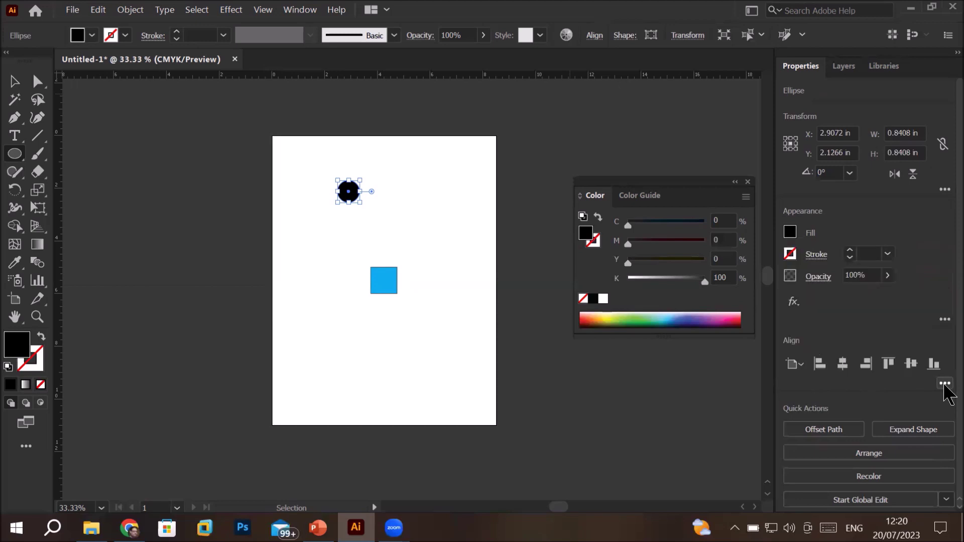
pyautogui.click(944, 385)
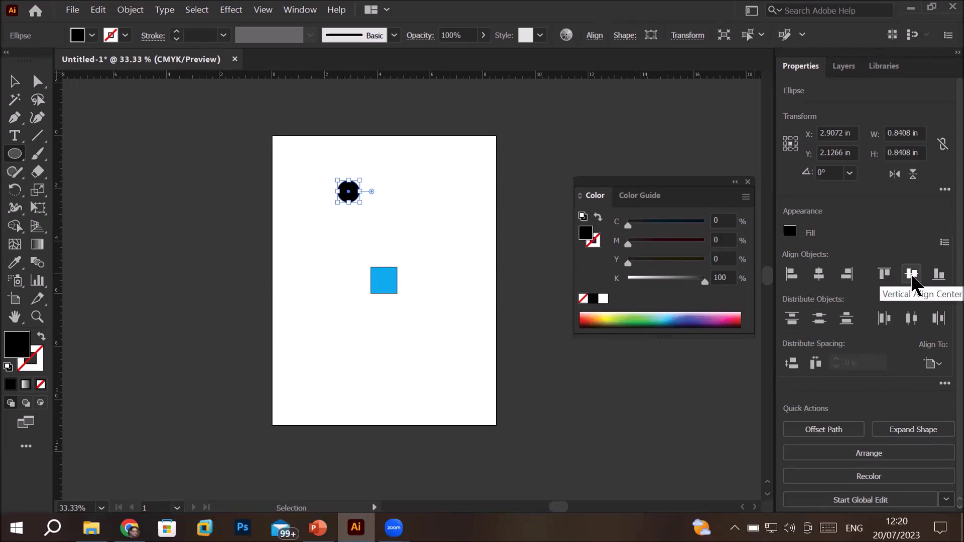
pyautogui.click(939, 364)
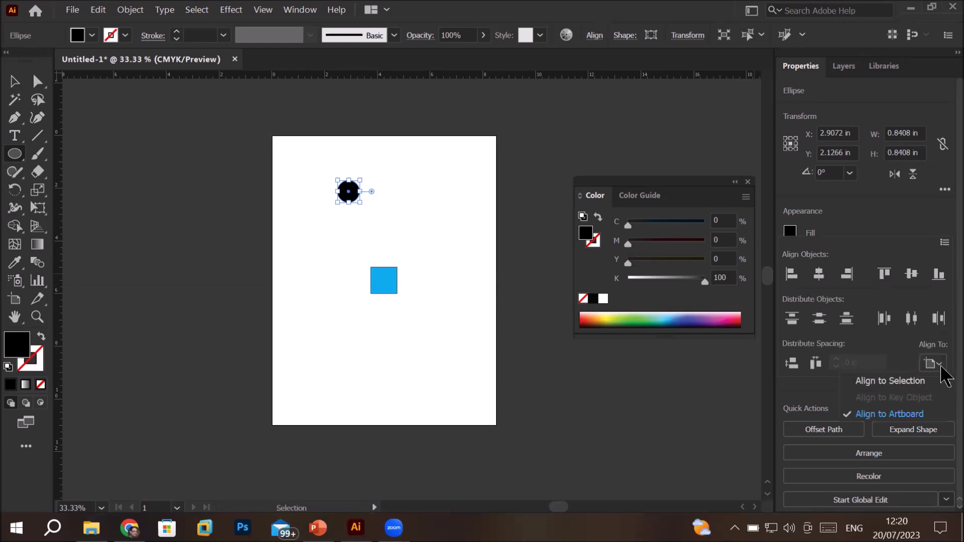
pyautogui.click(938, 365)
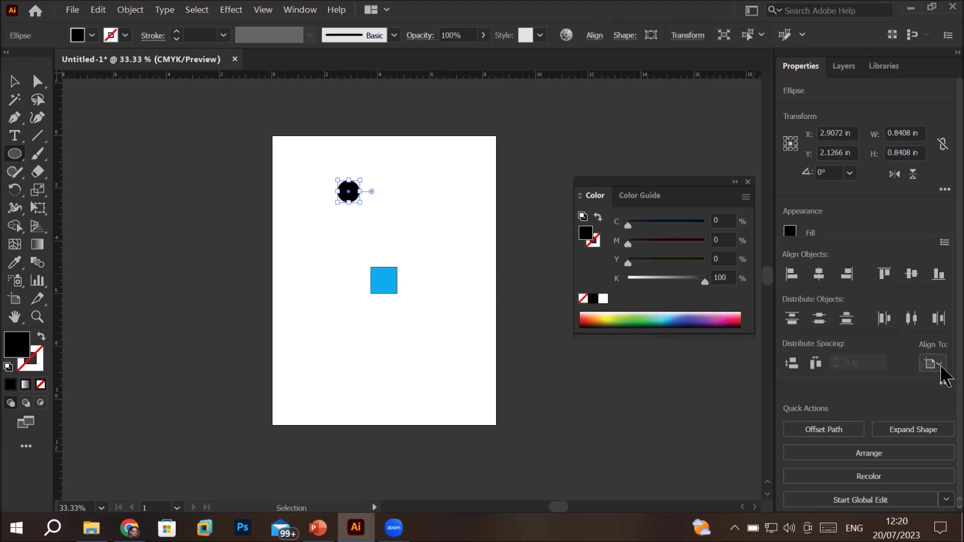
pyautogui.click(819, 276)
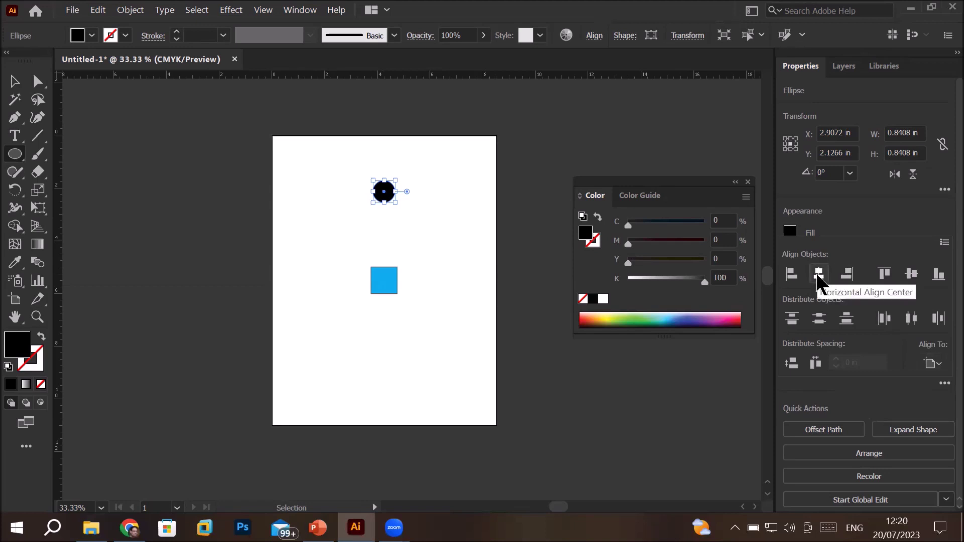
pyautogui.click(912, 277)
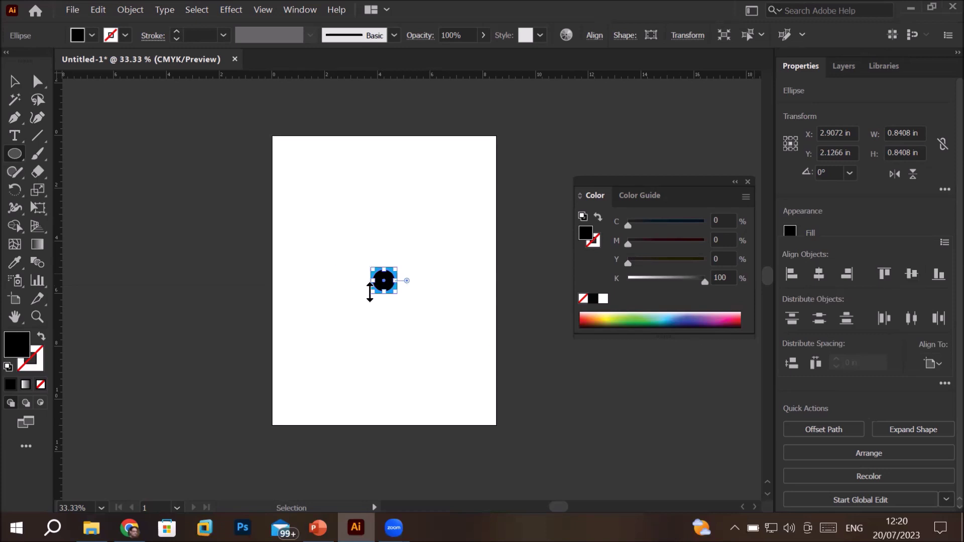
pyautogui.scroll(1, 406, 316)
# - Draw a small 0.4725 × 0.4494 in red star near the page's top-left
pyautogui.scroll(2, 404, 313)
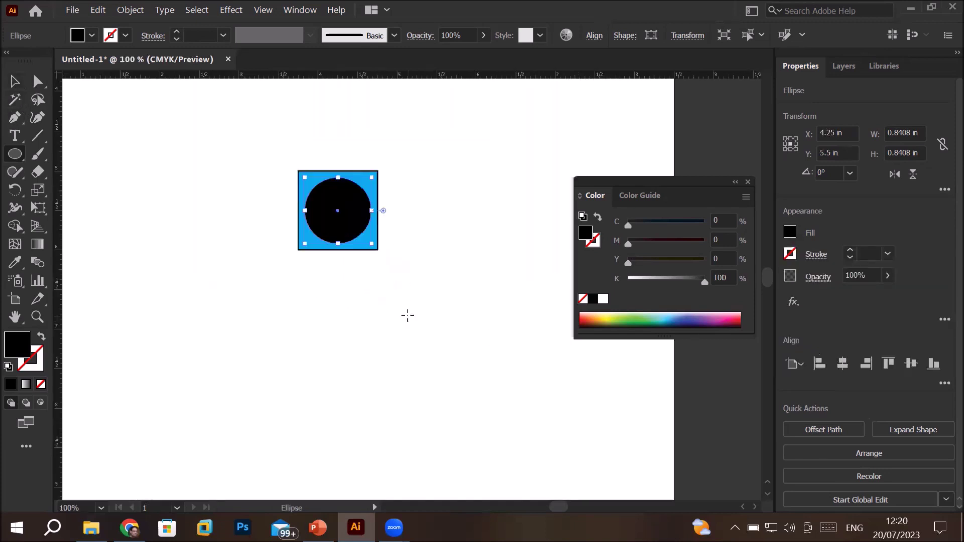
pyautogui.scroll(-3, 252, 225)
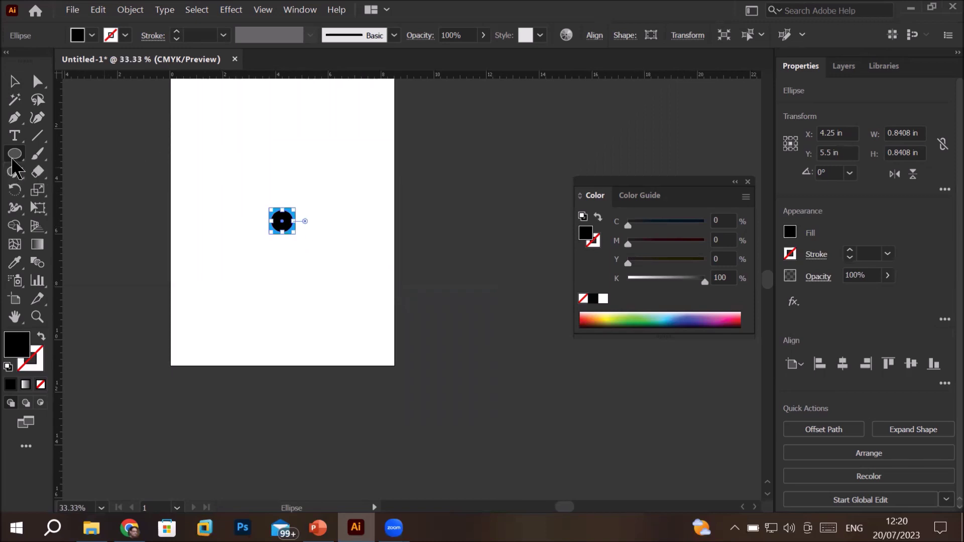
pyautogui.moveTo(12, 160); pyautogui.dragTo(80, 224)
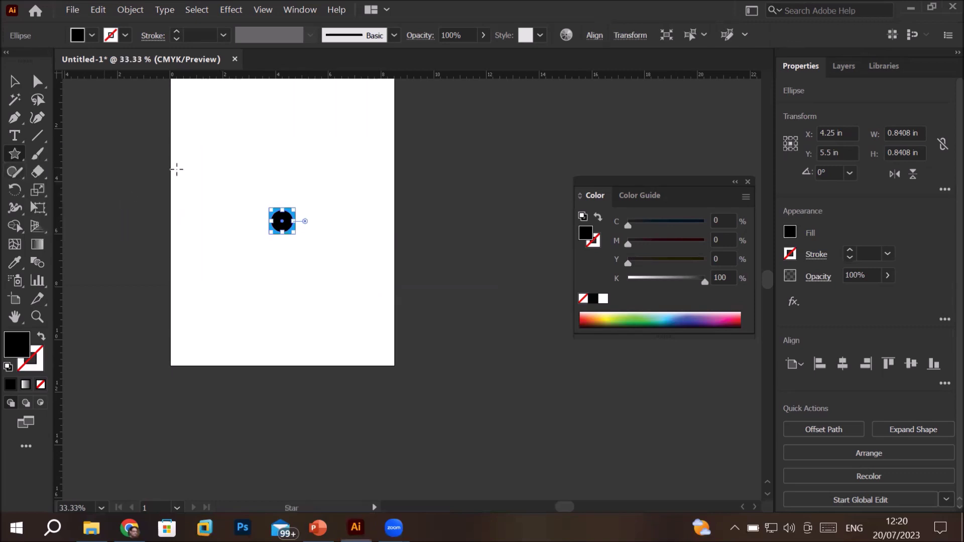
pyautogui.moveTo(237, 120); pyautogui.dragTo(245, 131)
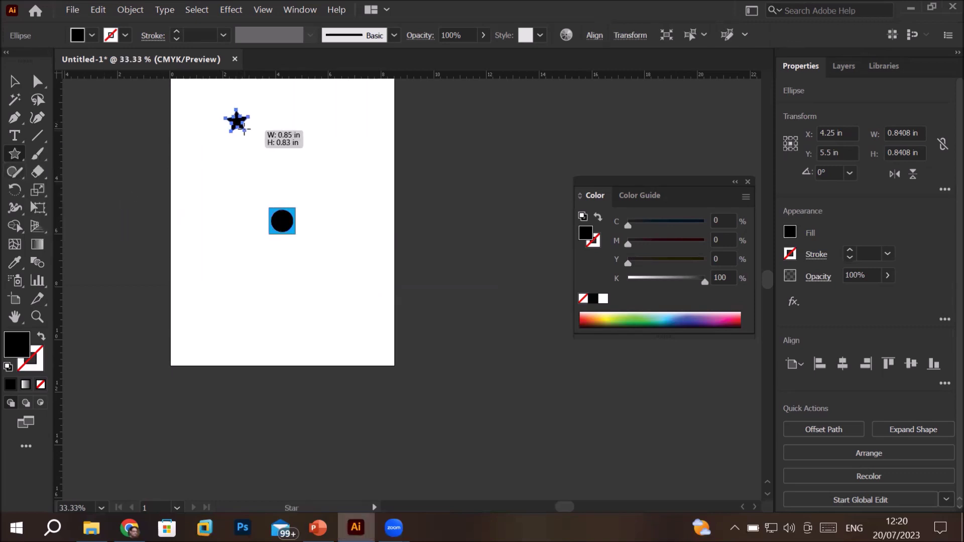
pyautogui.moveTo(245, 132); pyautogui.dragTo(239, 127)
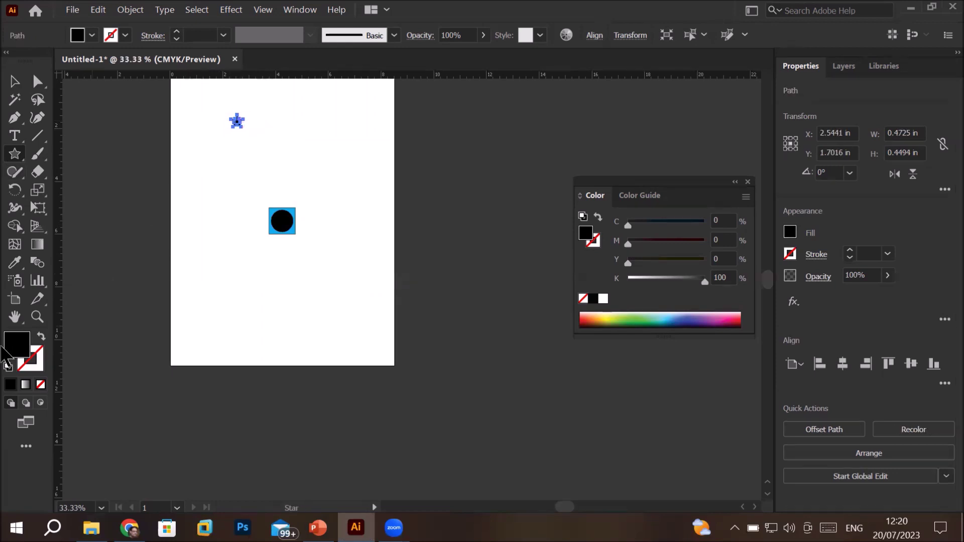
pyautogui.click(92, 34)
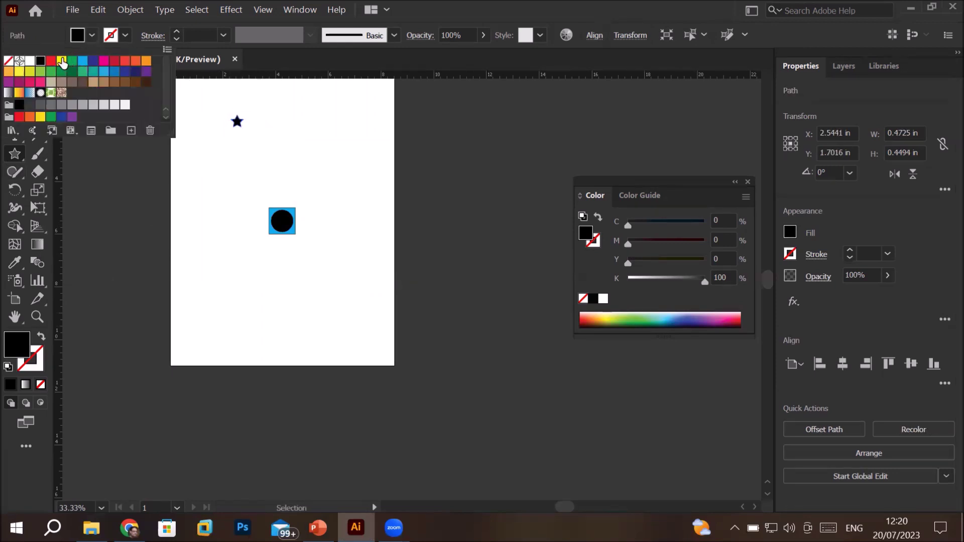
pyautogui.click(51, 61)
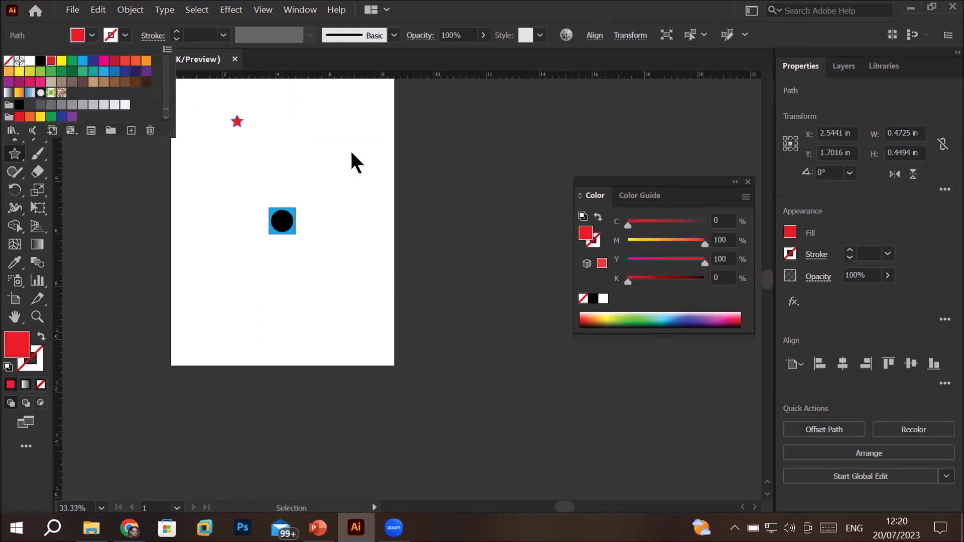
pyautogui.click(11, 347)
pyautogui.click(15, 81)
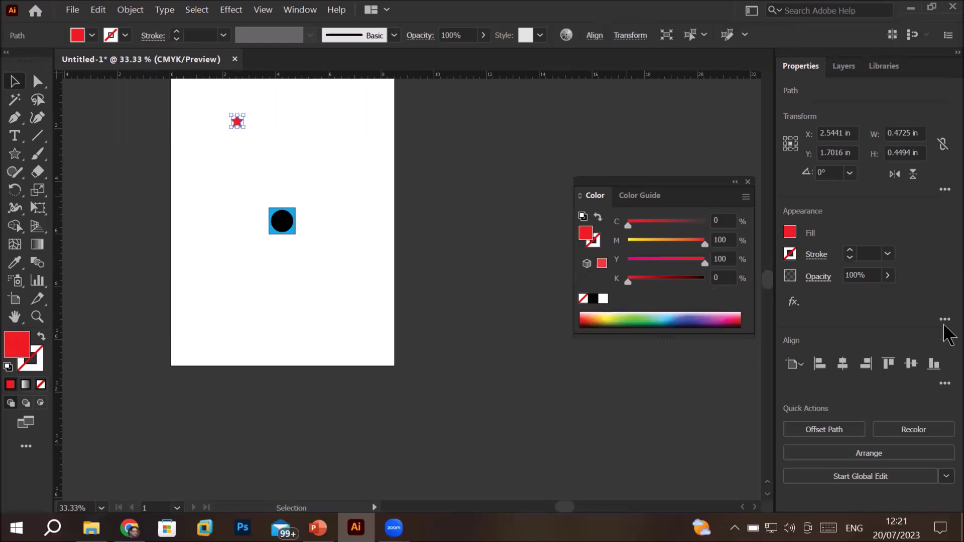
# - Close the floating Color panel, dismiss the CCleaner notification and open the Window menu
pyautogui.click(748, 182)
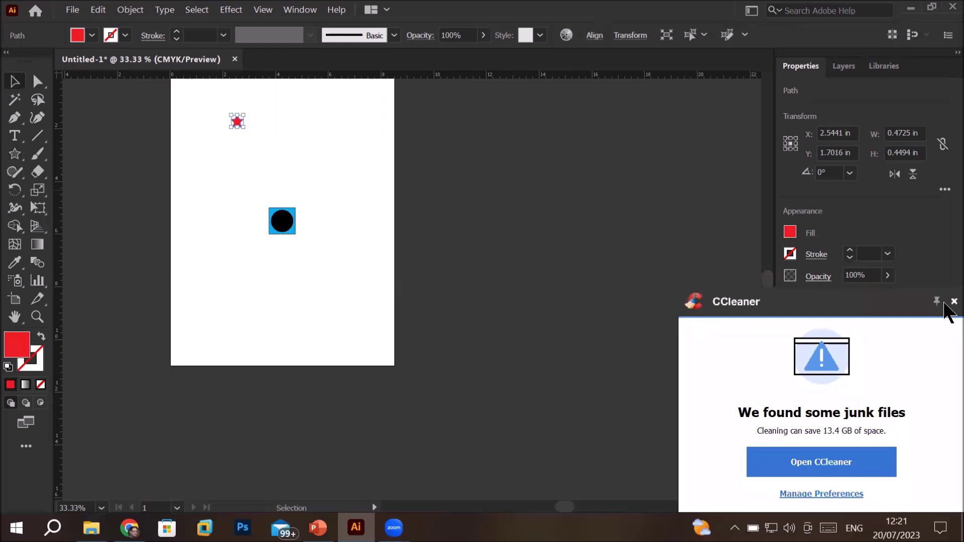
pyautogui.click(954, 301)
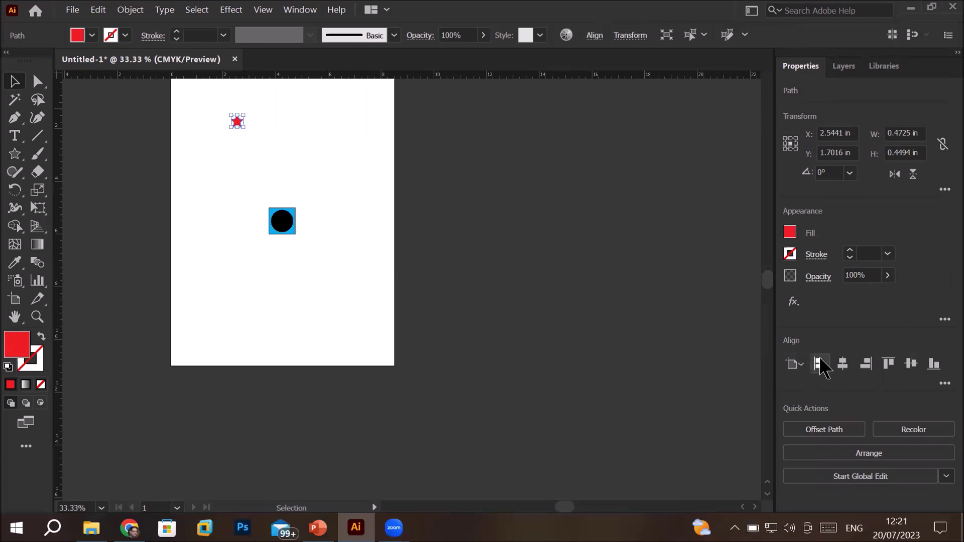
pyautogui.click(299, 13)
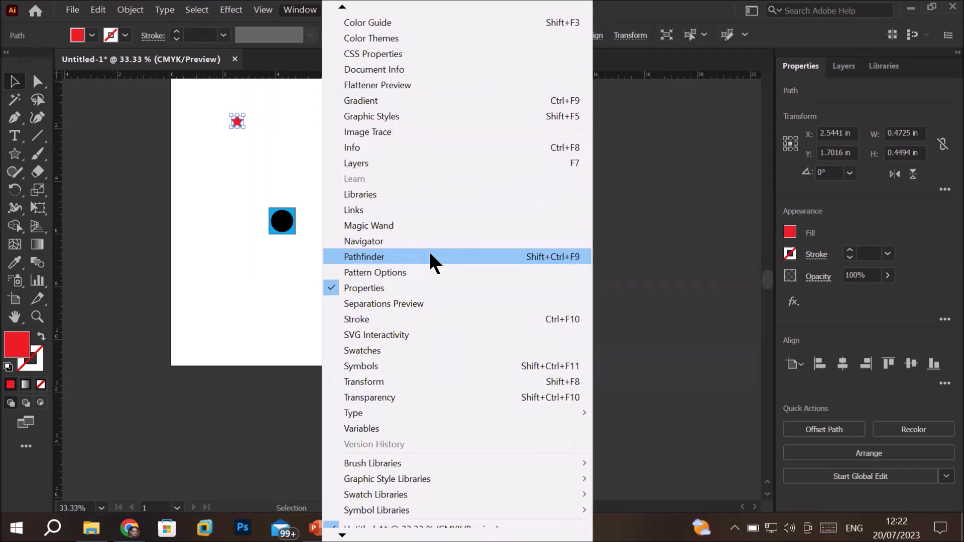
# - Float the Pathfinder panel group beside the page and show its Align tab
pyautogui.click(431, 258)
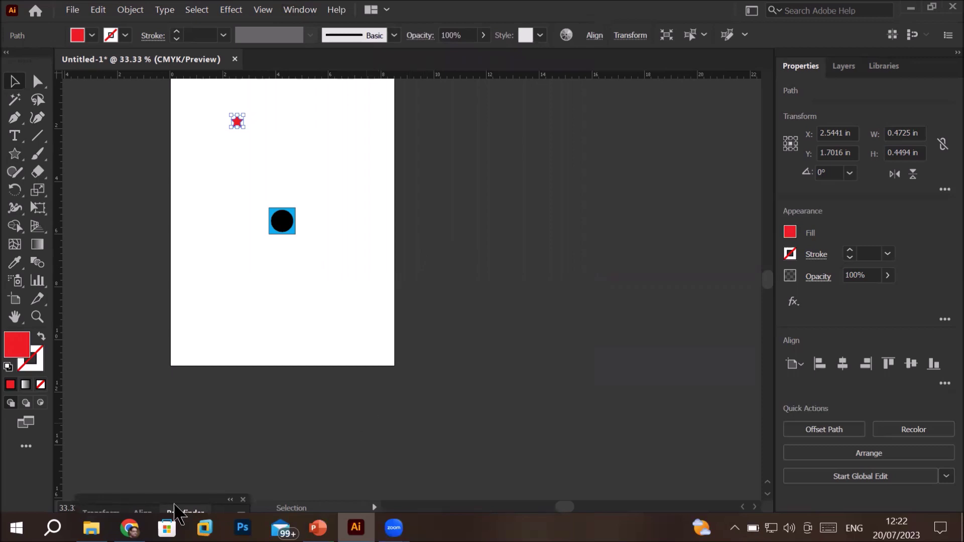
pyautogui.moveTo(171, 512); pyautogui.dragTo(654, 144)
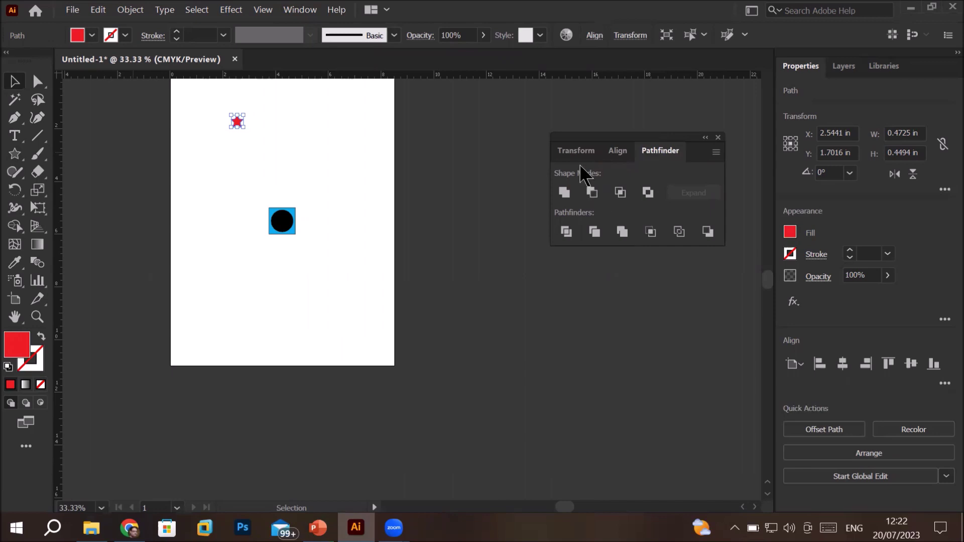
pyautogui.click(581, 152)
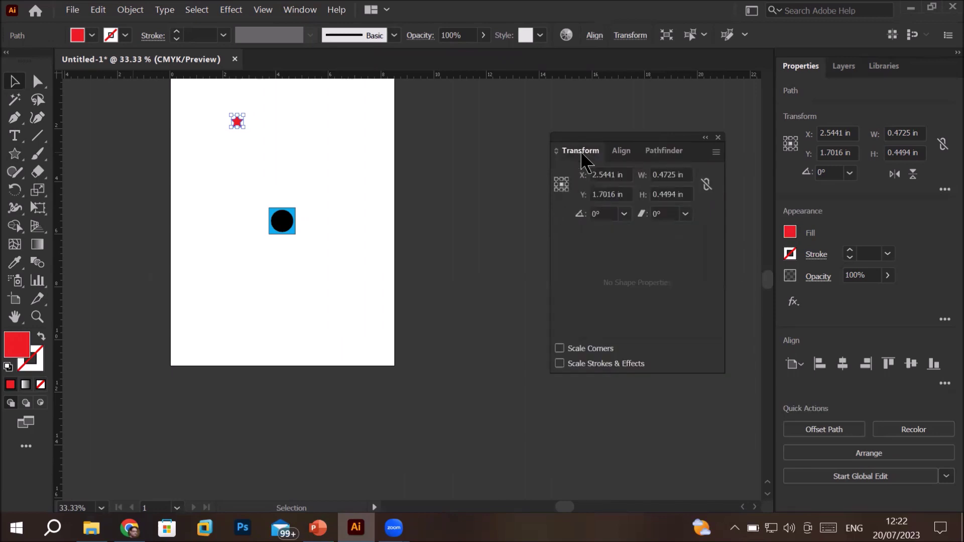
pyautogui.click(629, 152)
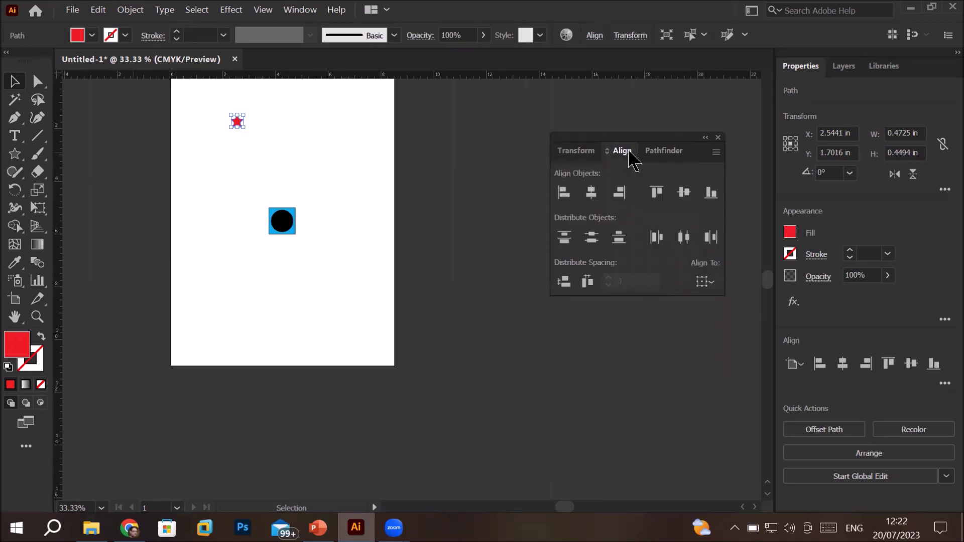
pyautogui.click(668, 155)
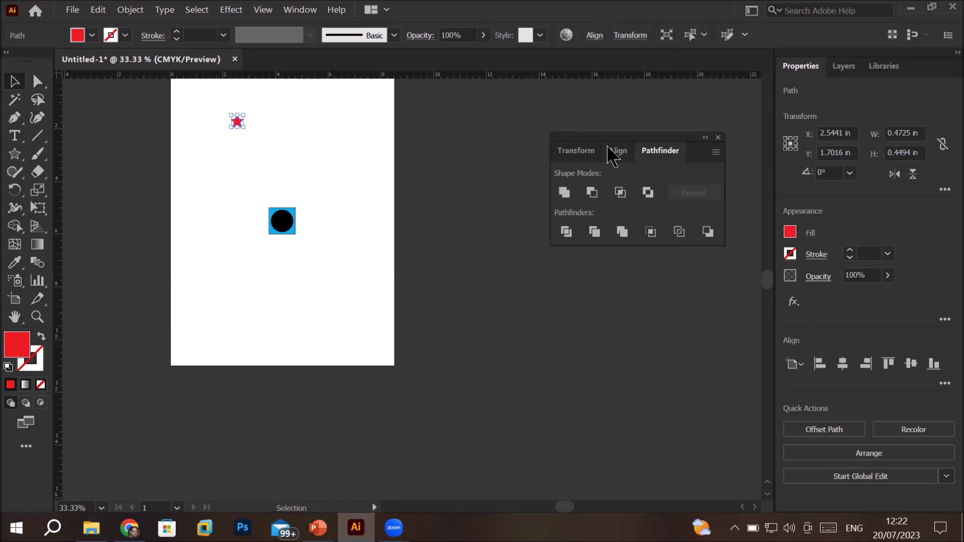
pyautogui.click(577, 151)
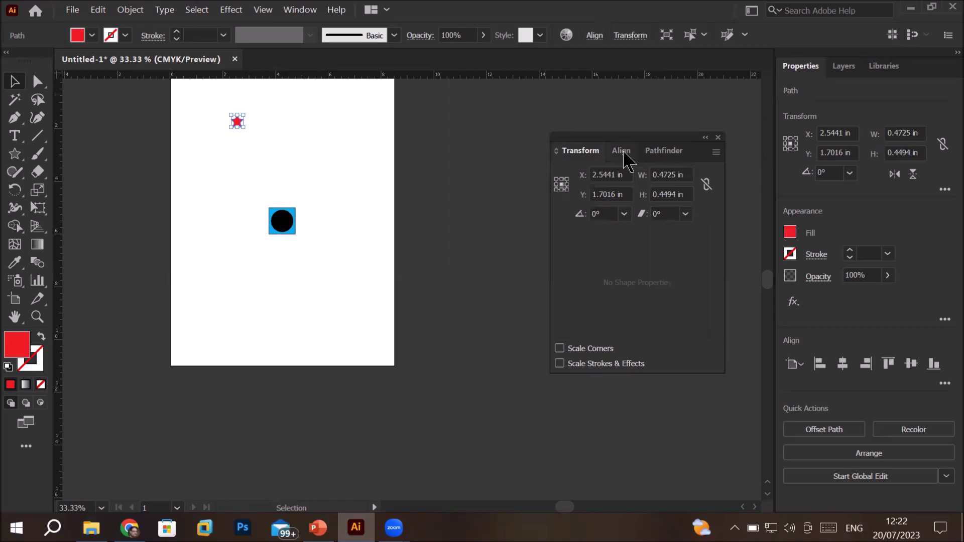
pyautogui.click(622, 151)
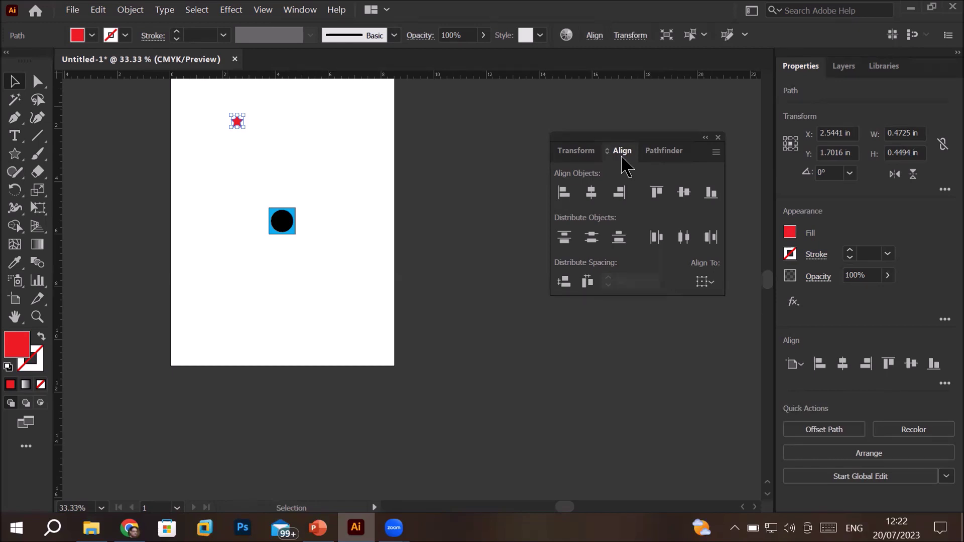
# - Set the Align panel's Align To reference to Align to Artboard
pyautogui.click(708, 281)
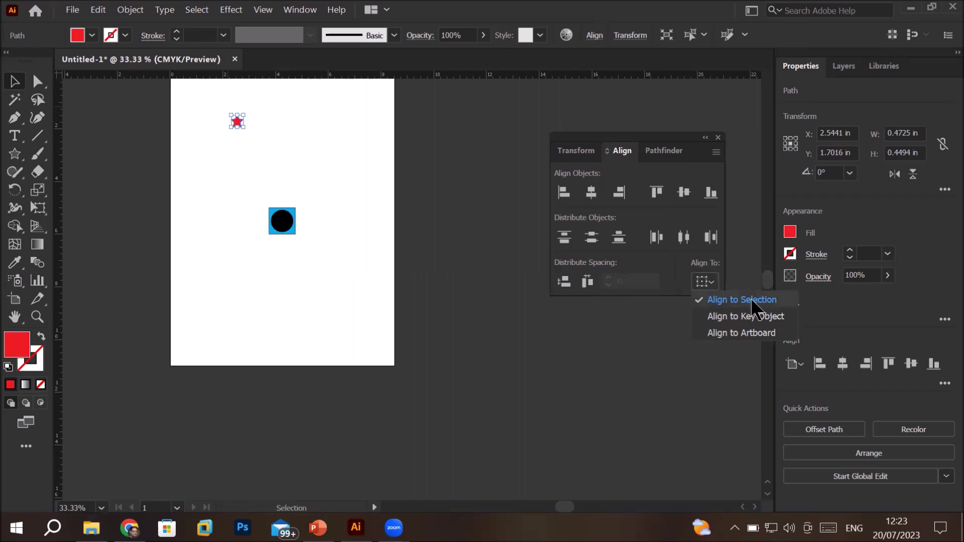
pyautogui.click(746, 331)
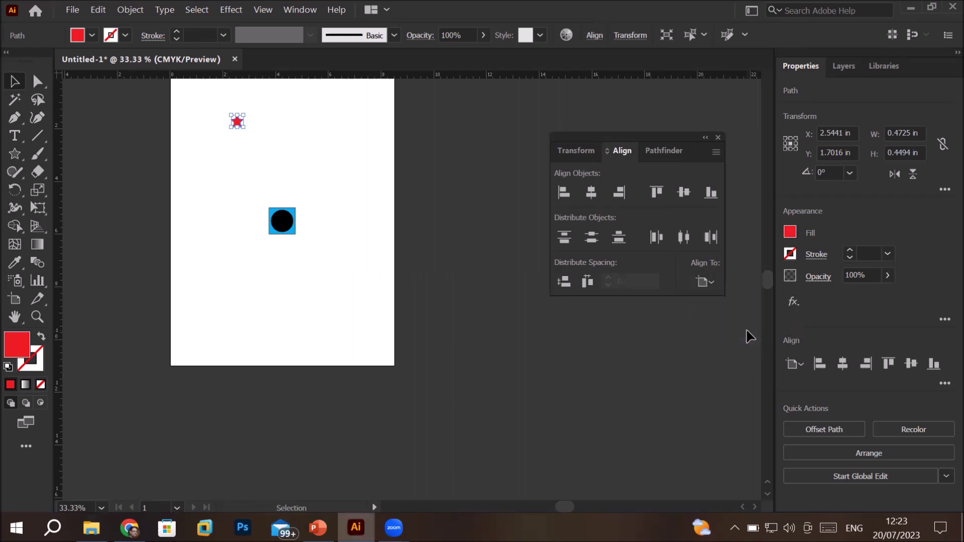
pyautogui.click(714, 284)
pyautogui.click(716, 290)
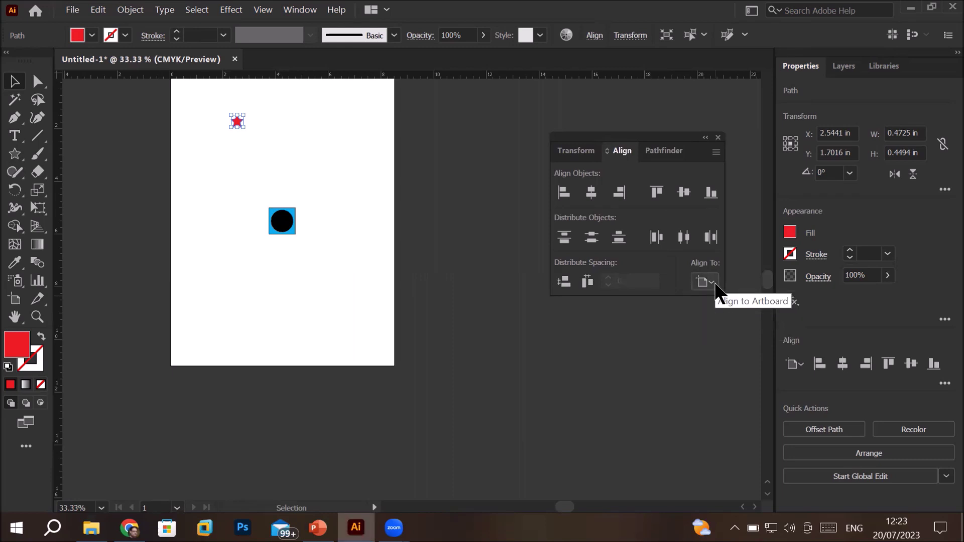
# - Centre the red star at X 4.25 in, Y 5.5 in inside the circle, then deselect
pyautogui.click(593, 191)
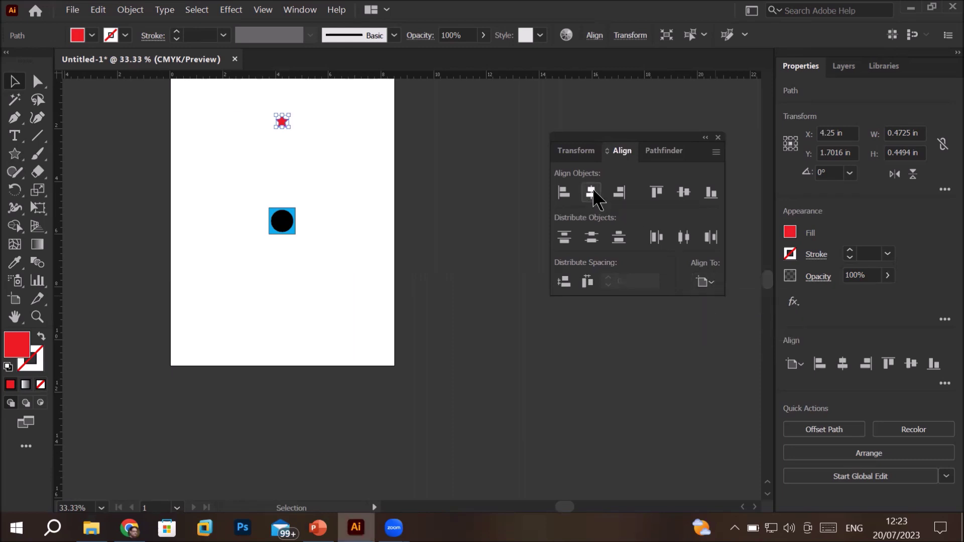
pyautogui.click(684, 192)
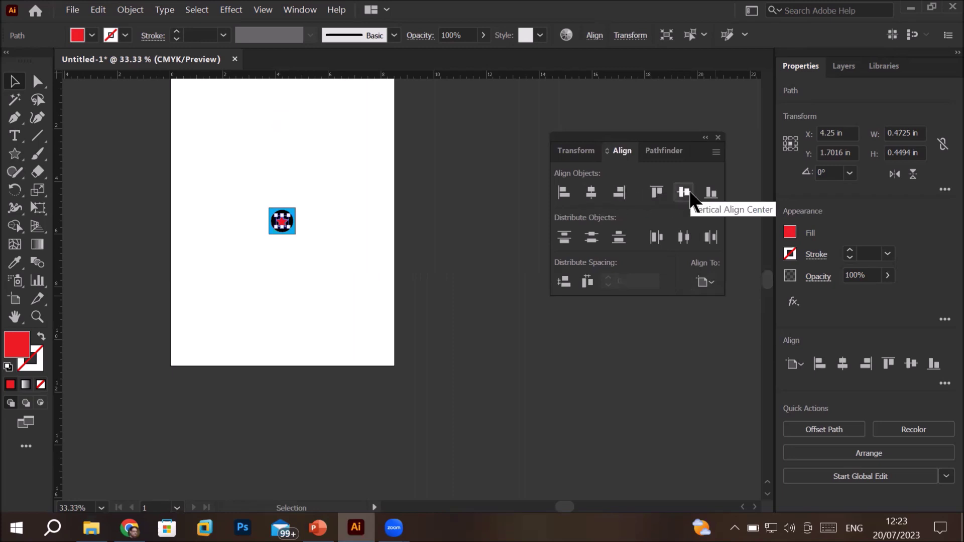
pyautogui.scroll(2, 272, 211)
pyautogui.scroll(4, 270, 207)
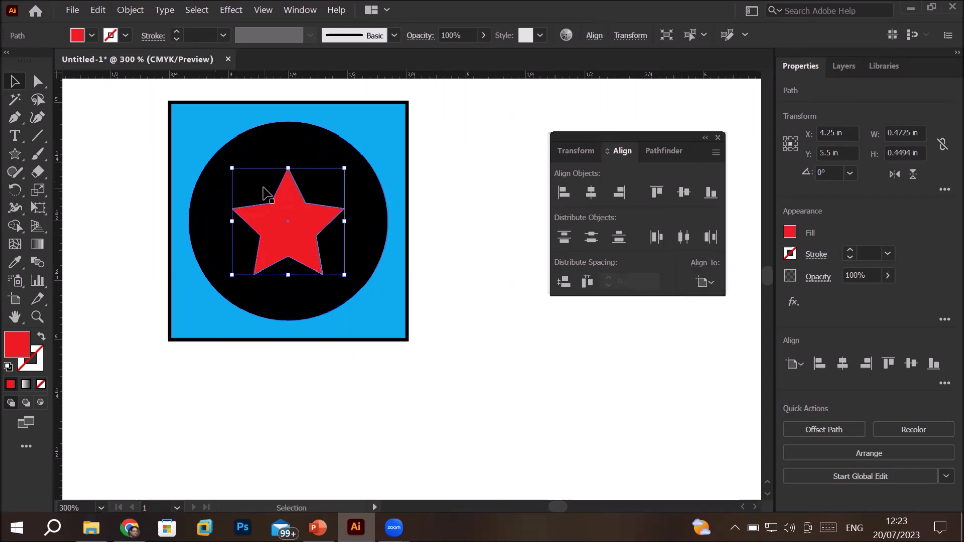
pyautogui.keyDown('alt'); pyautogui.scroll(-3, 264, 193); pyautogui.keyUp('alt')
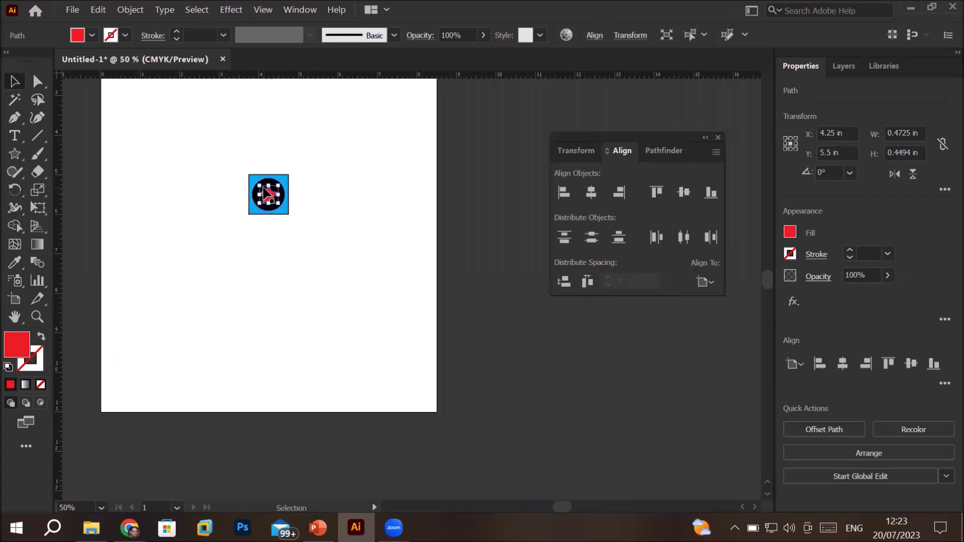
pyautogui.keyDown('alt'); pyautogui.scroll(-1, 236, 193); pyautogui.keyUp('alt')
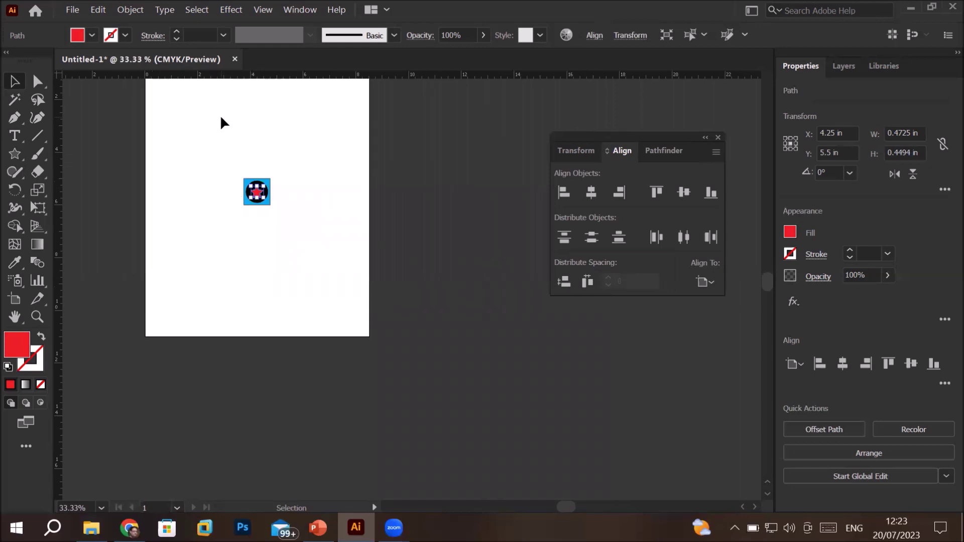
pyautogui.click(277, 187)
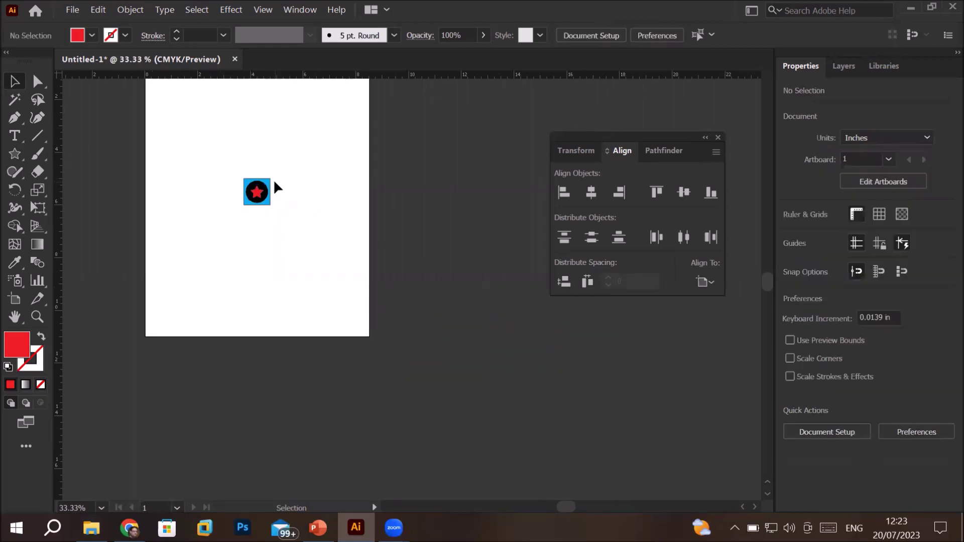
# - Move the circle top-right, square top-left, star lower middle, then marquee-select all three
pyautogui.moveTo(266, 190); pyautogui.dragTo(368, 109)
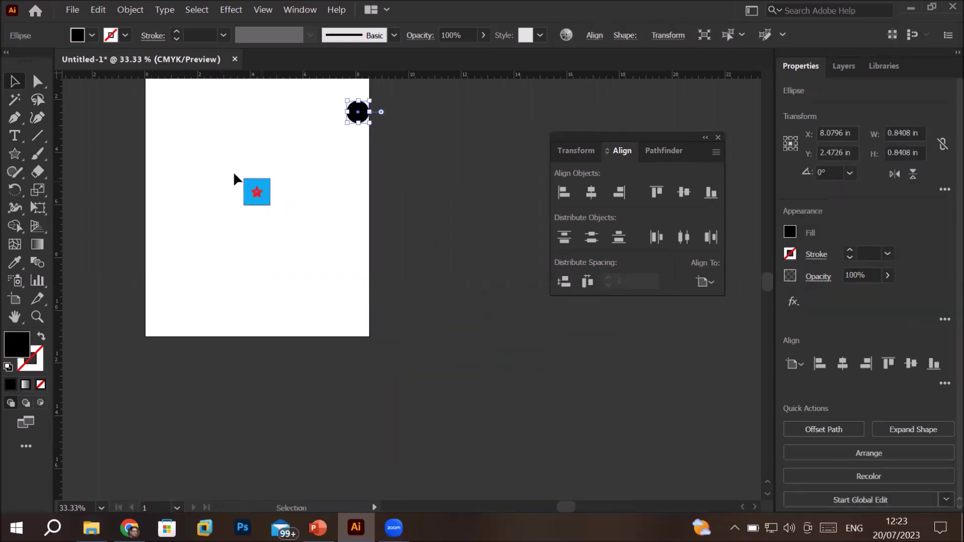
pyautogui.moveTo(250, 187); pyautogui.dragTo(168, 126)
pyautogui.moveTo(260, 200); pyautogui.dragTo(307, 278)
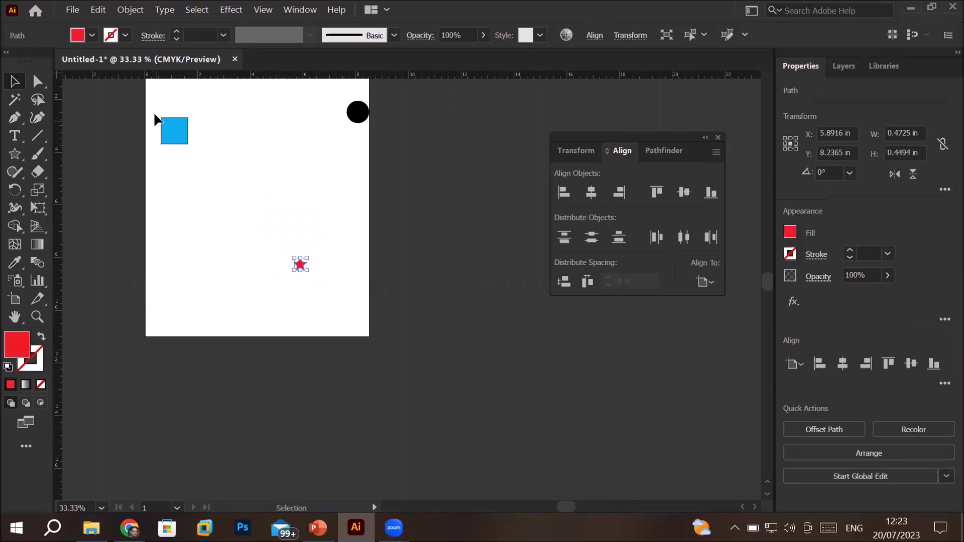
pyautogui.moveTo(145, 91); pyautogui.dragTo(414, 318)
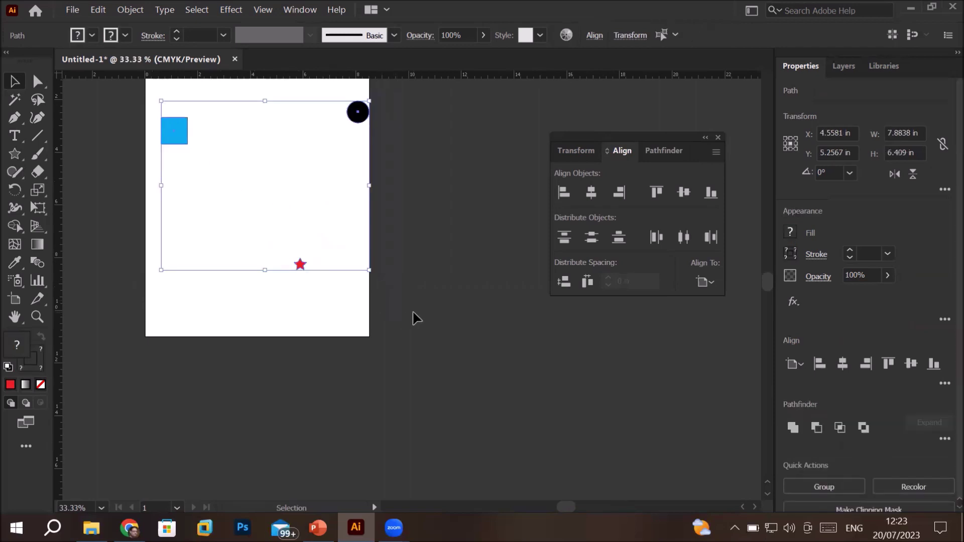
pyautogui.click(710, 284)
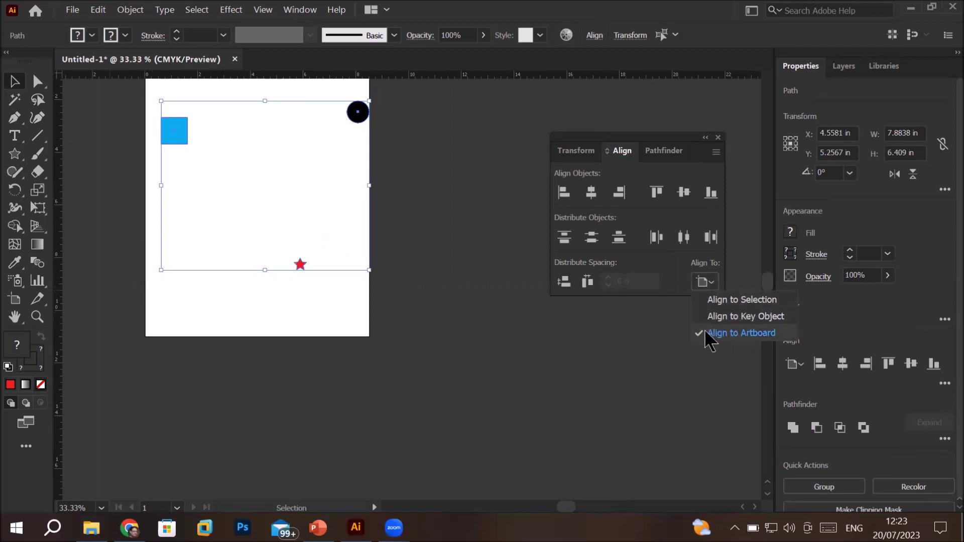
pyautogui.click(731, 335)
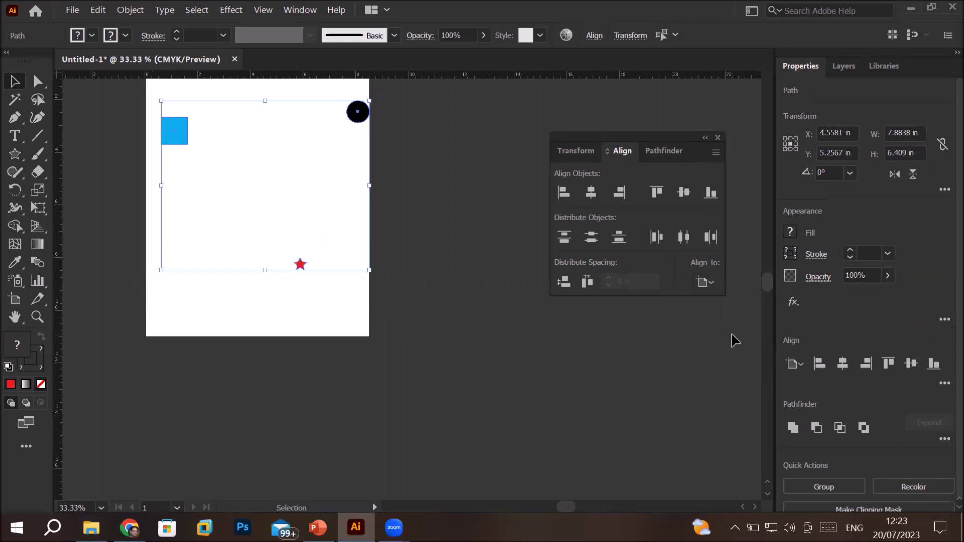
pyautogui.click(589, 195)
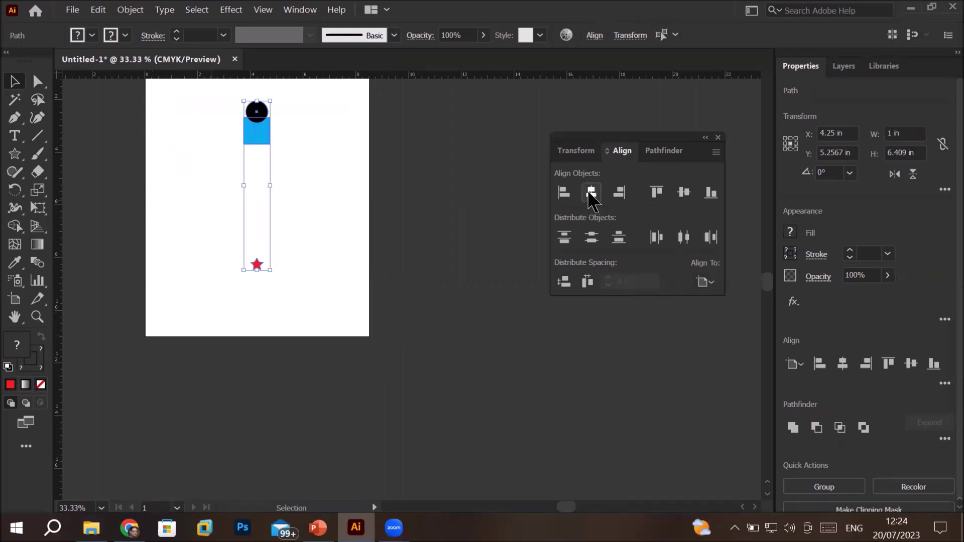
pyautogui.click(684, 193)
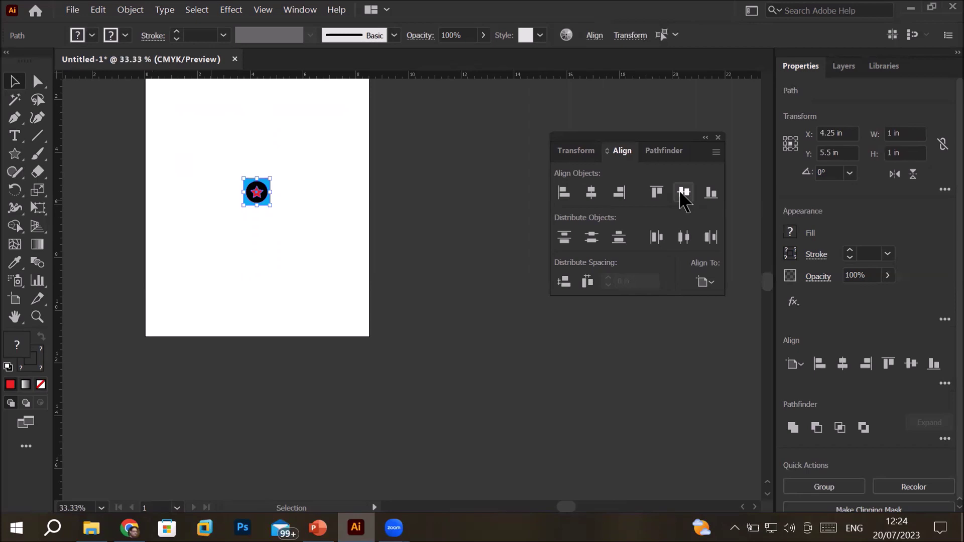
pyautogui.hotkey('ctrl', 'z')
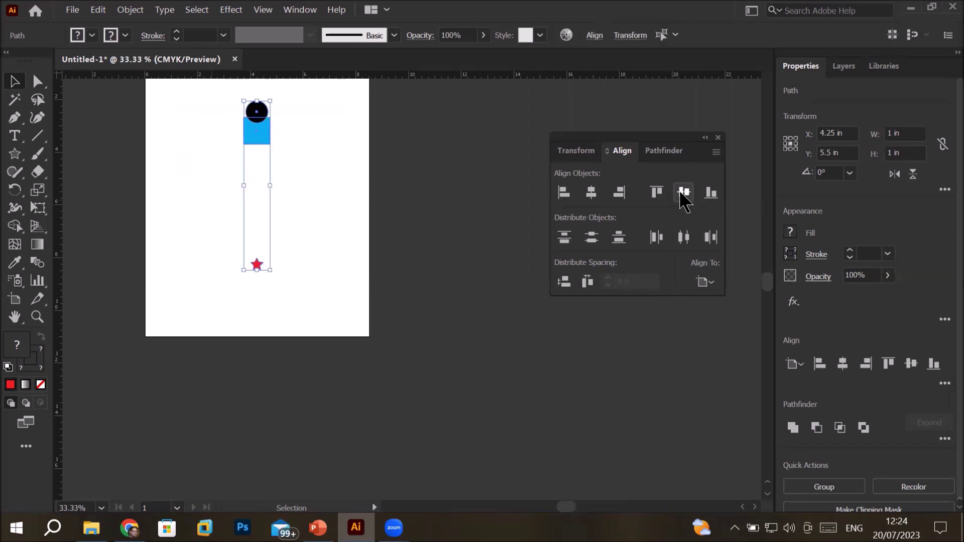
pyautogui.hotkey('ctrl', 'z')
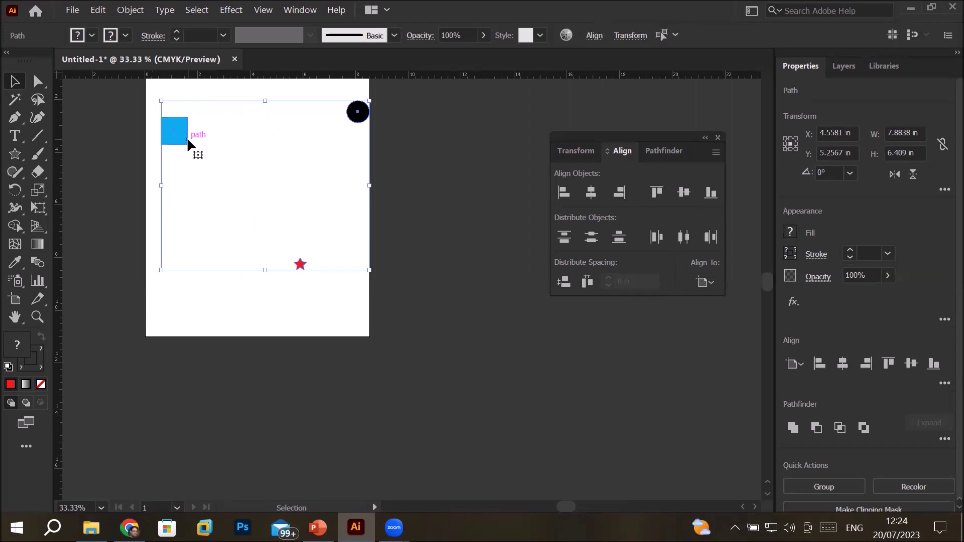
# - Keeping Align to Artboard, centre the three shapes horizontally in one column at X 4.25 in
pyautogui.click(712, 287)
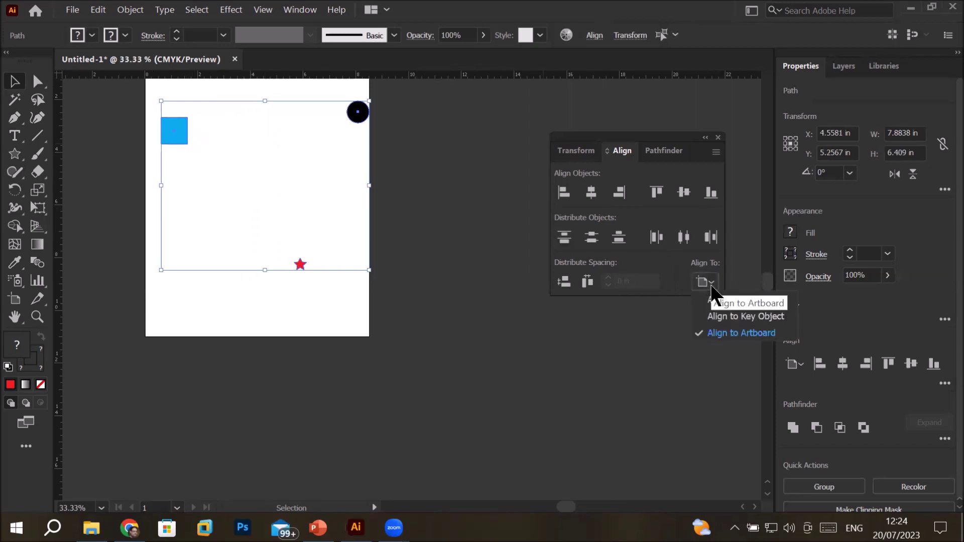
pyautogui.click(721, 334)
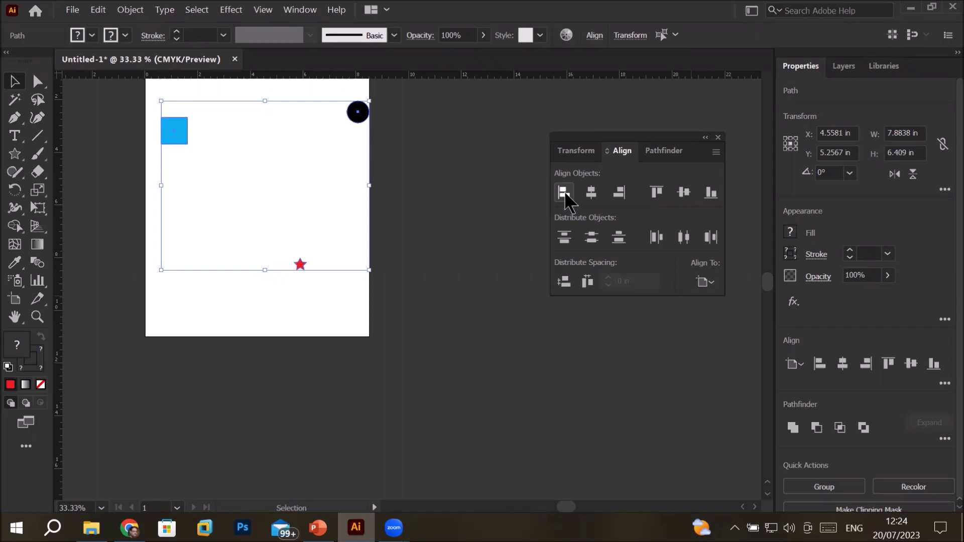
pyautogui.click(564, 192)
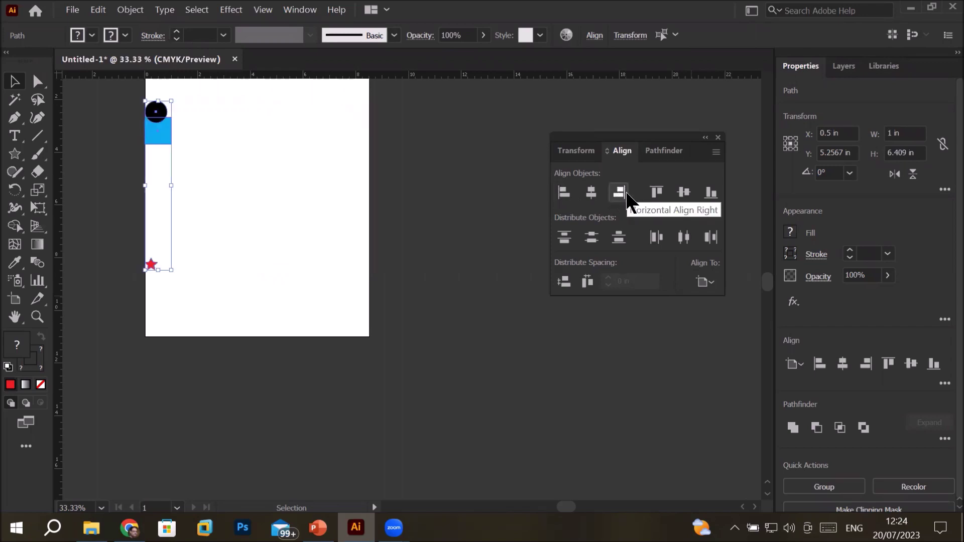
pyautogui.click(619, 192)
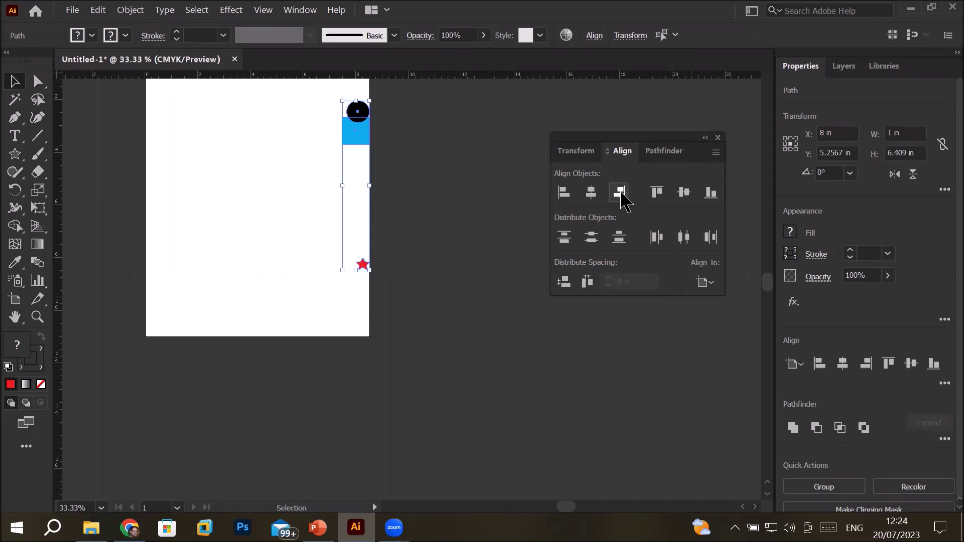
pyautogui.click(592, 192)
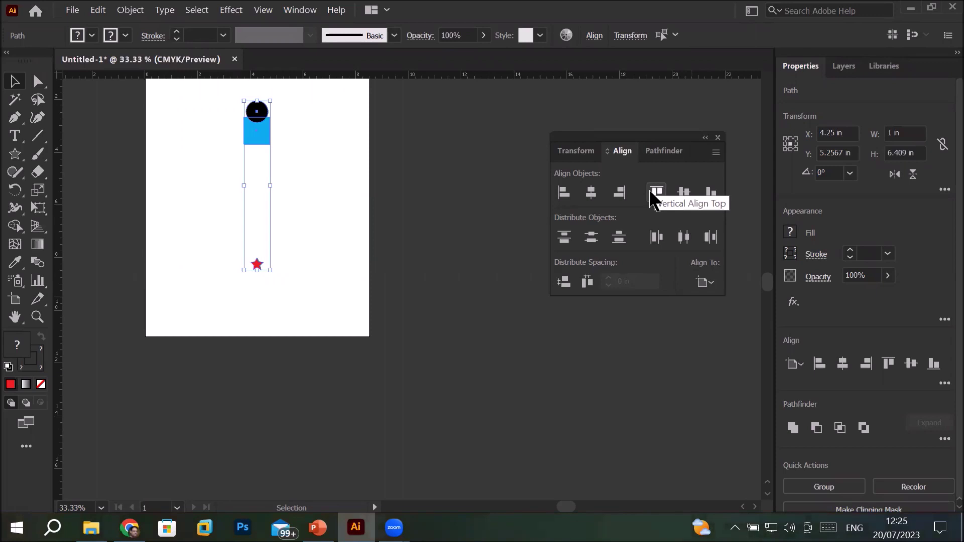
# - Align the three shapes to the artboard's top edge and zoom in to inspect them
pyautogui.click(653, 193)
pyautogui.scroll(-1, 300, 211)
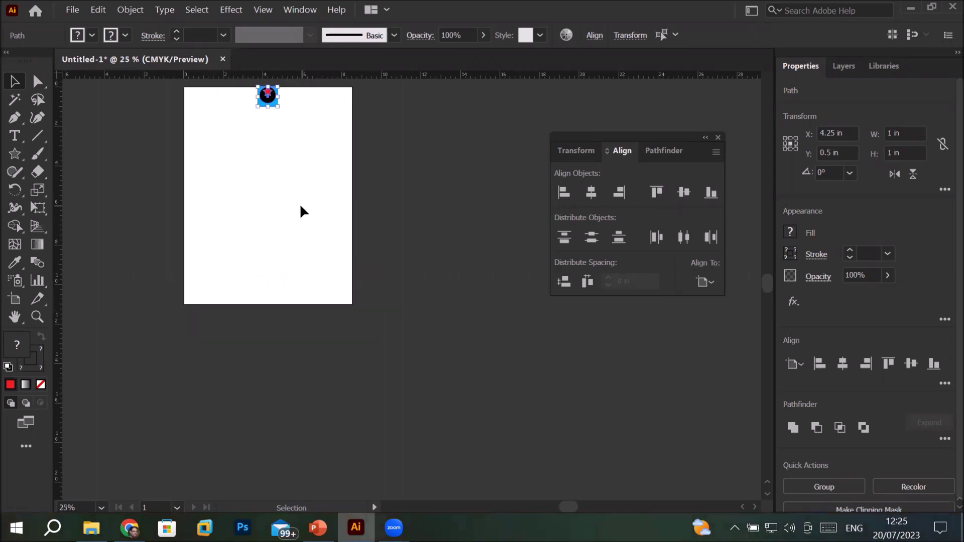
pyautogui.press('space')
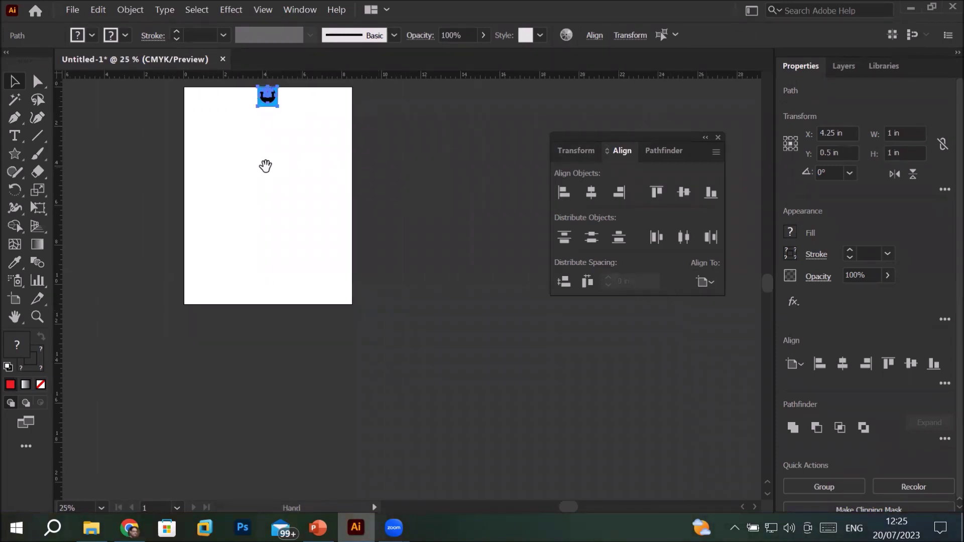
pyautogui.moveTo(265, 166); pyautogui.dragTo(281, 243)
pyautogui.scroll(2, 296, 155)
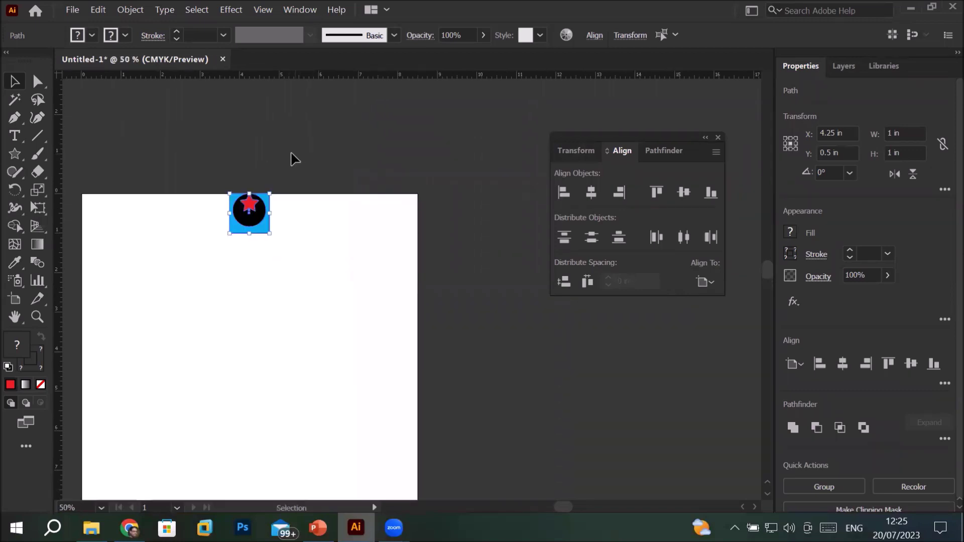
pyautogui.scroll(2, 295, 159)
pyautogui.scroll(2, 290, 158)
pyautogui.scroll(-1, 244, 258)
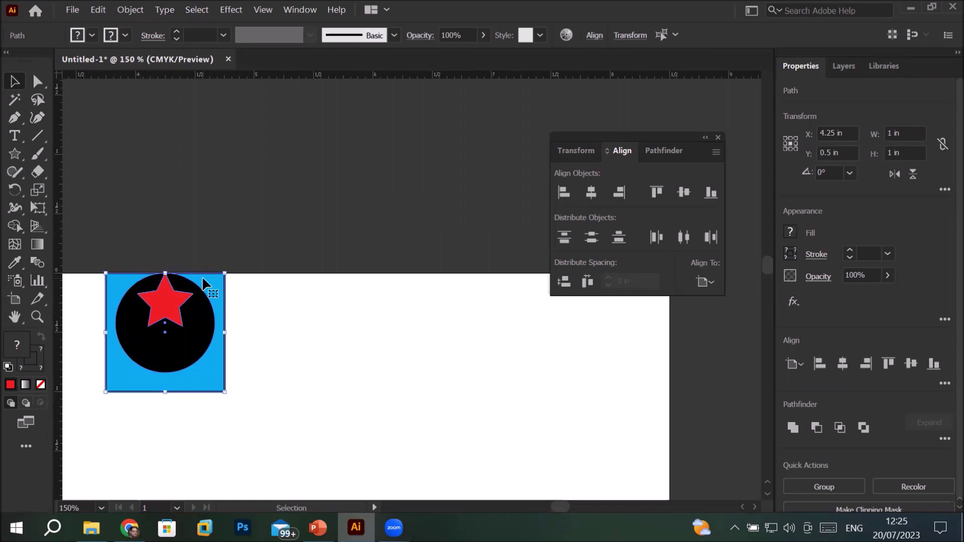
pyautogui.scroll(-3, 210, 284)
pyautogui.scroll(-1, 210, 285)
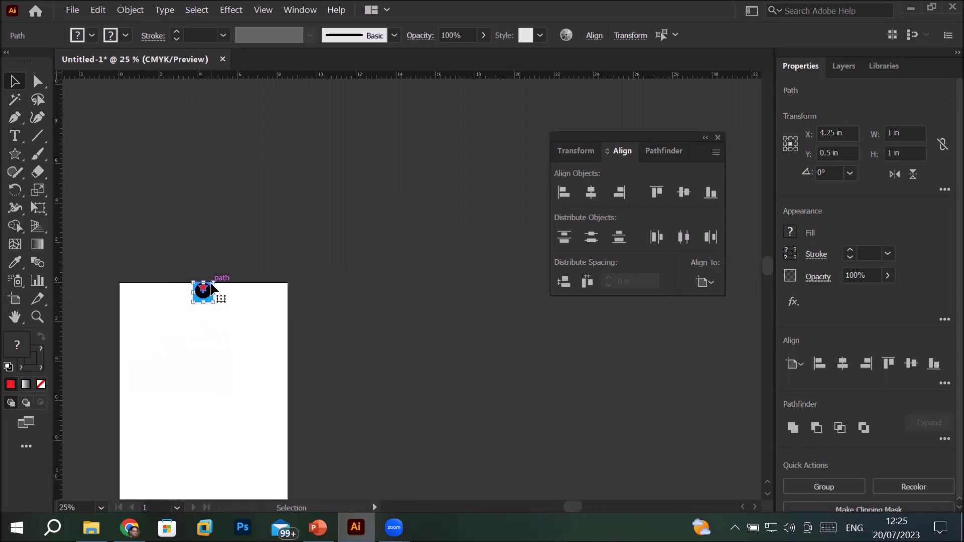
pyautogui.scroll(1, 210, 285)
pyautogui.scroll(1, 221, 311)
pyautogui.scroll(-1, 241, 347)
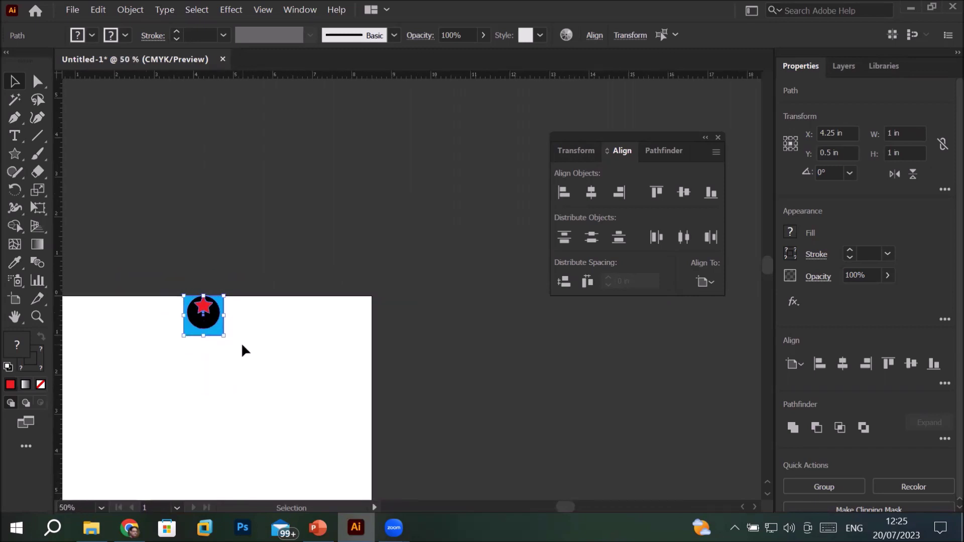
pyautogui.moveTo(248, 394); pyautogui.dragTo(334, 229)
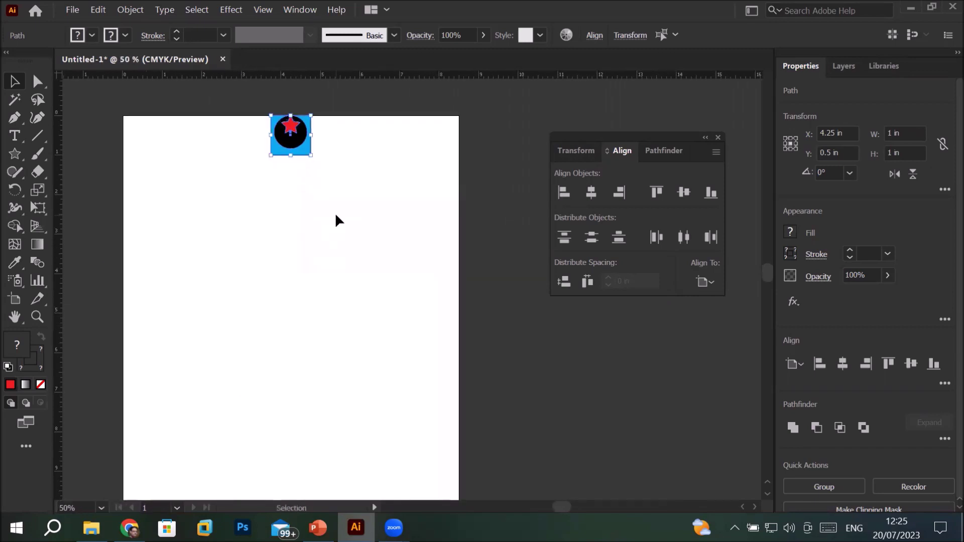
pyautogui.scroll(-1, 335, 216)
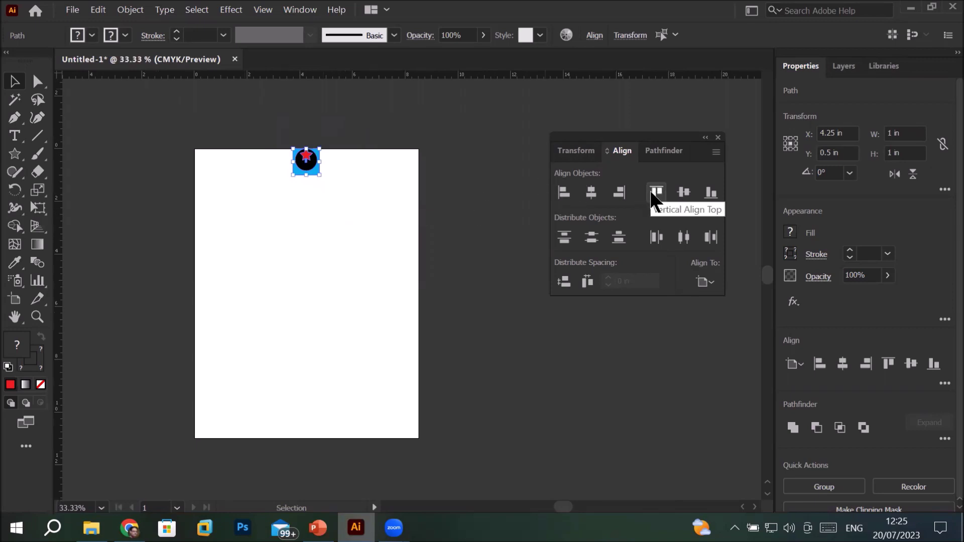
# - Try bottom alignment, then return the stacked shapes to the artboard's top edge
pyautogui.click(712, 193)
pyautogui.scroll(2, 305, 466)
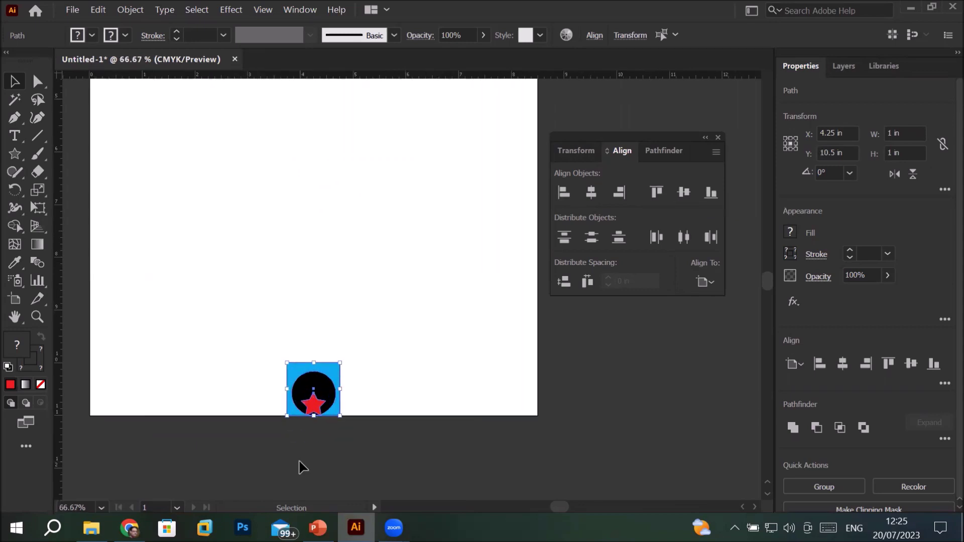
pyautogui.scroll(1, 303, 465)
pyautogui.scroll(1, 310, 431)
pyautogui.scroll(1, 310, 430)
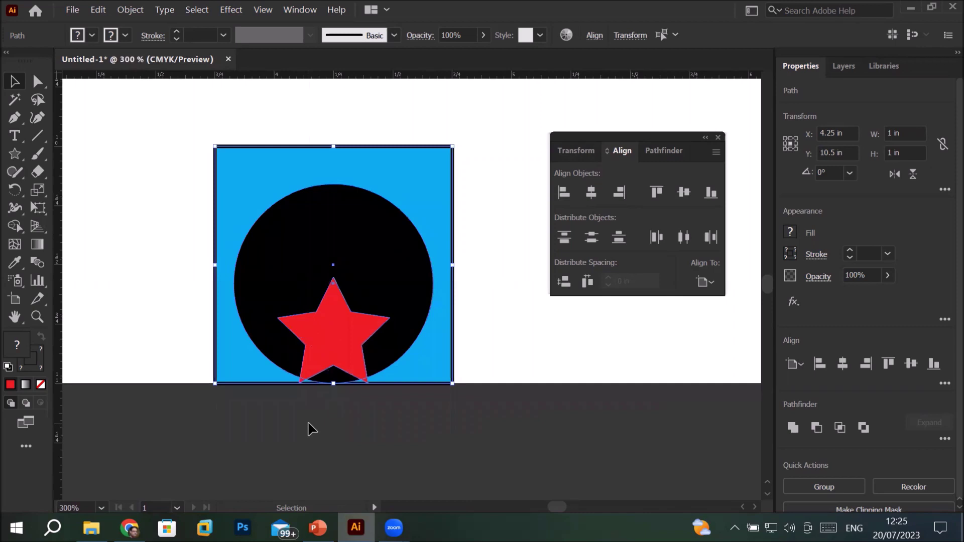
pyautogui.scroll(-2, 316, 421)
pyautogui.scroll(-1, 315, 421)
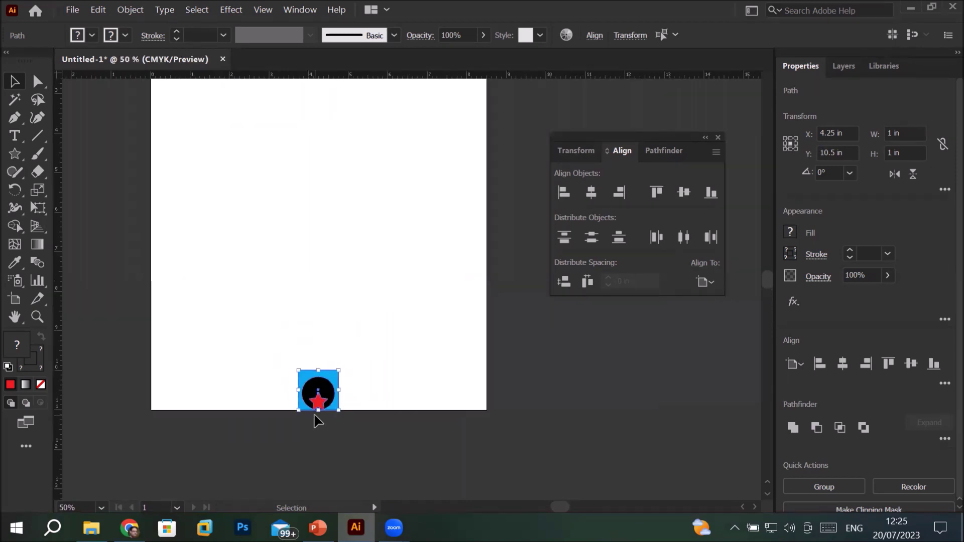
pyautogui.scroll(-1, 316, 421)
pyautogui.click(658, 194)
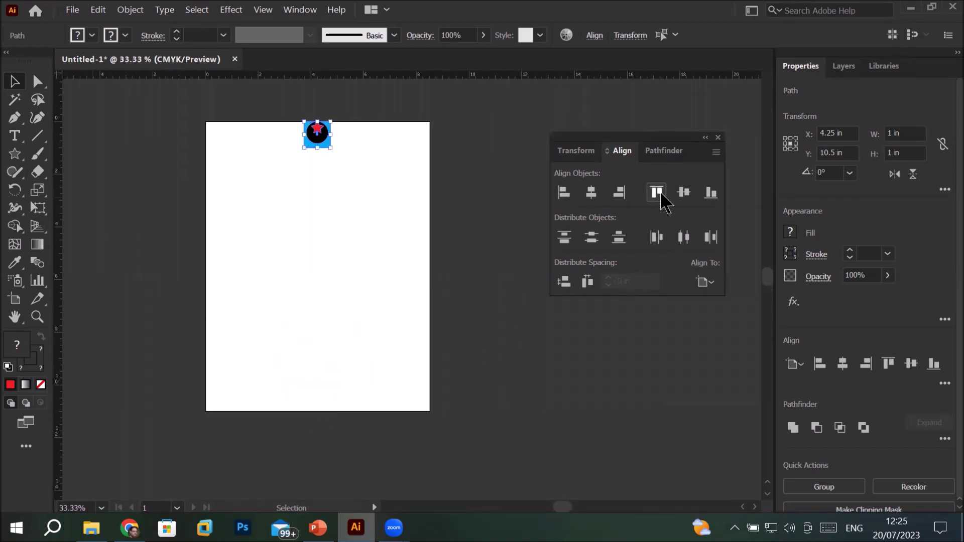
# - Centre the stacked circle, square and star at X 4.25 in, Y 5.5 in, then deselect
pyautogui.click(715, 195)
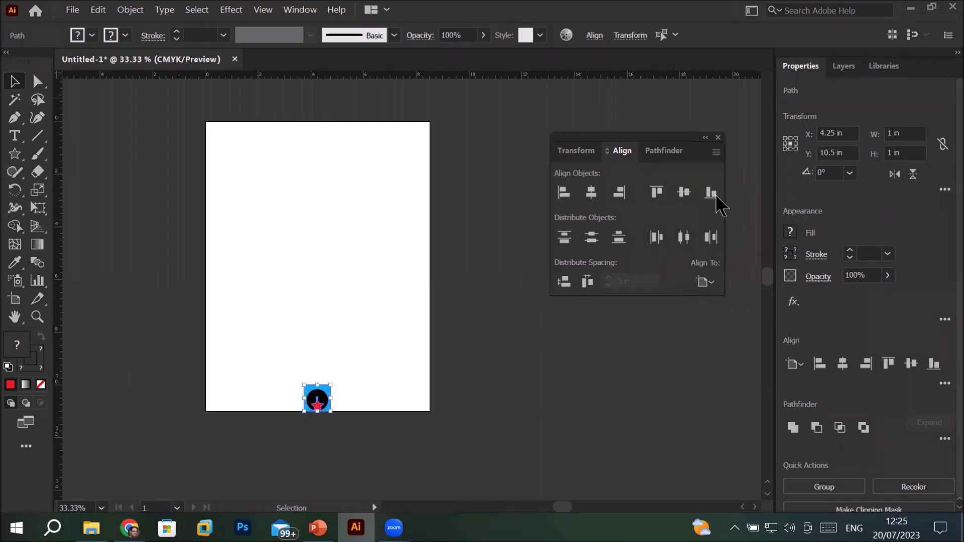
pyautogui.click(564, 193)
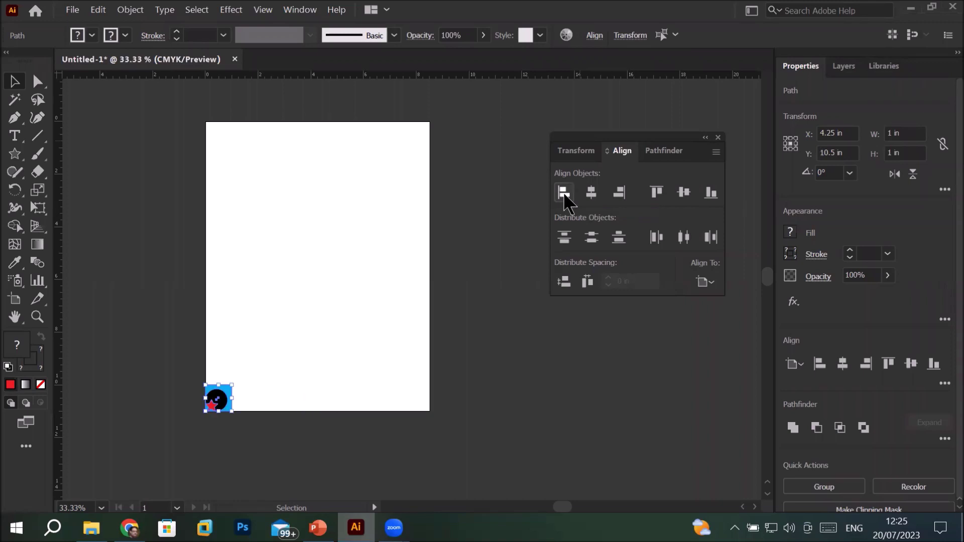
pyautogui.click(620, 193)
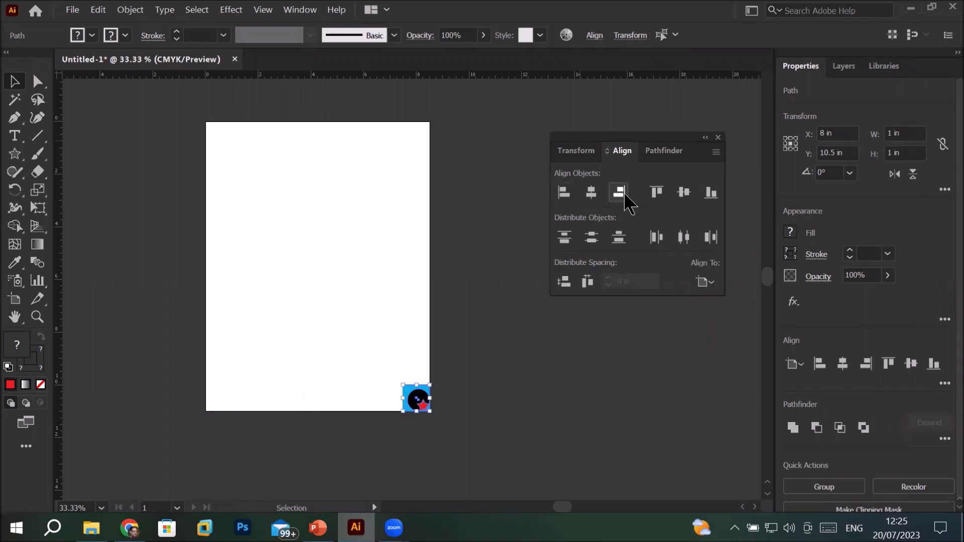
pyautogui.click(589, 194)
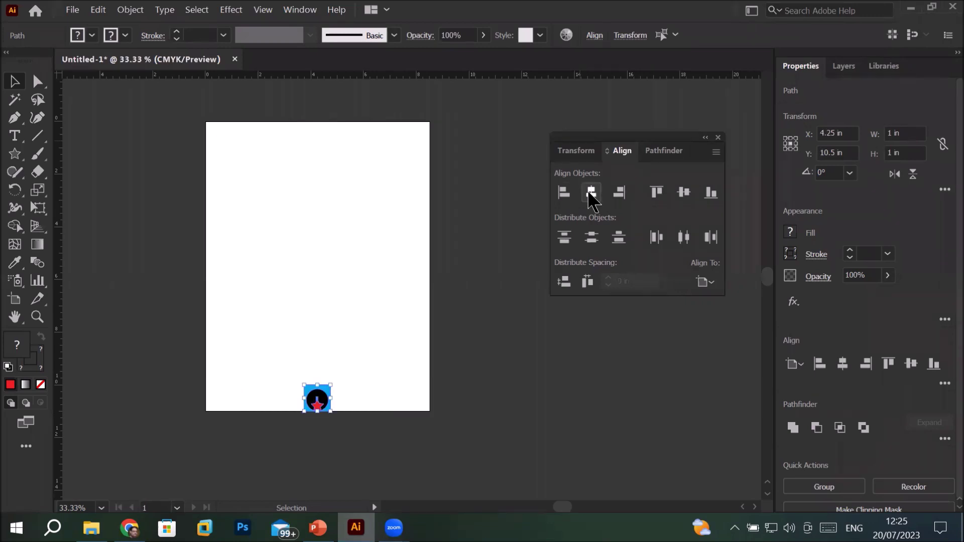
pyautogui.click(683, 193)
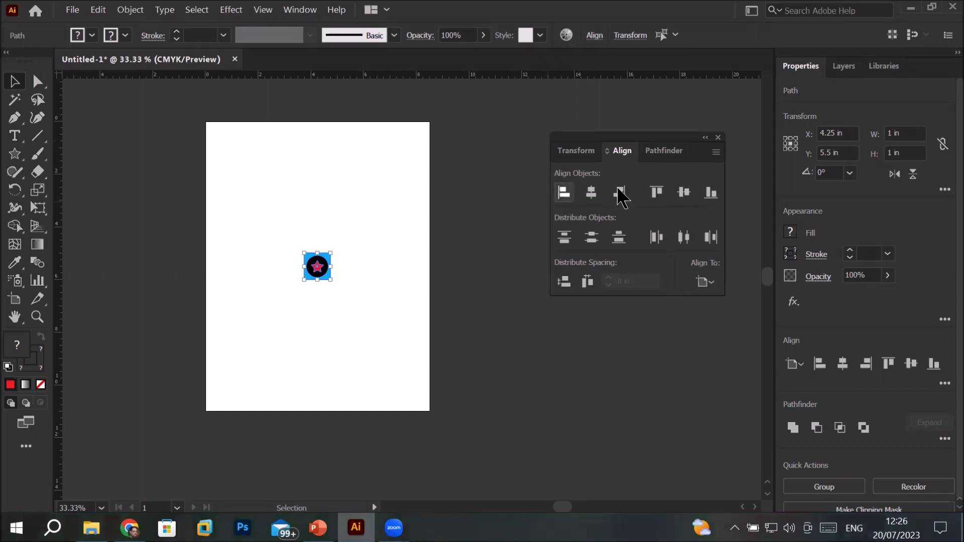
pyautogui.click(714, 194)
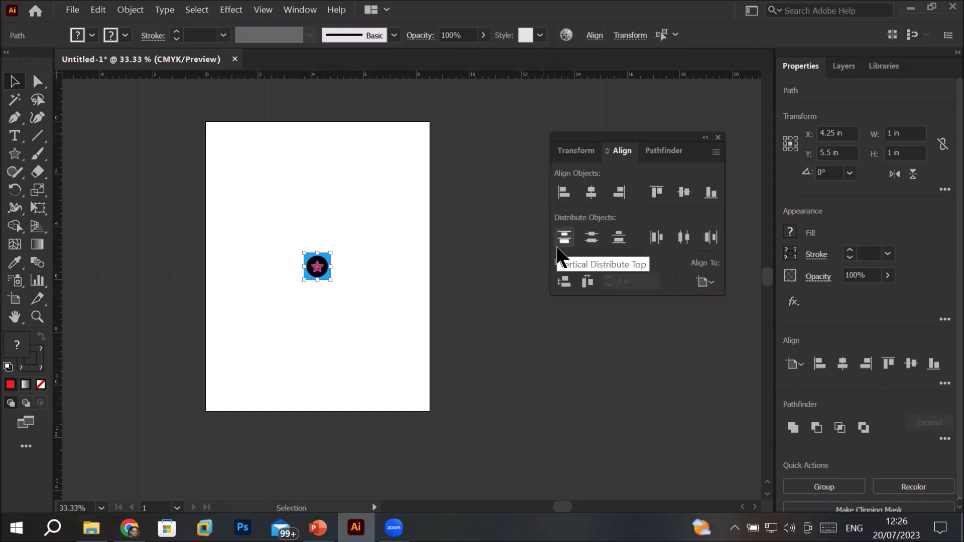
pyautogui.click(290, 305)
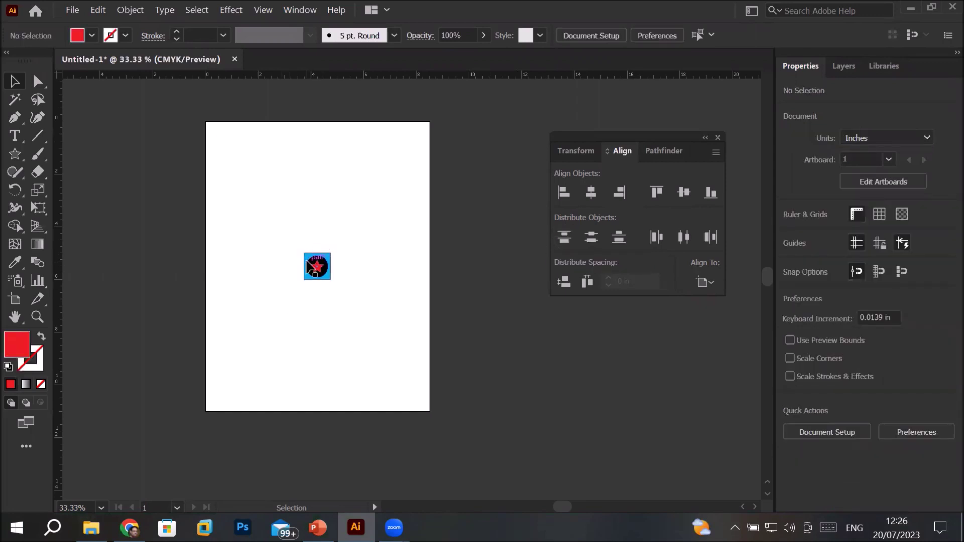
# - Spread the black circle, blue square and red star apart, with the star near the lower right
pyautogui.moveTo(308, 265); pyautogui.dragTo(308, 131)
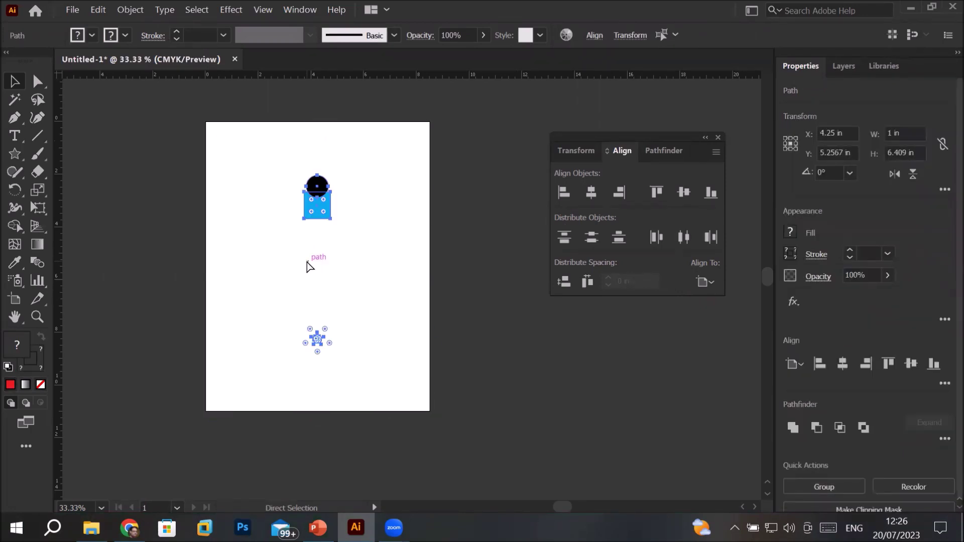
pyautogui.hotkey('ctrl', 'z')
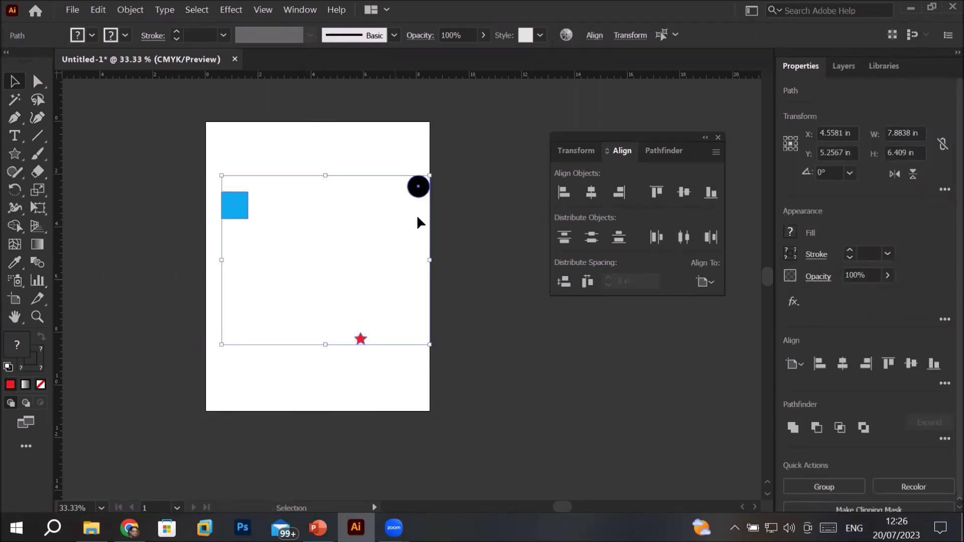
pyautogui.moveTo(387, 176); pyautogui.dragTo(386, 195)
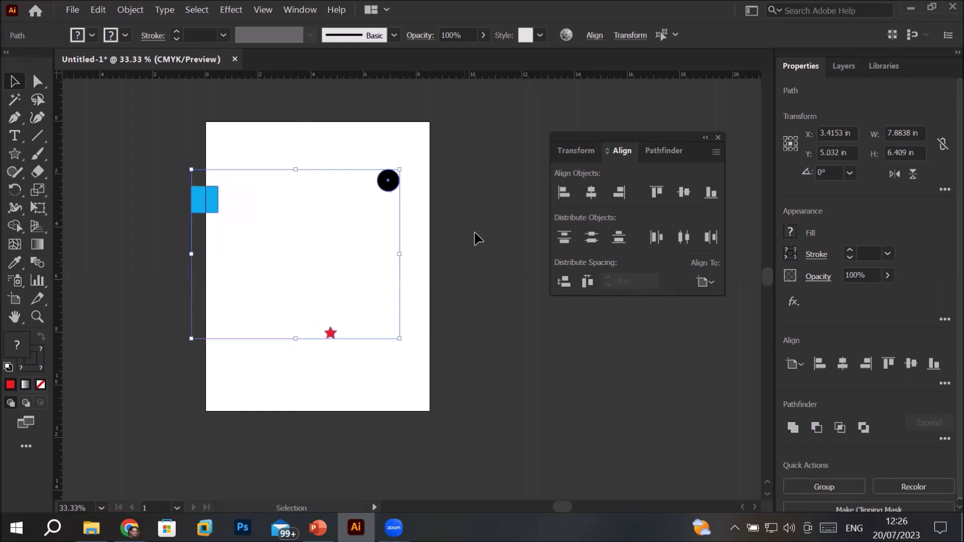
pyautogui.click(408, 139)
pyautogui.moveTo(392, 185); pyautogui.dragTo(372, 163)
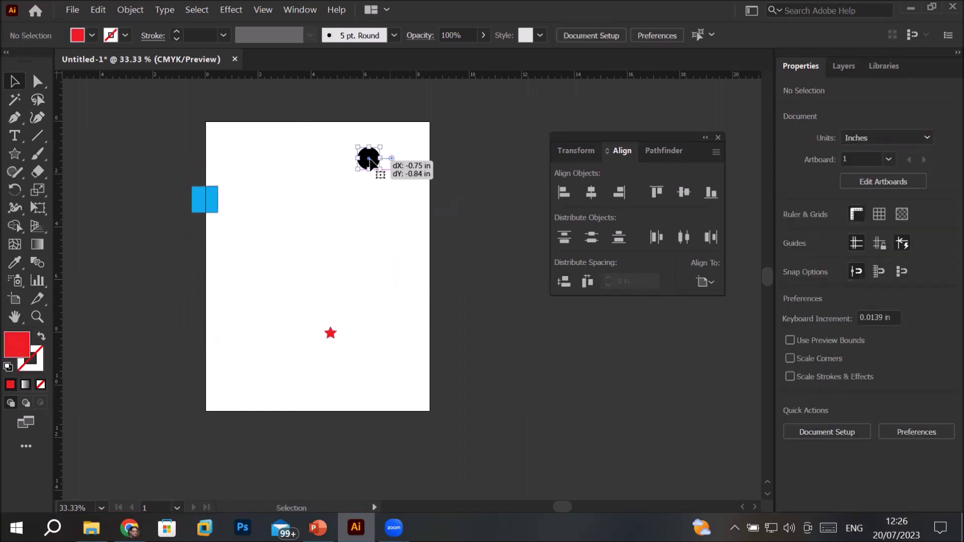
pyautogui.moveTo(197, 202); pyautogui.dragTo(330, 221)
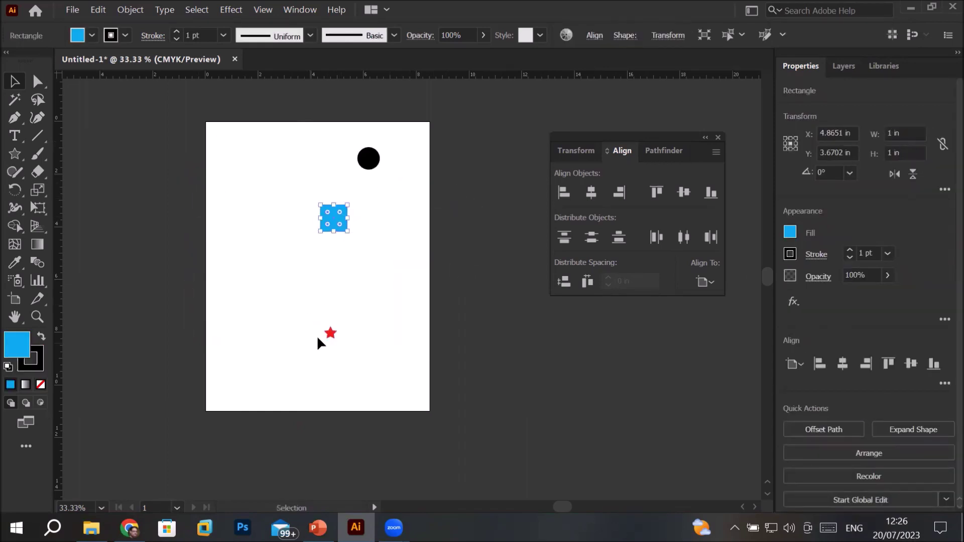
pyautogui.moveTo(336, 334); pyautogui.dragTo(375, 267)
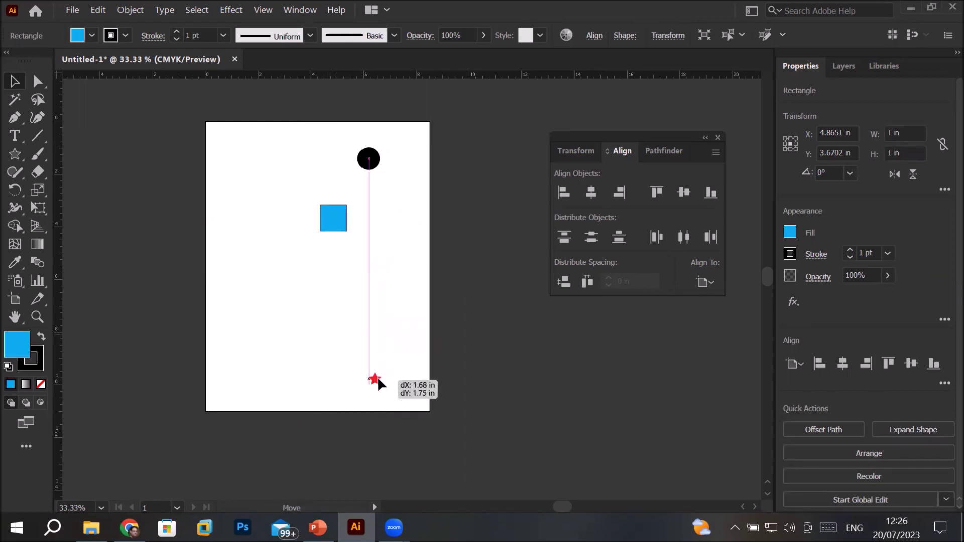
pyautogui.moveTo(375, 265); pyautogui.dragTo(375, 375)
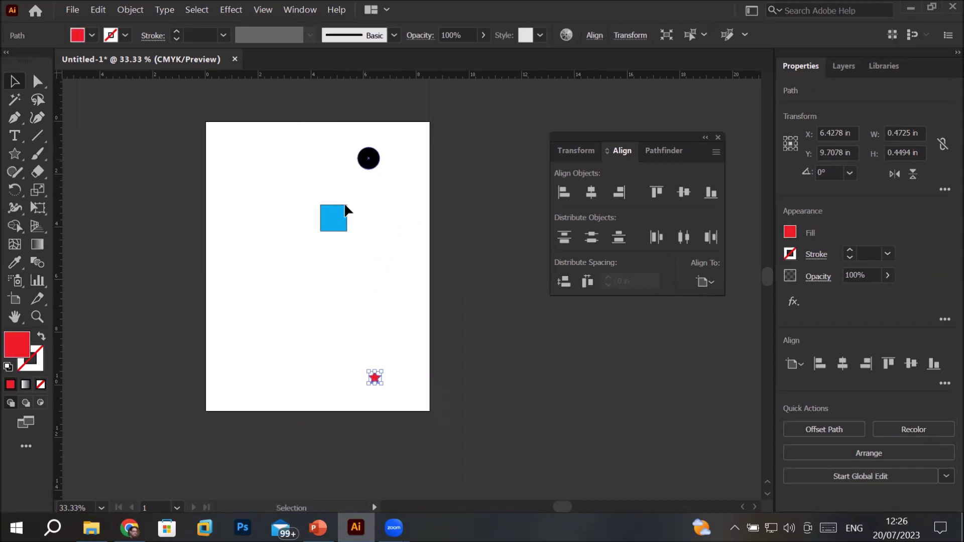
# - Place the square between circle and star, then select all three and centre them horizontally
pyautogui.click(364, 160)
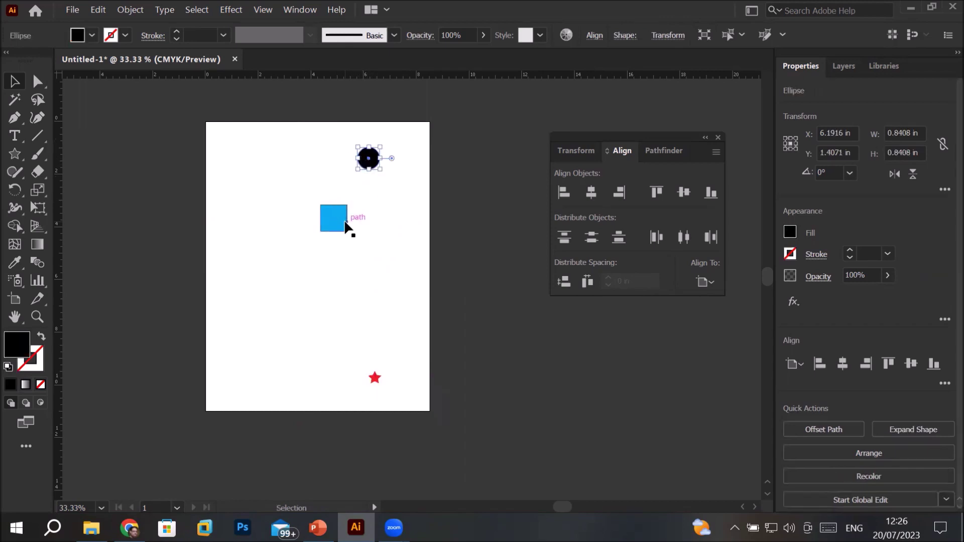
pyautogui.click(343, 223)
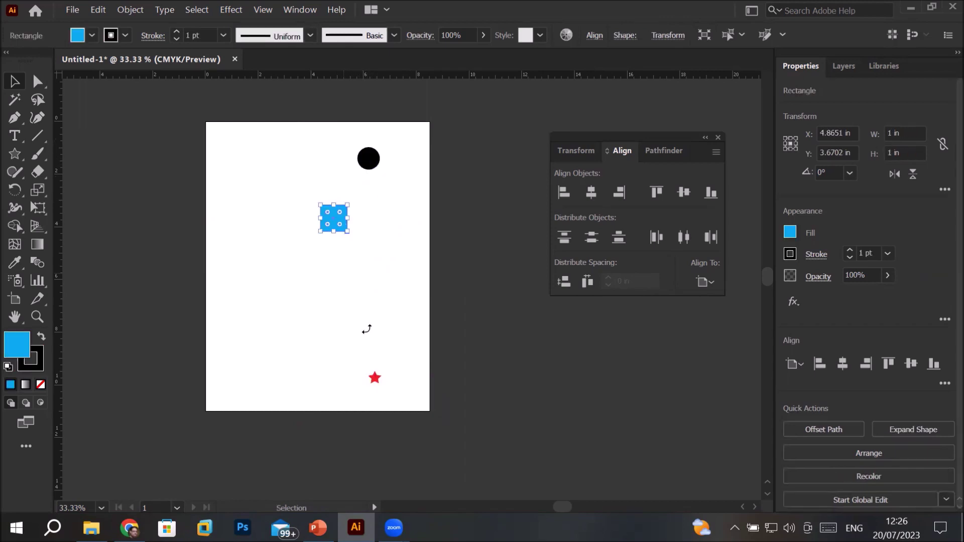
pyautogui.click(375, 375)
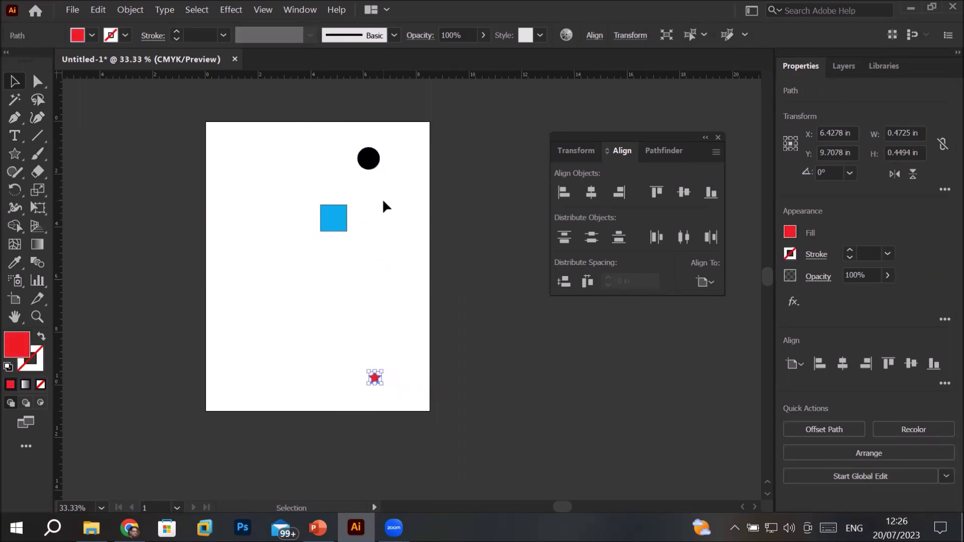
pyautogui.moveTo(350, 244)
pyautogui.mouseDown()
pyautogui.moveTo(375, 271)
pyautogui.moveTo(371, 265)
pyautogui.mouseUp()
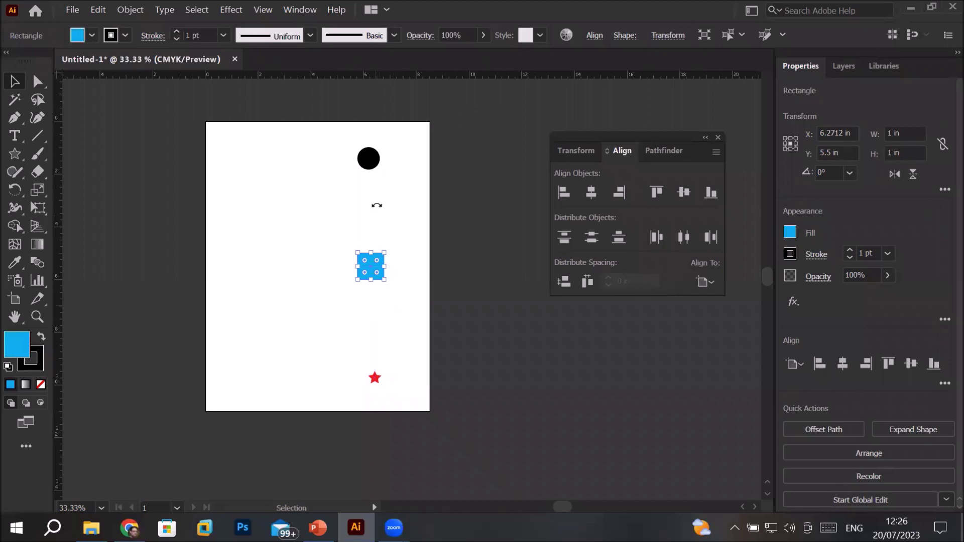
pyautogui.moveTo(375, 271); pyautogui.dragTo(369, 198)
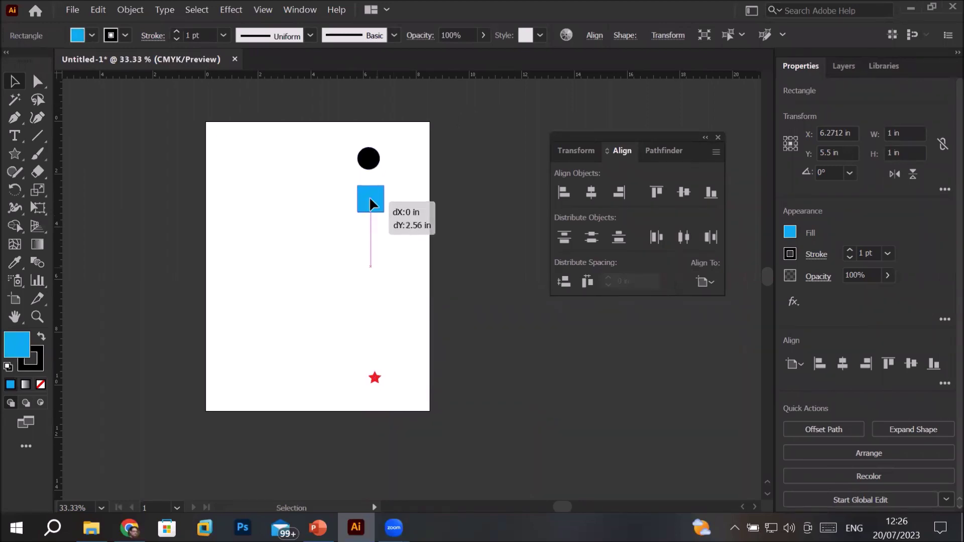
pyautogui.moveTo(369, 200); pyautogui.dragTo(368, 269)
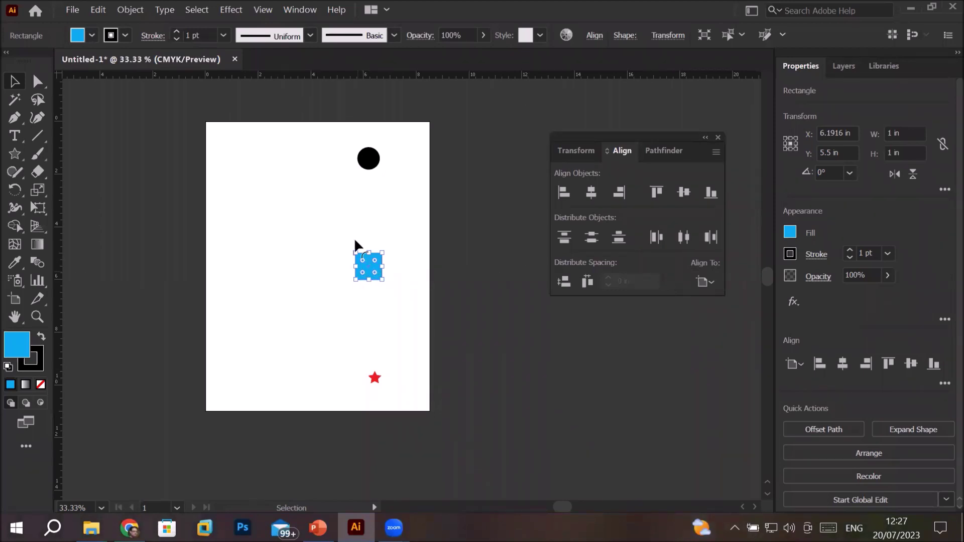
pyautogui.click(344, 284)
pyautogui.moveTo(360, 276); pyautogui.dragTo(353, 233)
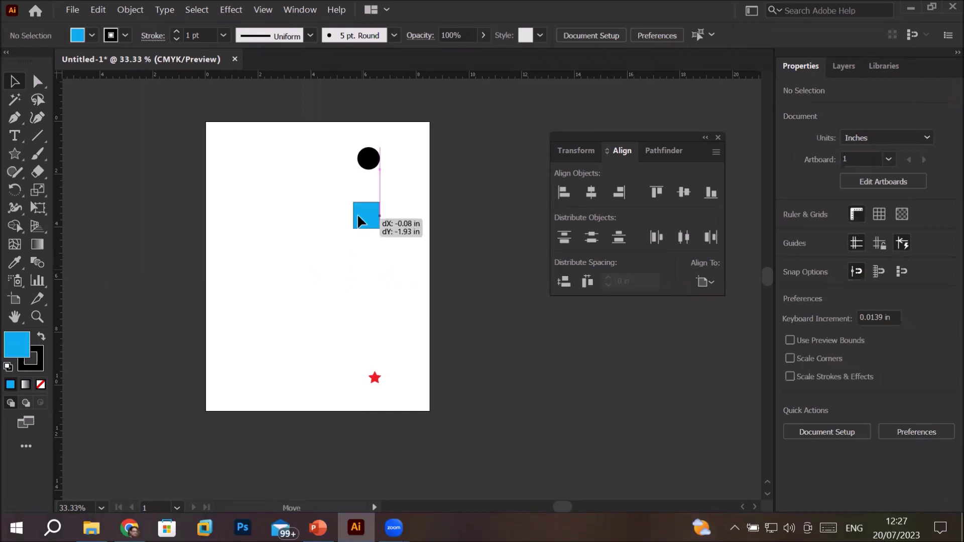
pyautogui.moveTo(372, 379); pyautogui.dragTo(365, 365)
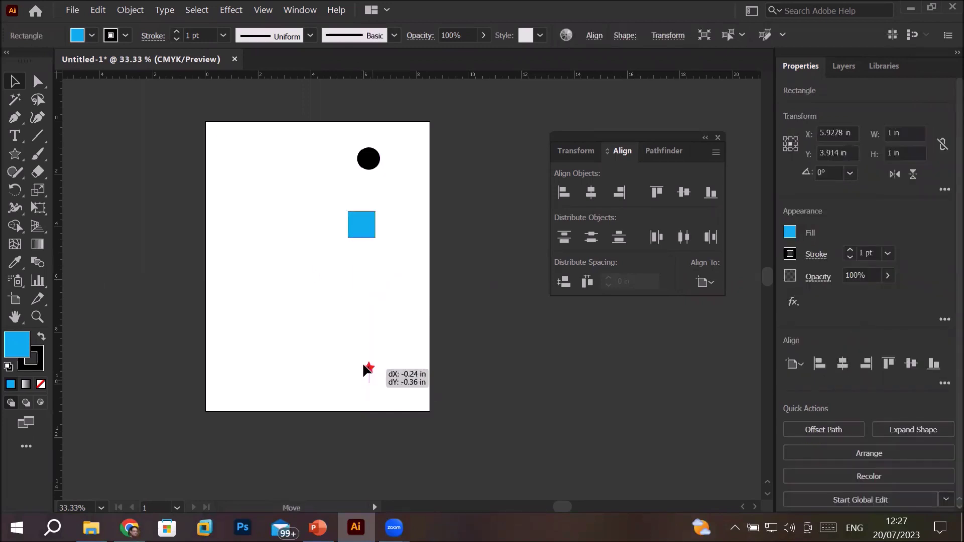
pyautogui.moveTo(284, 137); pyautogui.dragTo(421, 402)
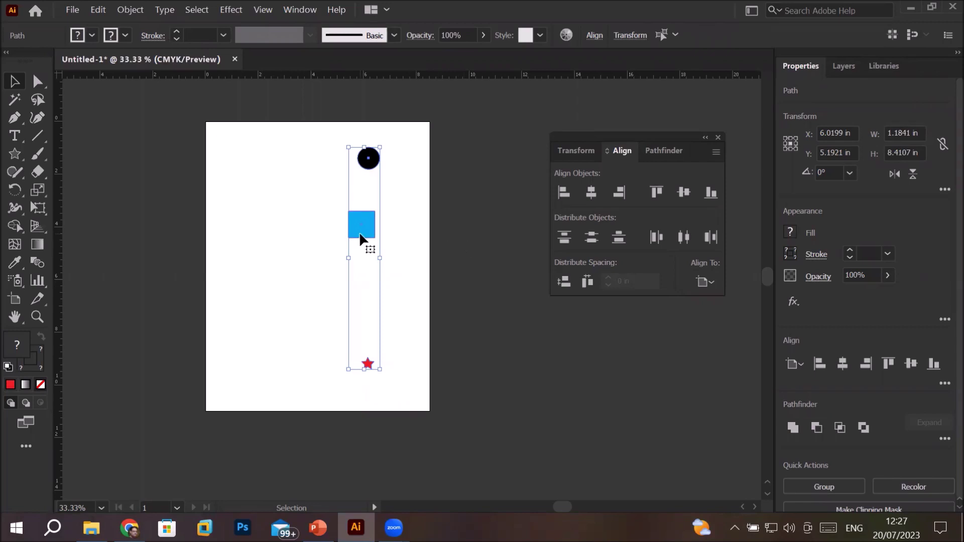
pyautogui.click(591, 193)
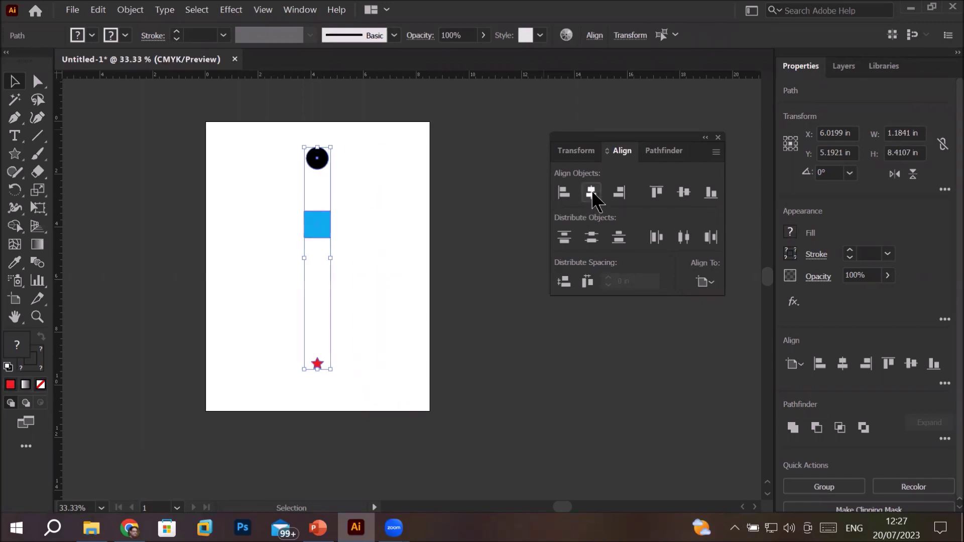
# - Centre the shapes horizontally on the artboard and distribute them vertically from top edge to bottom
pyautogui.click(620, 193)
pyautogui.click(563, 192)
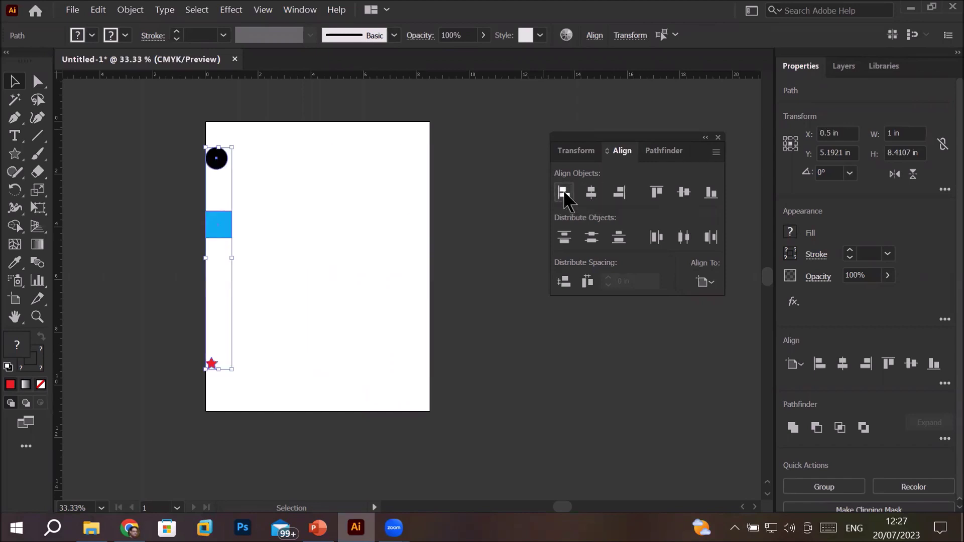
pyautogui.click(591, 193)
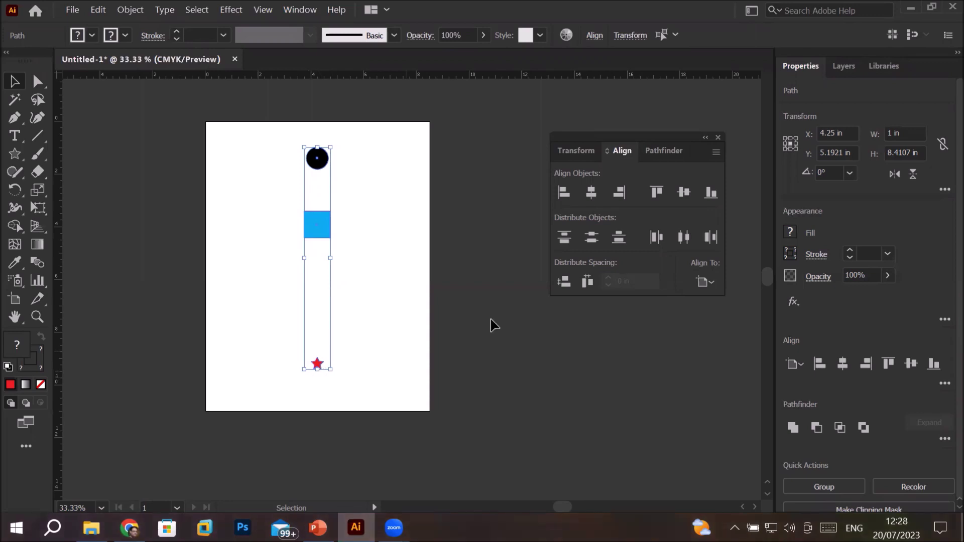
pyautogui.click(565, 238)
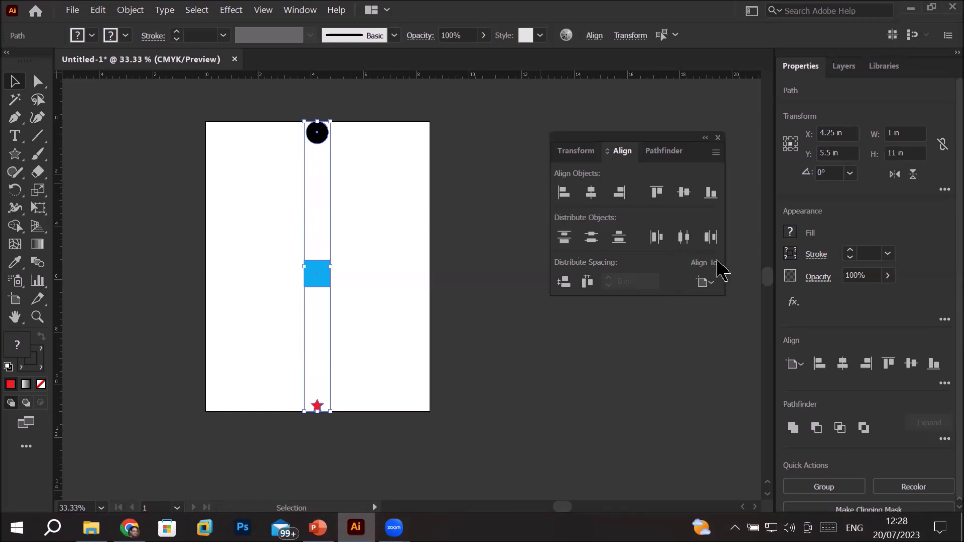
pyautogui.click(705, 283)
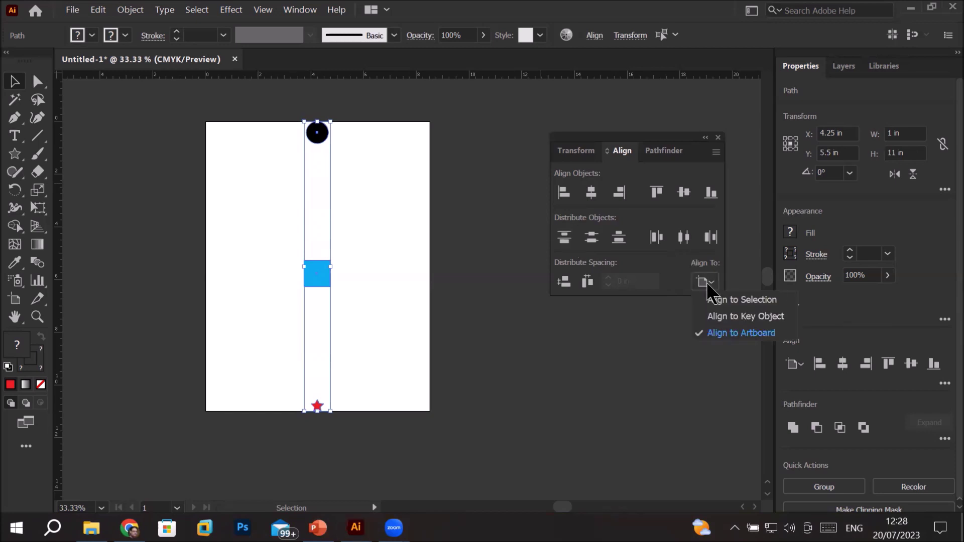
# - Keep Align to Artboard, undo, then reapply Vertical Distribute Center across the full 11 in page
pyautogui.click(747, 334)
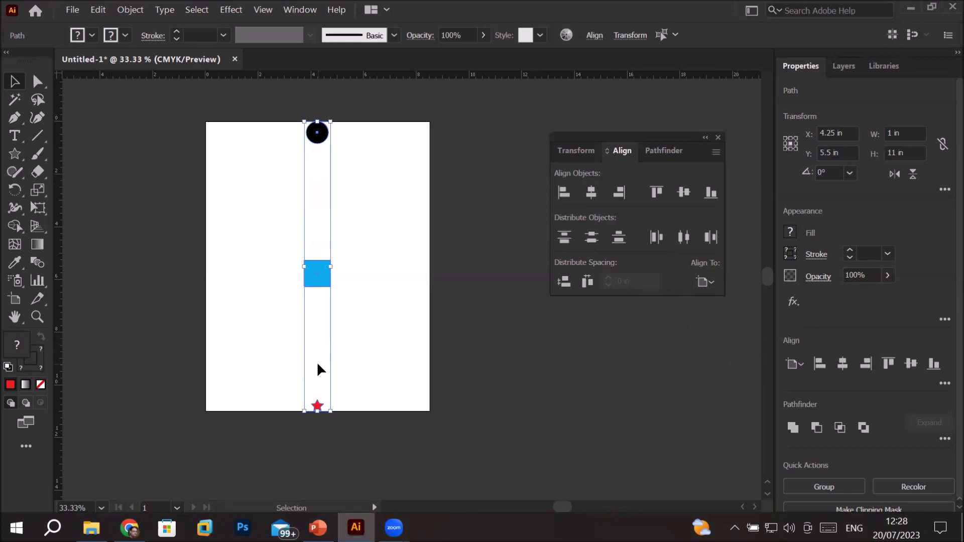
pyautogui.hotkey('ctrl', 'z')
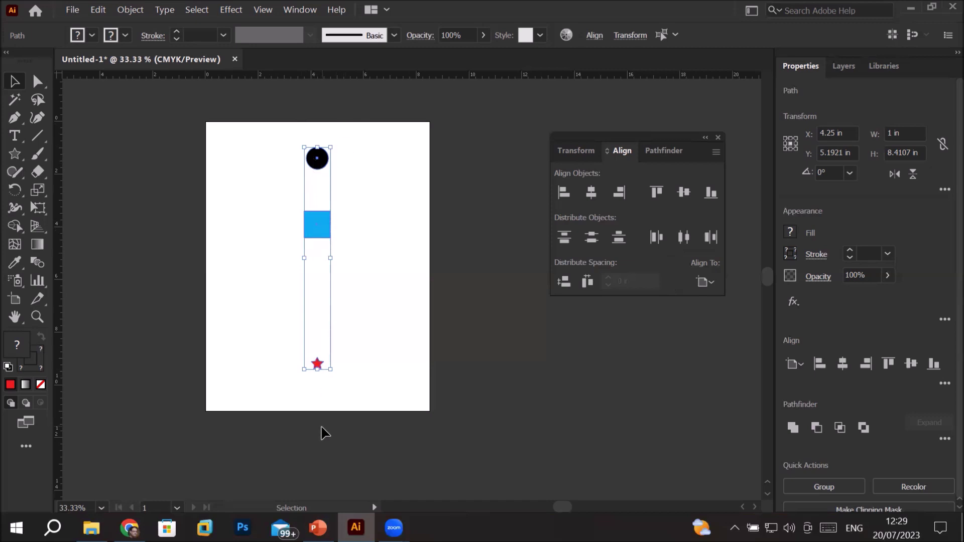
pyautogui.click(591, 238)
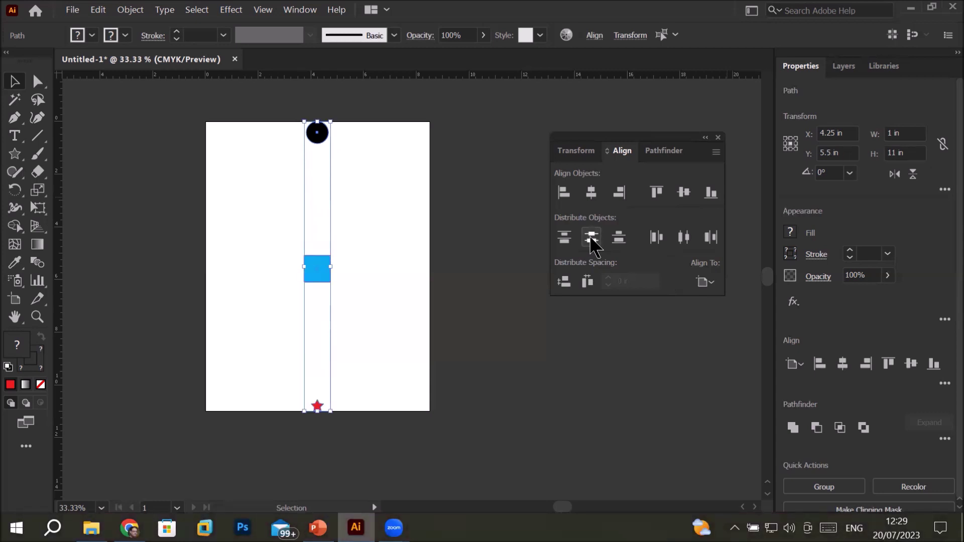
# - Undo the full-page spread, switch to Align to Selection, and distribute the shapes by vertical centres
pyautogui.hotkey('ctrl', 'z')
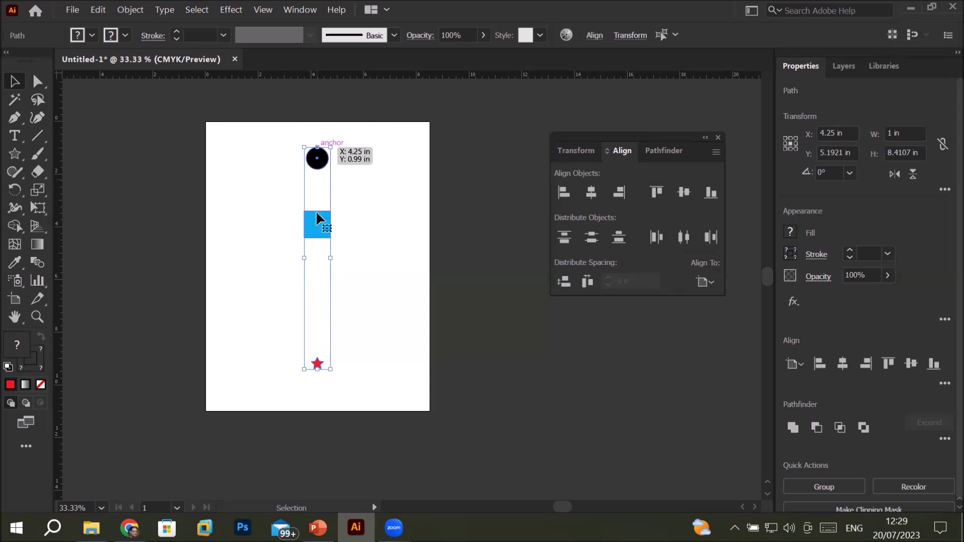
pyautogui.click(705, 282)
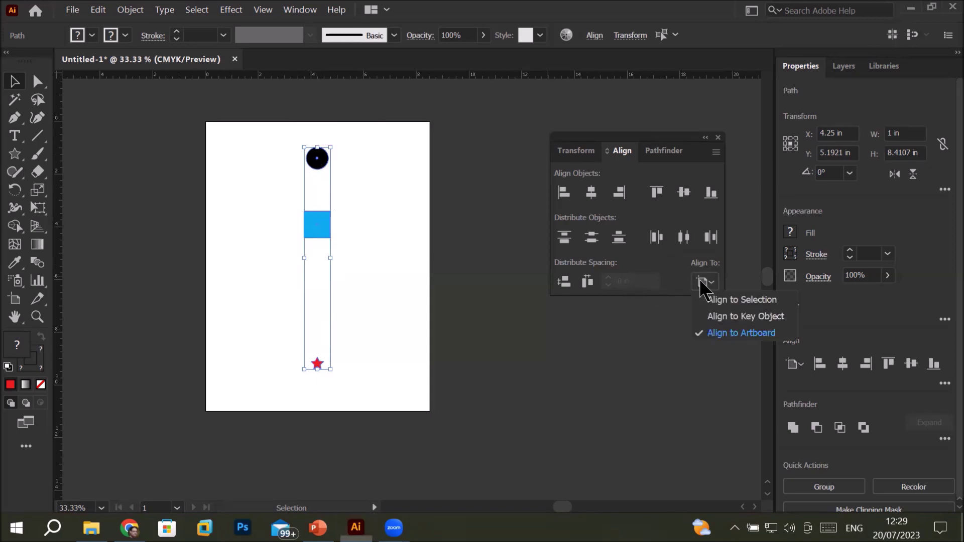
pyautogui.click(759, 302)
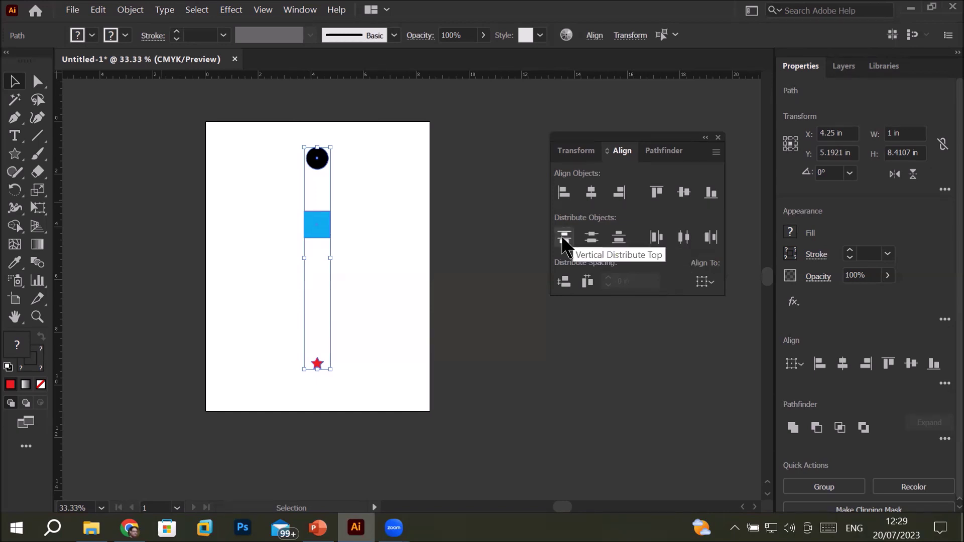
pyautogui.click(590, 248)
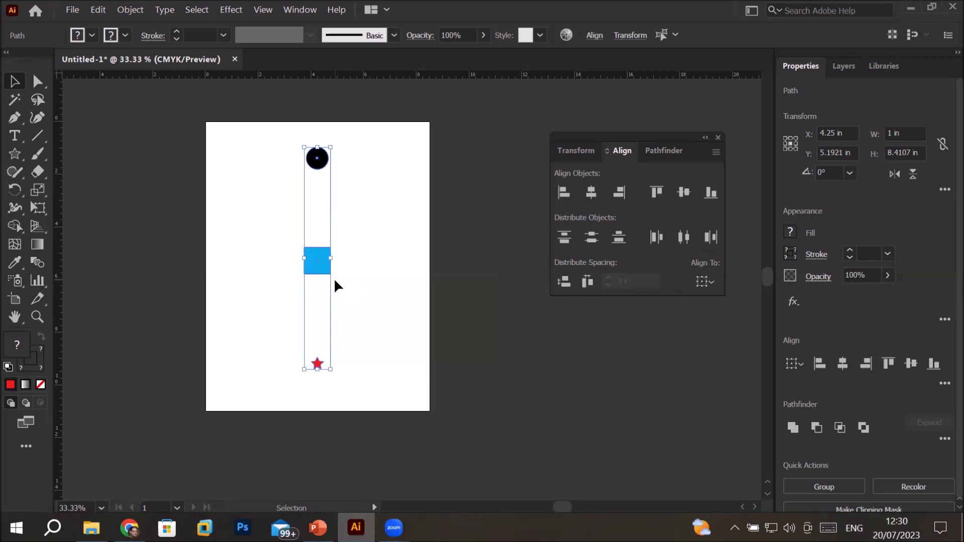
# - Delete the shapes and type 'Admission Form' as text near the top of the page
pyautogui.press('Delete')
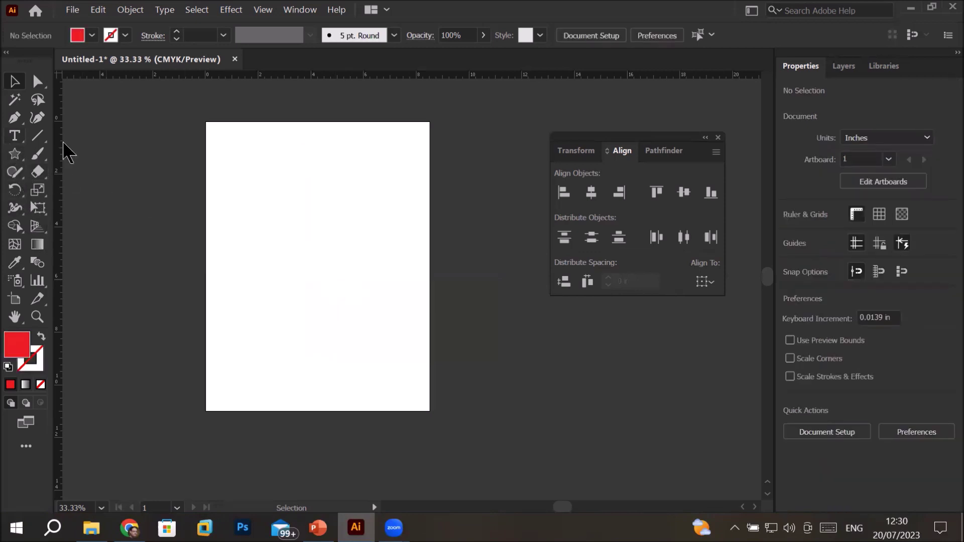
pyautogui.click(259, 143)
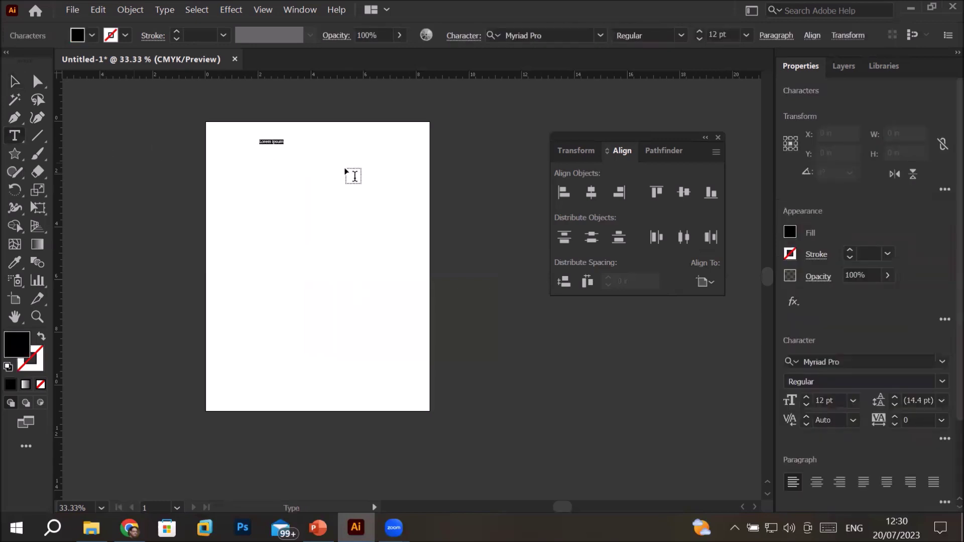
pyautogui.write('Admis')
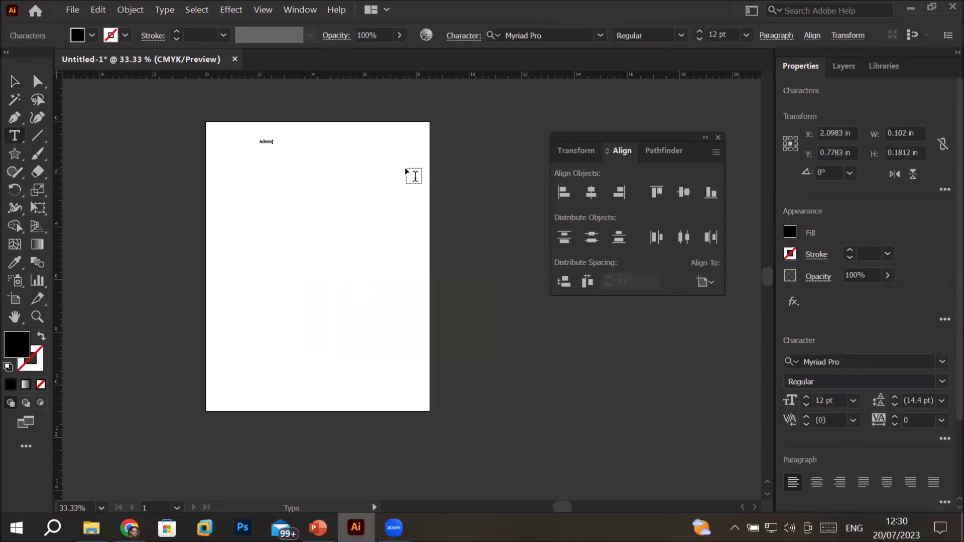
pyautogui.write('sion Form')
pyautogui.click(14, 81)
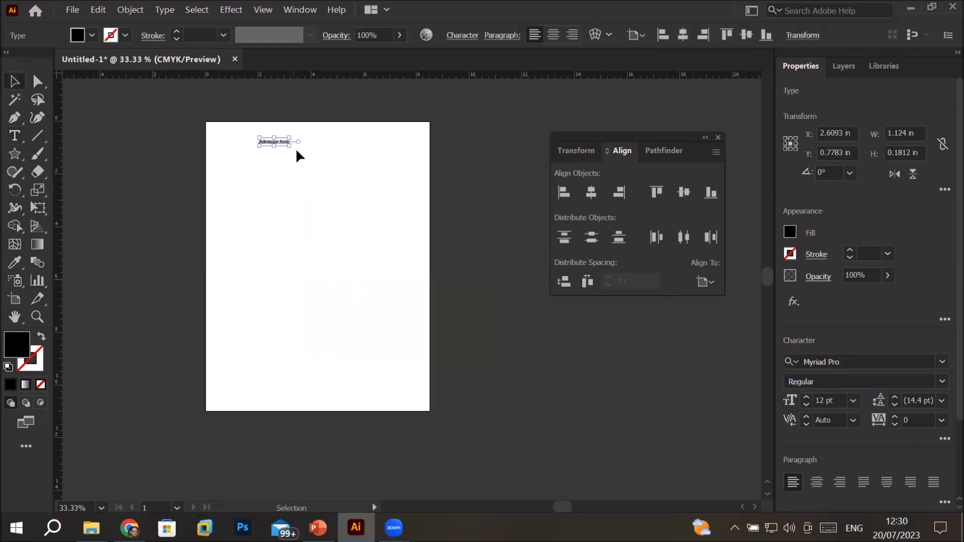
# - Scale the 'Admission Form' text to about 61 pt and move it to the artboard's top
pyautogui.moveTo(288, 145); pyautogui.dragTo(409, 204)
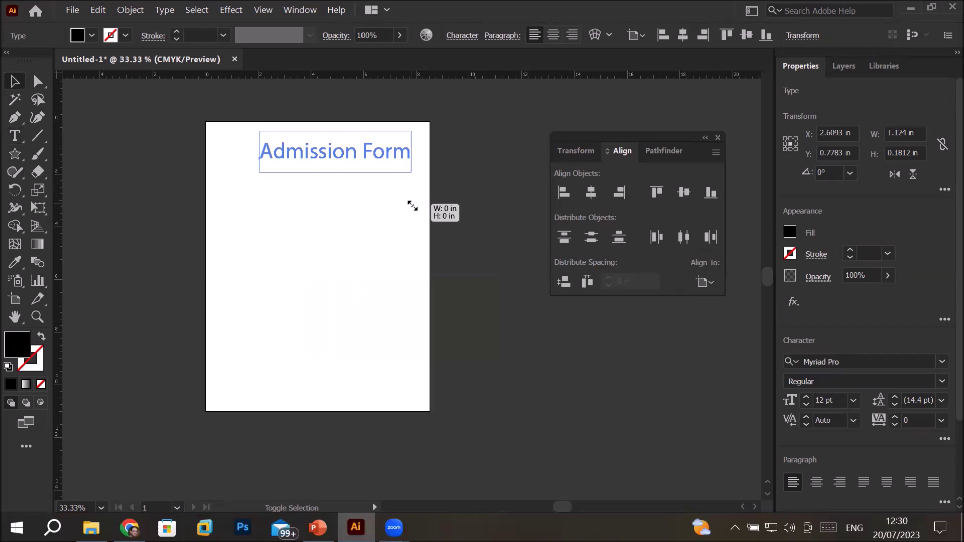
pyautogui.moveTo(336, 161); pyautogui.dragTo(323, 154)
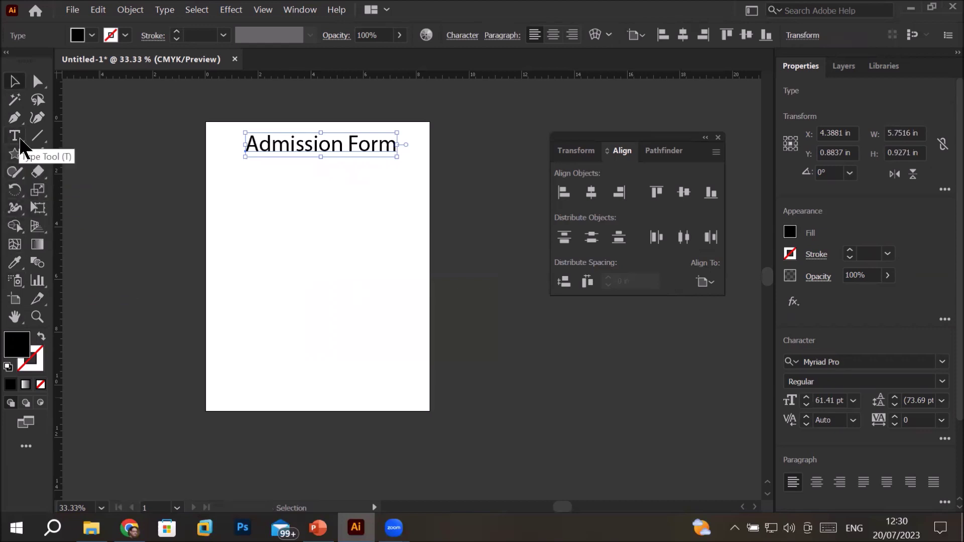
pyautogui.click(15, 154)
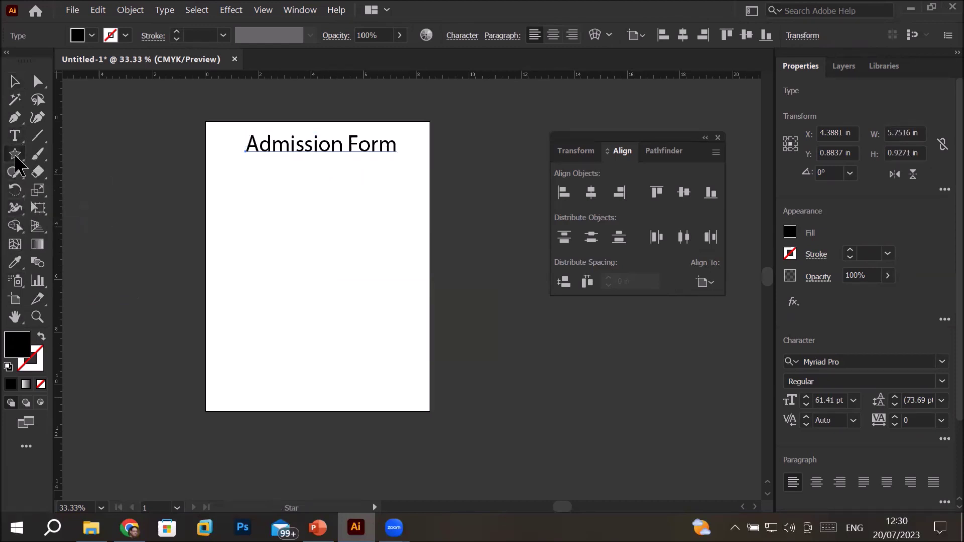
# - Draw a rectangle covering the whole artboard and give it a yellow-green fill
pyautogui.click(55, 156)
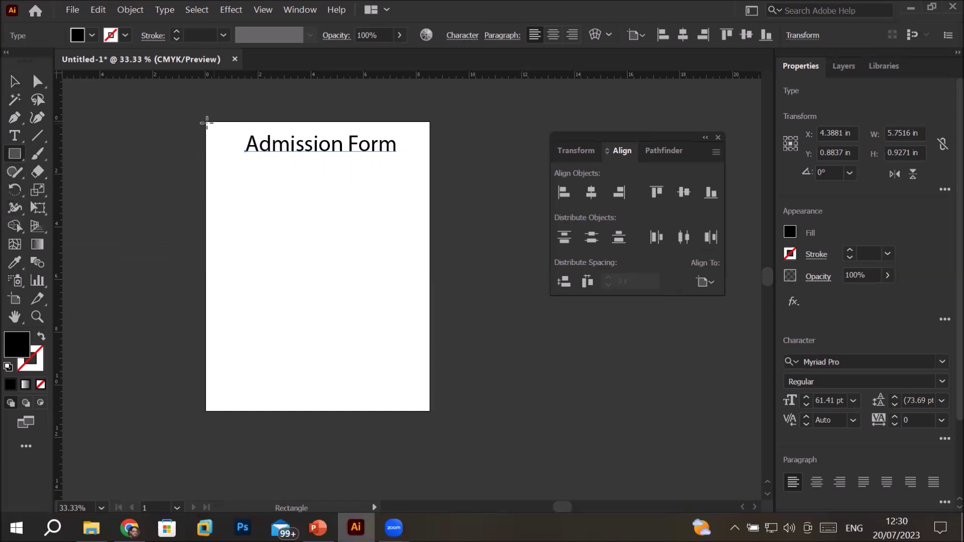
pyautogui.moveTo(206, 122)
pyautogui.mouseDown()
pyautogui.moveTo(379, 325)
pyautogui.moveTo(429, 414)
pyautogui.mouseUp()
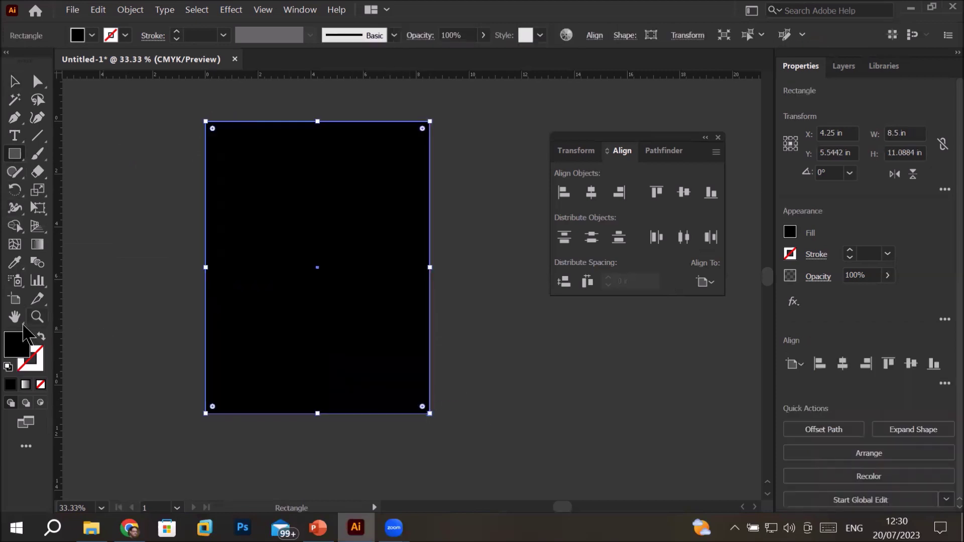
pyautogui.click(790, 232)
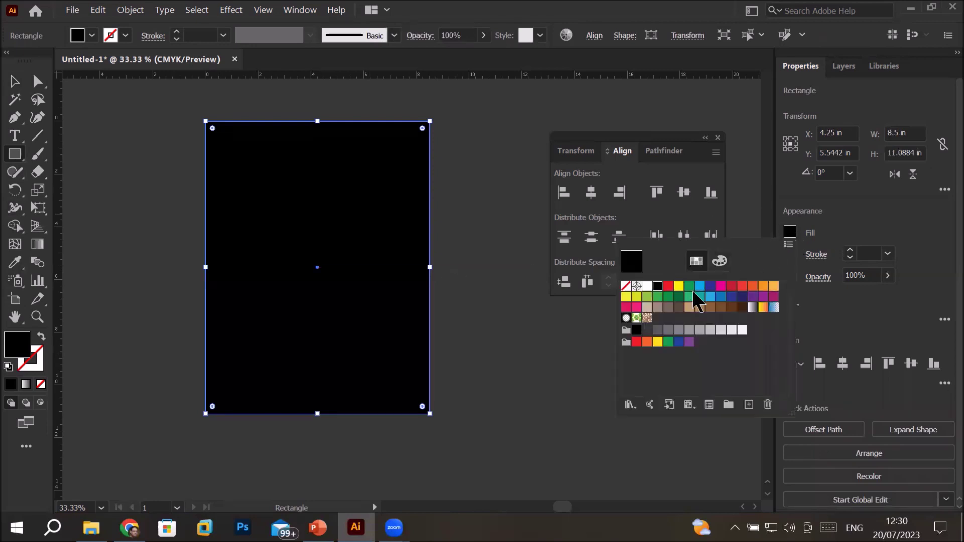
pyautogui.click(701, 330)
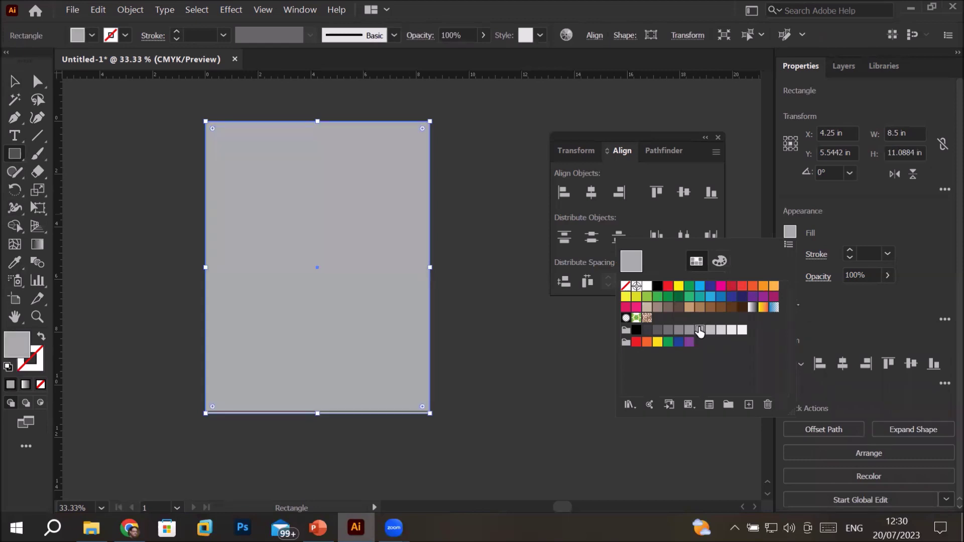
pyautogui.click(721, 330)
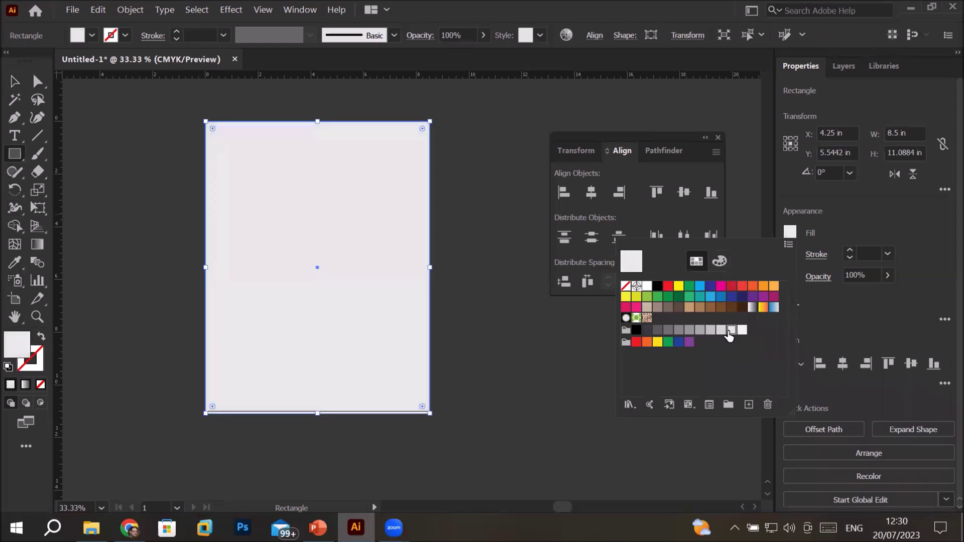
pyautogui.click(743, 330)
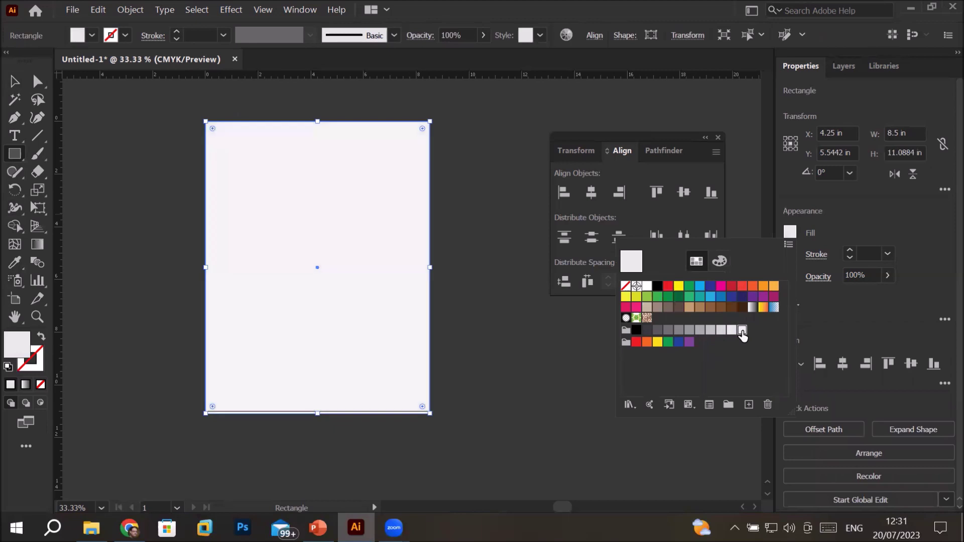
pyautogui.click(637, 297)
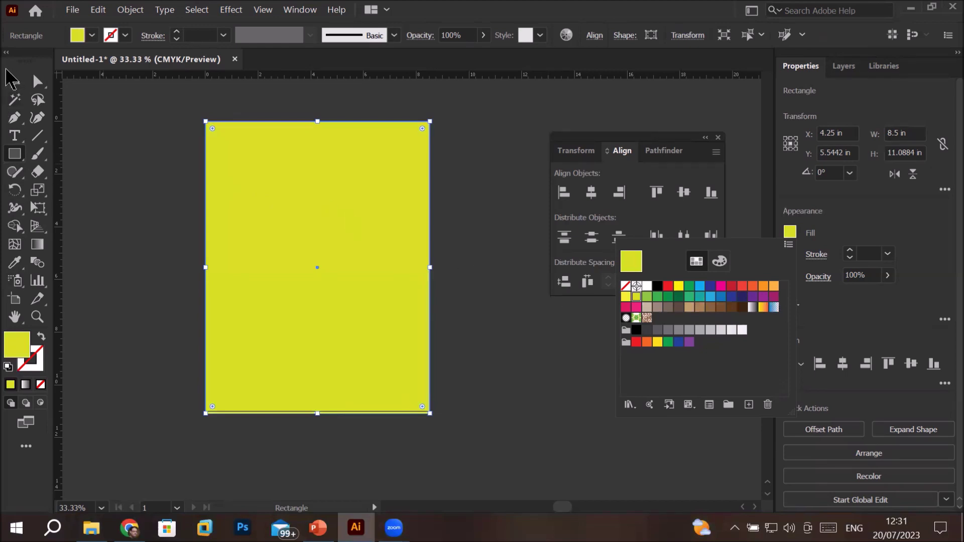
pyautogui.press('Escape')
# - Show the Layers panel, which lists only Layer 1
pyautogui.click(353, 216)
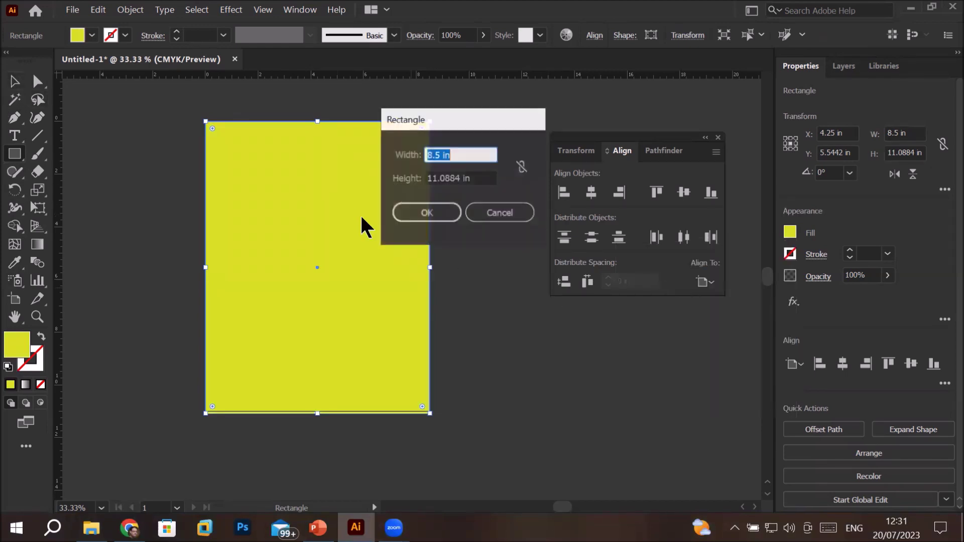
pyautogui.click(490, 212)
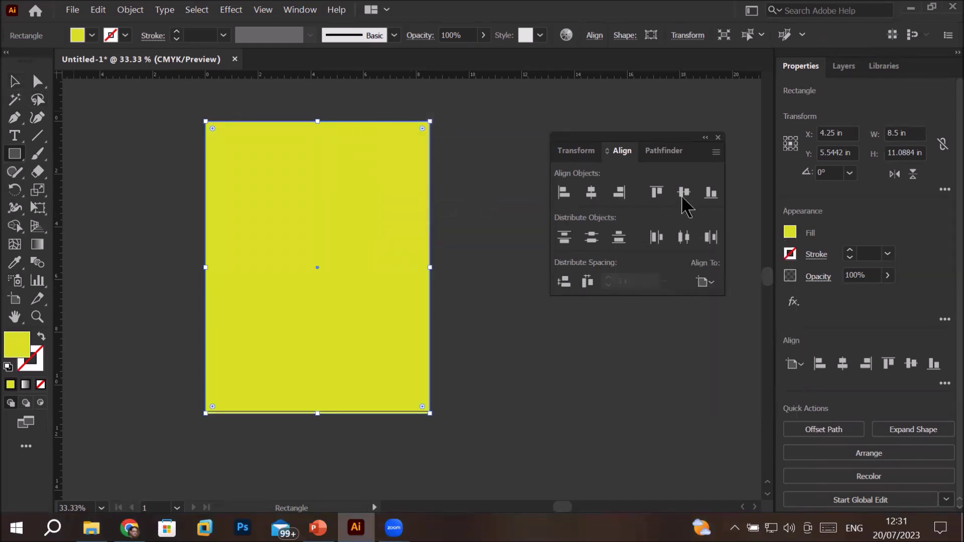
pyautogui.click(844, 67)
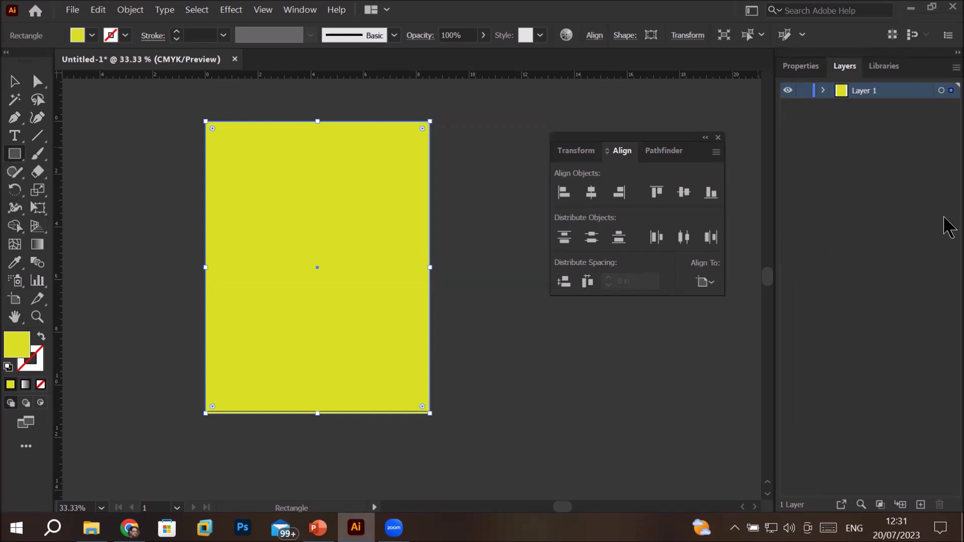
# - In Layer 1, move the <Rectangle> below the Admission Form text
pyautogui.click(824, 91)
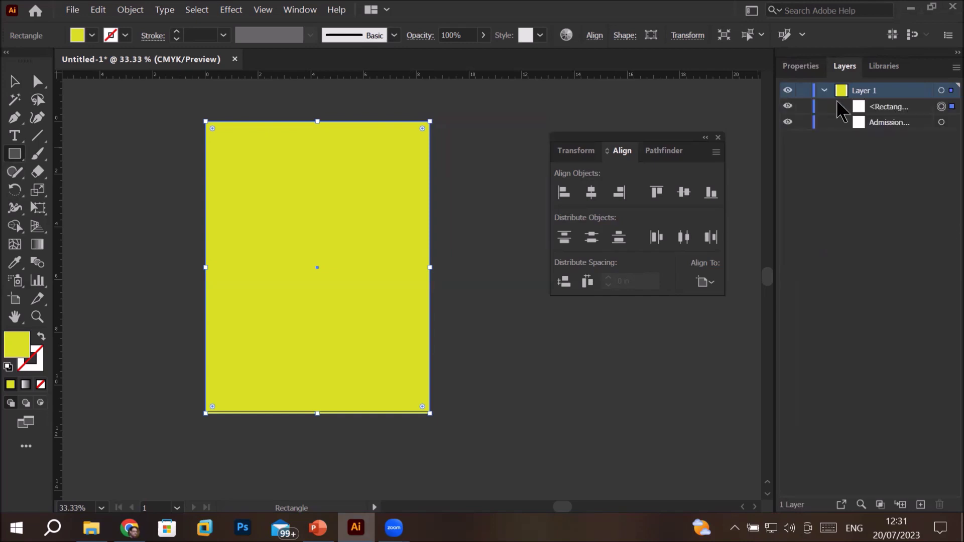
pyautogui.click(890, 109)
pyautogui.moveTo(891, 113); pyautogui.dragTo(901, 134)
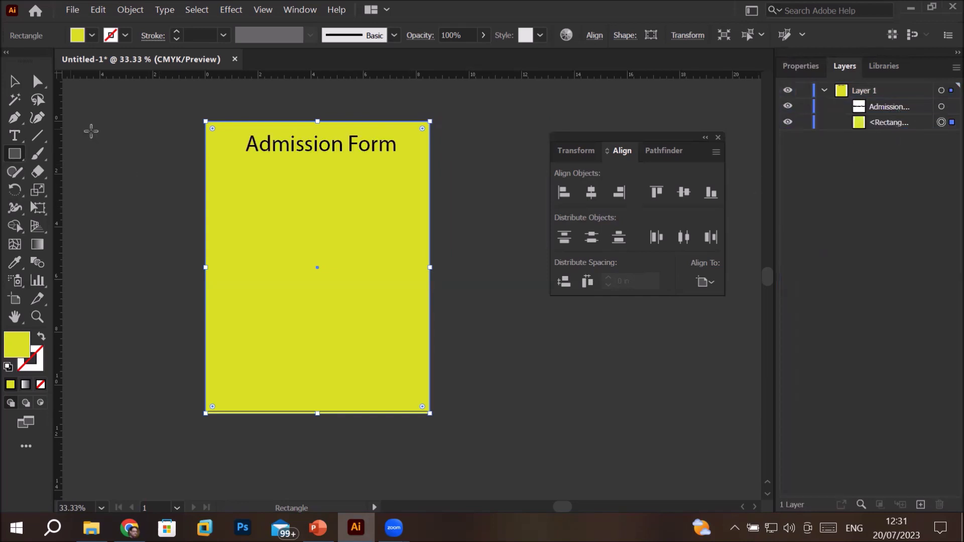
# - Nudge the Admission Form title slightly right, then select both the title and the rectangle
pyautogui.click(11, 84)
pyautogui.click(330, 151)
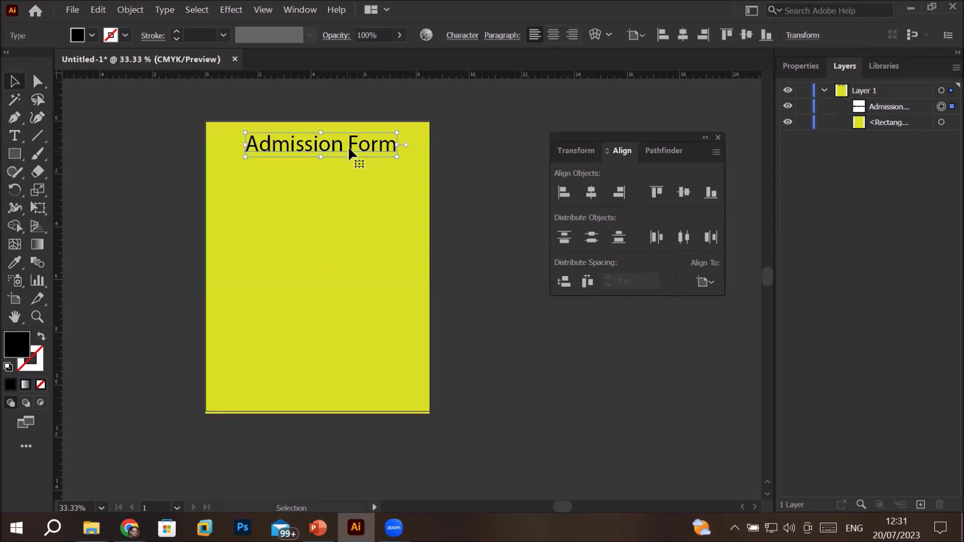
pyautogui.moveTo(346, 150); pyautogui.dragTo(362, 148)
pyautogui.click(310, 230)
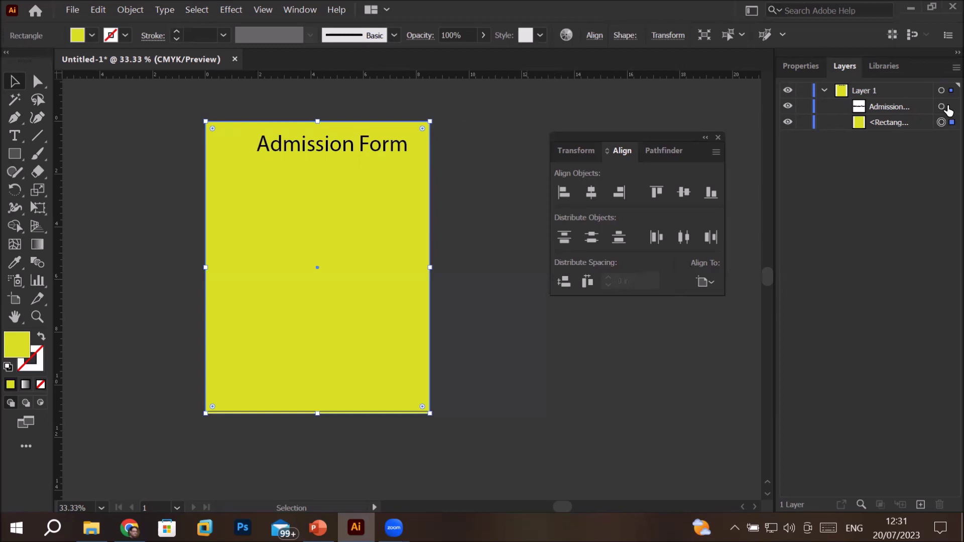
pyautogui.click(943, 107)
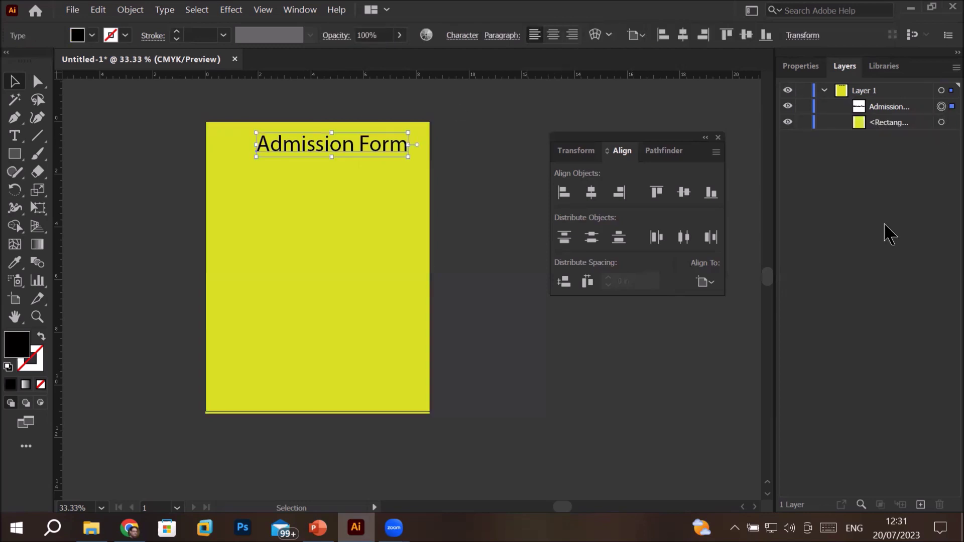
pyautogui.keyDown('shift'); pyautogui.click(942, 122); pyautogui.keyUp('shift')
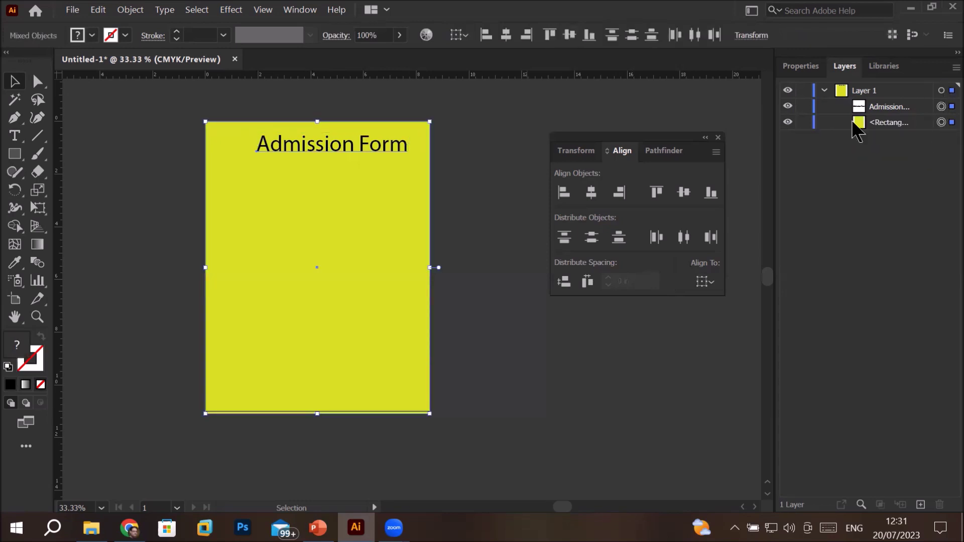
pyautogui.click(137, 142)
pyautogui.click(273, 150)
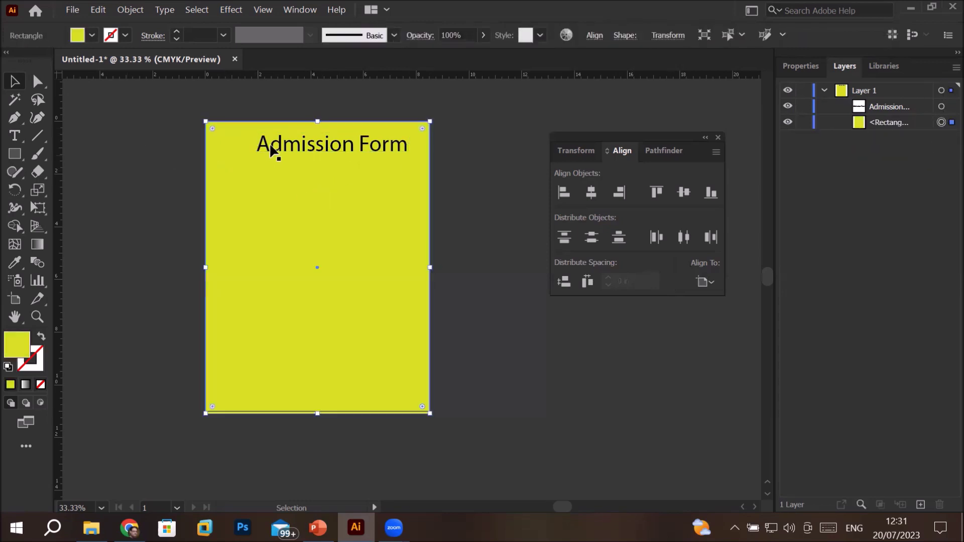
pyautogui.keyDown('shift'); pyautogui.click(274, 150); pyautogui.keyUp('shift')
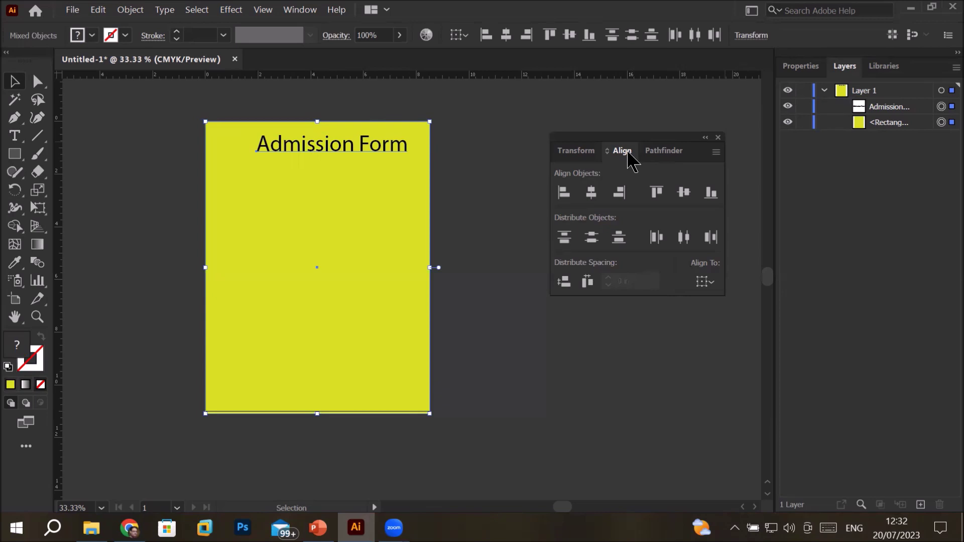
# - Set the Align panel's Align To option to Align to Key Object
pyautogui.click(709, 281)
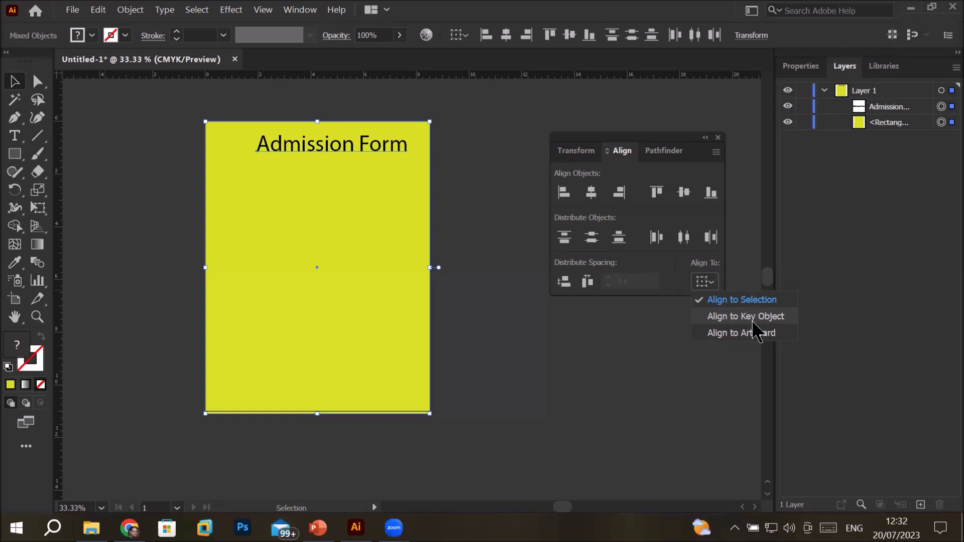
pyautogui.click(753, 321)
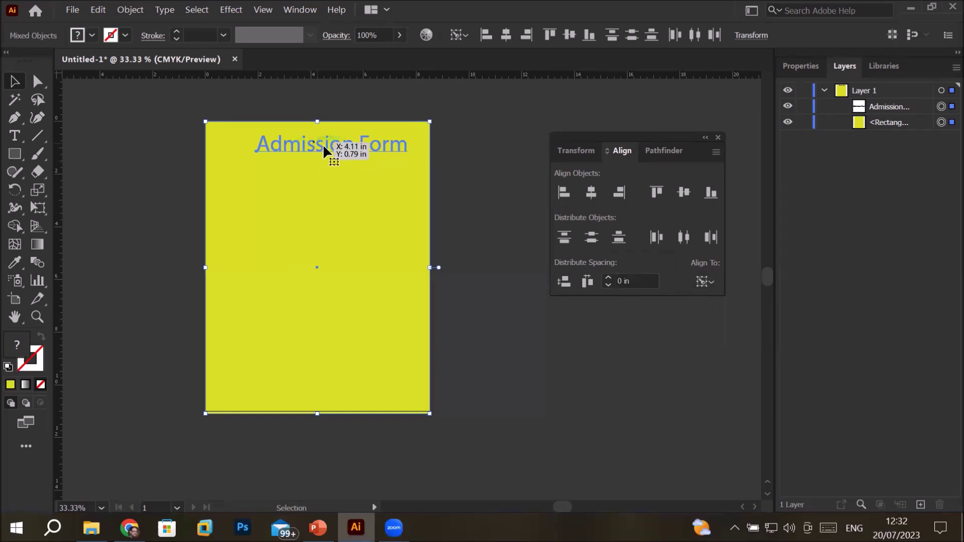
pyautogui.scroll(1, 288, 127)
pyautogui.scroll(2, 288, 127)
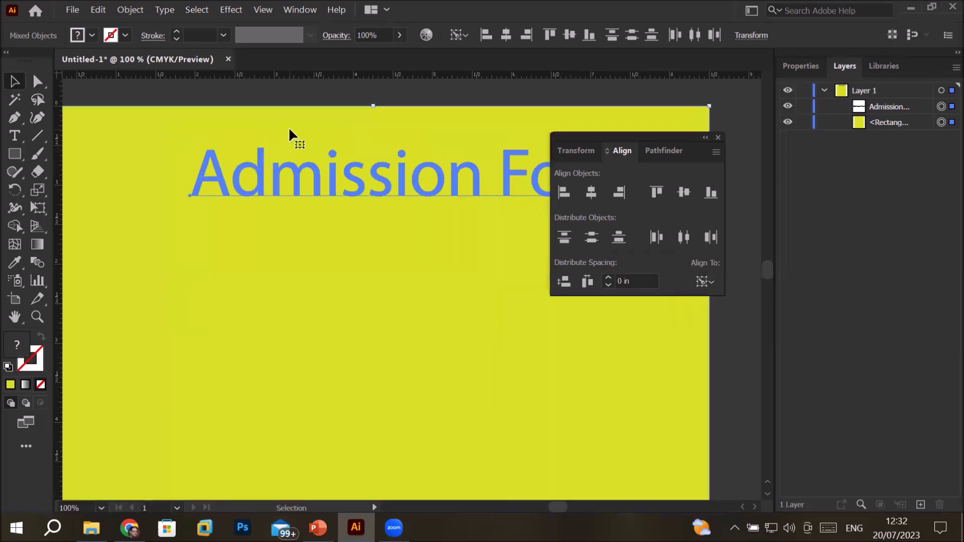
pyautogui.scroll(-1, 289, 127)
pyautogui.scroll(-1, 289, 126)
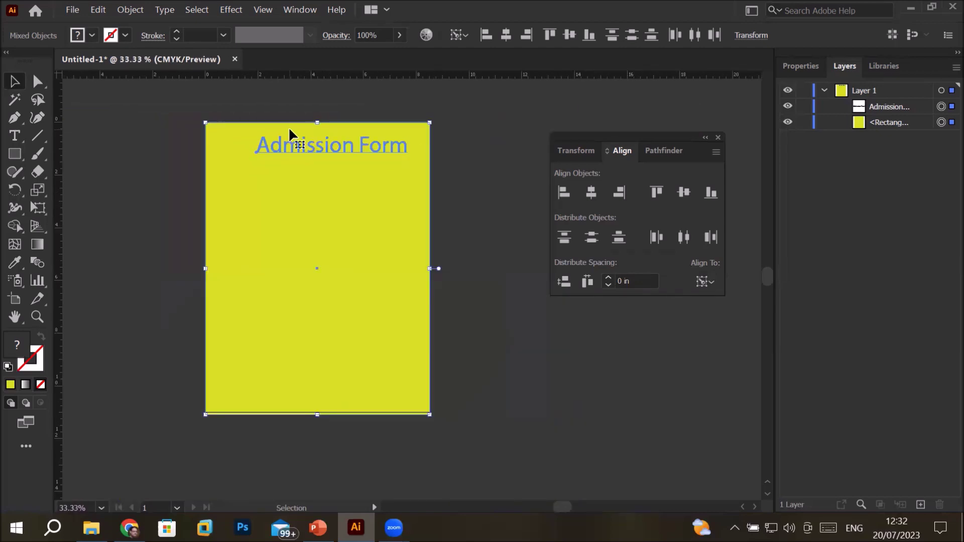
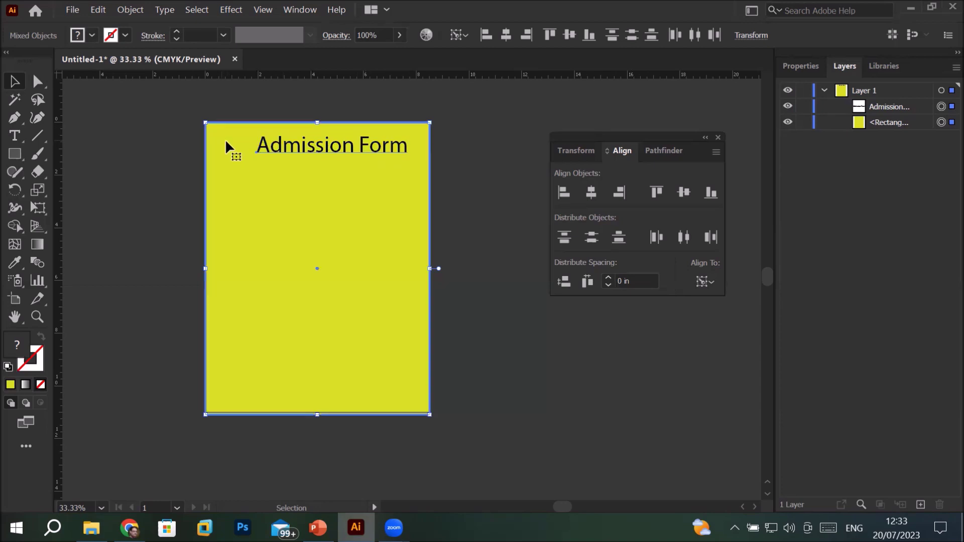
# - Centre the 'Admission Form' title horizontally on the yellow page, keeping Align to Selection
pyautogui.click(590, 192)
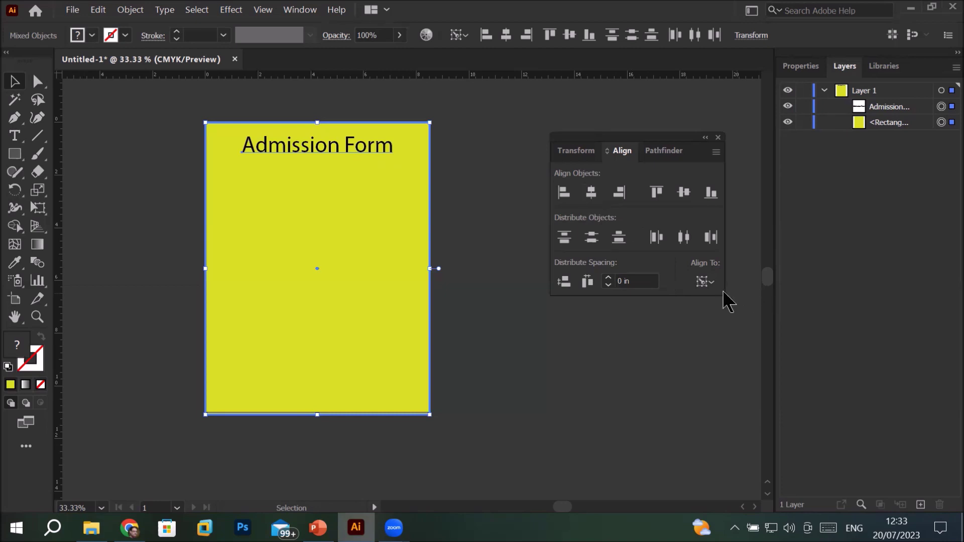
pyautogui.click(709, 284)
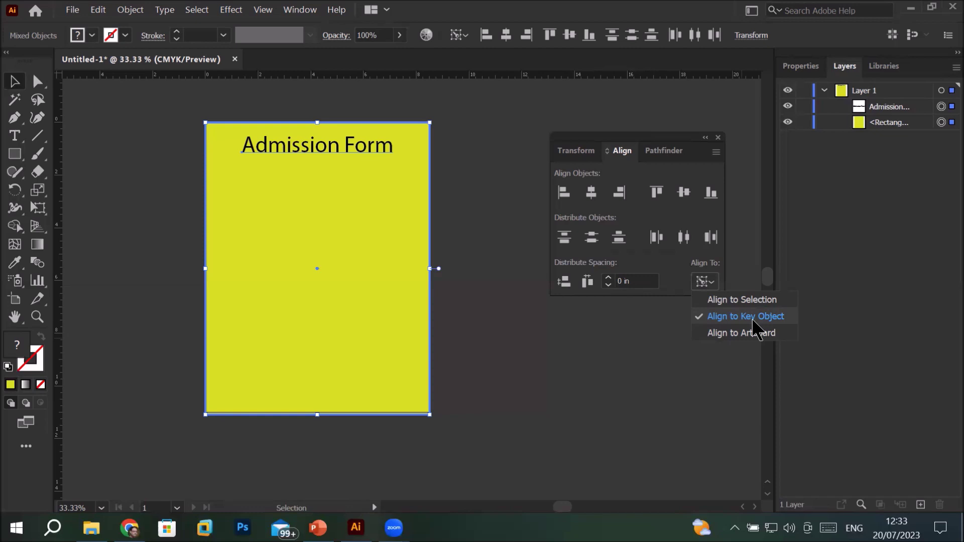
pyautogui.click(14, 150)
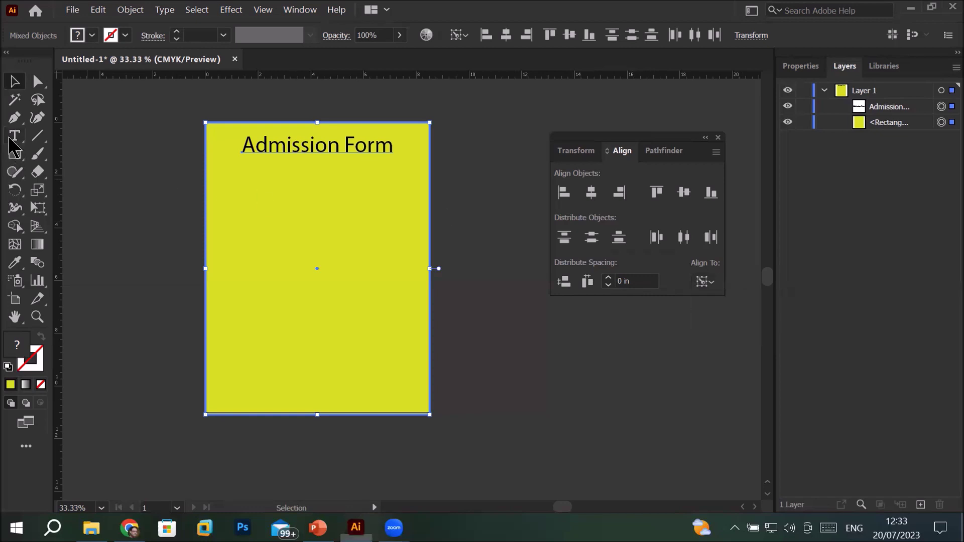
pyautogui.click(232, 194)
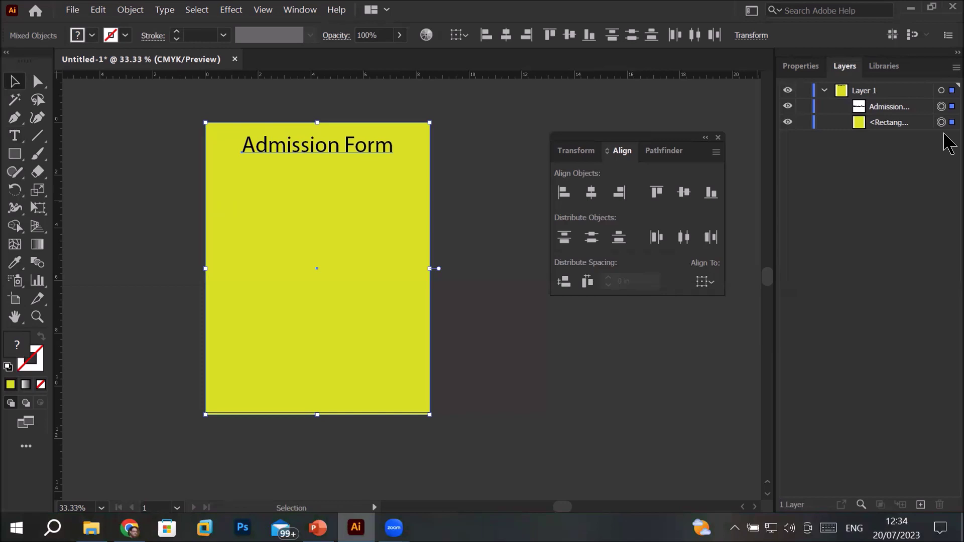
# - Lock the title and yellow page, then add an enlarged 'NAme' label below the title
pyautogui.click(805, 106)
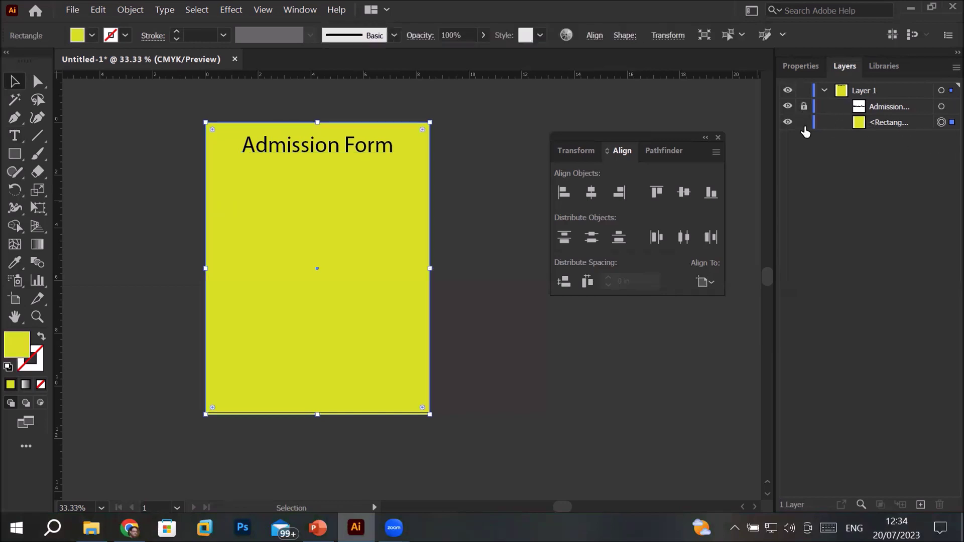
pyautogui.click(804, 122)
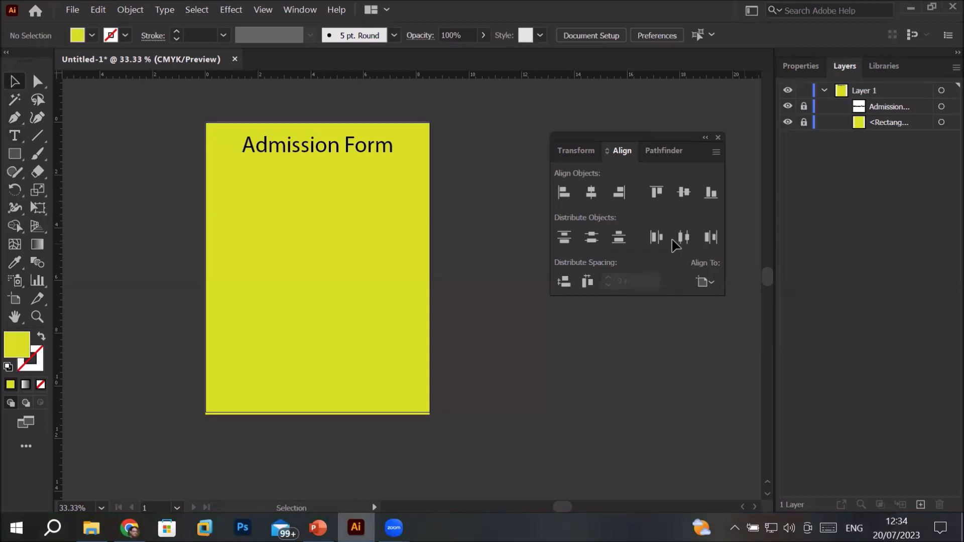
pyautogui.click(13, 136)
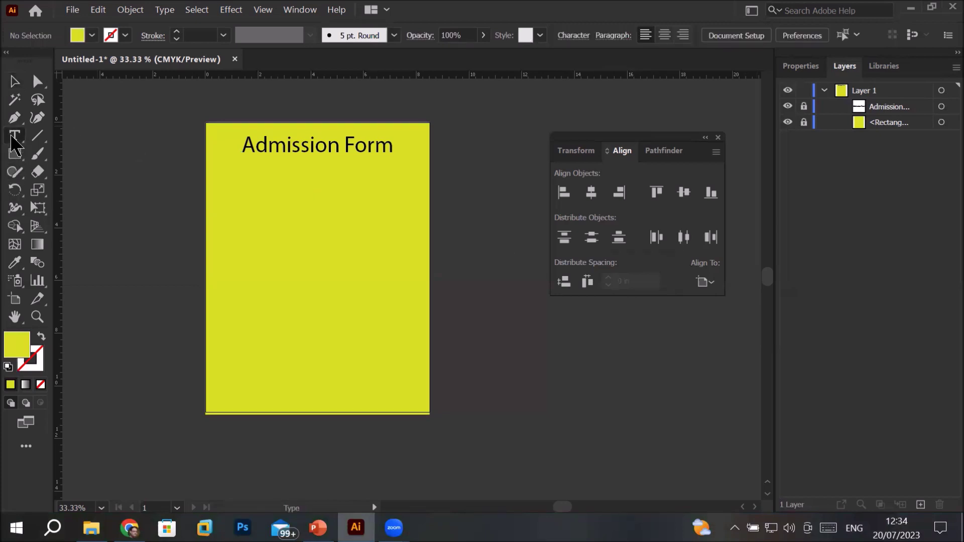
pyautogui.click(223, 182)
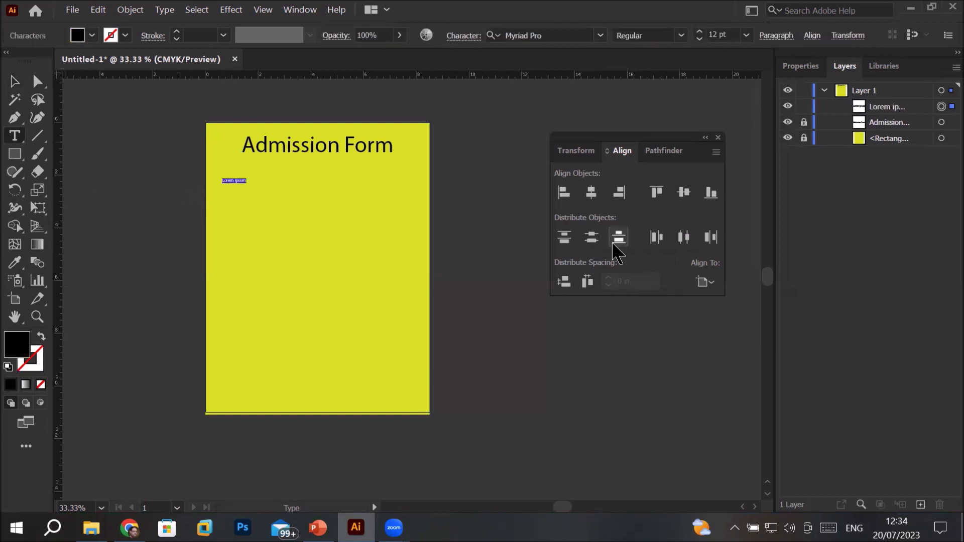
pyautogui.write('NAme')
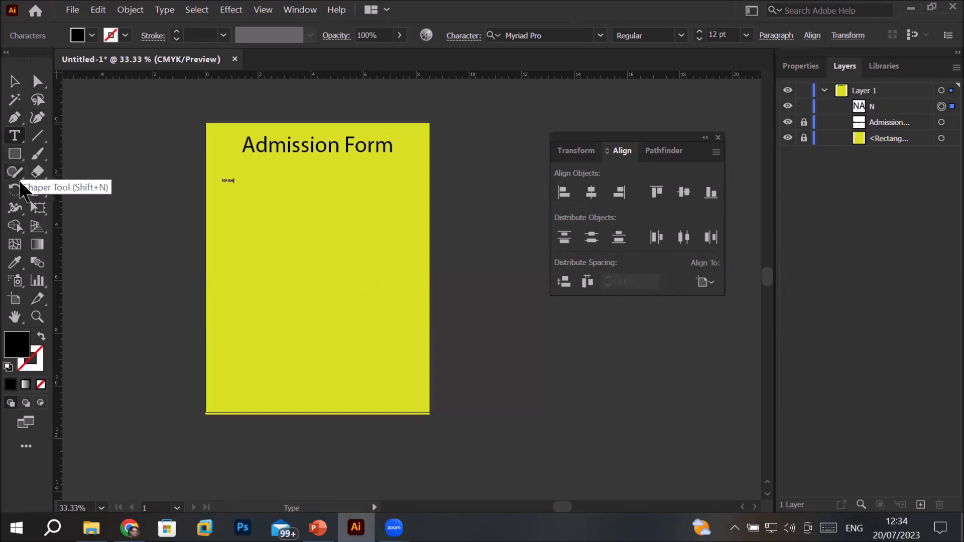
pyautogui.click(15, 81)
pyautogui.moveTo(233, 185)
pyautogui.mouseDown()
pyautogui.moveTo(264, 197)
pyautogui.moveTo(240, 182)
pyautogui.mouseUp()
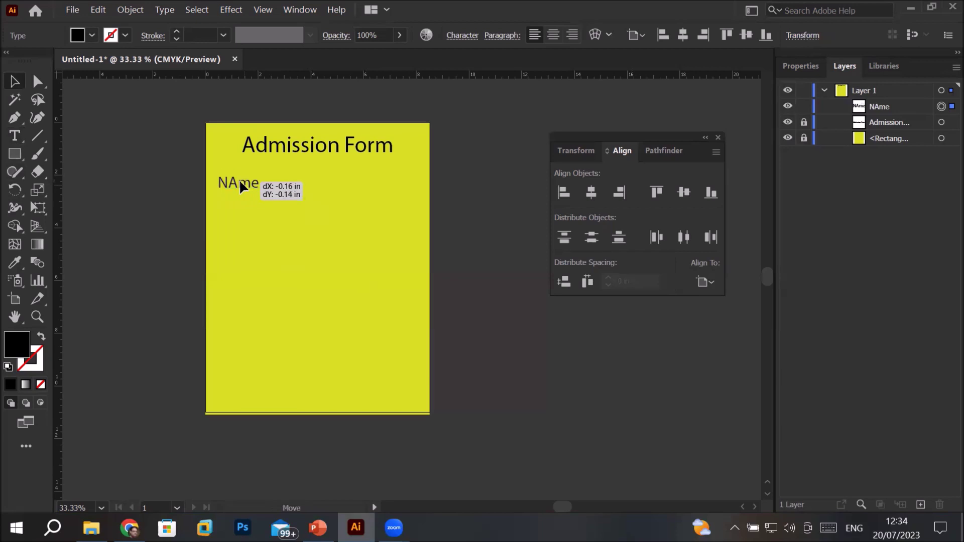
pyautogui.moveTo(239, 179); pyautogui.dragTo(238, 179)
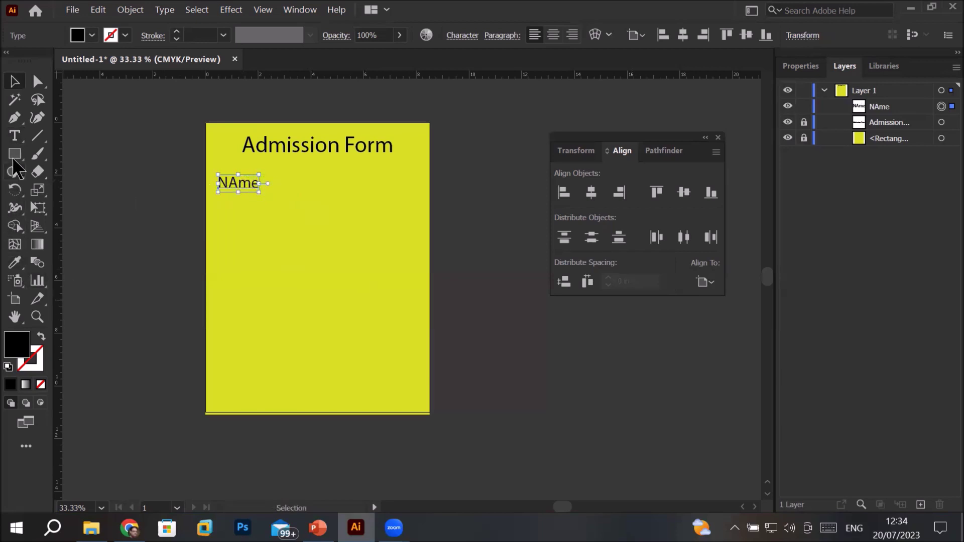
pyautogui.scroll(2, 189, 156)
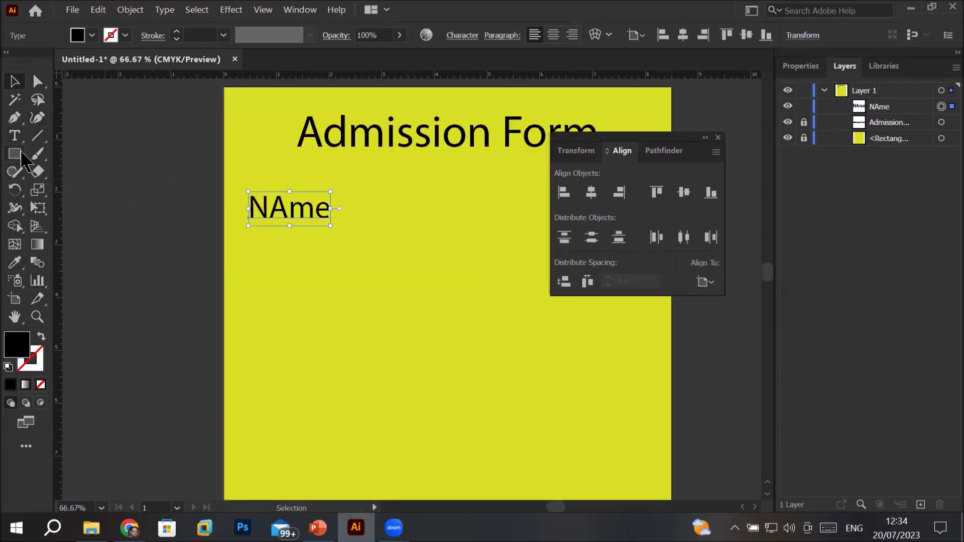
# - Correct the label's capitalization from 'NAme' to 'Name'
pyautogui.click(15, 136)
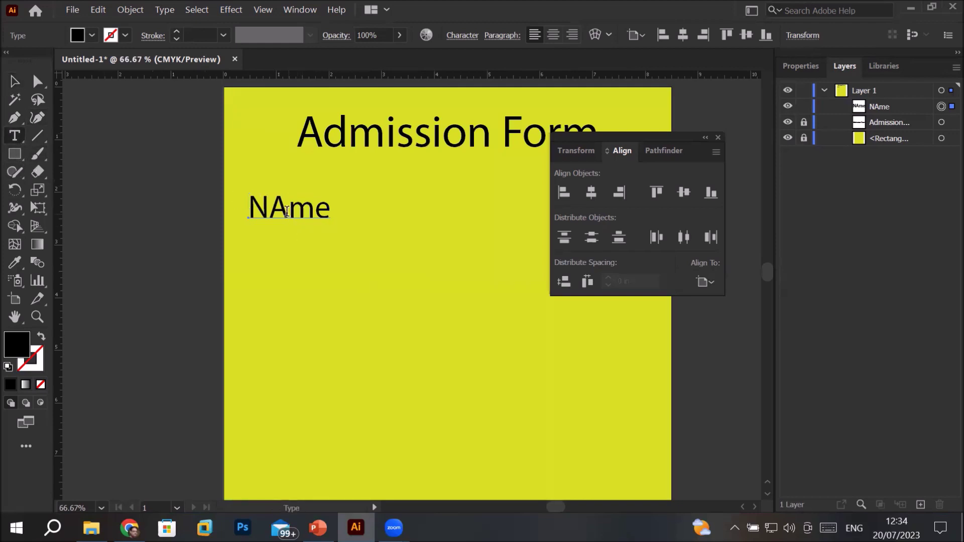
pyautogui.click(291, 209)
pyautogui.press('BackSpace')
pyautogui.write('a')
pyautogui.scroll(-1, 315, 243)
pyautogui.scroll(-1, 309, 240)
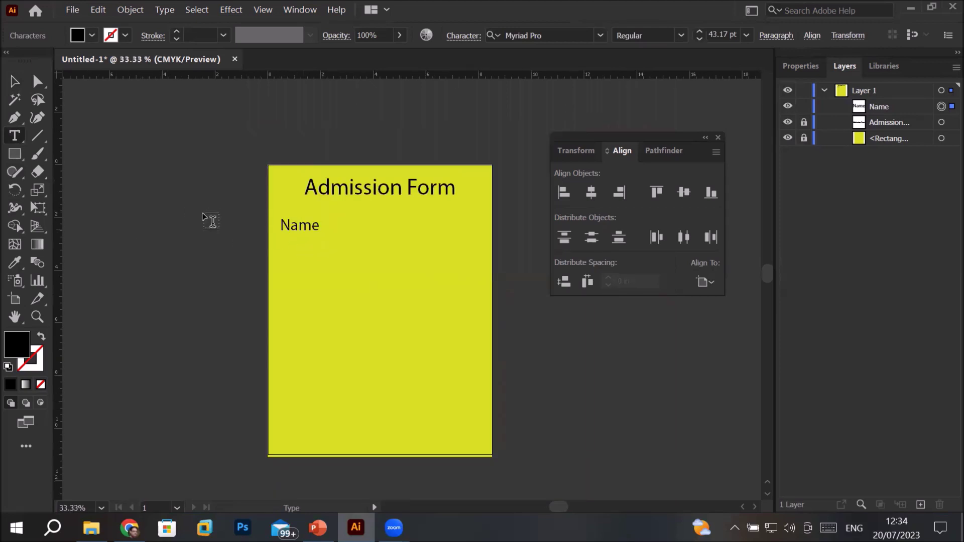
pyautogui.click(15, 154)
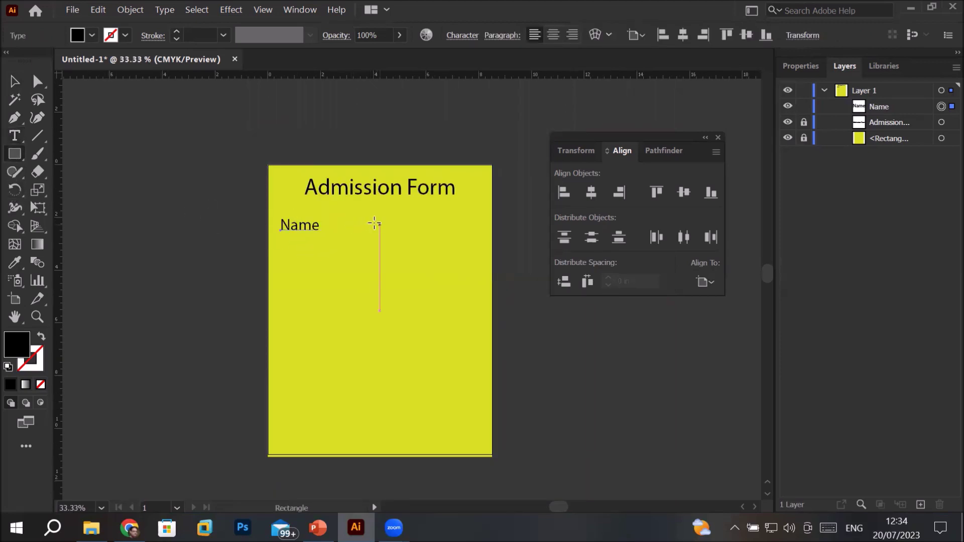
# - Draw a white, black-outlined square beside Name and duplicate it into a row of boxes
pyautogui.moveTo(332, 216); pyautogui.dragTo(350, 232)
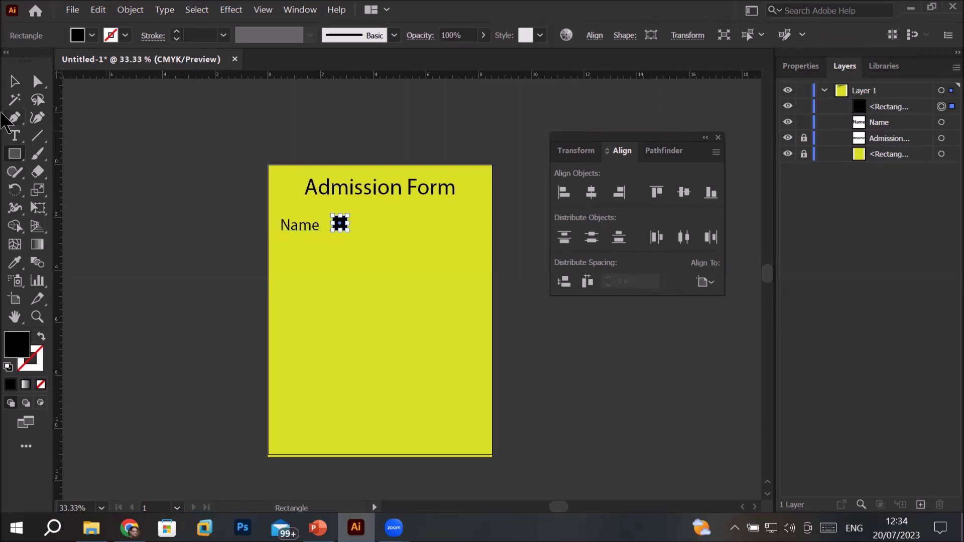
pyautogui.click(14, 81)
pyautogui.keyDown('alt'); pyautogui.scroll(2, 350, 222); pyautogui.keyUp('alt')
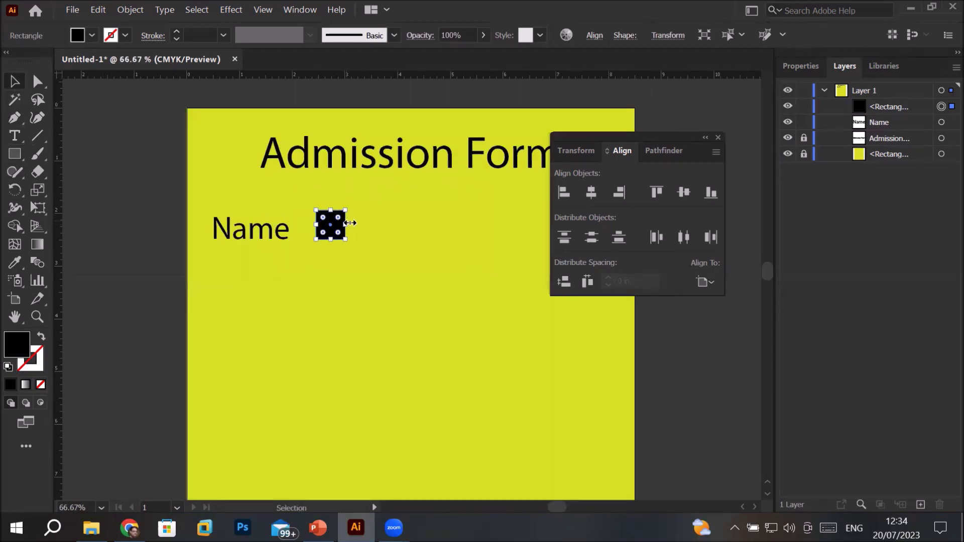
pyautogui.click(8, 368)
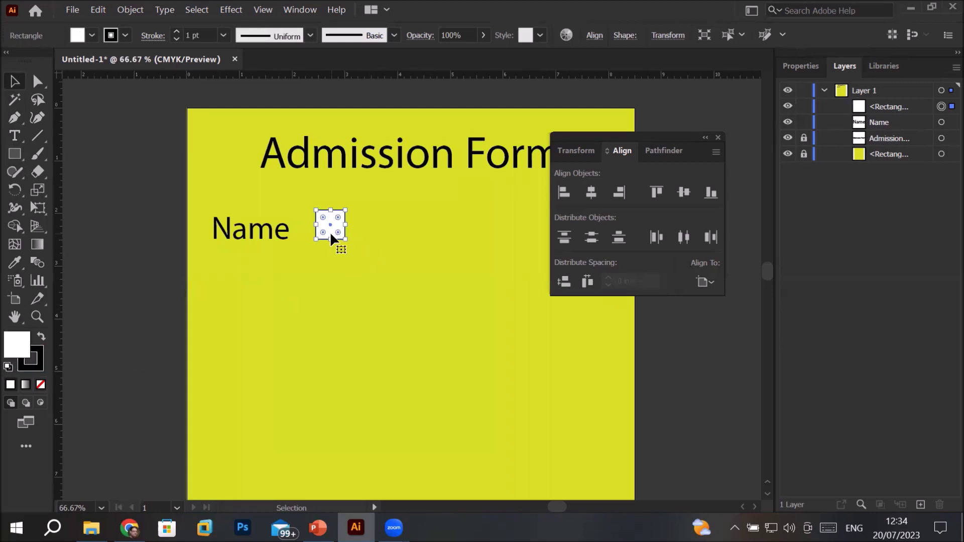
pyautogui.moveTo(331, 237)
pyautogui.keyDown('alt'); pyautogui.mouseDown()
pyautogui.moveTo(375, 239)
pyautogui.moveTo(368, 234)
pyautogui.mouseUp(); pyautogui.keyUp('alt')
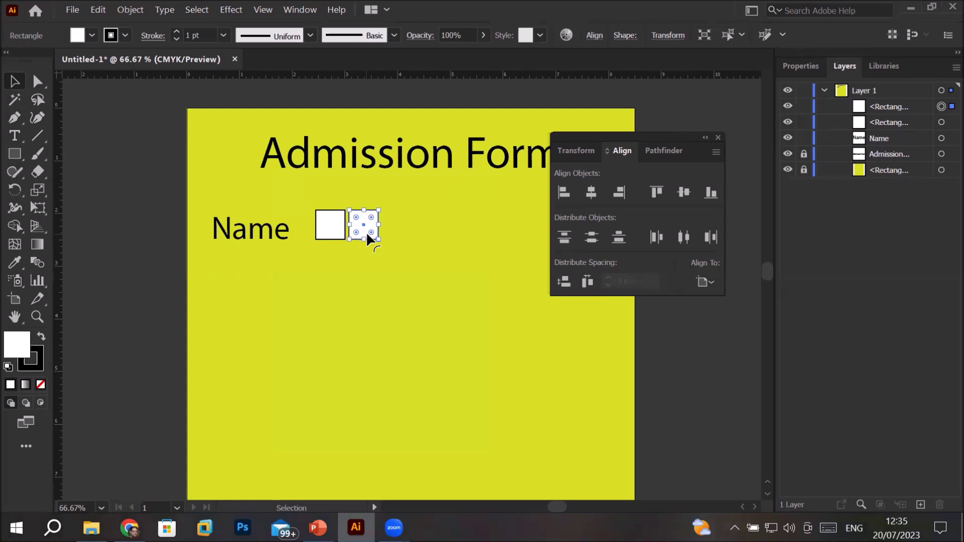
pyautogui.hotkey('ctrl', 'd')
pyautogui.hotkey('ctrl', 'd')
pyautogui.hotkey('ctrl', 'd')
pyautogui.hotkey('ctrl', 'd')
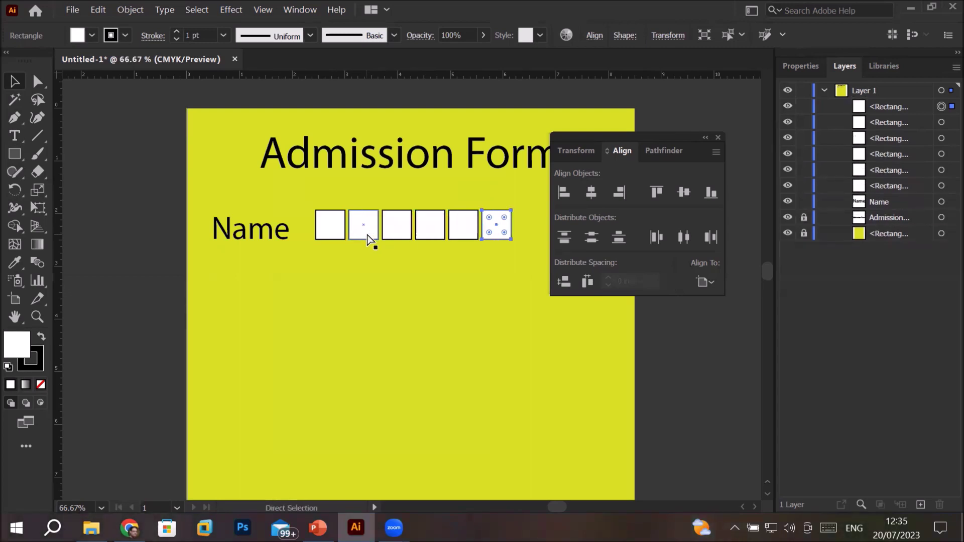
pyautogui.hotkey('ctrl', 'd')
pyautogui.hotkey('ctrl', 'd')
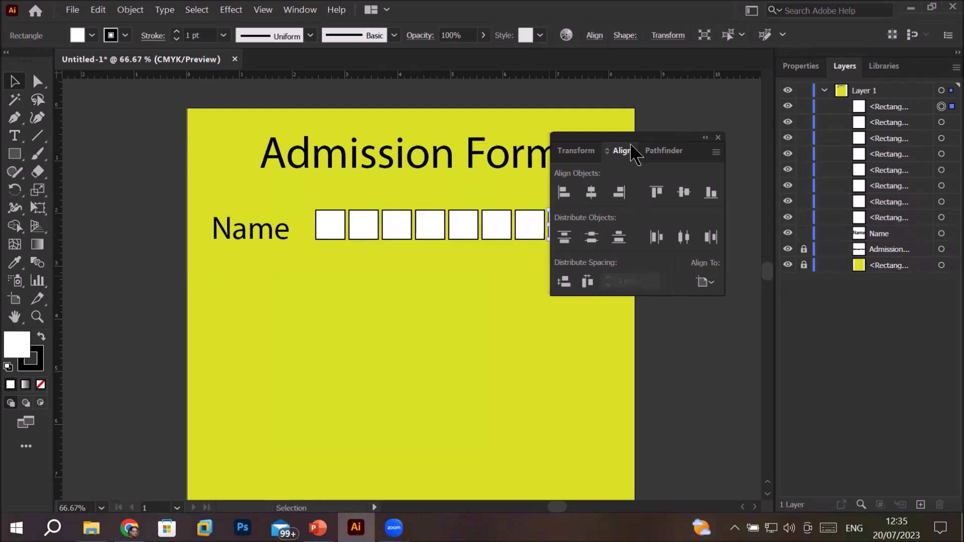
pyautogui.moveTo(638, 149); pyautogui.dragTo(753, 146)
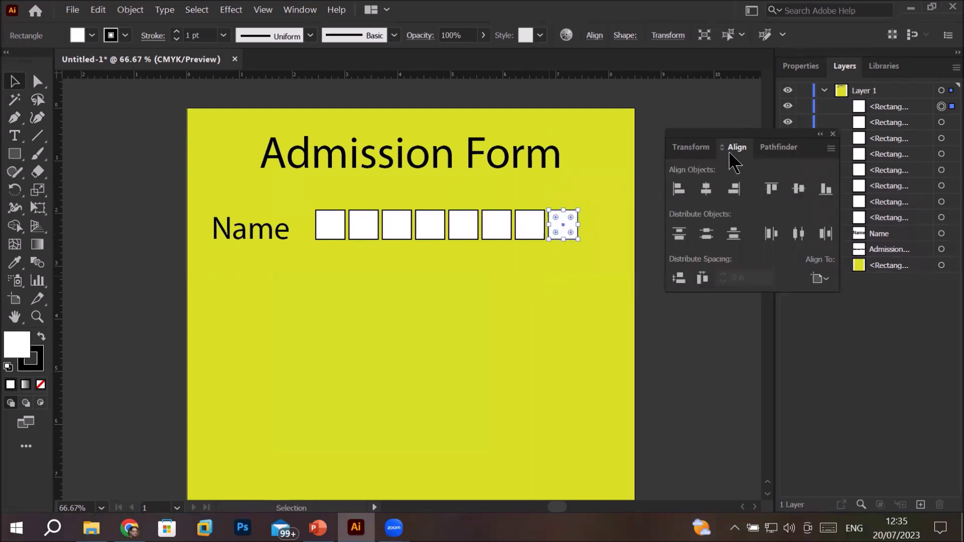
pyautogui.click(430, 277)
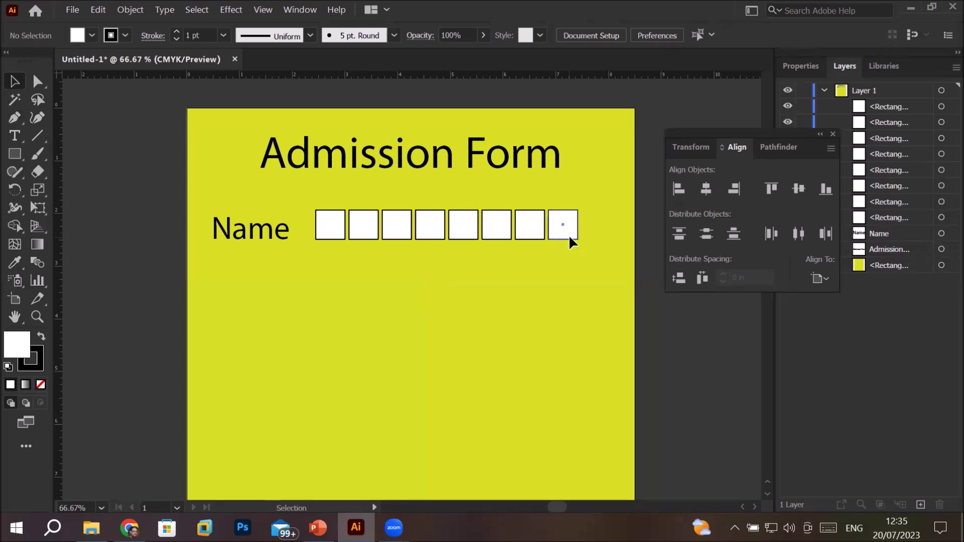
# - Nudge the Name-row boxes into rough positions beside the label, then marquee-select all eight
pyautogui.moveTo(567, 234); pyautogui.dragTo(614, 236)
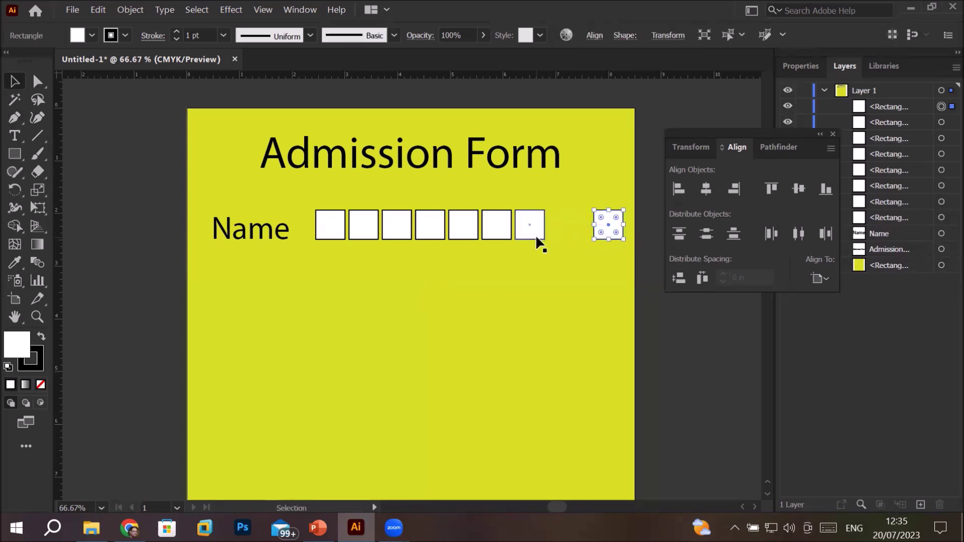
pyautogui.moveTo(535, 234); pyautogui.dragTo(558, 236)
pyautogui.moveTo(497, 236)
pyautogui.mouseDown()
pyautogui.moveTo(511, 236)
pyautogui.moveTo(492, 240)
pyautogui.mouseUp()
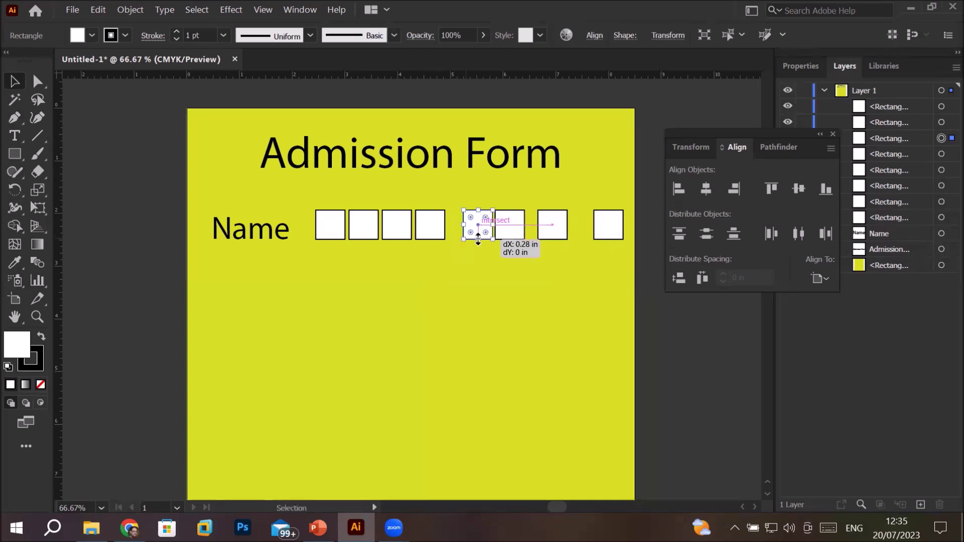
pyautogui.moveTo(425, 236)
pyautogui.mouseDown()
pyautogui.moveTo(436, 236)
pyautogui.moveTo(407, 231)
pyautogui.mouseUp()
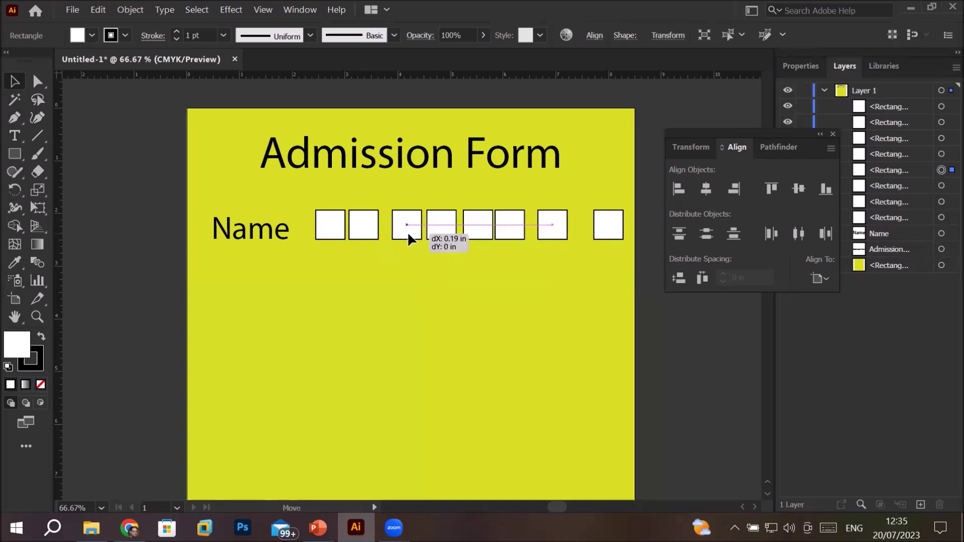
pyautogui.click(354, 241)
pyautogui.moveTo(360, 233); pyautogui.dragTo(367, 234)
pyautogui.click(353, 304)
pyautogui.moveTo(294, 193); pyautogui.dragTo(322, 226)
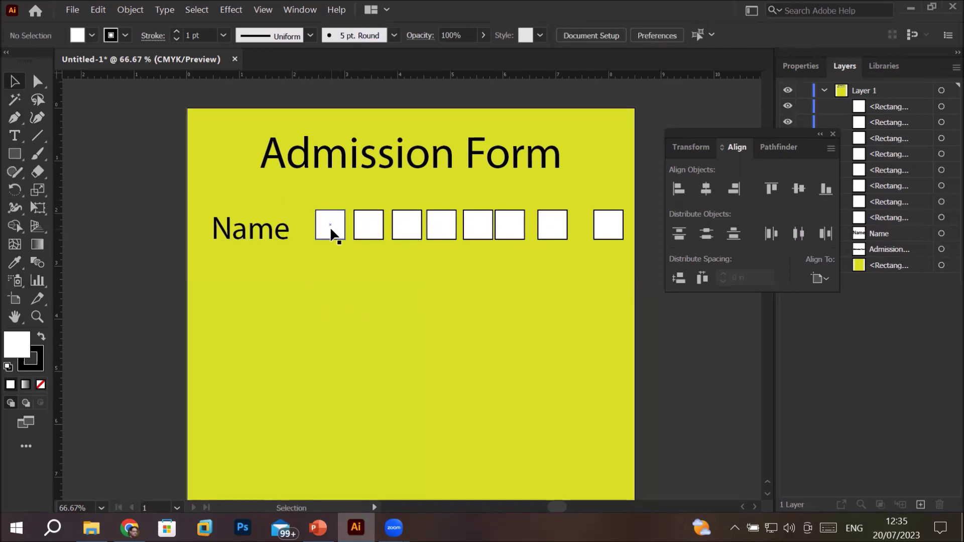
pyautogui.moveTo(325, 233); pyautogui.dragTo(311, 234)
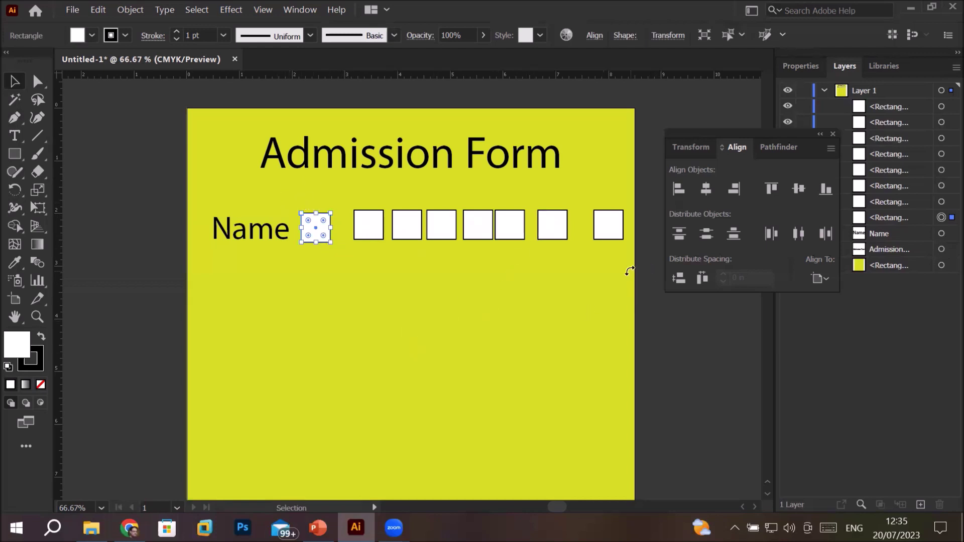
pyautogui.click(146, 159)
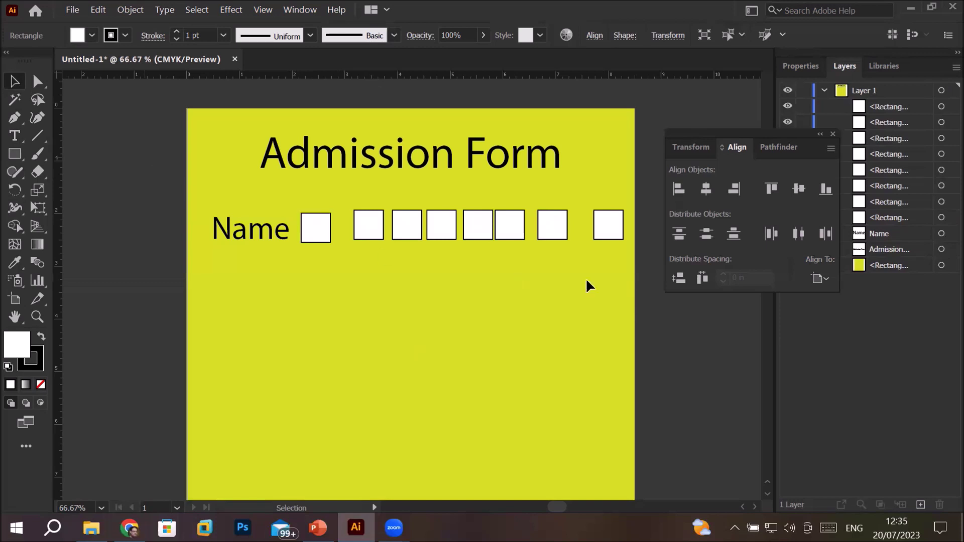
pyautogui.moveTo(632, 258); pyautogui.dragTo(298, 230)
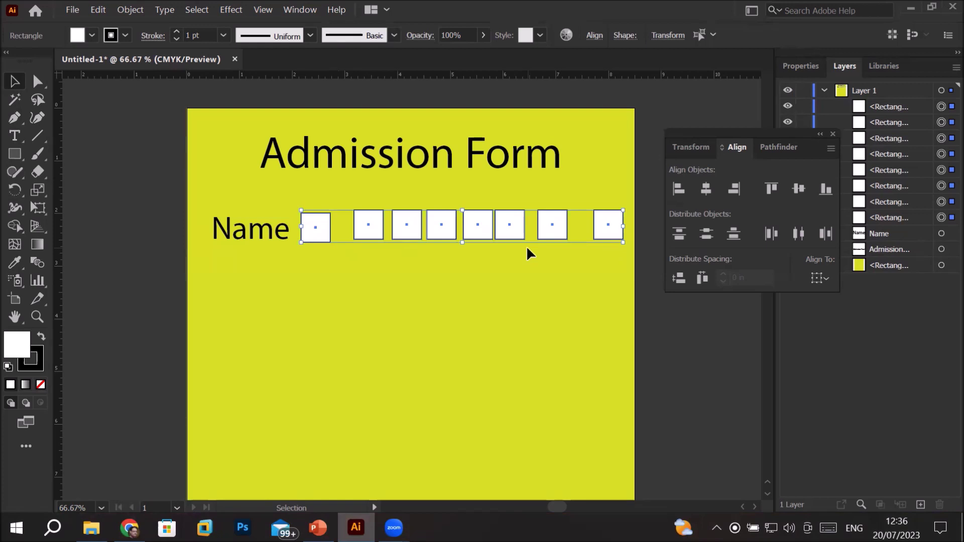
# - Bottom-align all eight boxes to the first box as key object
pyautogui.click(822, 282)
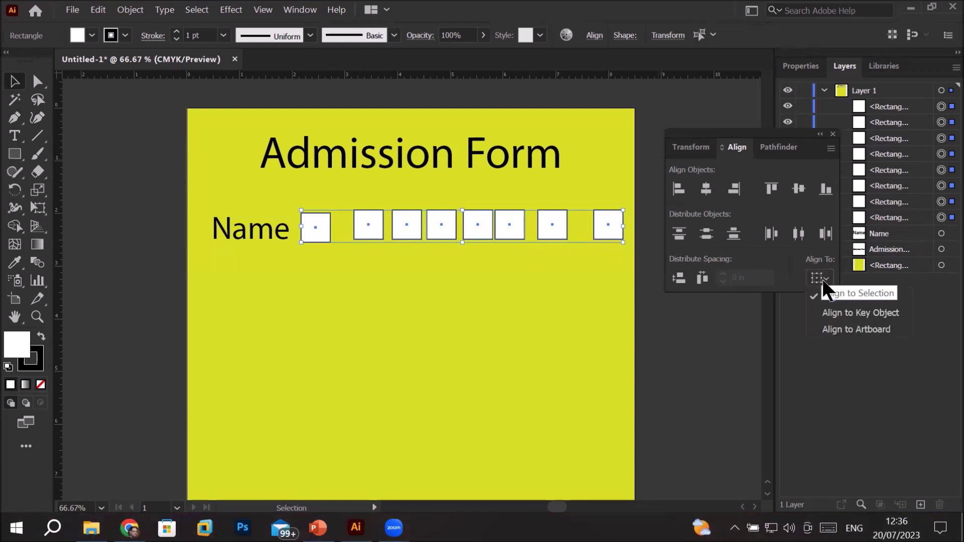
pyautogui.click(871, 312)
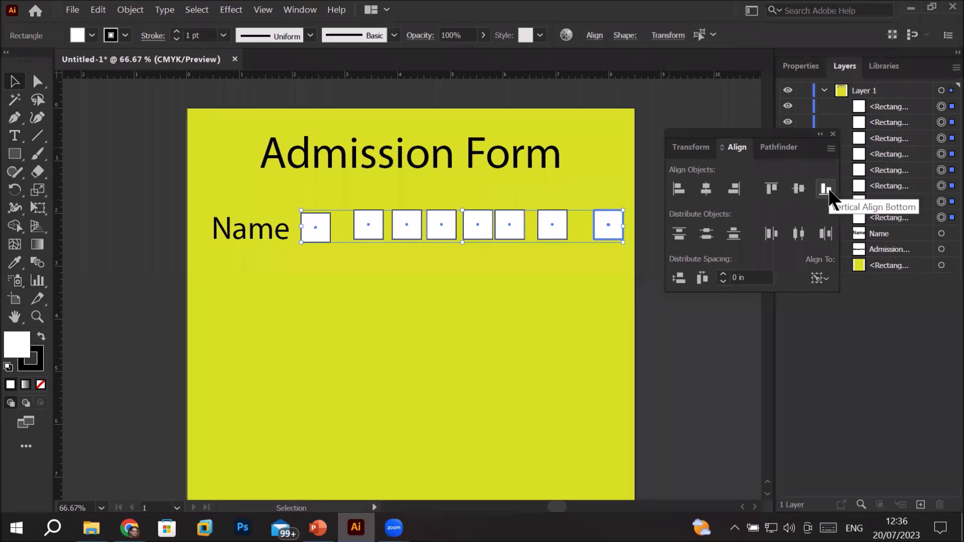
pyautogui.click(321, 223)
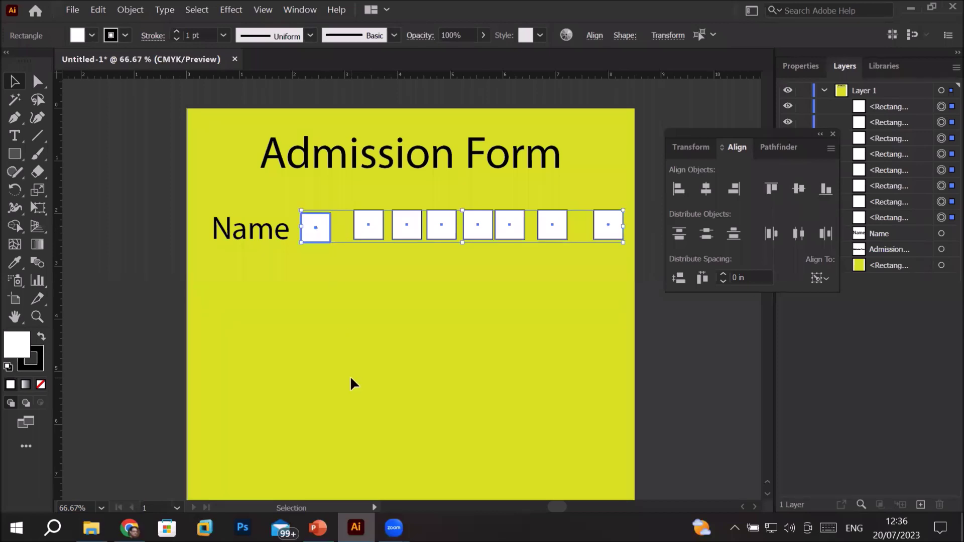
pyautogui.scroll(3, 314, 242)
pyautogui.scroll(3, 314, 242)
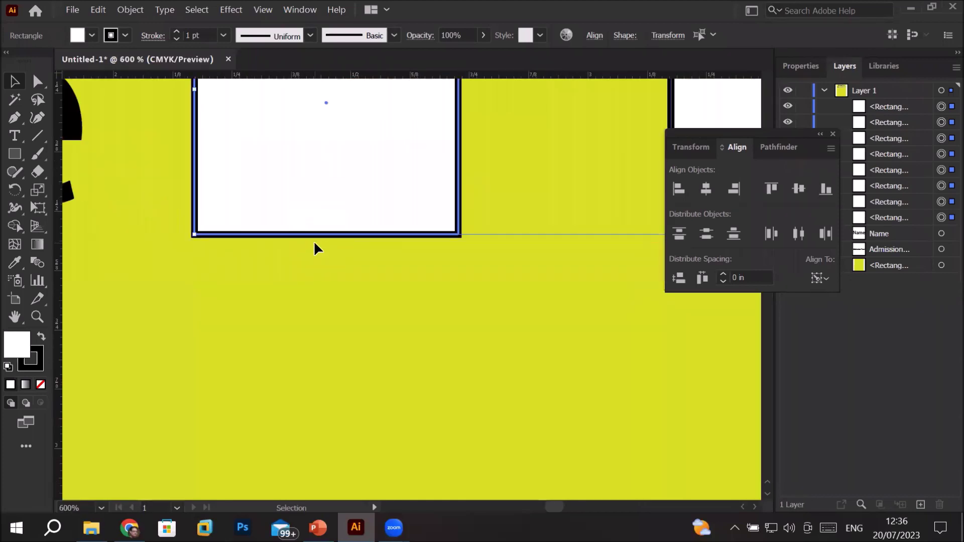
pyautogui.scroll(-2, 315, 240)
pyautogui.scroll(-2, 315, 240)
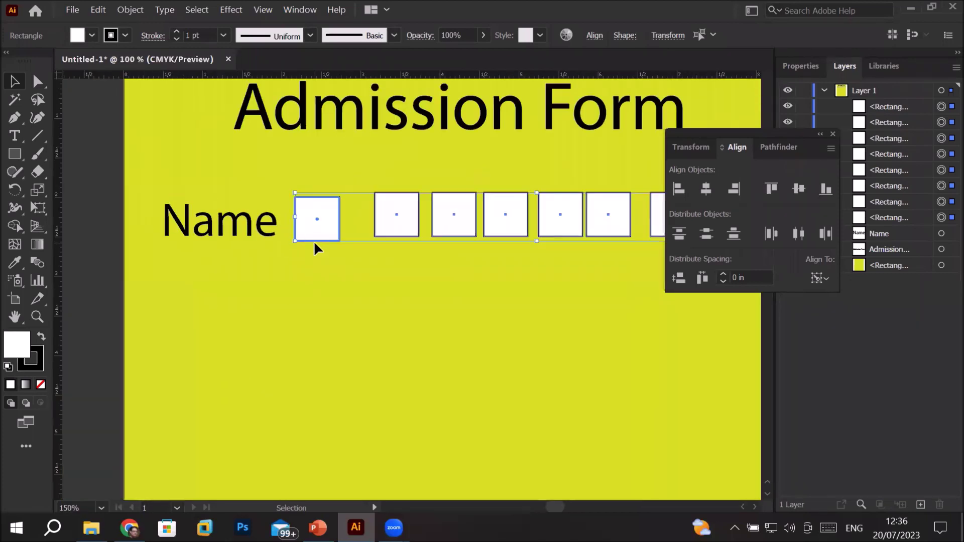
pyautogui.scroll(-1, 315, 240)
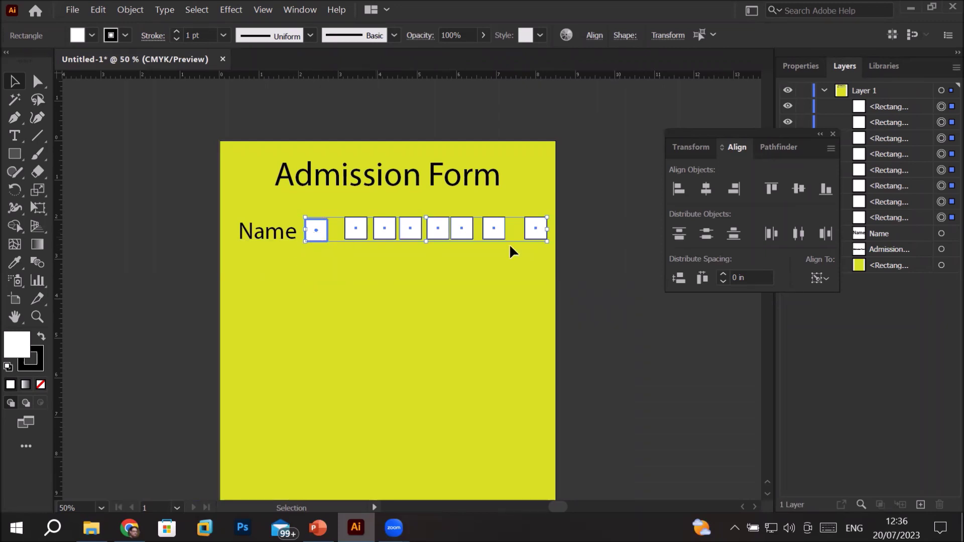
pyautogui.click(824, 191)
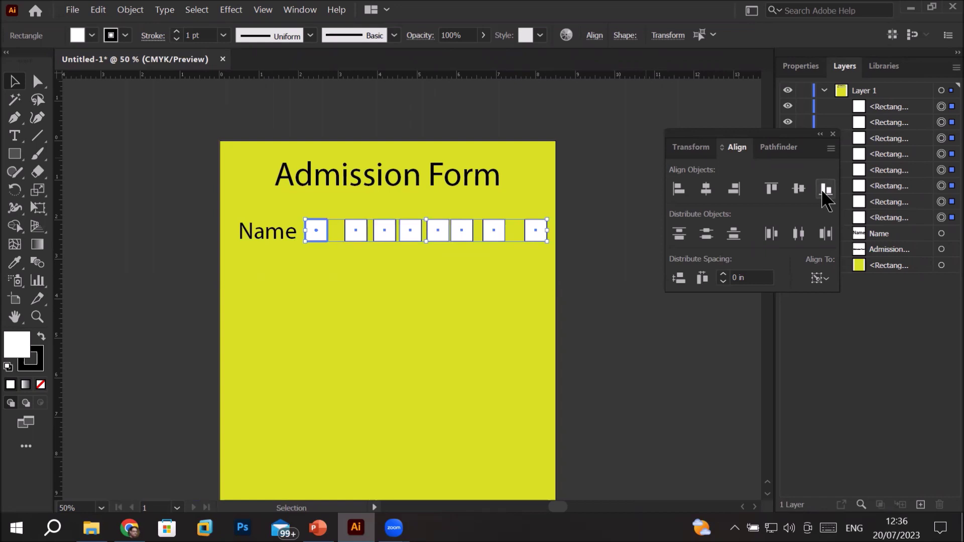
pyautogui.scroll(2, 582, 230)
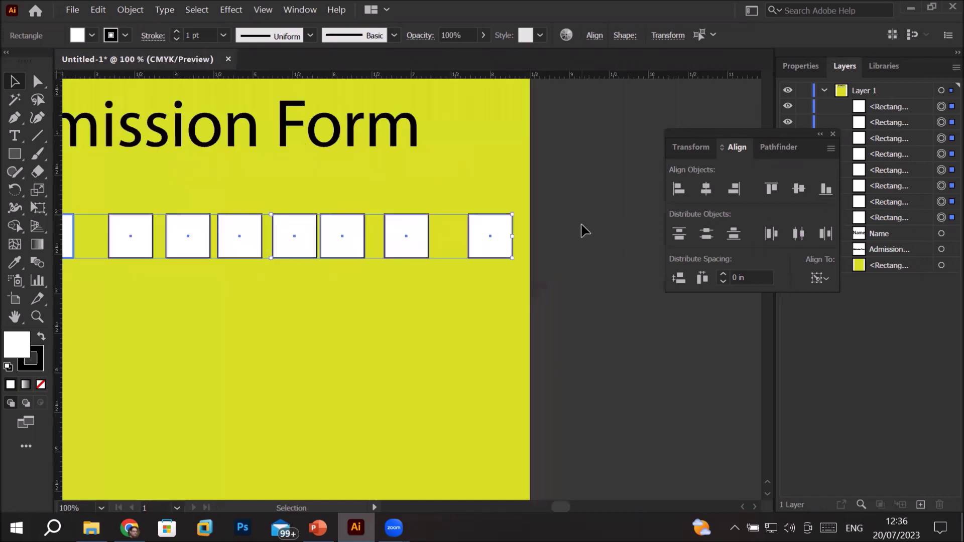
pyautogui.scroll(-1, 581, 230)
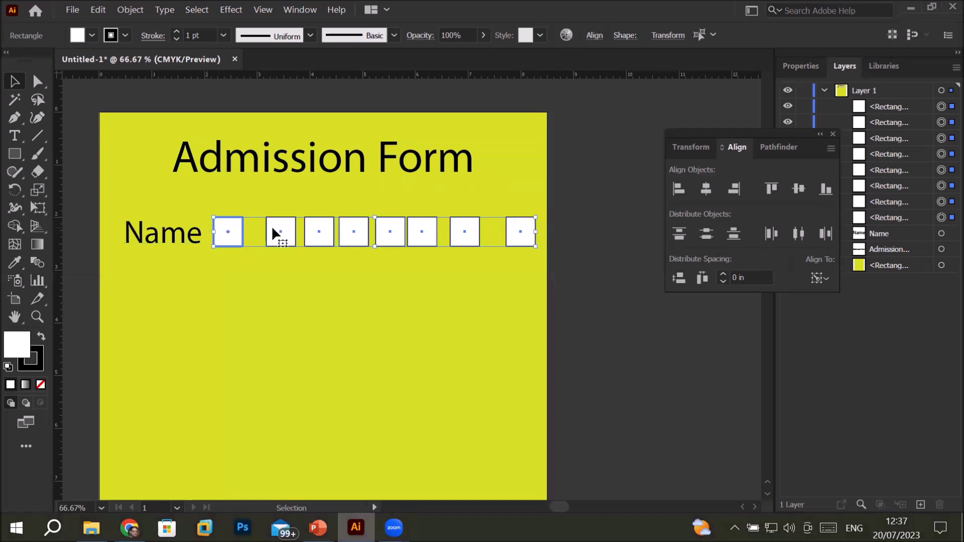
# - Try distributing the boxes by centres relative to the selection, then undo it
pyautogui.click(819, 278)
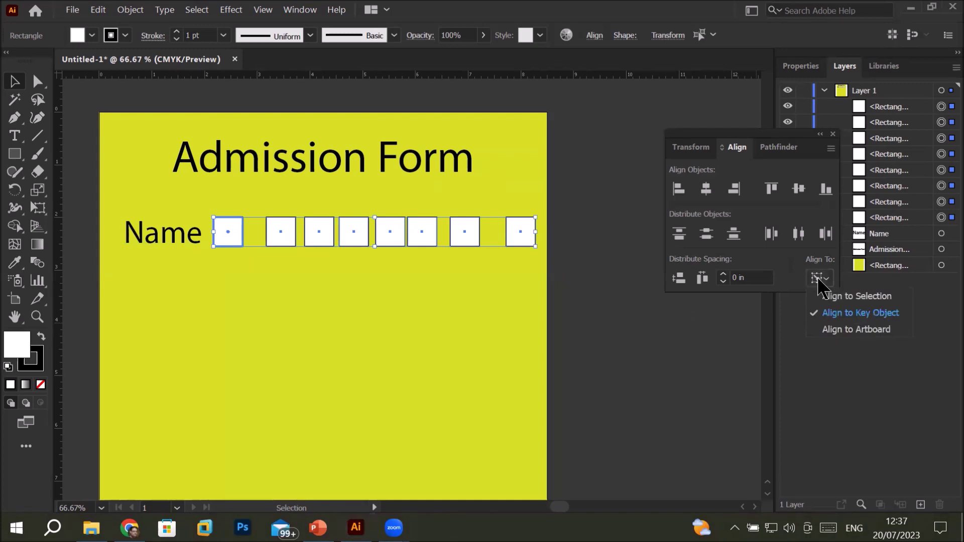
pyautogui.click(865, 296)
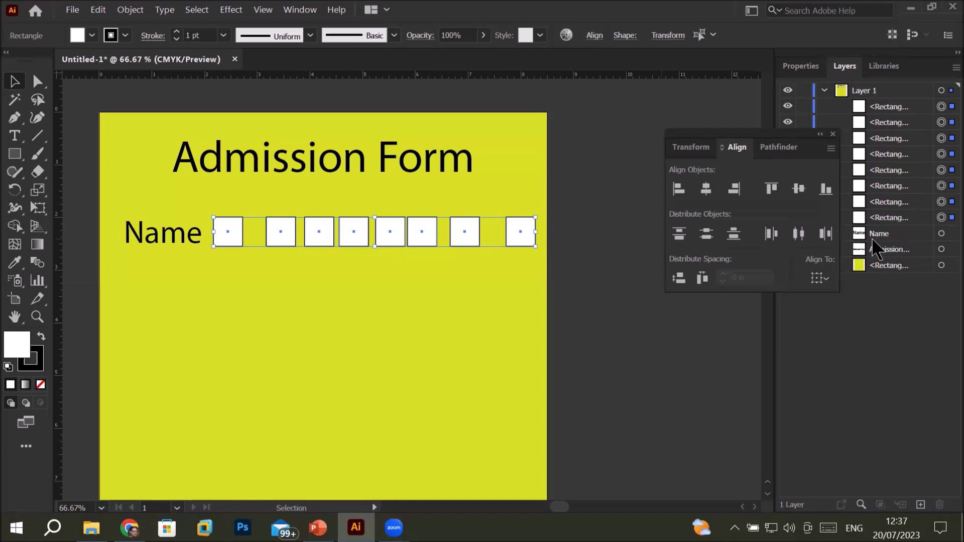
pyautogui.click(801, 236)
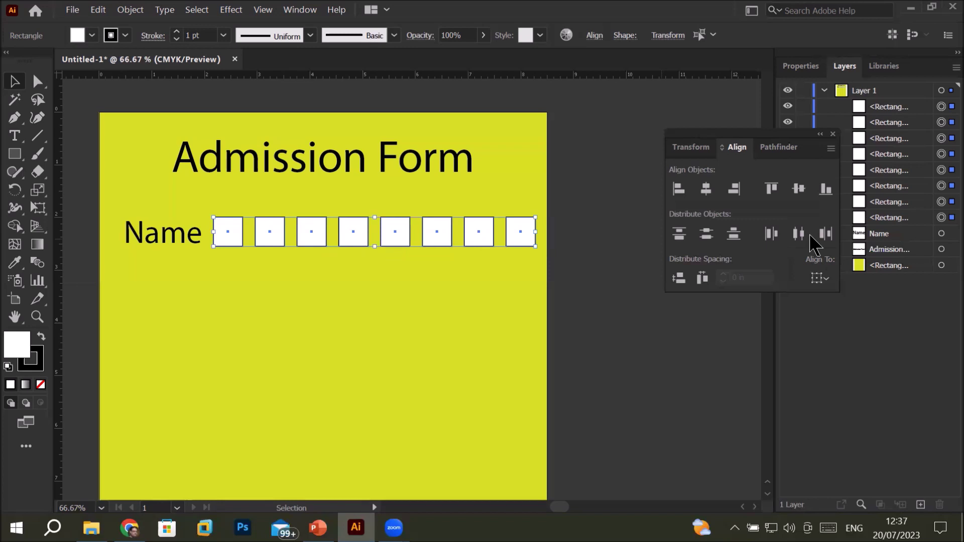
pyautogui.hotkey('ctrl', 'z')
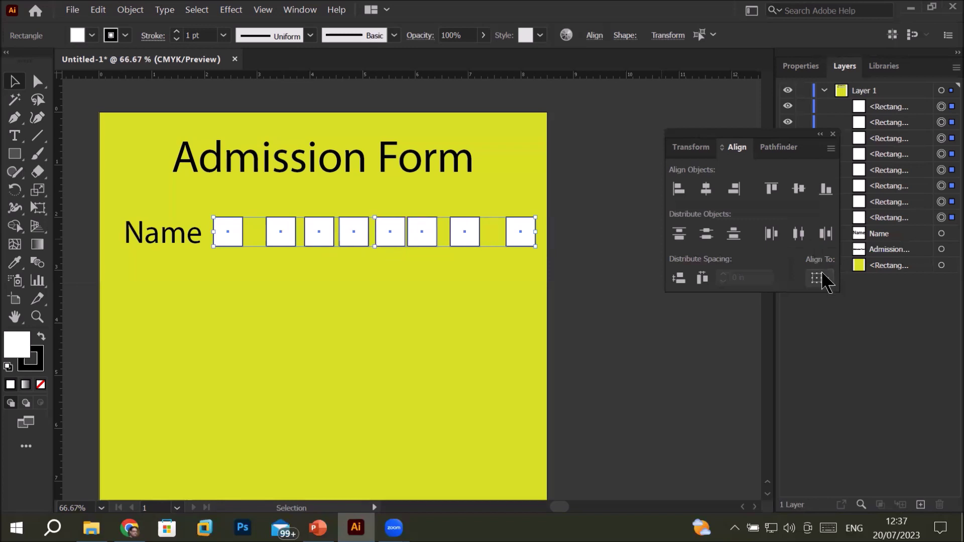
# - Set Align To Key Object with the first box as the key
pyautogui.click(819, 278)
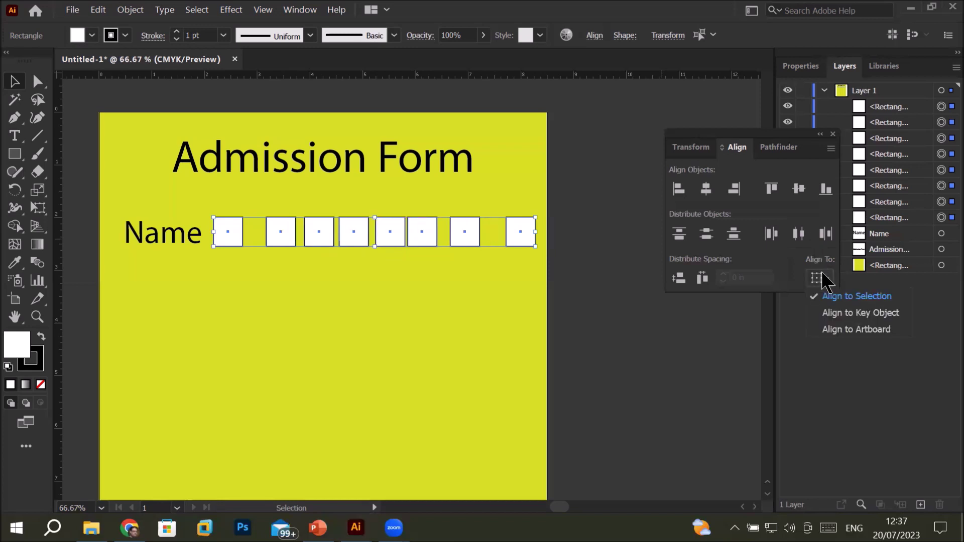
pyautogui.click(841, 313)
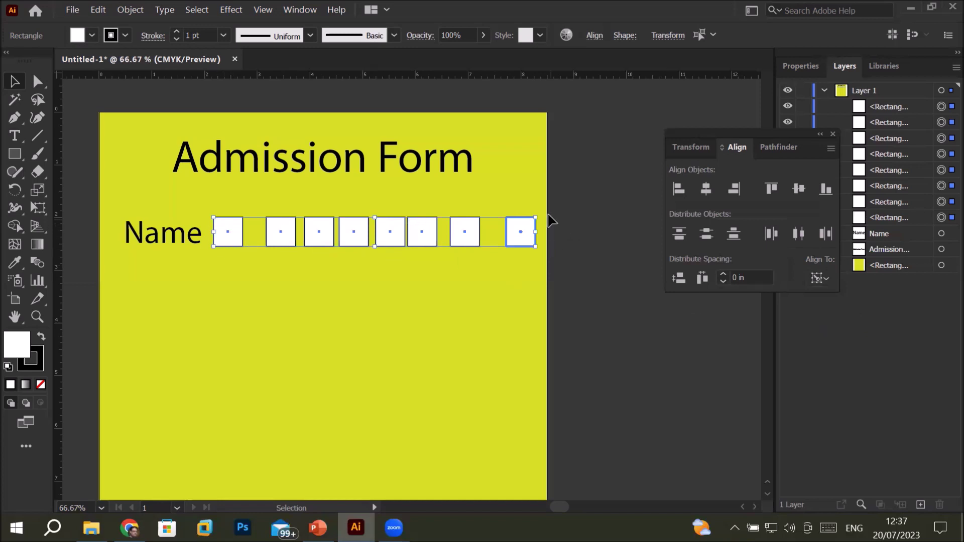
pyautogui.click(216, 226)
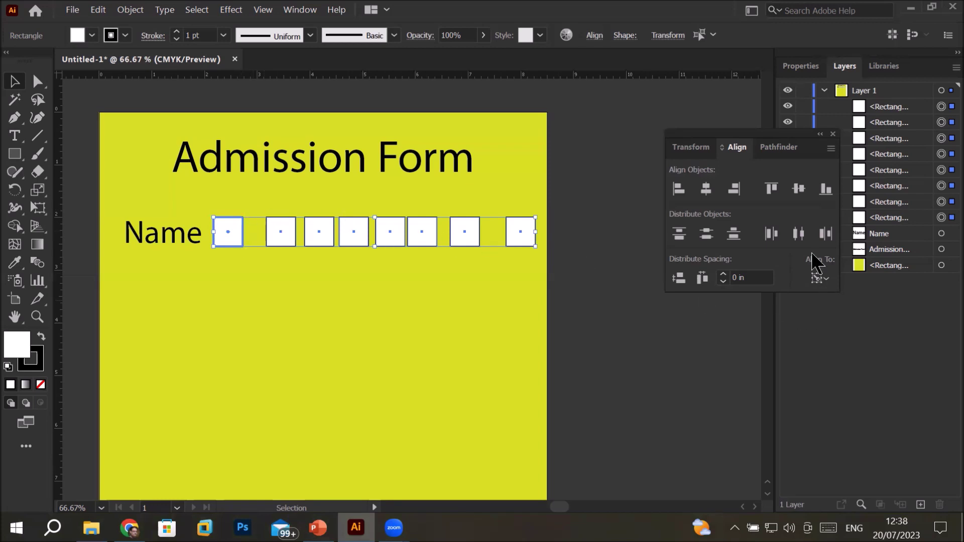
# - Set Distribute Spacing to 0 in and distribute the boxes by left edges
pyautogui.click(741, 278)
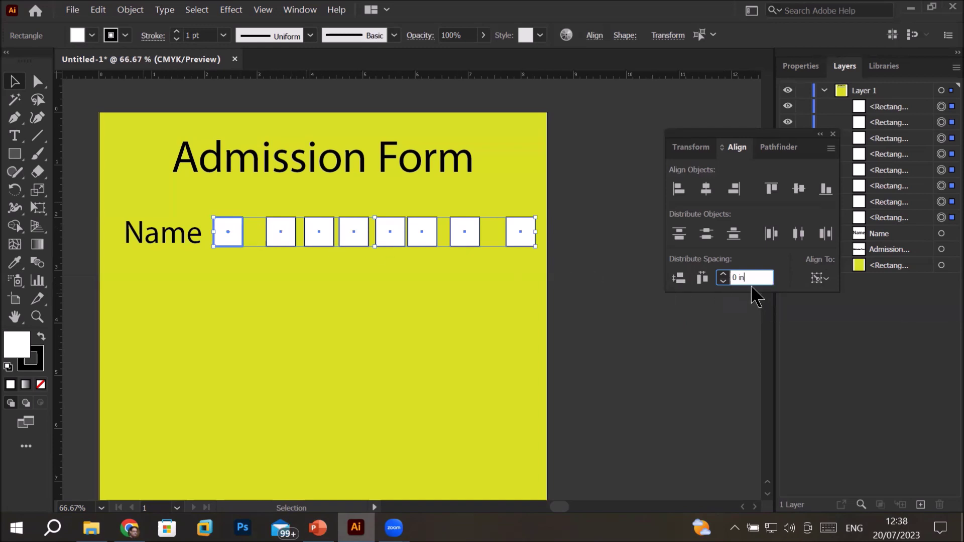
pyautogui.moveTo(756, 276); pyautogui.dragTo(706, 270)
pyautogui.click(723, 281)
pyautogui.click(723, 281)
pyautogui.click(723, 281)
pyautogui.click(723, 275)
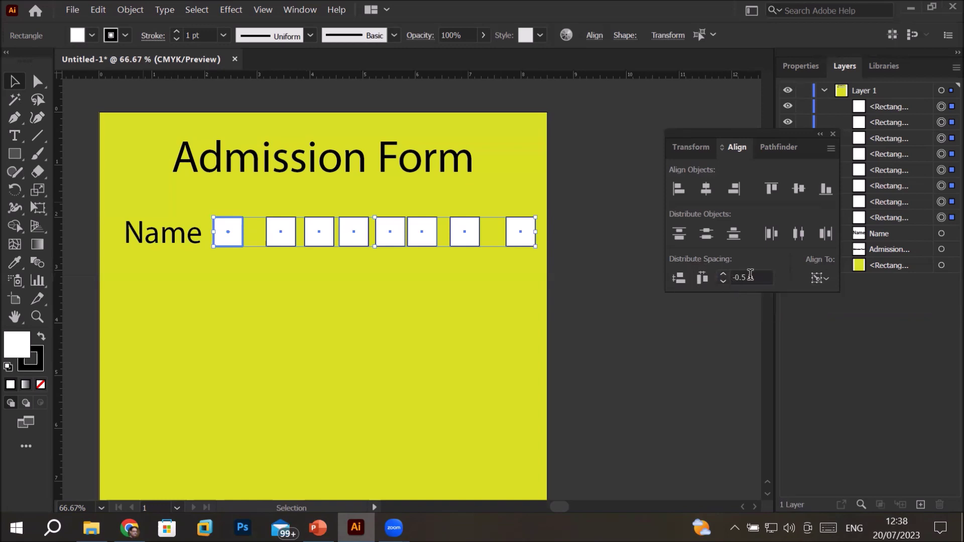
pyautogui.click(821, 279)
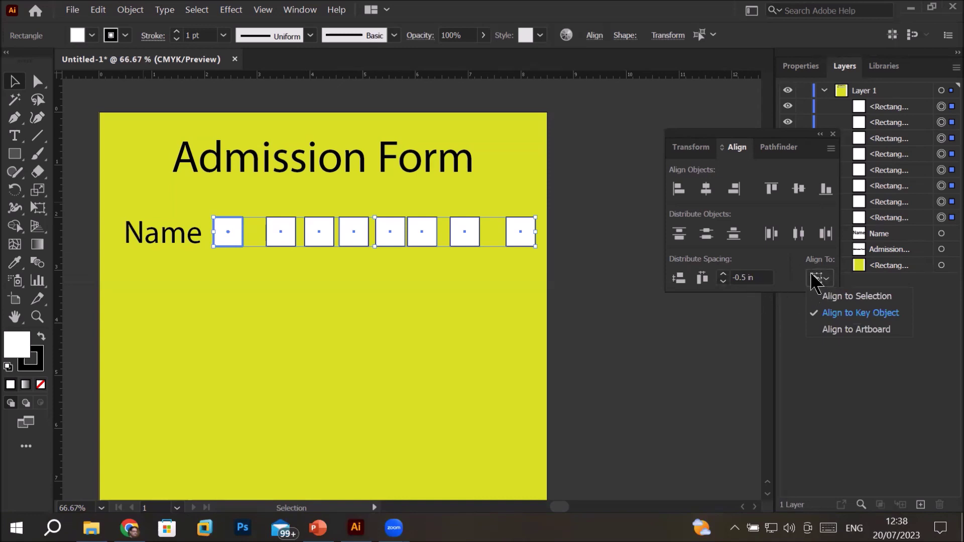
pyautogui.click(729, 280)
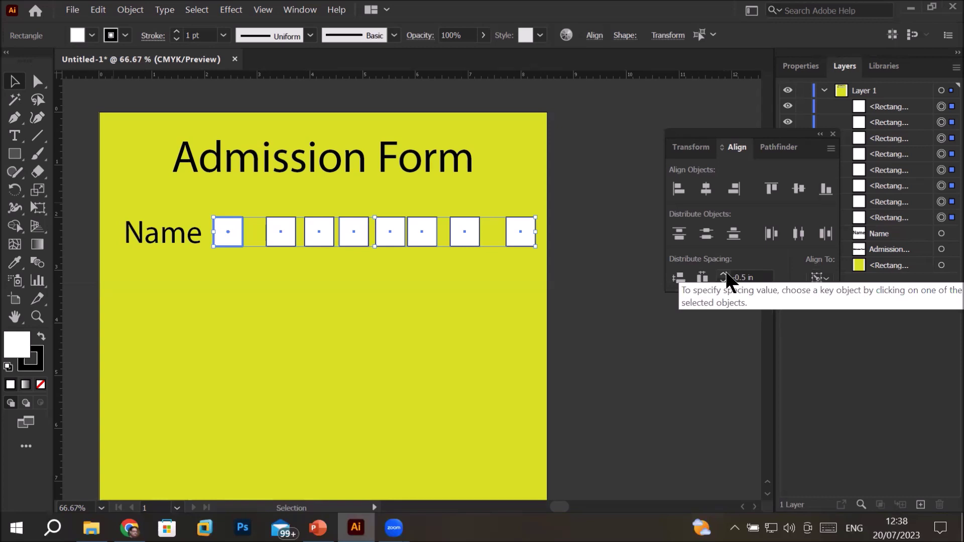
pyautogui.click(726, 275)
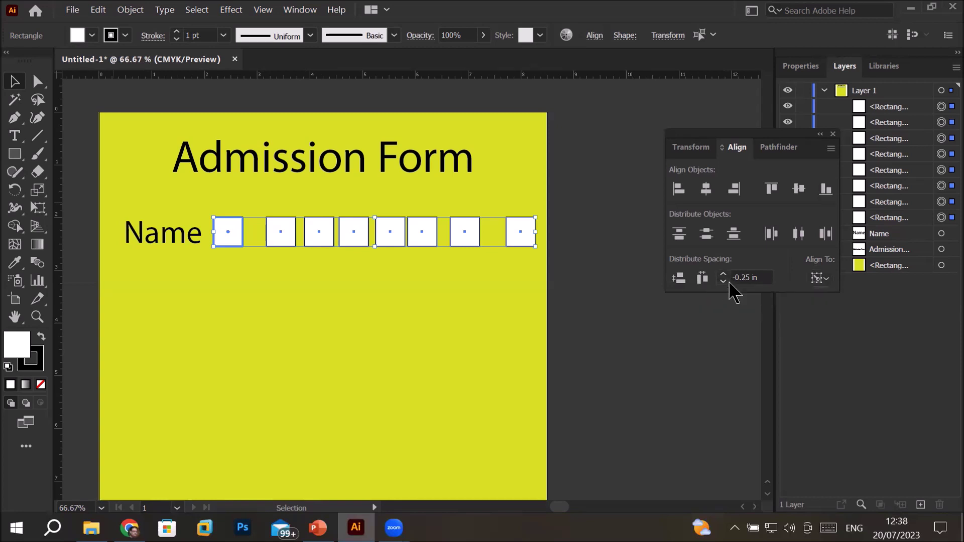
pyautogui.click(726, 274)
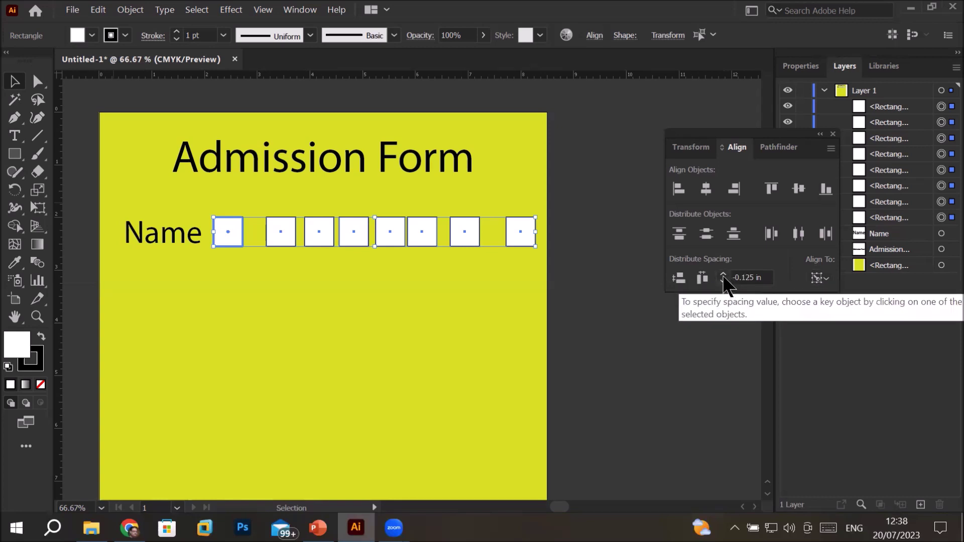
pyautogui.click(726, 273)
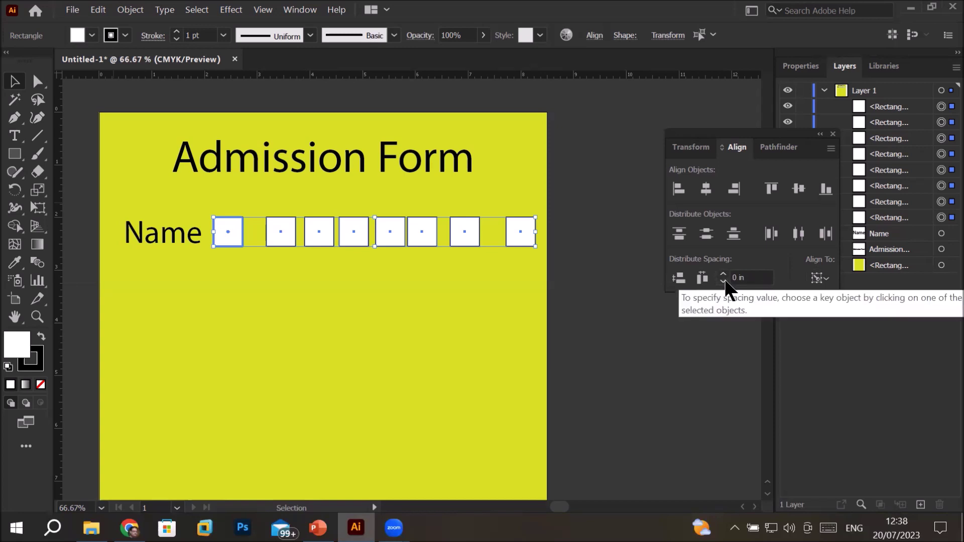
pyautogui.click(772, 232)
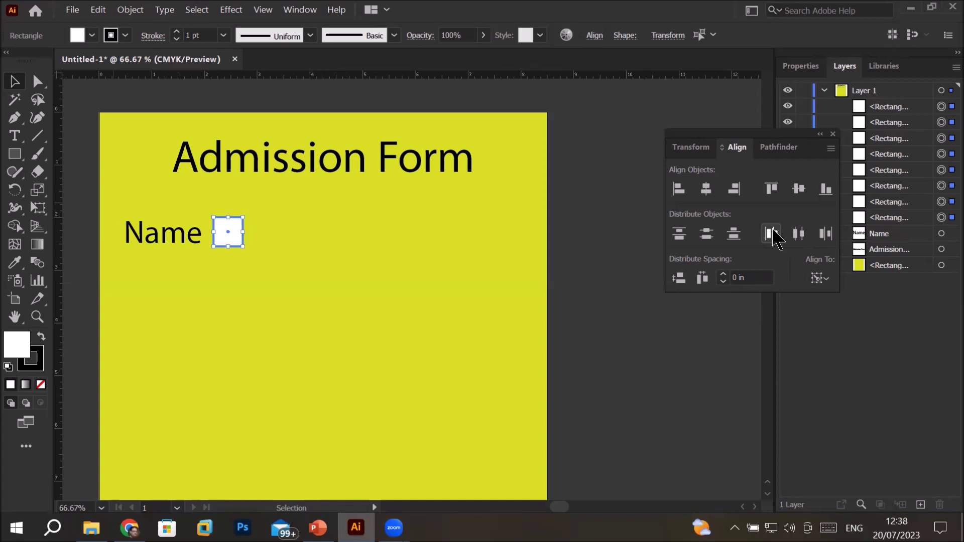
# - Undo the collapsed layout and make the first box the key object
pyautogui.hotkey('ctrl', 'z')
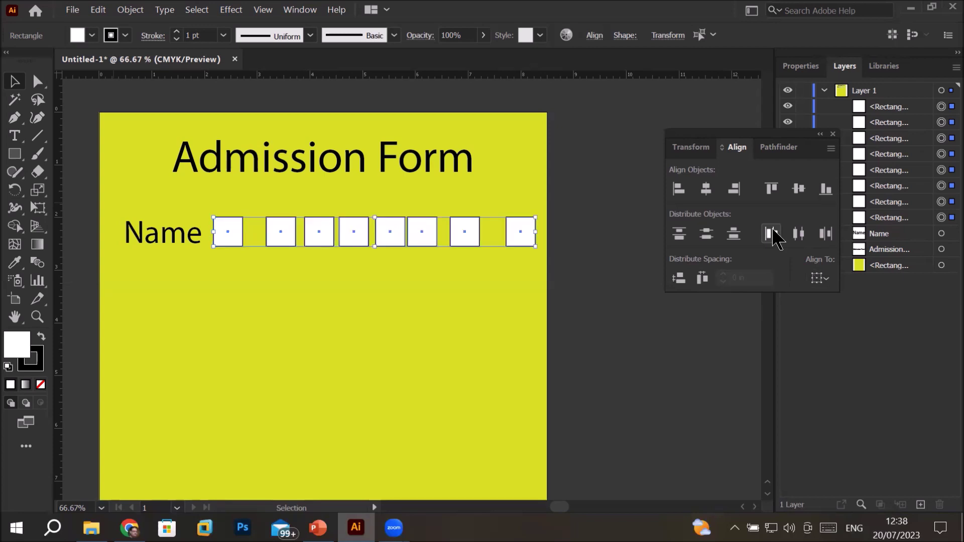
pyautogui.click(820, 277)
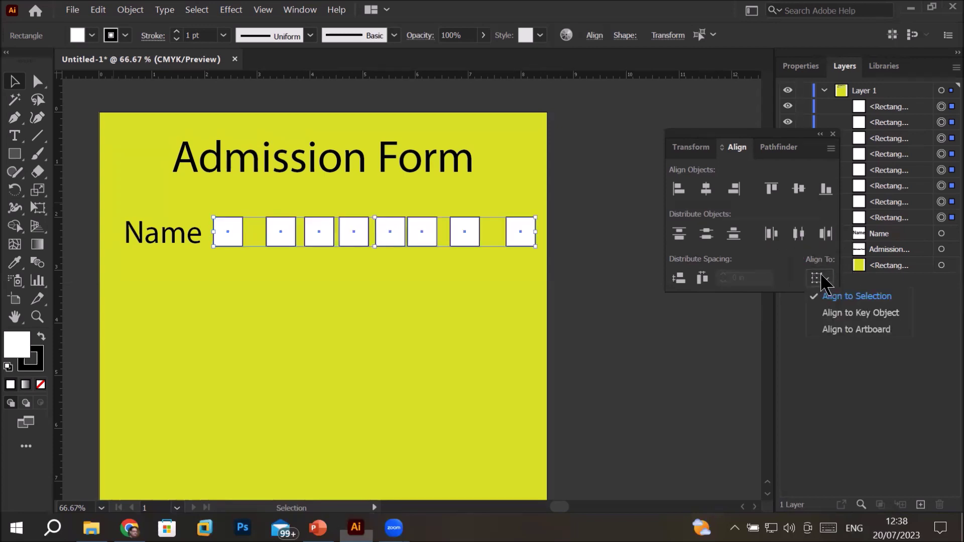
pyautogui.click(855, 312)
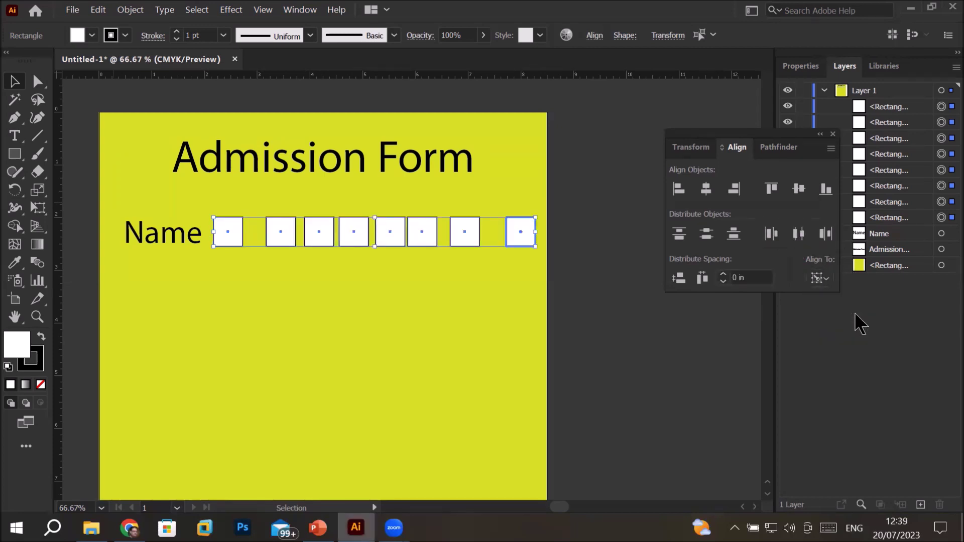
pyautogui.click(230, 227)
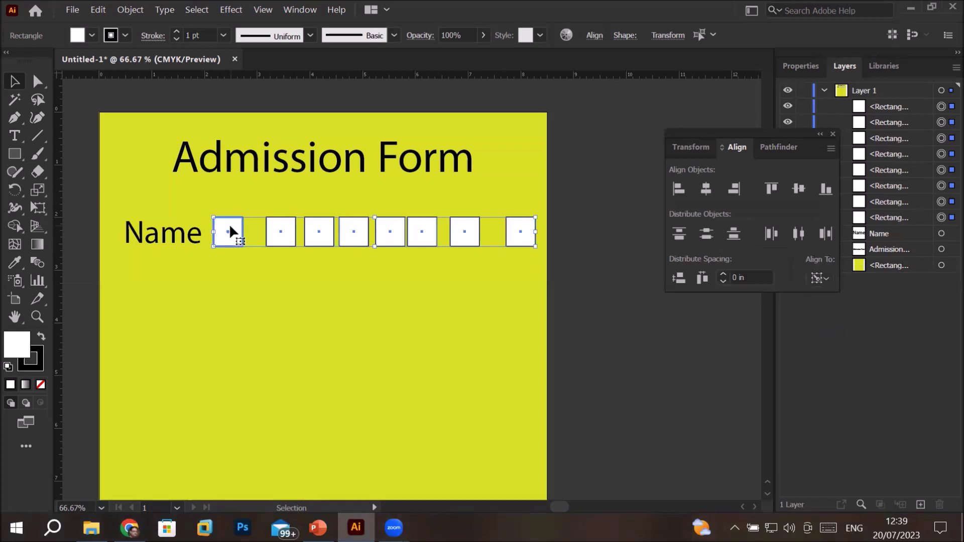
# - Raise Distribute Spacing to 1 in and apply Horizontal Distribute Space
pyautogui.click(753, 278)
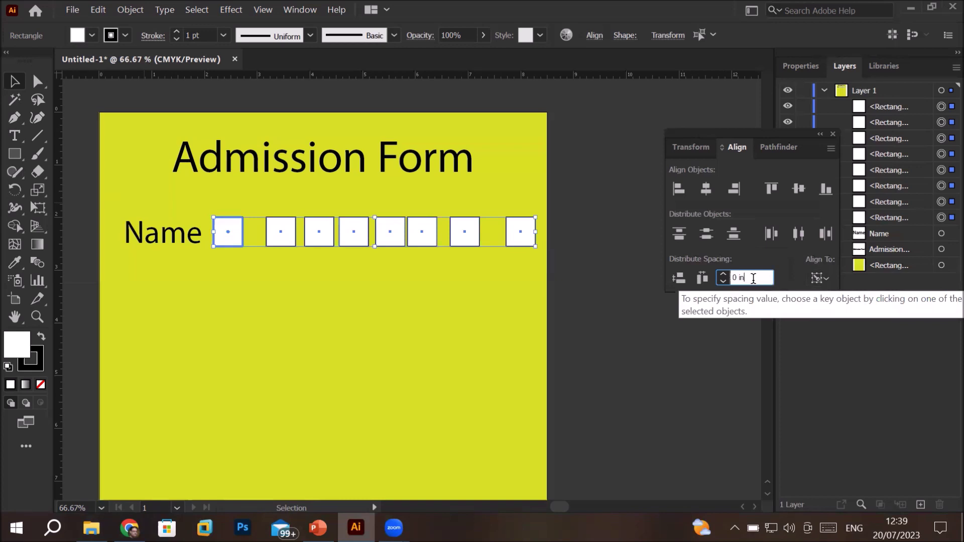
pyautogui.press('Return')
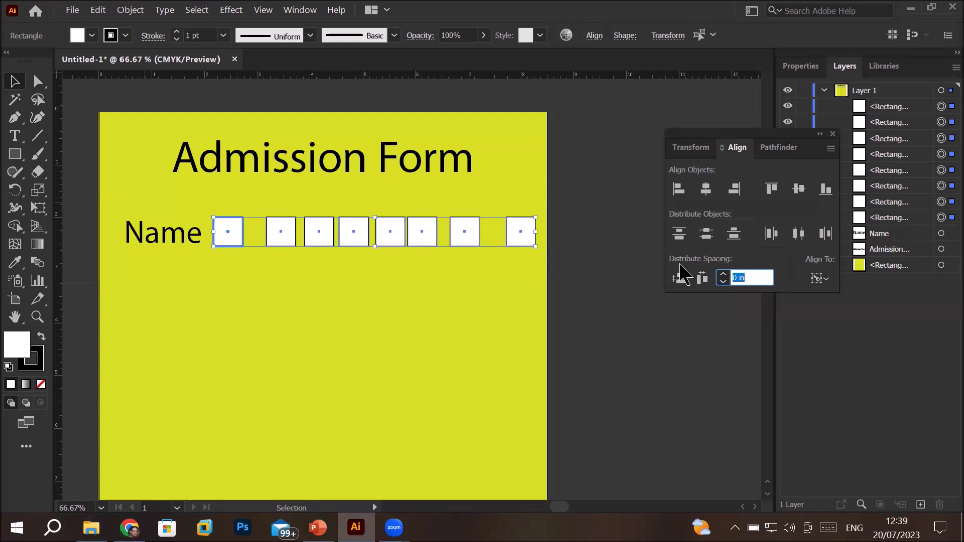
pyautogui.click(724, 275)
pyautogui.tripleClick(723, 276)
pyautogui.click(724, 275)
pyautogui.click(723, 275)
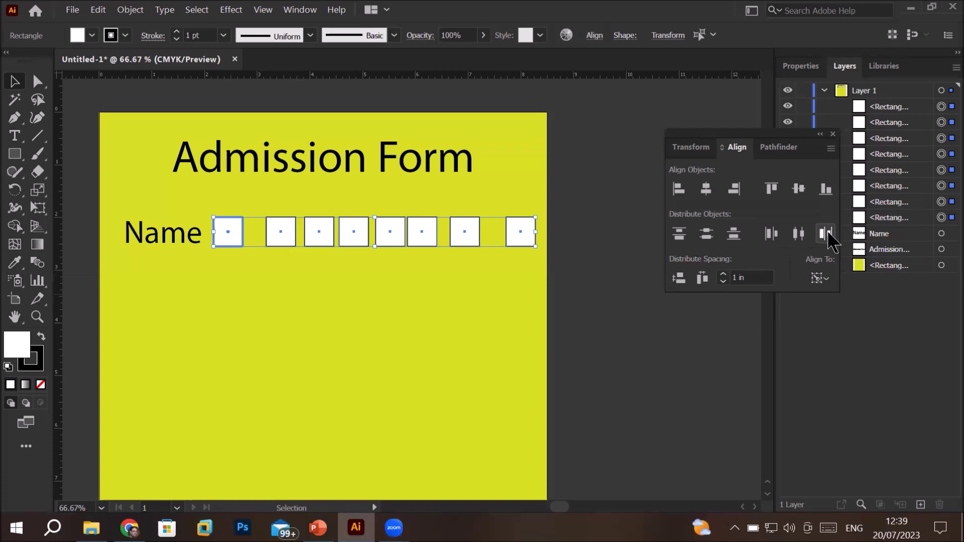
pyautogui.click(827, 234)
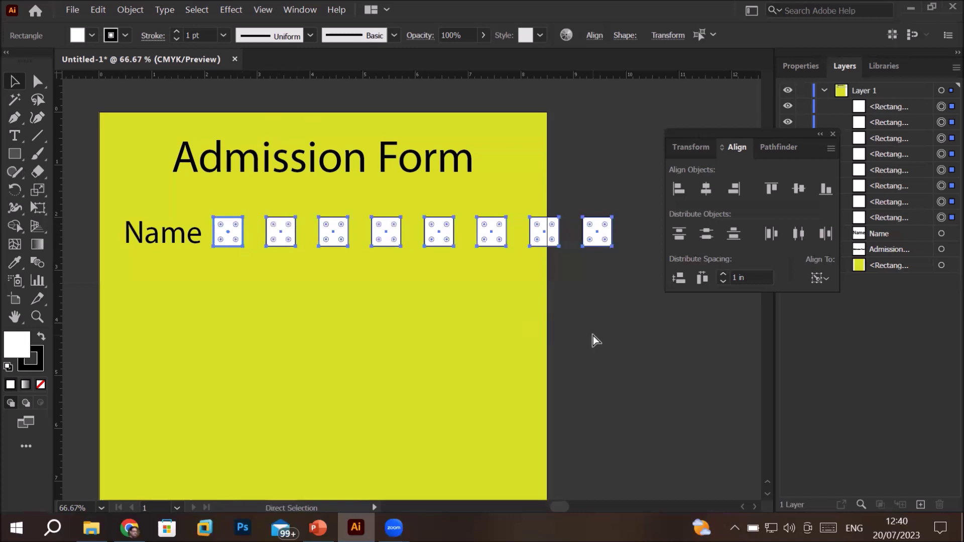
# - Undo the wide spacing and try centre and left-edge distribution of the boxes
pyautogui.hotkey('ctrl', 'z')
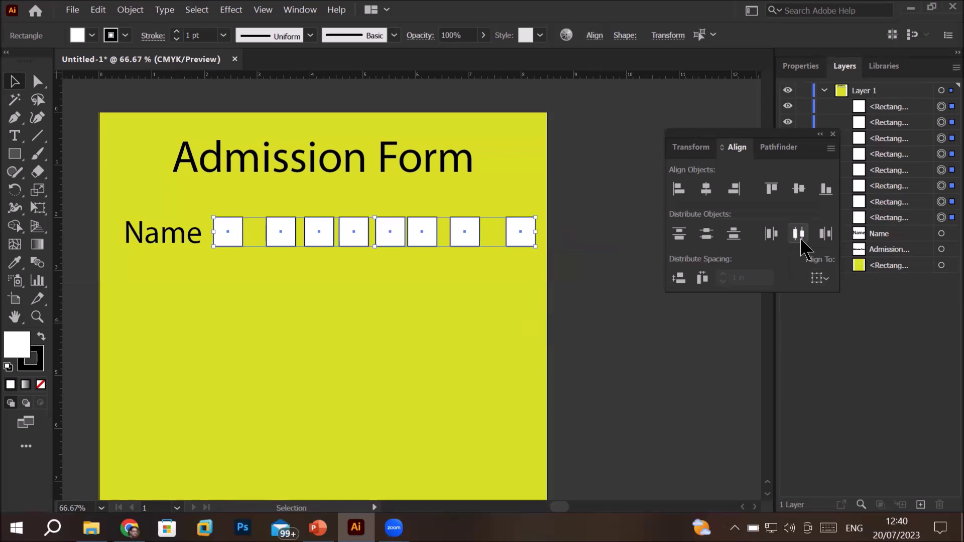
pyautogui.click(800, 234)
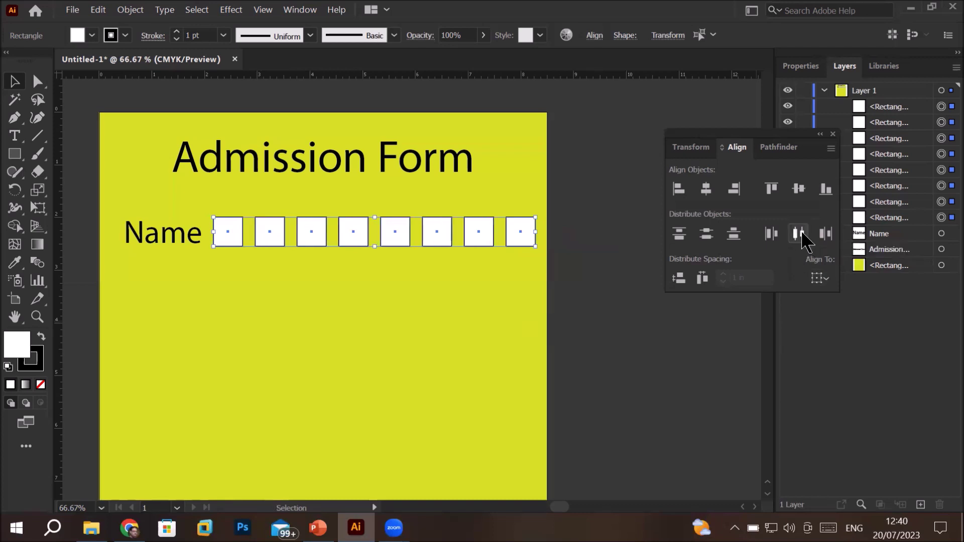
pyautogui.hotkey('ctrl', 'z')
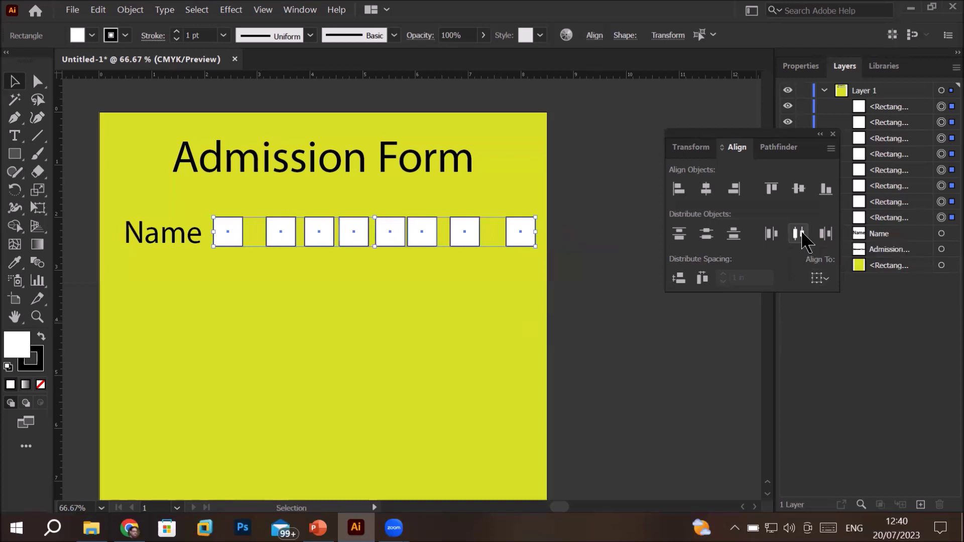
pyautogui.click(772, 235)
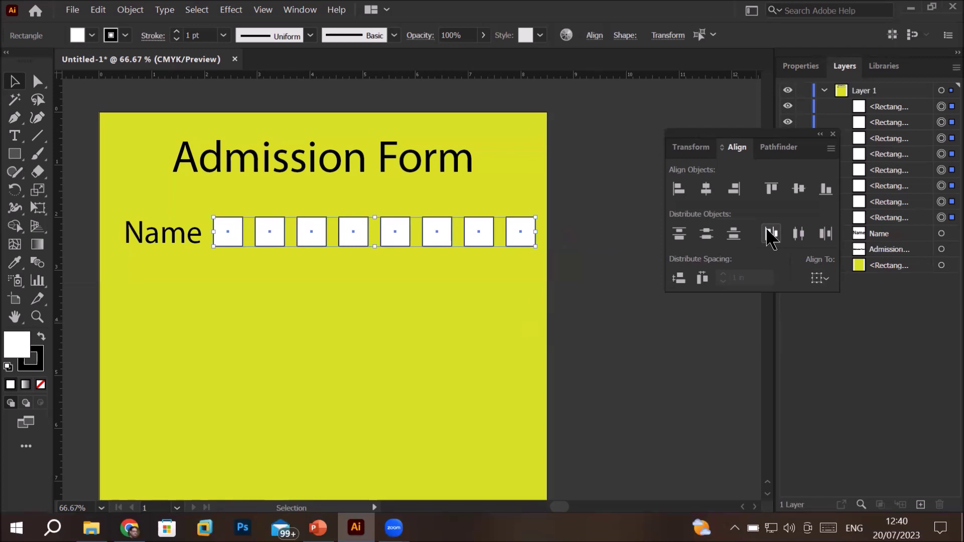
# - Set Align To Key Object with the first box as the key
pyautogui.click(770, 233)
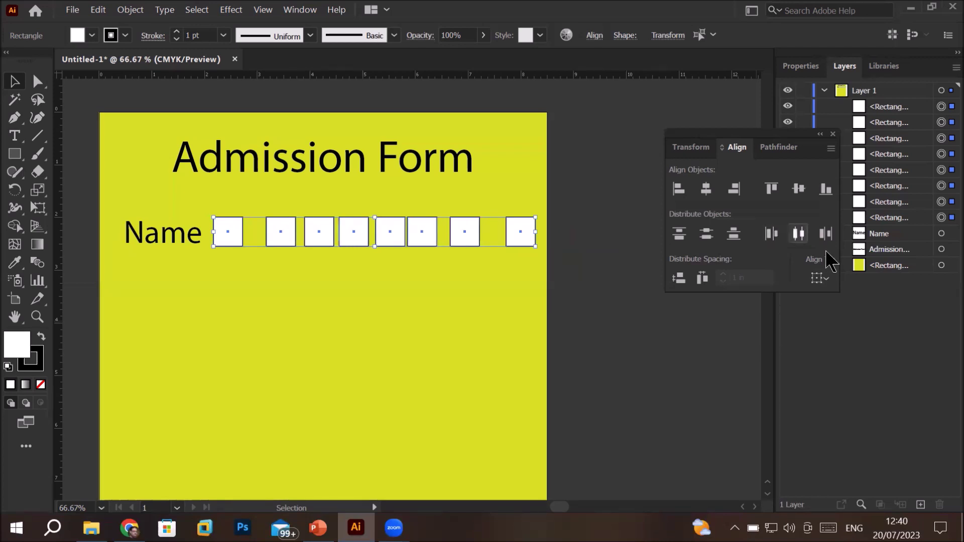
pyautogui.click(820, 278)
pyautogui.click(860, 315)
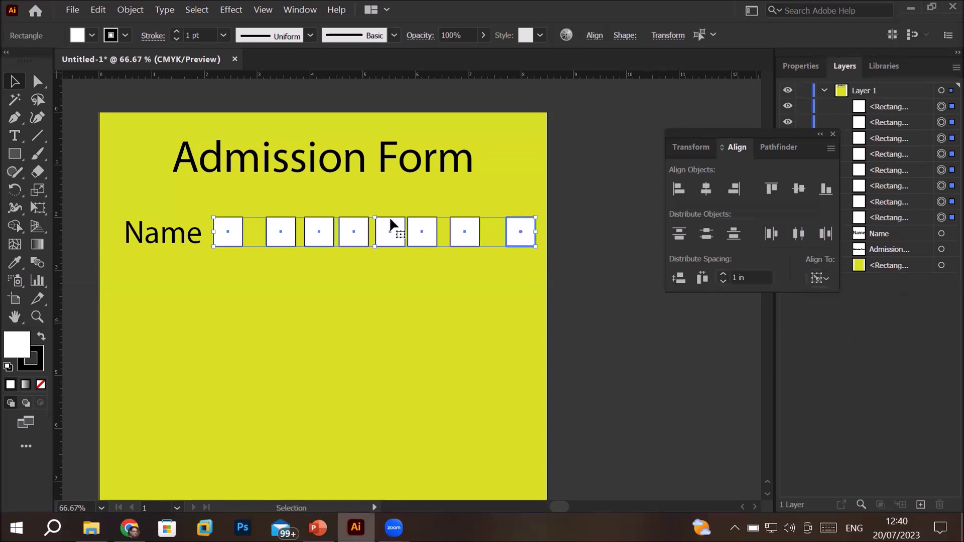
pyautogui.click(235, 227)
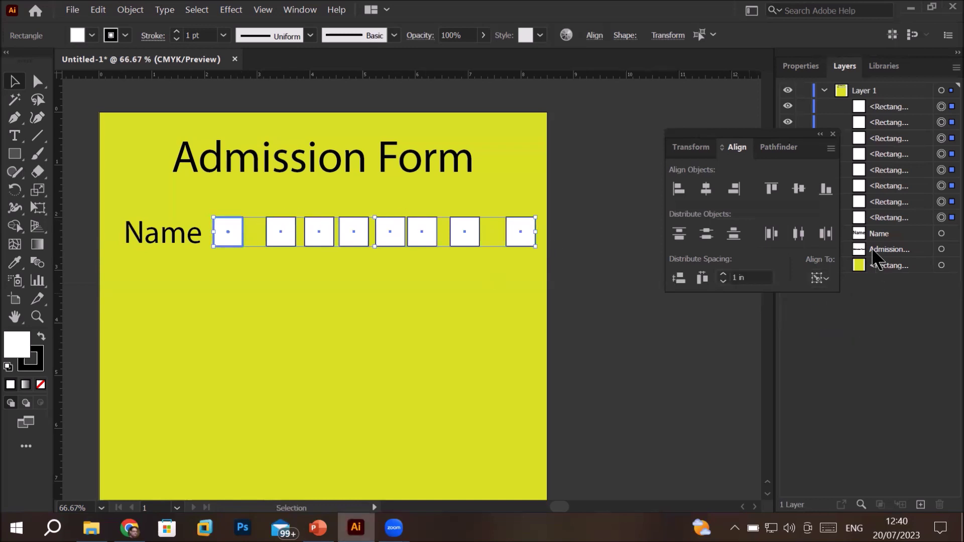
# - Distribute the boxes by left edges at 0.5 in spacing, then lower spacing to 0.25 in
pyautogui.click(743, 277)
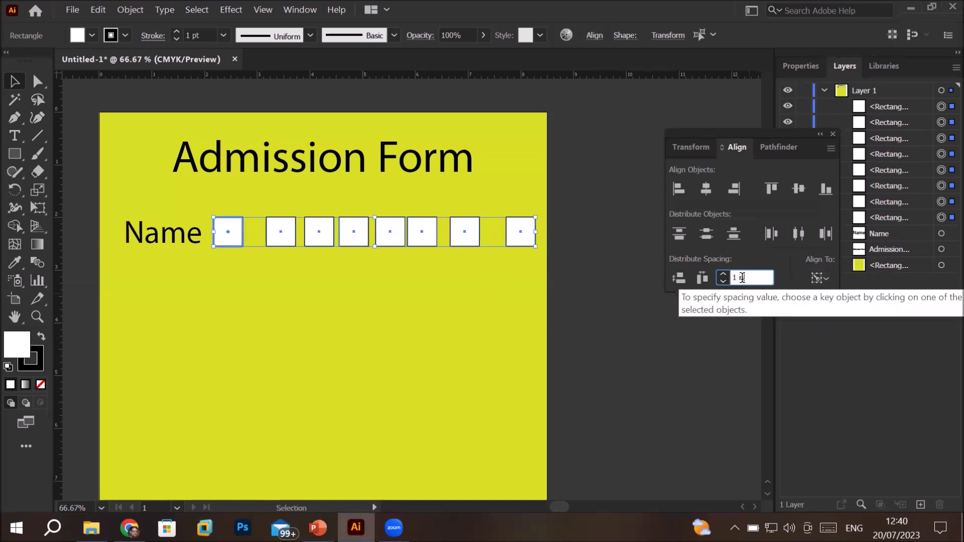
pyautogui.write('0.625')
pyautogui.press('Return')
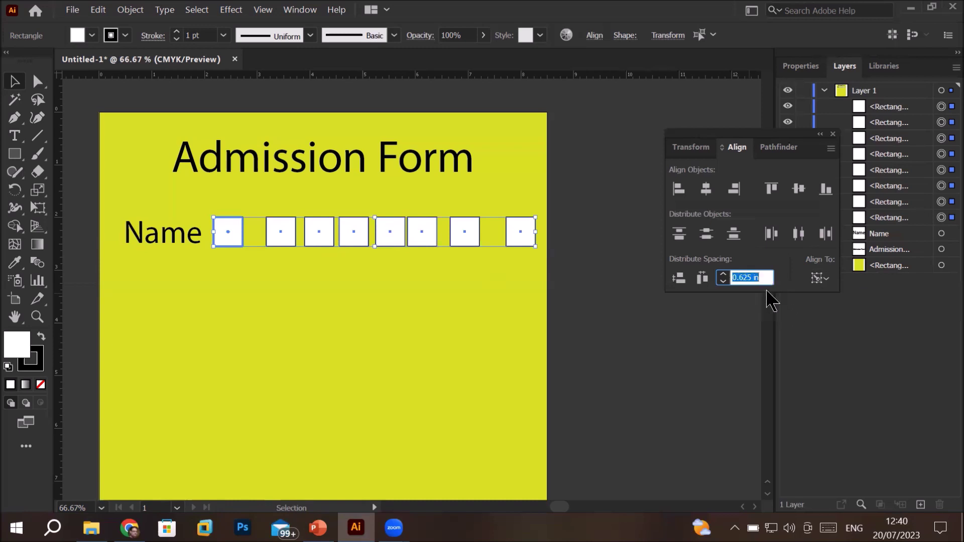
pyautogui.write('0.5')
pyautogui.press('Return')
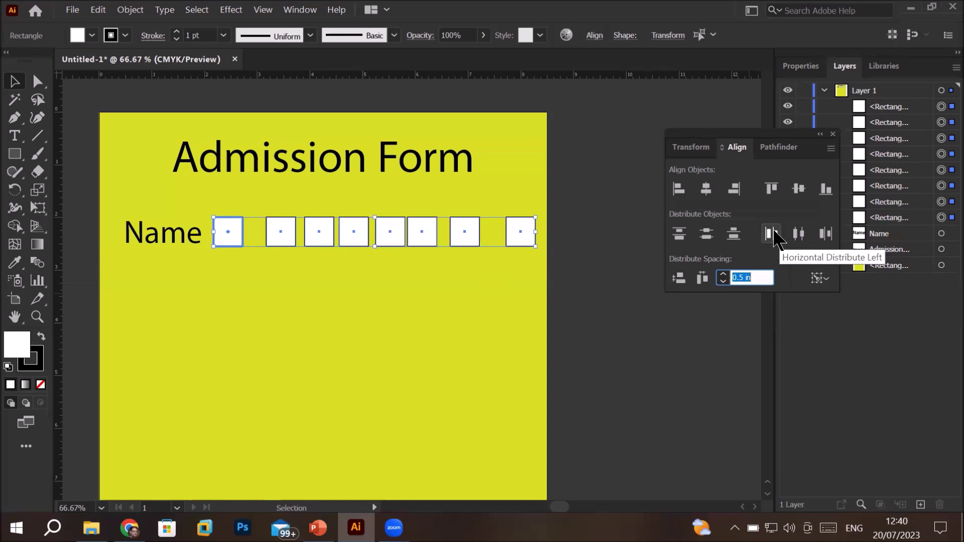
pyautogui.click(776, 237)
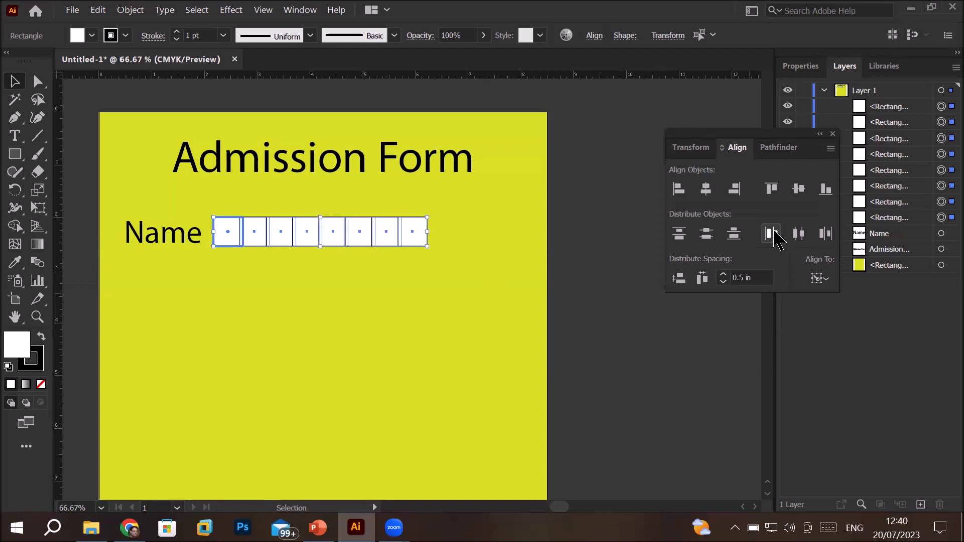
pyautogui.click(724, 281)
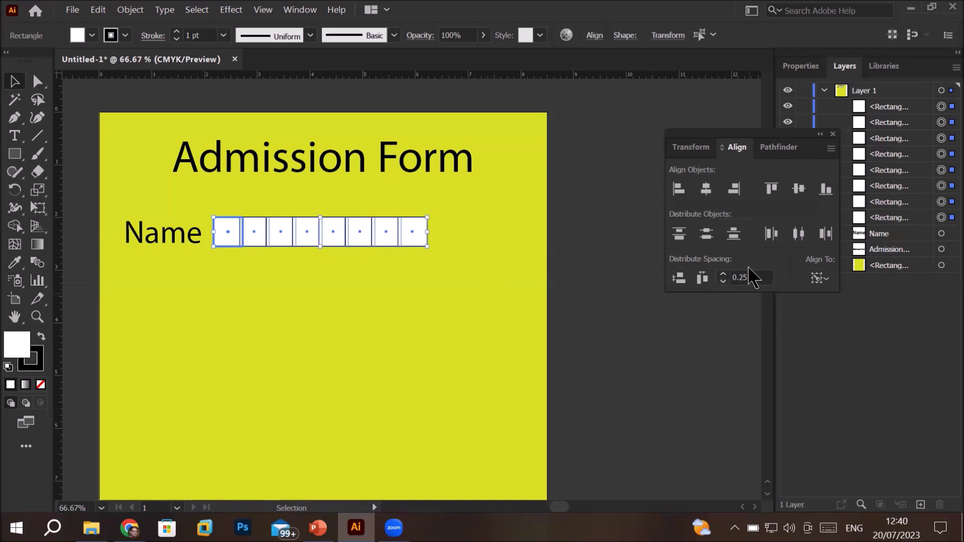
pyautogui.click(778, 236)
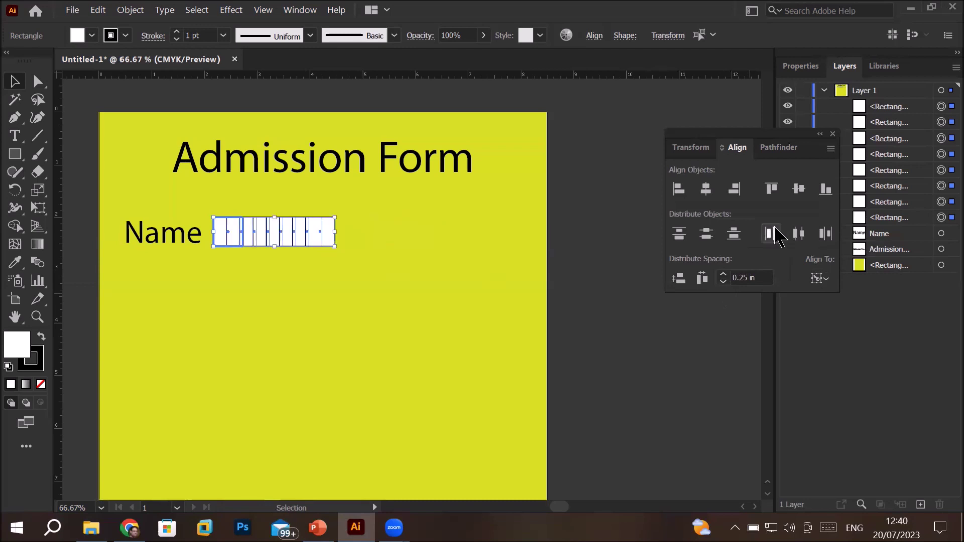
pyautogui.scroll(1, 196, 197)
pyautogui.scroll(3, 217, 212)
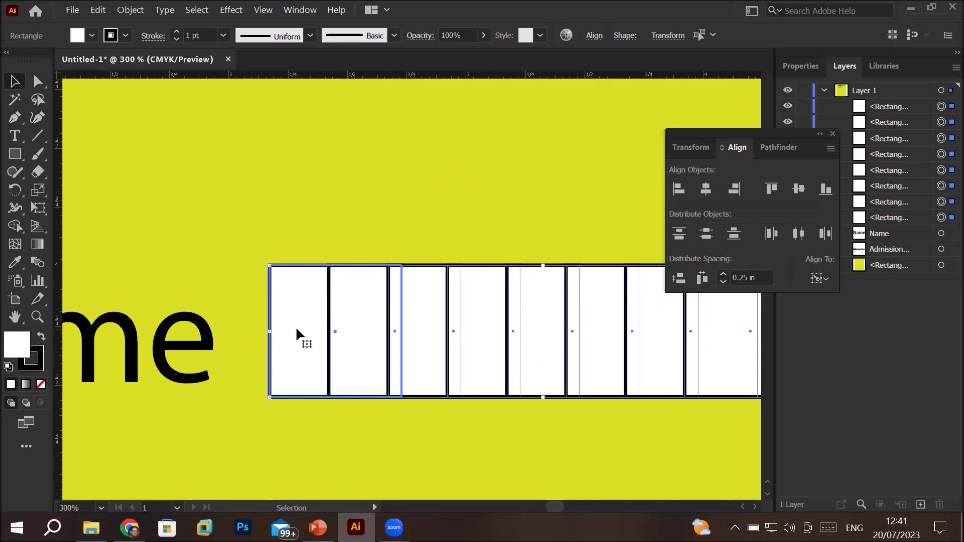
pyautogui.scroll(-1, 442, 366)
pyautogui.scroll(-1, 455, 361)
pyautogui.scroll(-1, 456, 355)
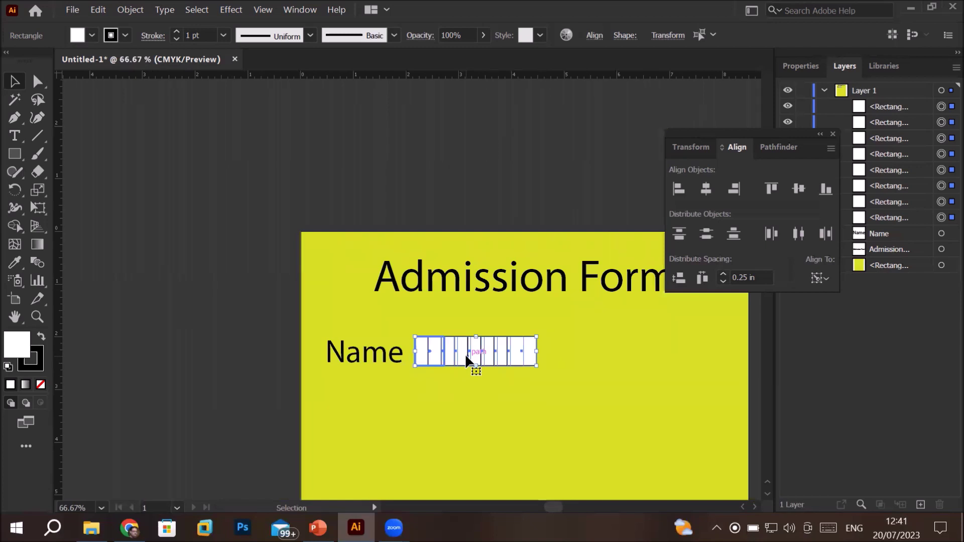
pyautogui.scroll(-1, 558, 363)
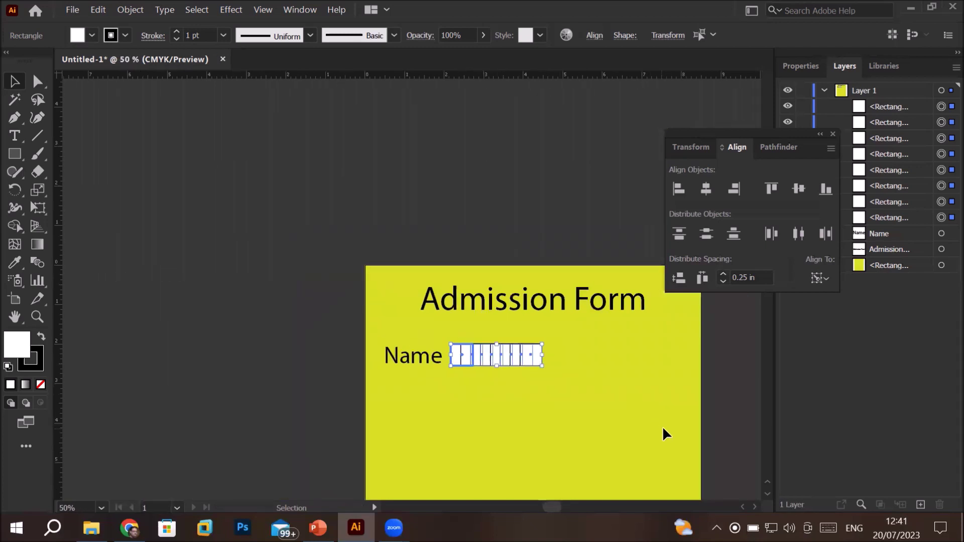
pyautogui.scroll(1, 666, 424)
pyautogui.scroll(-1, 659, 425)
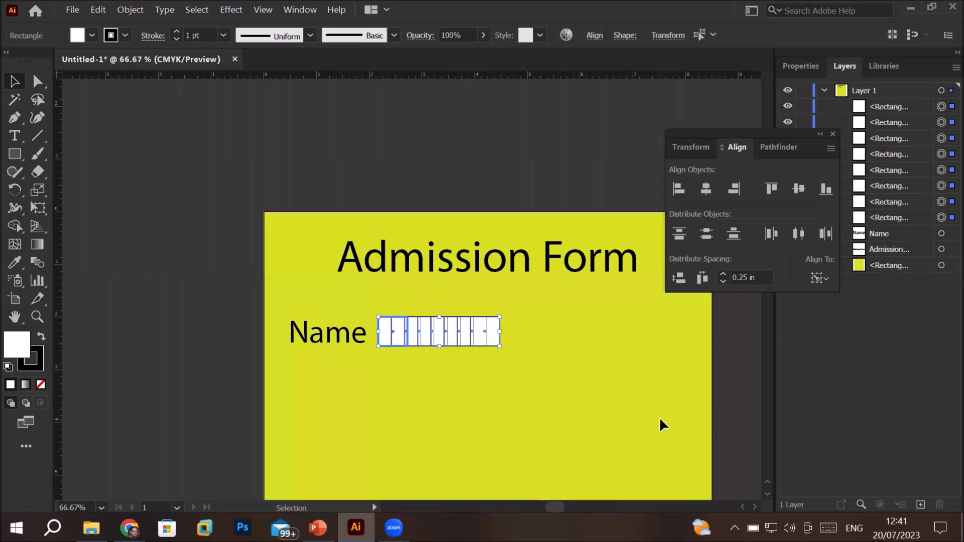
pyautogui.moveTo(659, 424); pyautogui.dragTo(506, 314)
pyautogui.press('space')
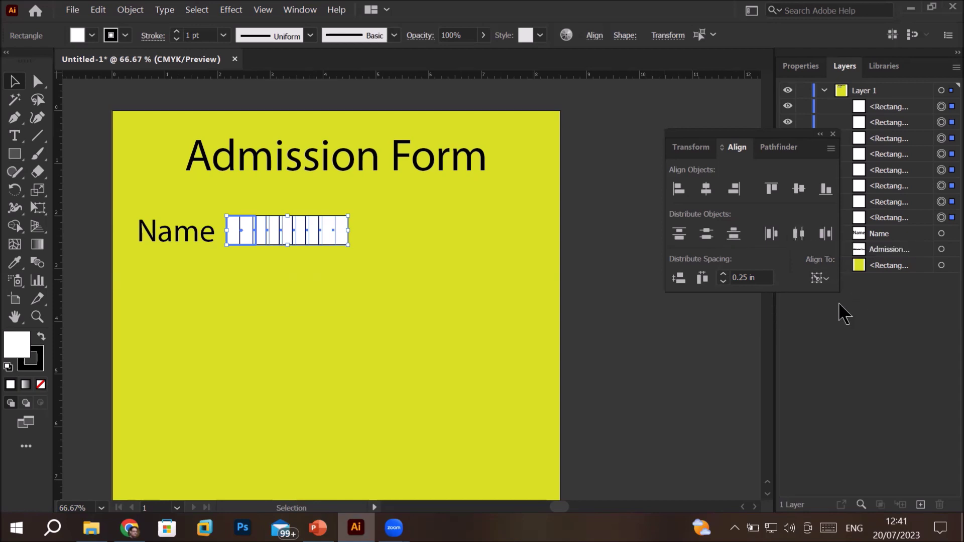
pyautogui.hotkey('ctrl', 'z')
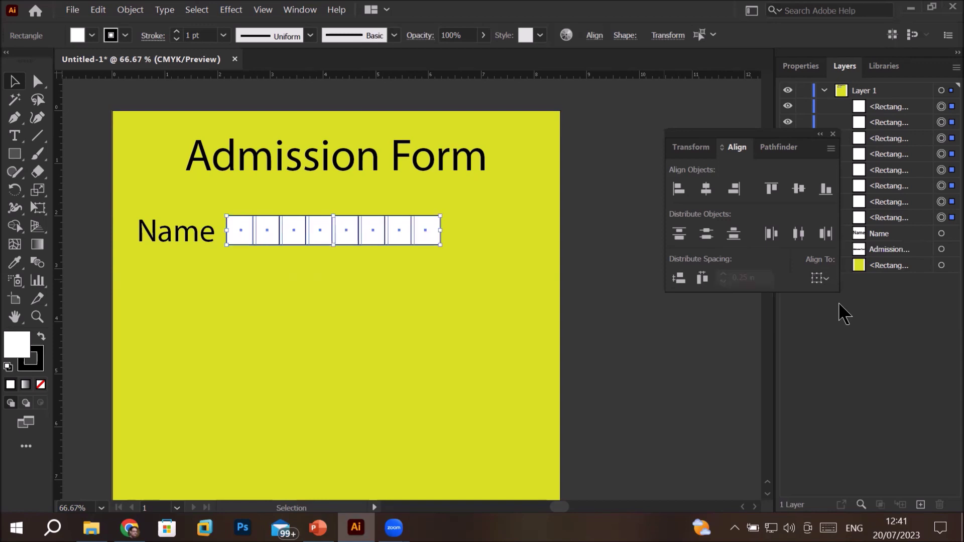
# - Undo to the uneven layout and make the rightmost box the key object
pyautogui.hotkey('ctrl', 'z')
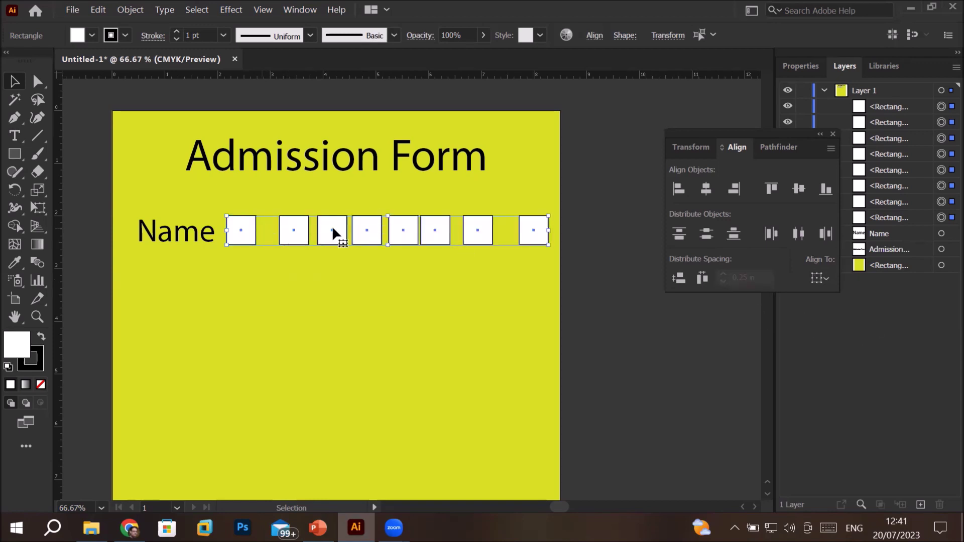
pyautogui.click(825, 279)
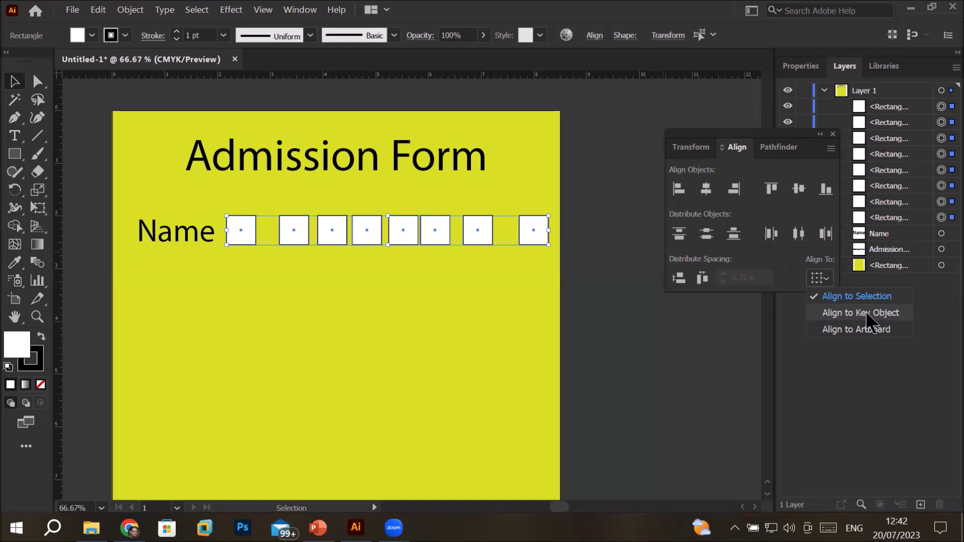
pyautogui.click(866, 311)
pyautogui.click(544, 230)
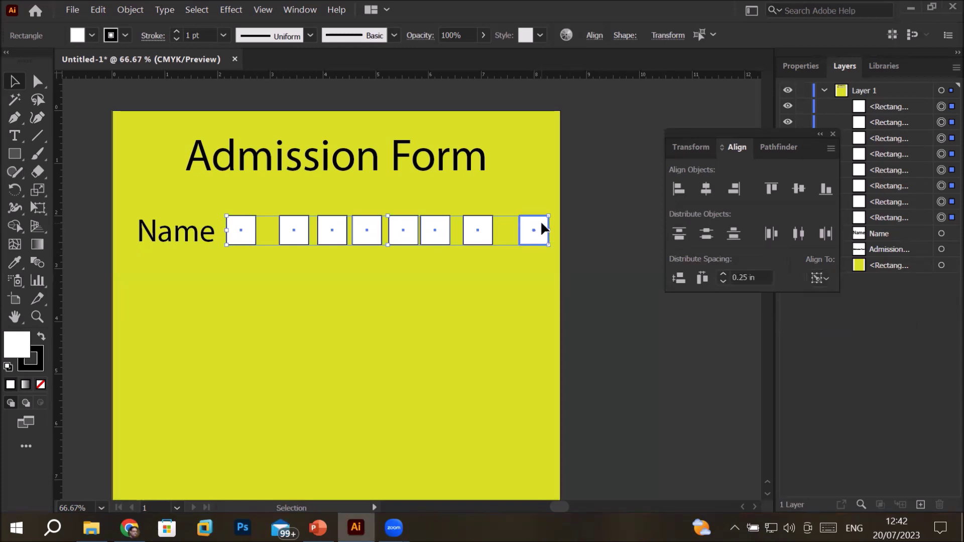
pyautogui.click(541, 224)
pyautogui.click(542, 226)
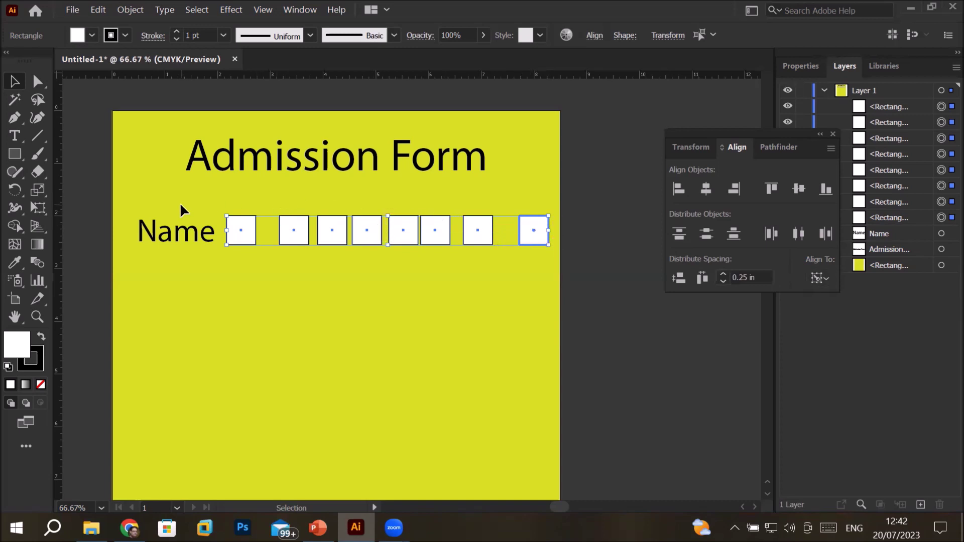
# - Set Distribute Spacing to 0.5 in and redistribute the Name boxes horizontally
pyautogui.click(745, 276)
pyautogui.doubleClick(745, 277)
pyautogui.write('0.625')
pyautogui.press('Return')
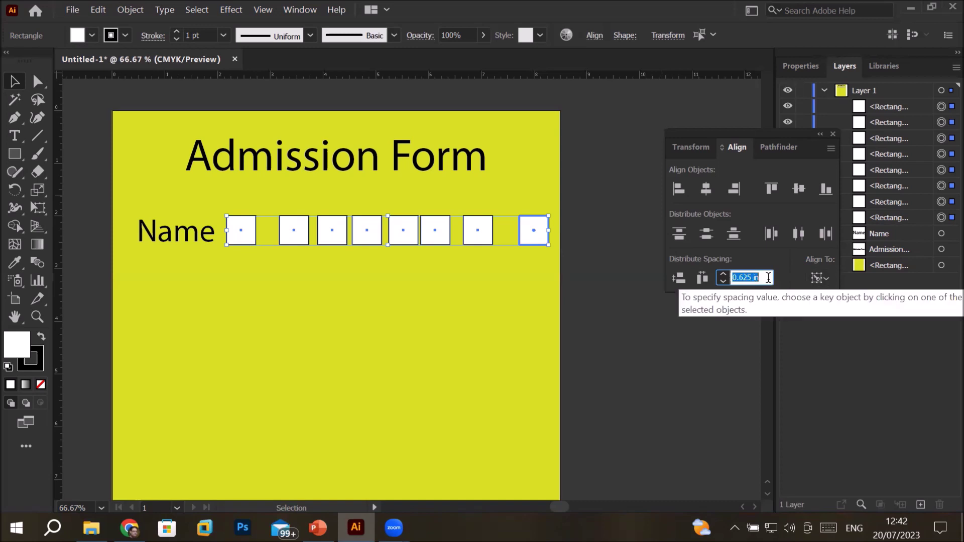
pyautogui.write('0.5')
pyautogui.press('Return')
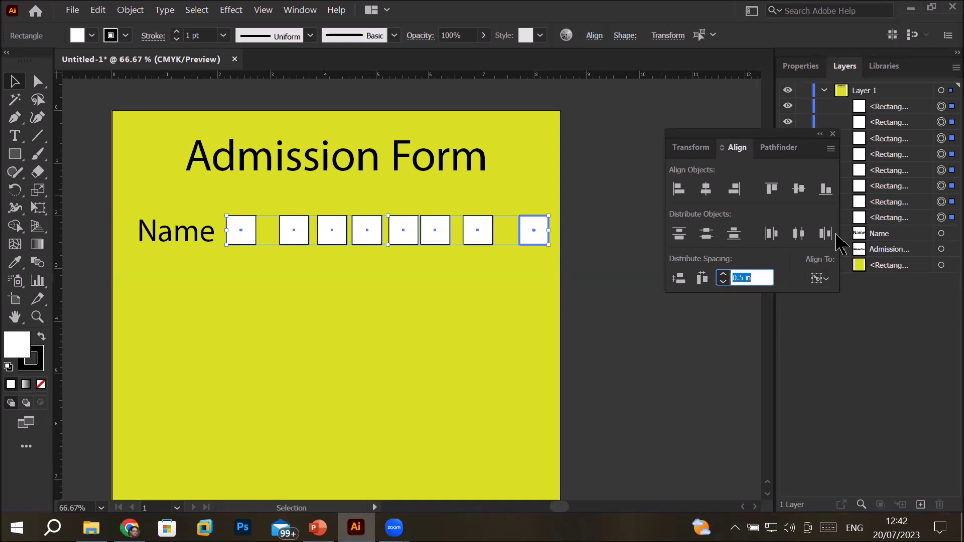
pyautogui.click(833, 235)
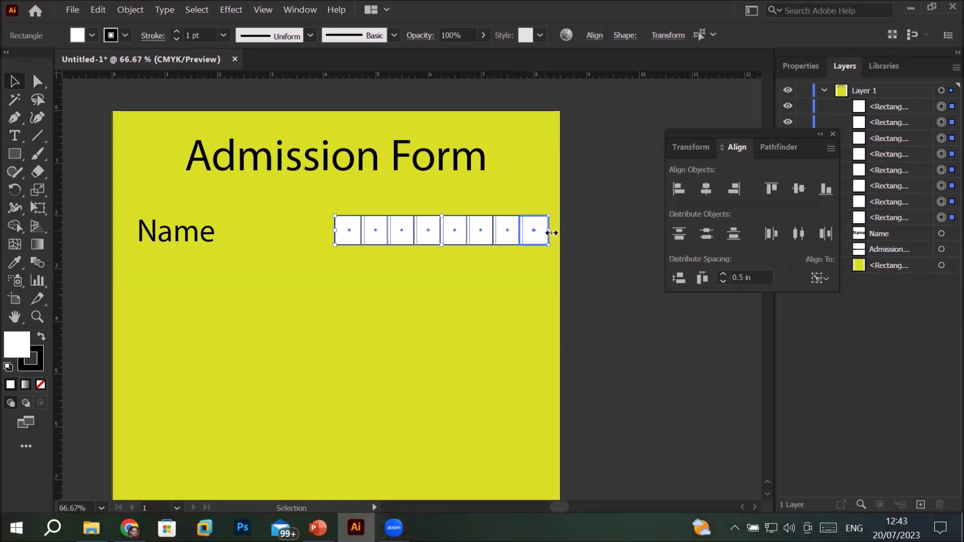
# - Step the spacing up to 0.625 in, then 0.75 in, redistributing each time
pyautogui.click(743, 277)
pyautogui.press('Up')
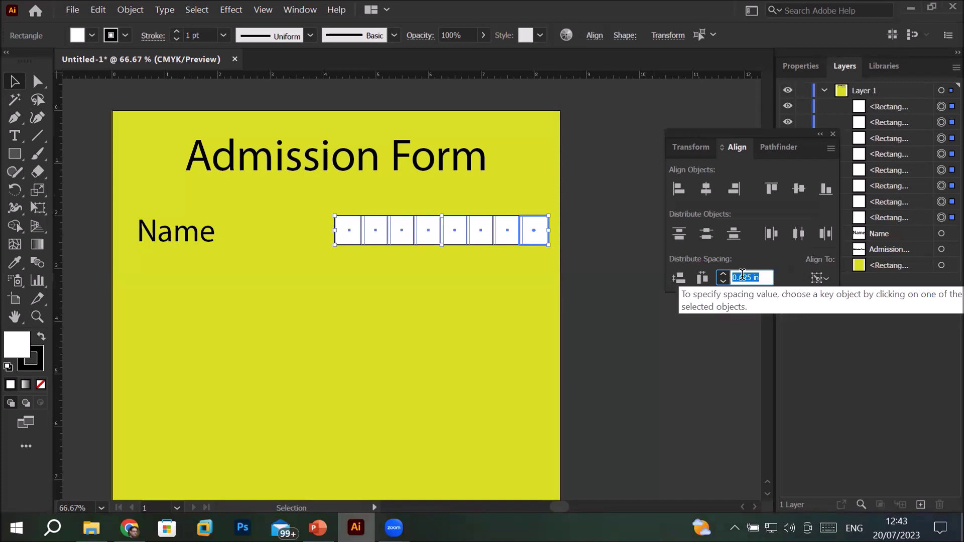
pyautogui.click(826, 234)
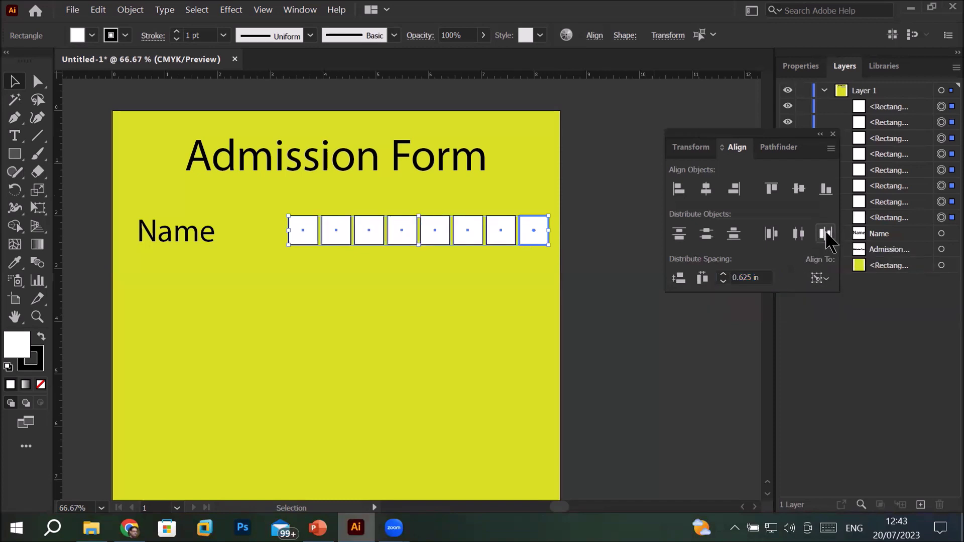
pyautogui.click(747, 278)
pyautogui.press('Up')
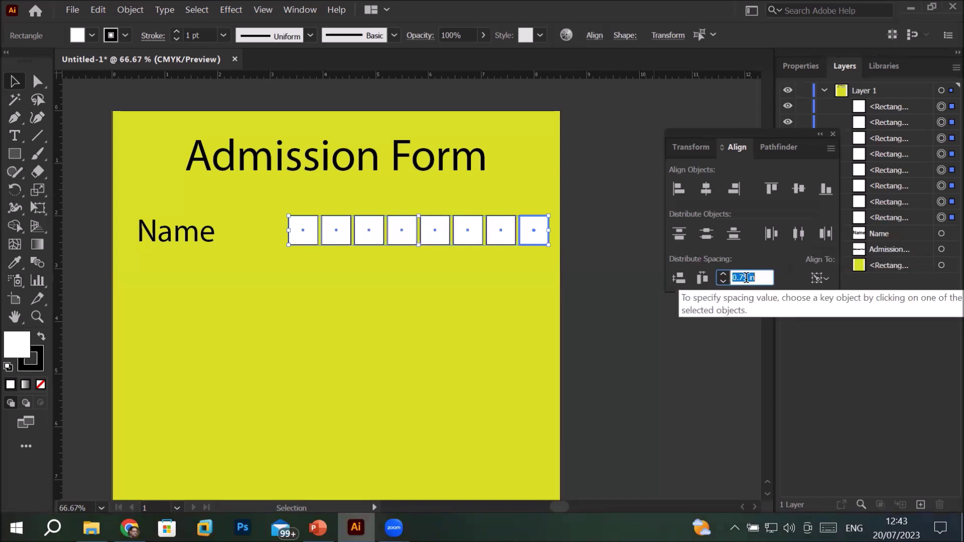
pyautogui.click(826, 233)
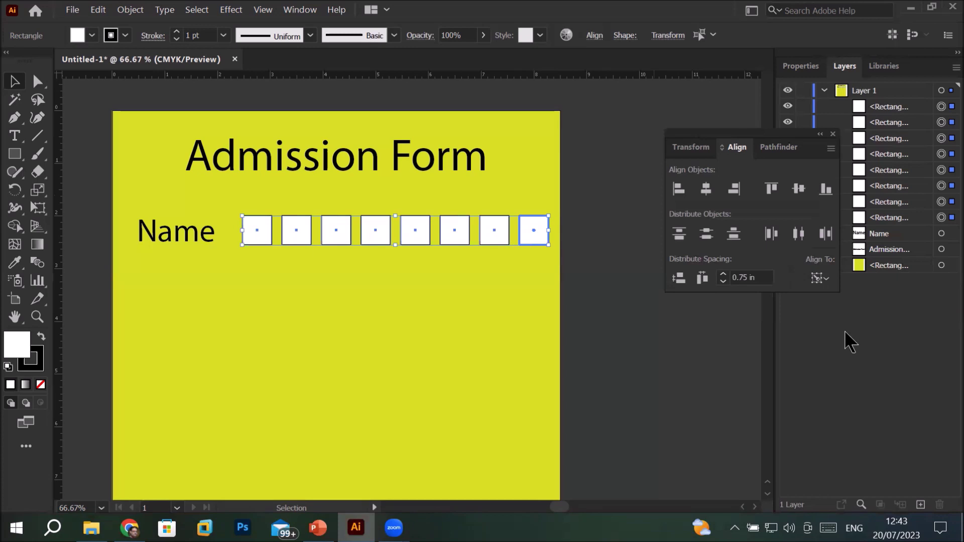
pyautogui.click(824, 280)
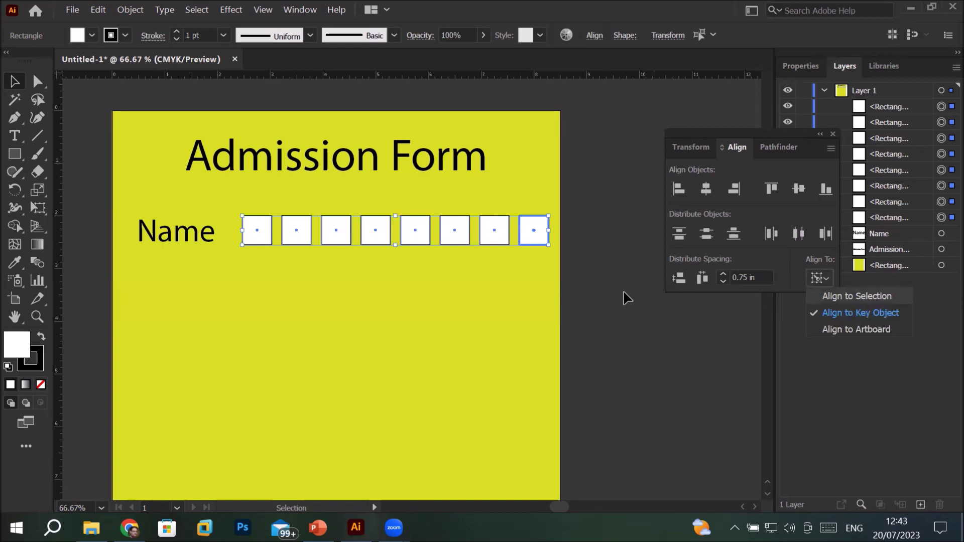
pyautogui.click(615, 324)
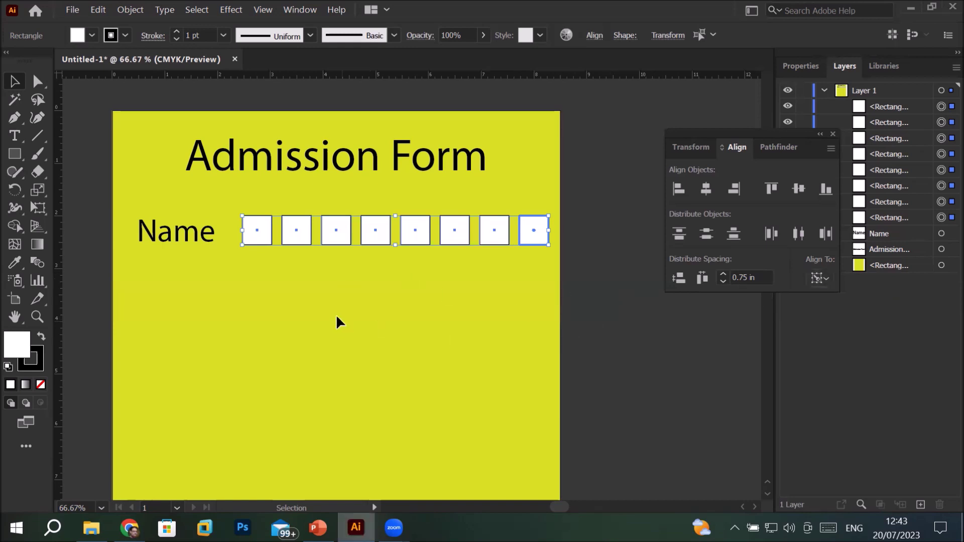
pyautogui.scroll(-1, 336, 313)
# - Copy the Name label and boxes downward, moving the second row's label to the third row
pyautogui.moveTo(202, 254); pyautogui.dragTo(495, 275)
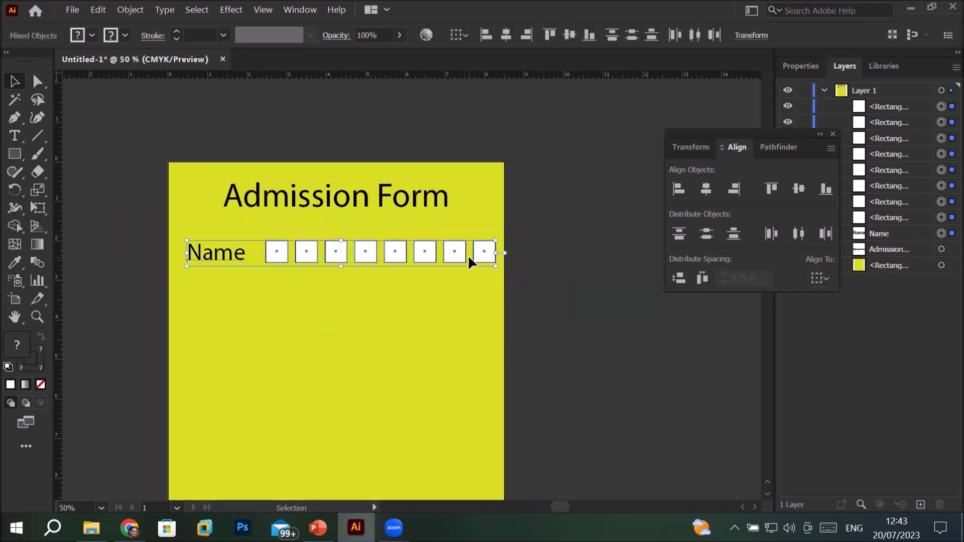
pyautogui.moveTo(468, 254)
pyautogui.mouseDown()
pyautogui.moveTo(462, 375)
pyautogui.moveTo(472, 371)
pyautogui.moveTo(467, 359)
pyautogui.mouseUp()
pyautogui.click(206, 287)
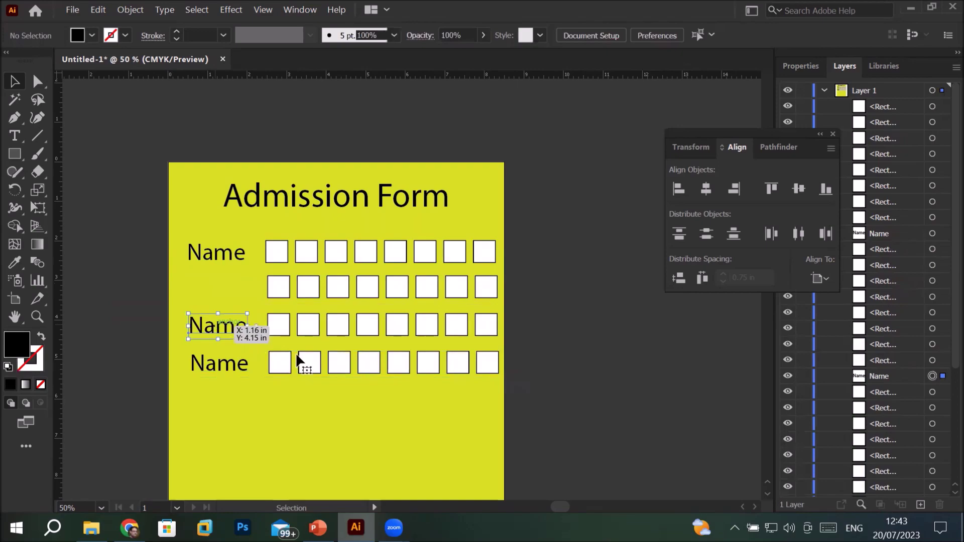
pyautogui.moveTo(206, 287); pyautogui.dragTo(206, 326)
pyautogui.hotkey('shift', 'f')
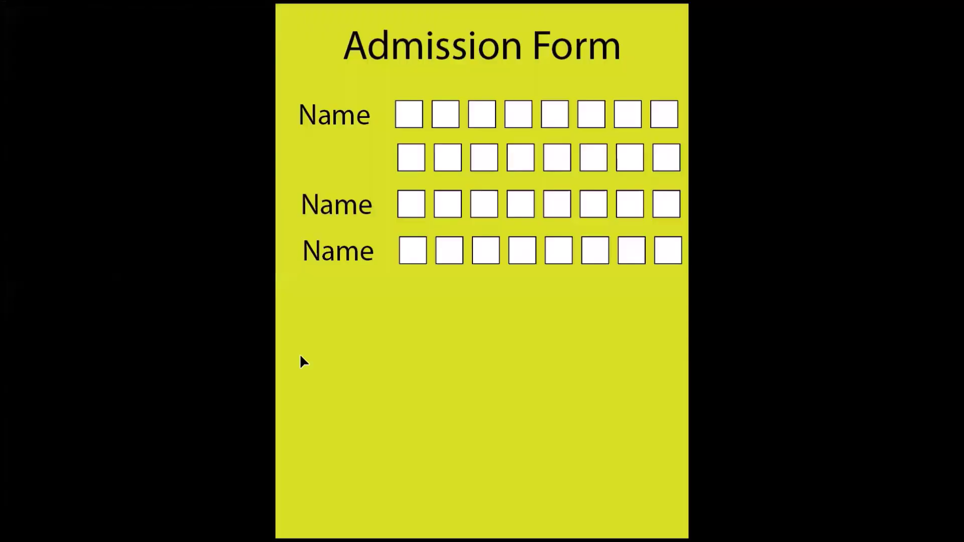
pyautogui.press('Escape')
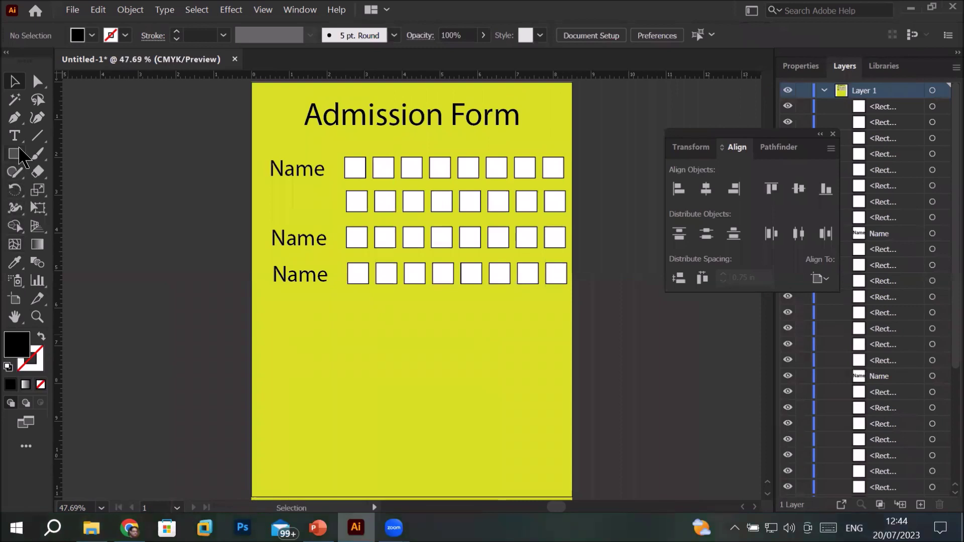
# - Change the third-row label text from Name to 'Father'
pyautogui.click(14, 135)
pyautogui.doubleClick(304, 245)
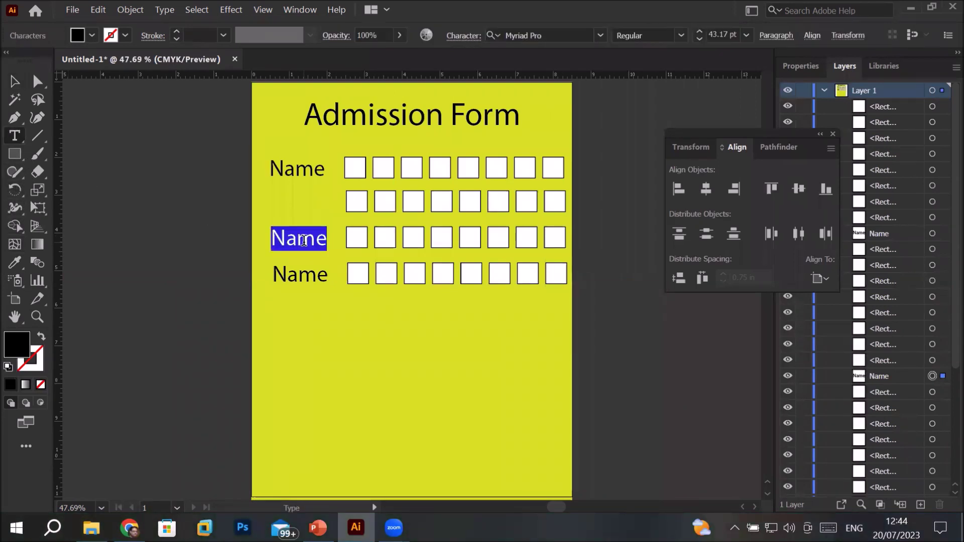
pyautogui.write('Fatehr')
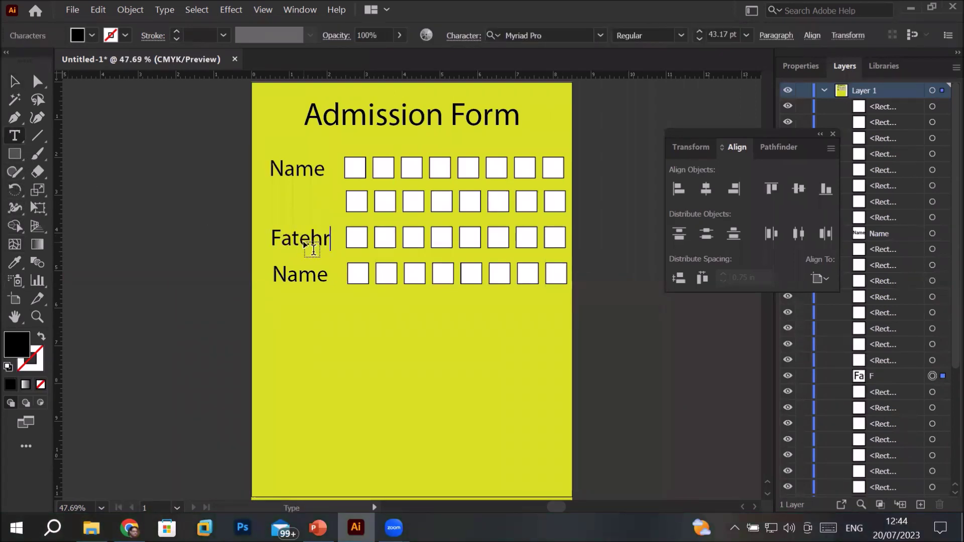
pyautogui.press('BackSpace')
pyautogui.press('BackSpace')
pyautogui.press('BackSpace')
pyautogui.write('her')
pyautogui.click(283, 274)
# - Delete the fourth-row Name label
pyautogui.click(14, 81)
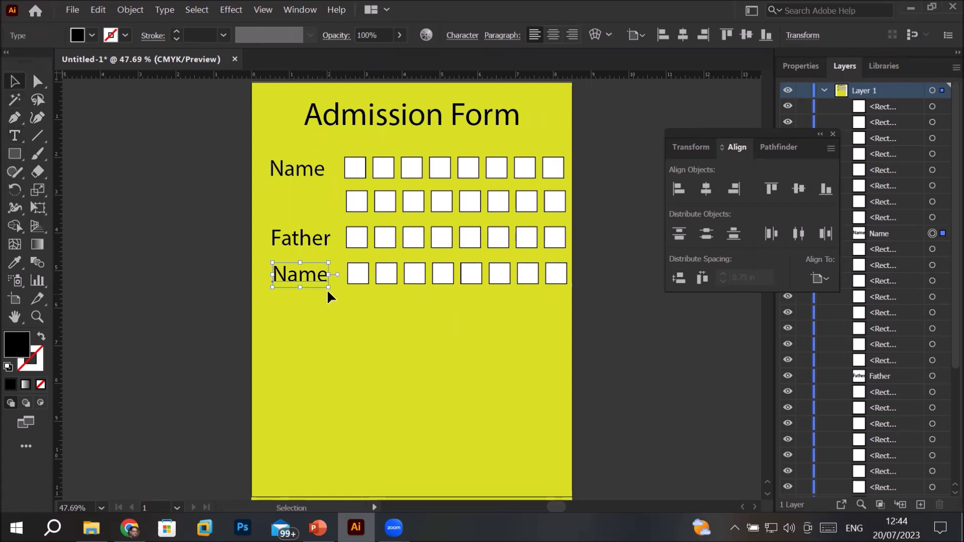
pyautogui.press('Delete')
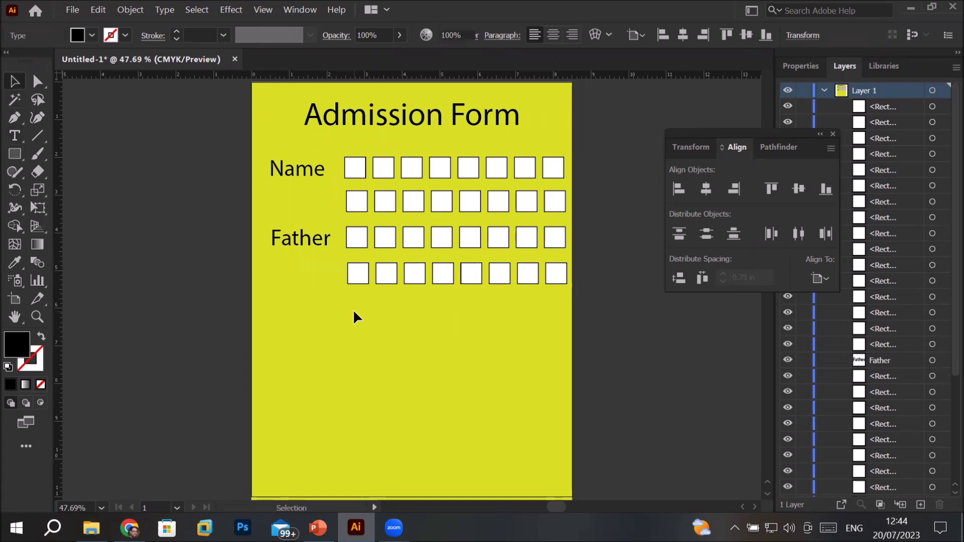
pyautogui.scroll(-1, 360, 326)
pyautogui.scroll(-1, 359, 325)
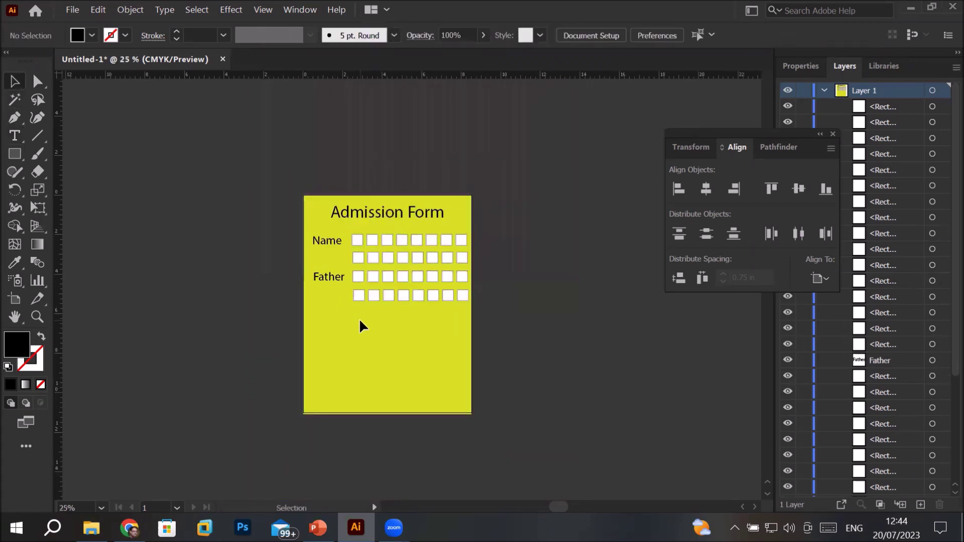
pyautogui.scroll(1, 359, 324)
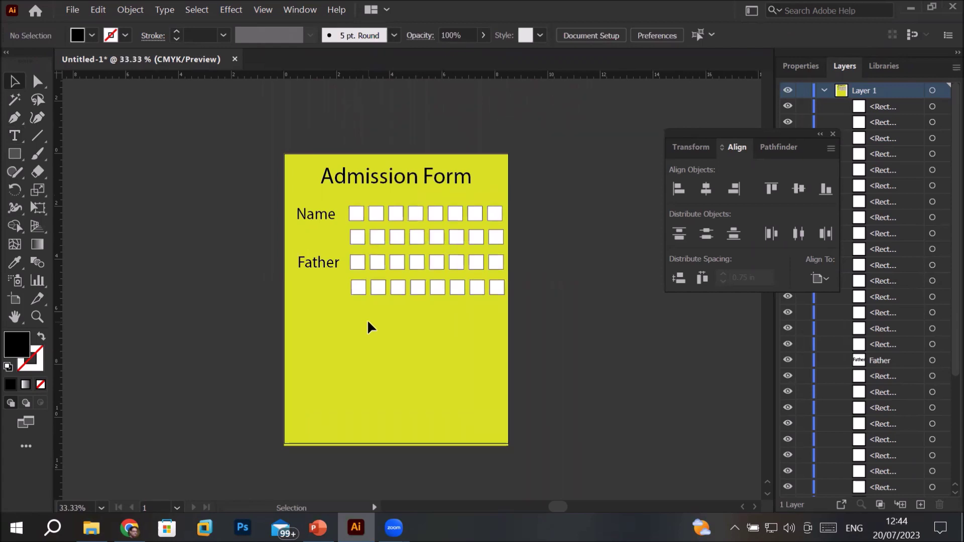
pyautogui.click(20, 158)
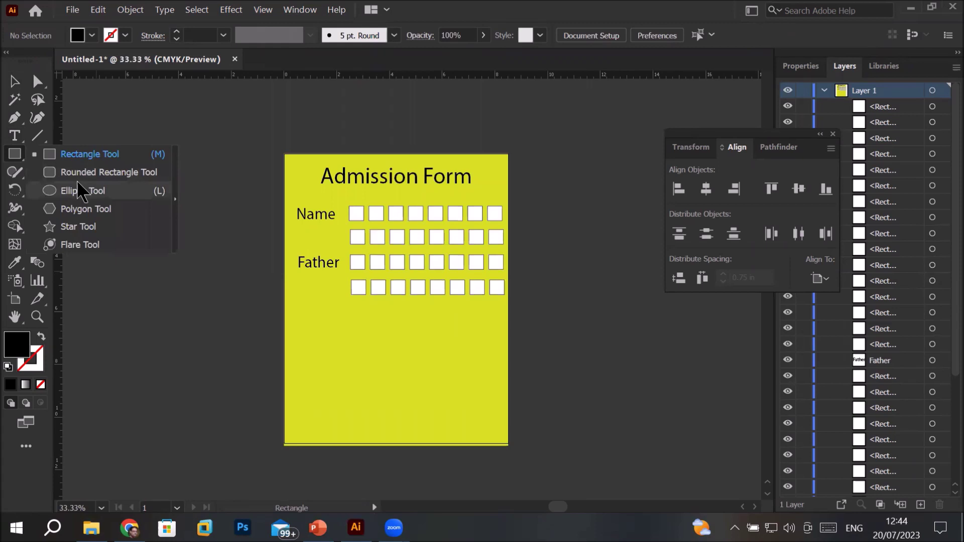
# - Draw a small black circle at the page's bottom-left
pyautogui.click(75, 191)
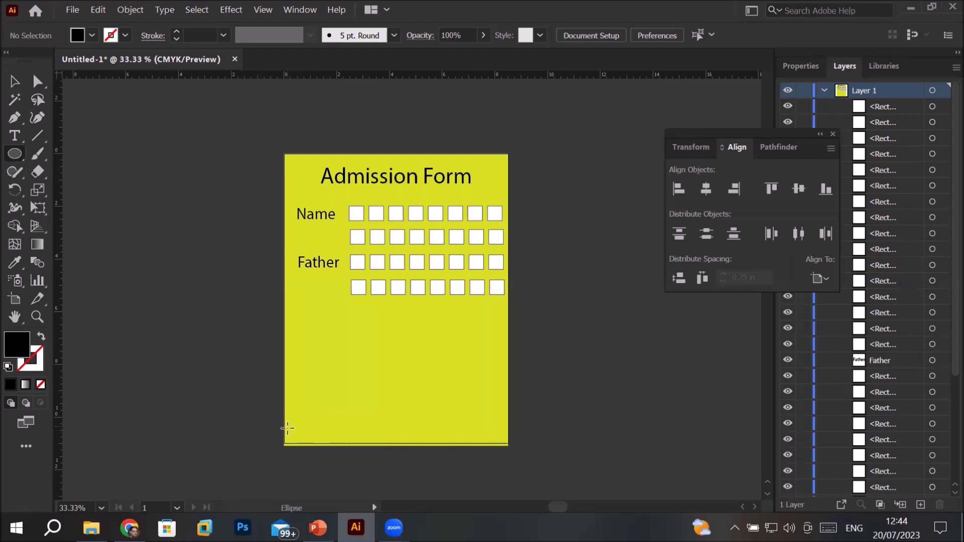
pyautogui.moveTo(290, 422); pyautogui.dragTo(307, 437)
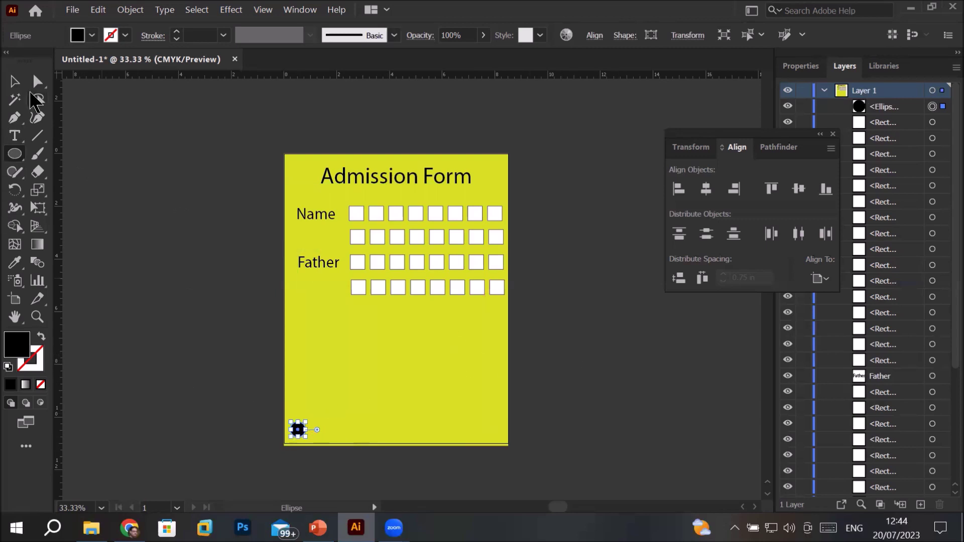
pyautogui.click(15, 81)
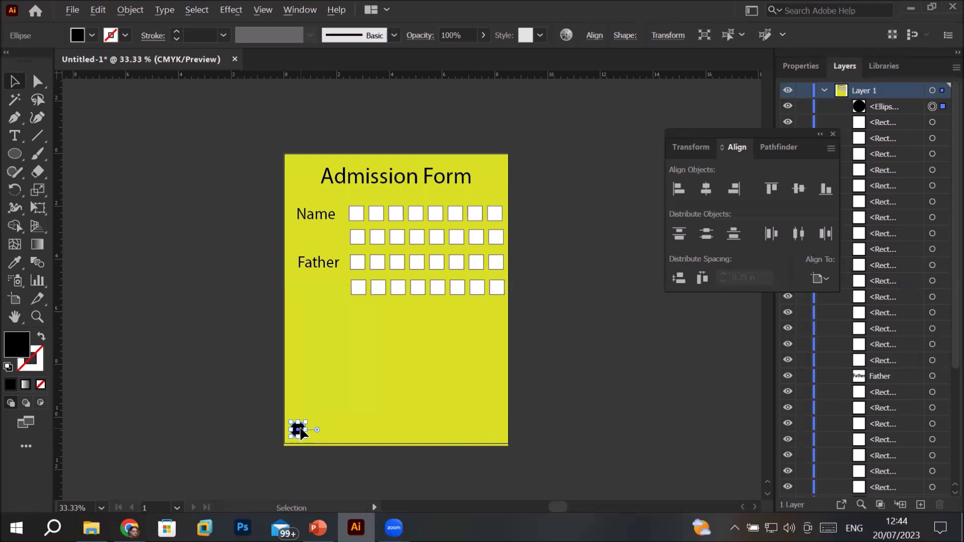
# - Alt-drag copies of the circle upward and marquee-select the whole column
pyautogui.moveTo(300, 430); pyautogui.dragTo(306, 344)
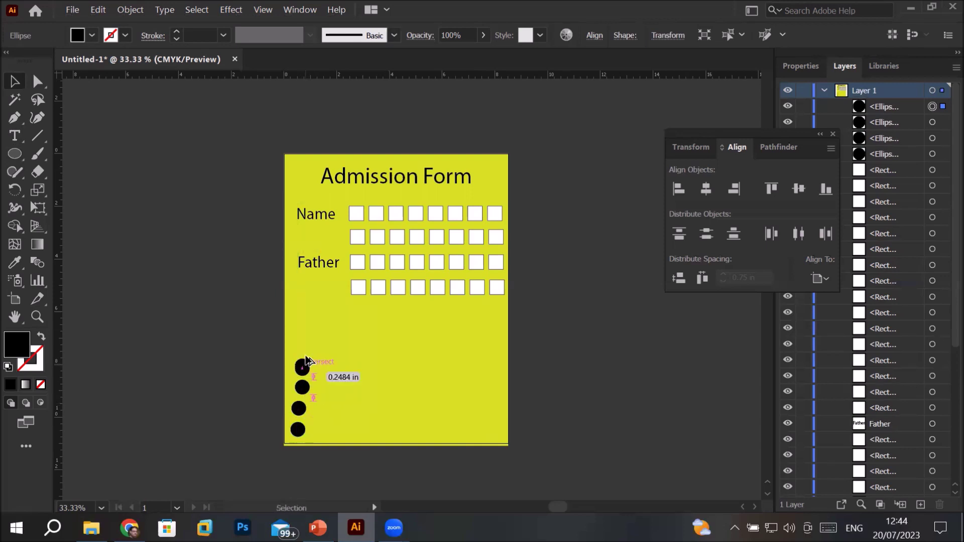
pyautogui.moveTo(306, 345); pyautogui.dragTo(300, 299)
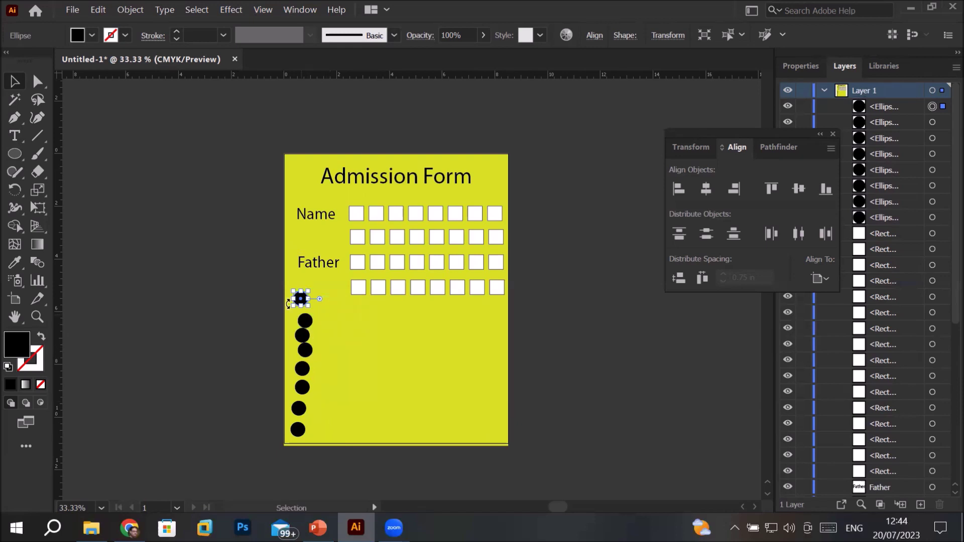
pyautogui.moveTo(246, 293)
pyautogui.mouseDown()
pyautogui.moveTo(347, 469)
pyautogui.moveTo(332, 469)
pyautogui.mouseUp()
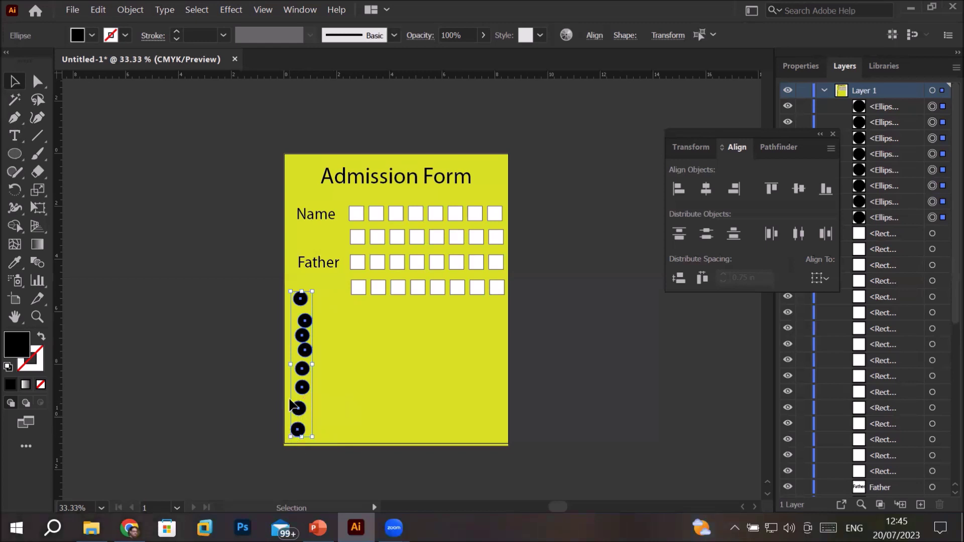
pyautogui.scroll(4, 290, 394)
pyautogui.scroll(-2, 290, 395)
pyautogui.scroll(-2, 290, 394)
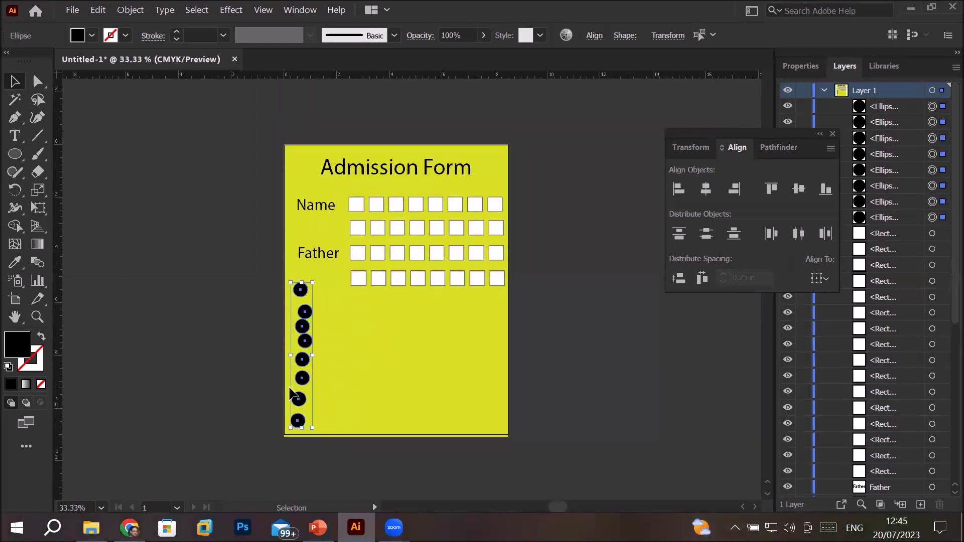
pyautogui.click(818, 280)
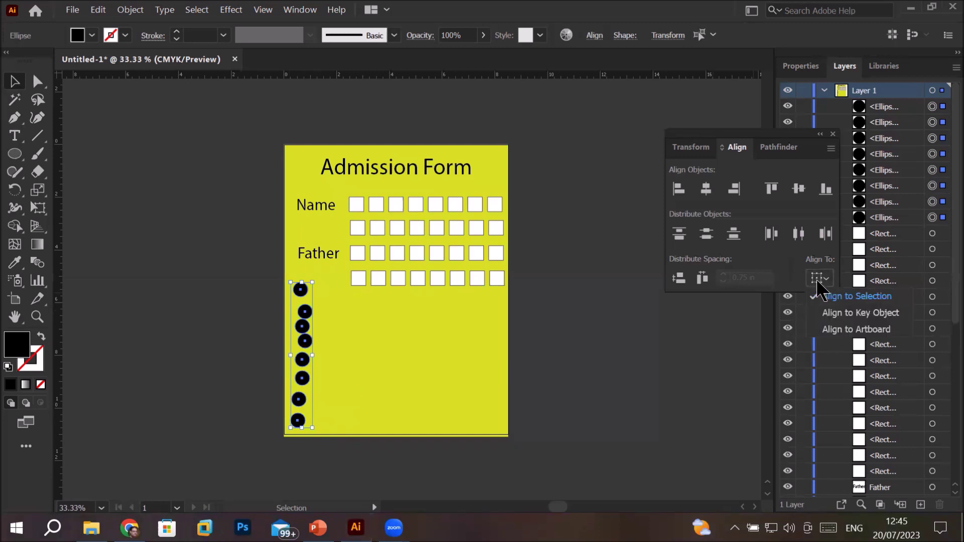
# - Nudge the top circle and left-align the circle column to the artboard edge
pyautogui.click(851, 302)
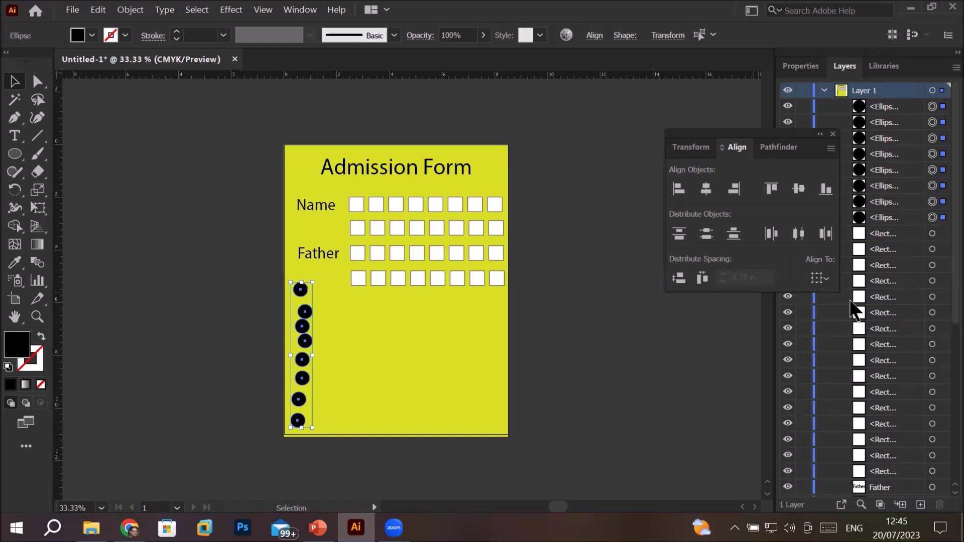
pyautogui.moveTo(300, 290); pyautogui.dragTo(301, 291)
pyautogui.moveTo(301, 327); pyautogui.dragTo(307, 324)
pyautogui.click(819, 278)
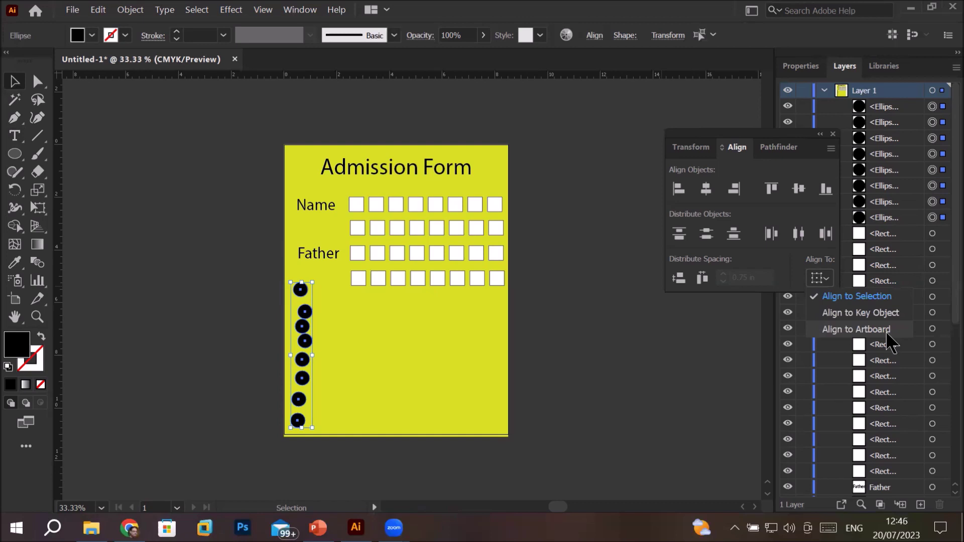
pyautogui.click(886, 333)
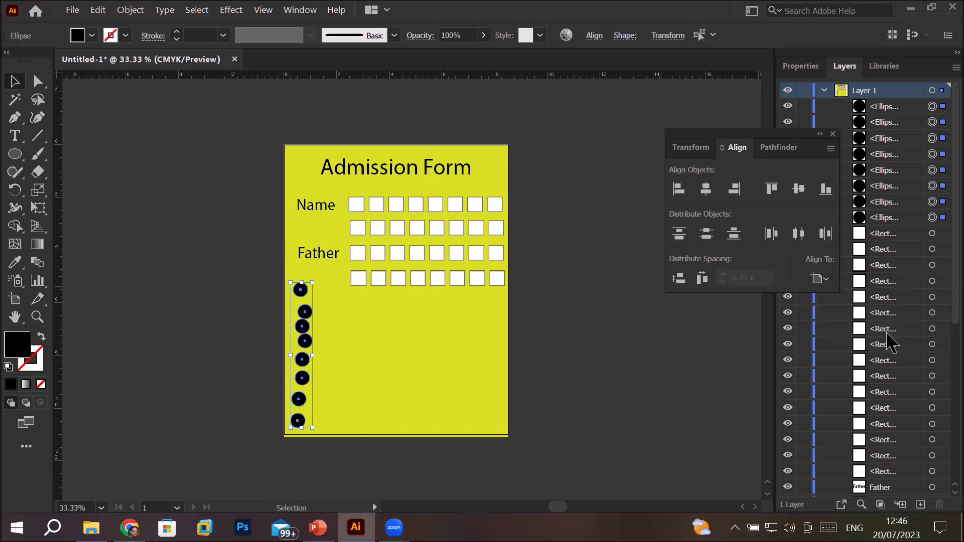
pyautogui.click(678, 201)
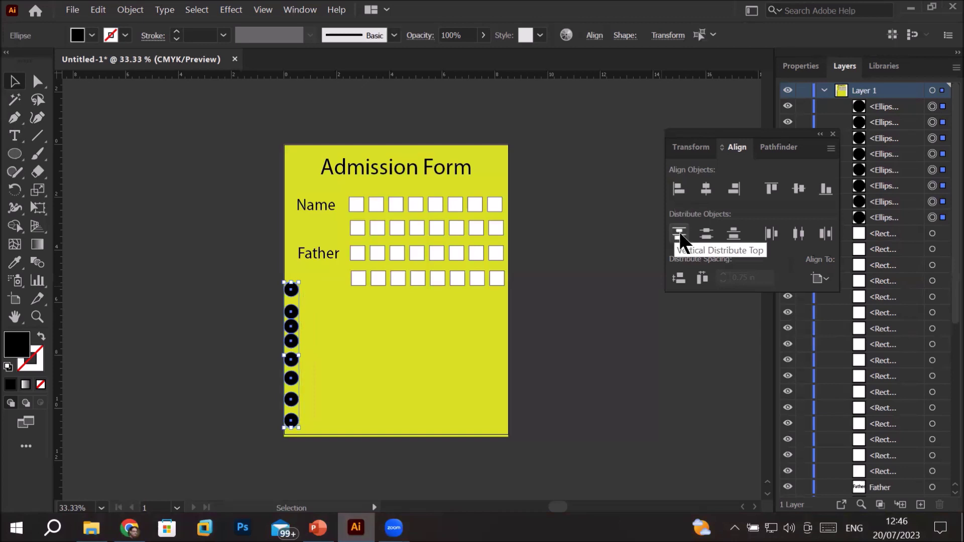
pyautogui.click(710, 243)
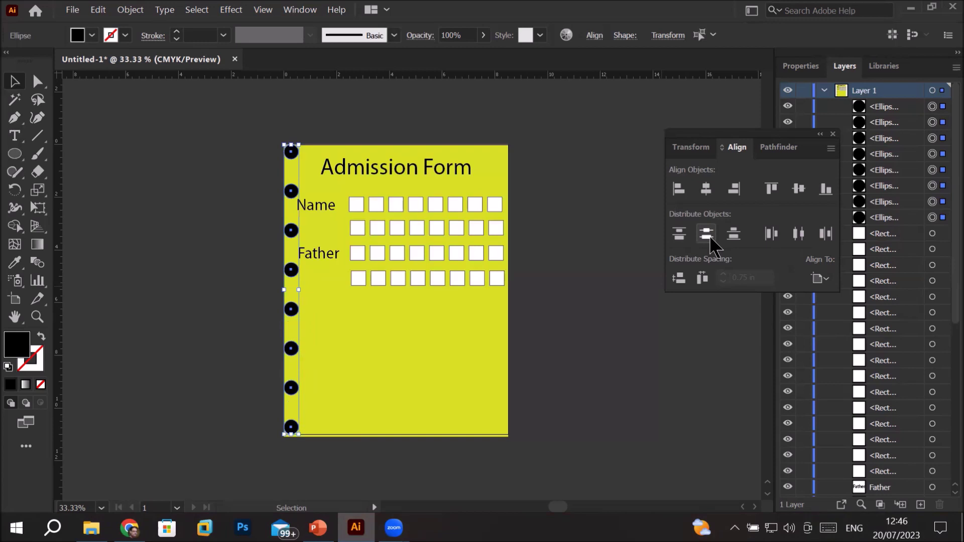
# - Space the circles evenly with Vertical Distribute Center, aligned to the selection
pyautogui.hotkey('ctrl', 'z')
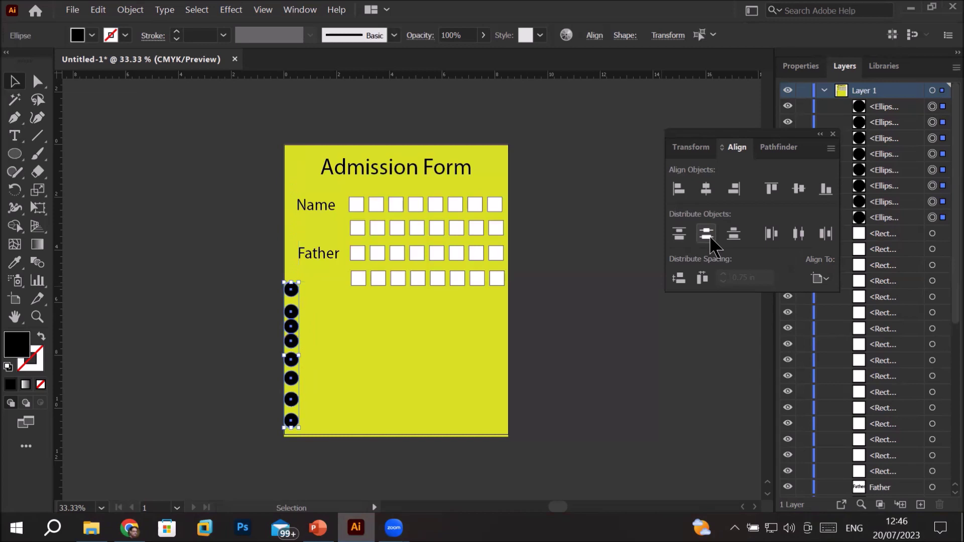
pyautogui.click(820, 279)
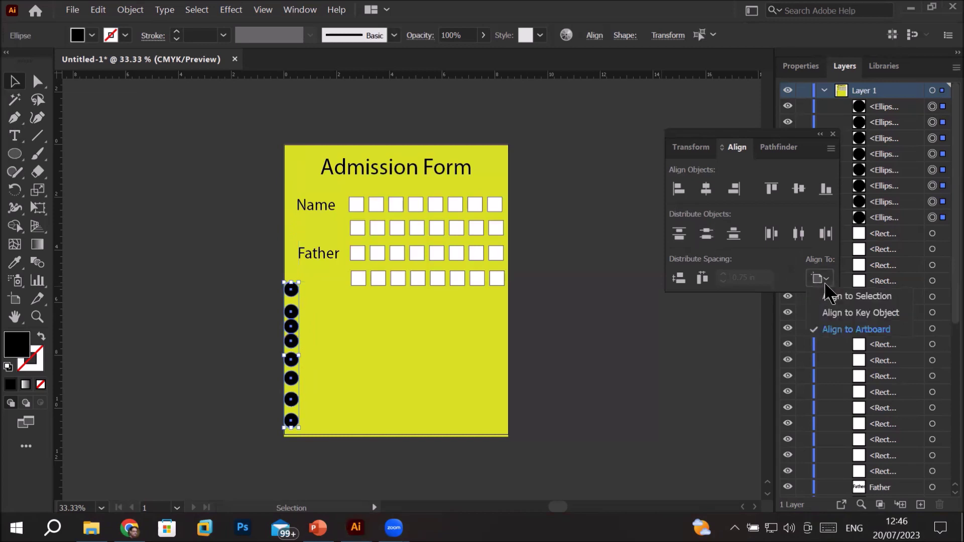
pyautogui.click(873, 297)
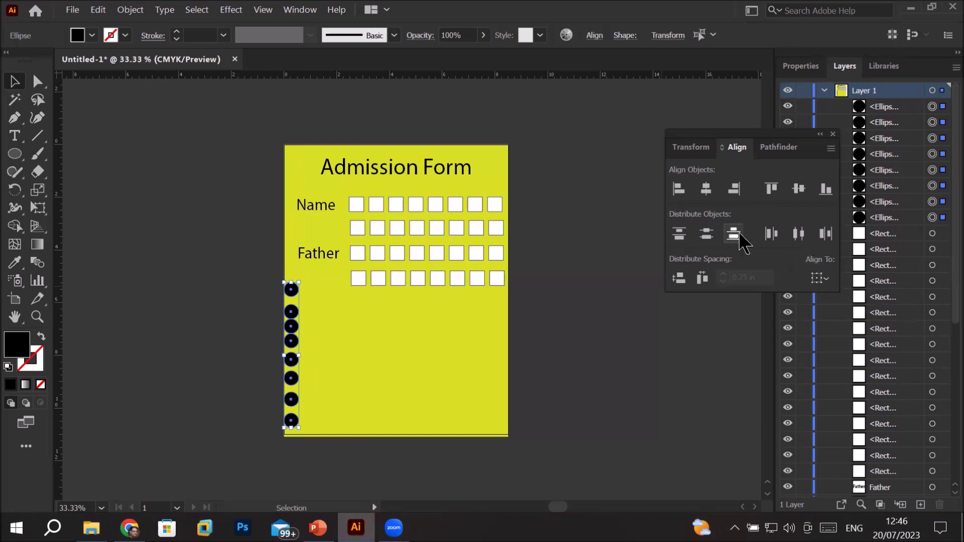
pyautogui.click(707, 235)
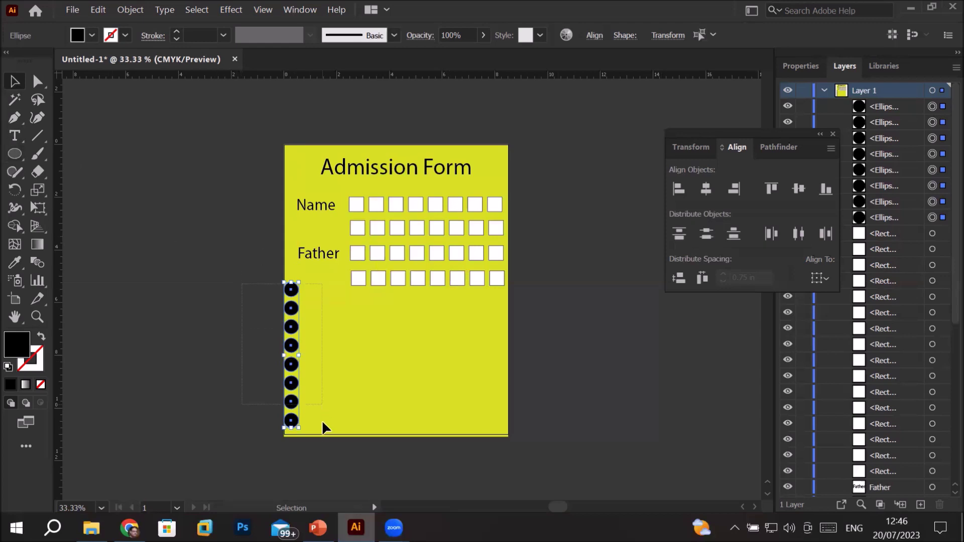
pyautogui.moveTo(300, 411)
pyautogui.mouseDown()
pyautogui.moveTo(297, 427)
pyautogui.moveTo(330, 426)
pyautogui.mouseUp()
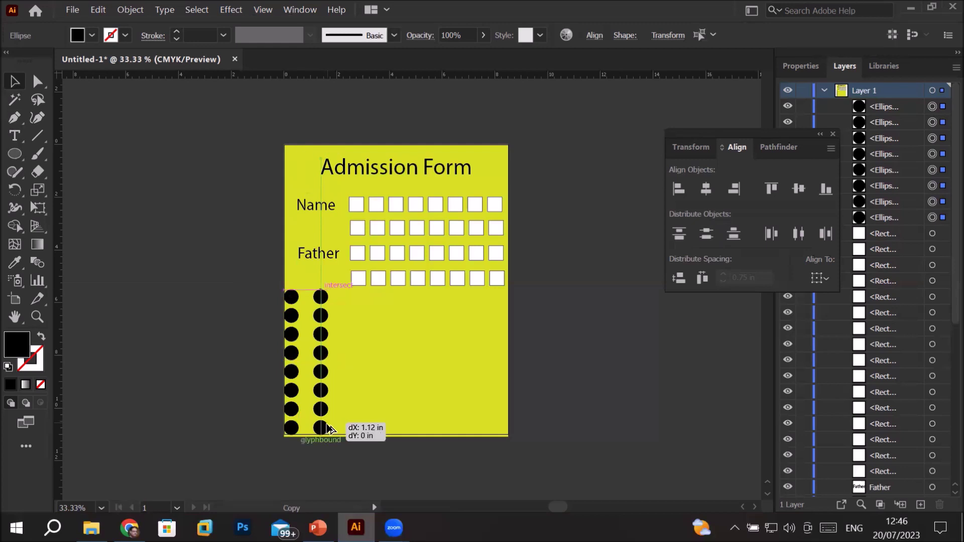
# - Group the circle column and Alt-drag copies rightward to make five columns
pyautogui.moveTo(329, 424); pyautogui.dragTo(330, 427)
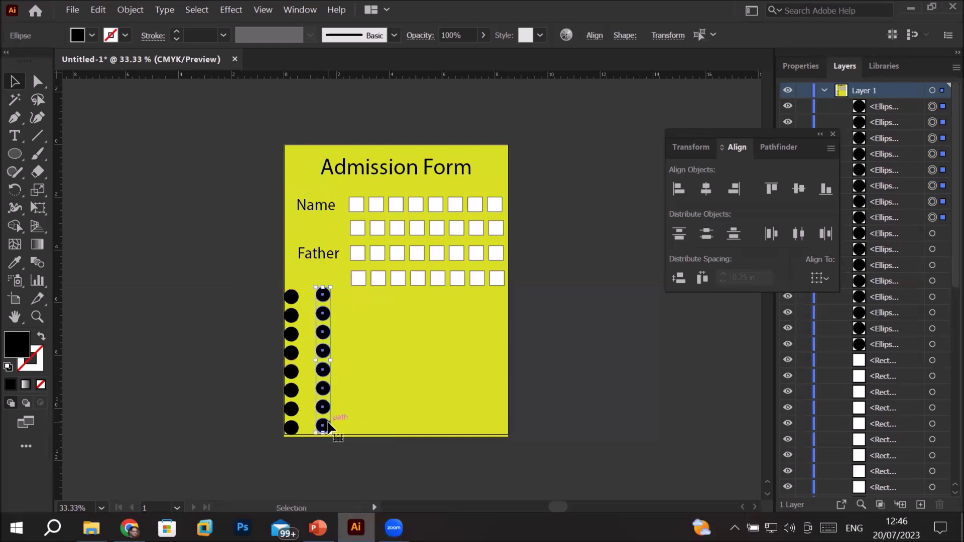
pyautogui.hotkey('ctrl', 'z')
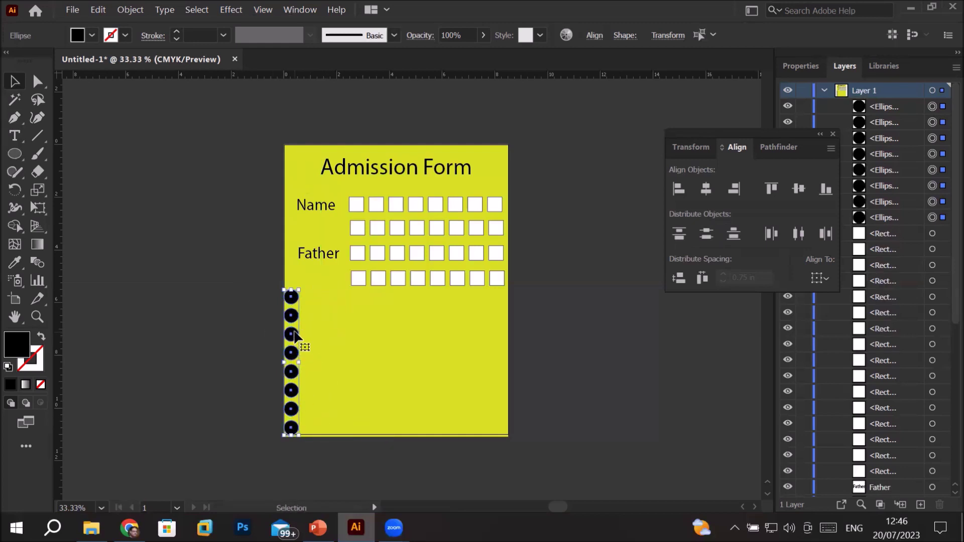
pyautogui.rightClick(296, 335)
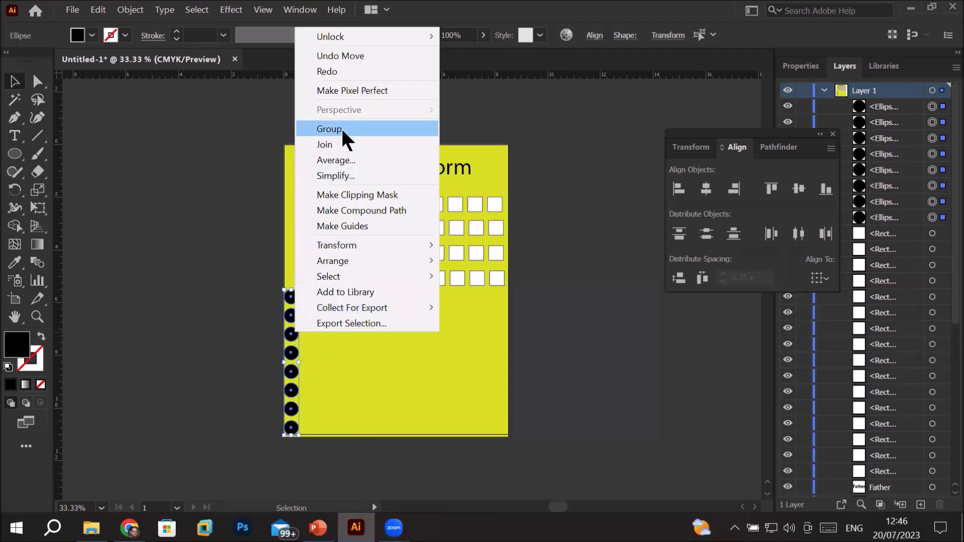
pyautogui.click(342, 128)
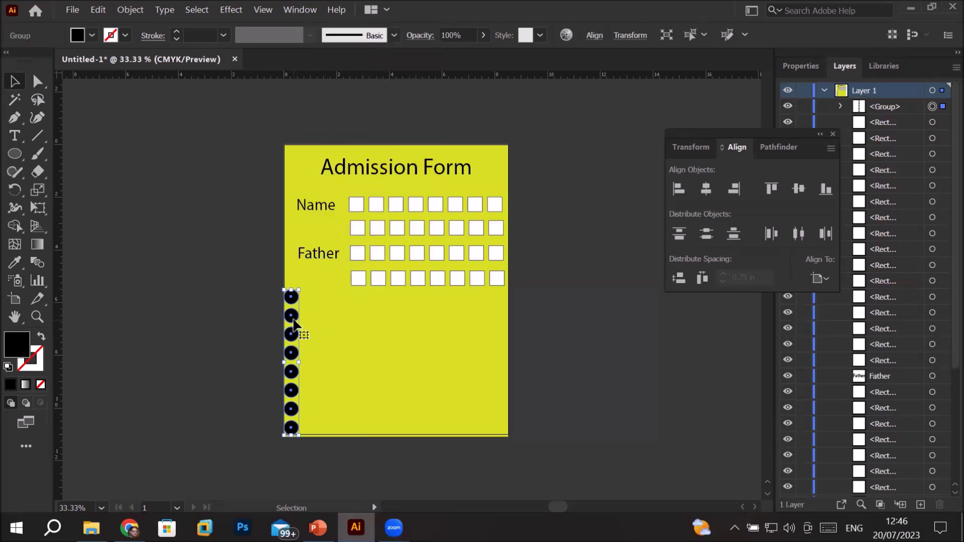
pyautogui.moveTo(310, 324); pyautogui.dragTo(336, 324)
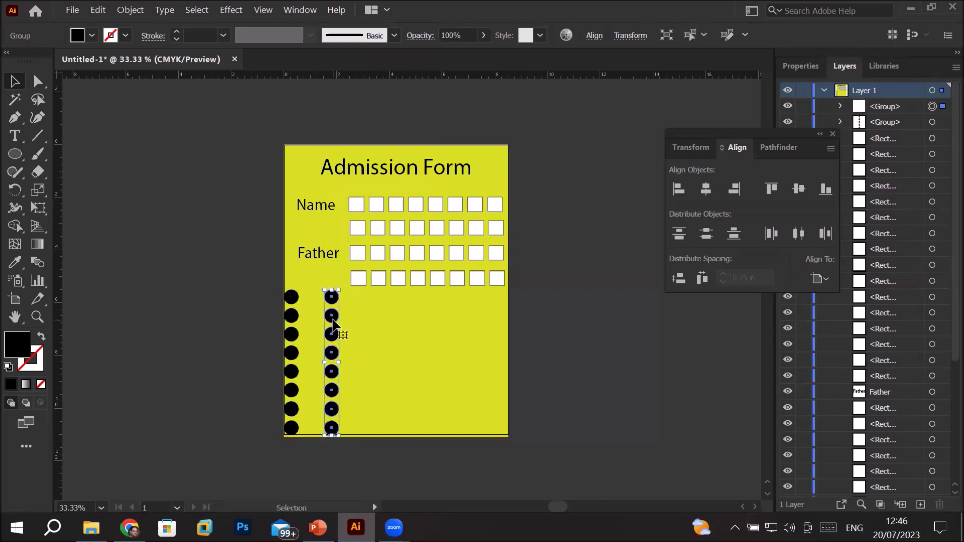
pyautogui.moveTo(333, 323); pyautogui.dragTo(480, 326)
pyautogui.moveTo(221, 302); pyautogui.dragTo(579, 467)
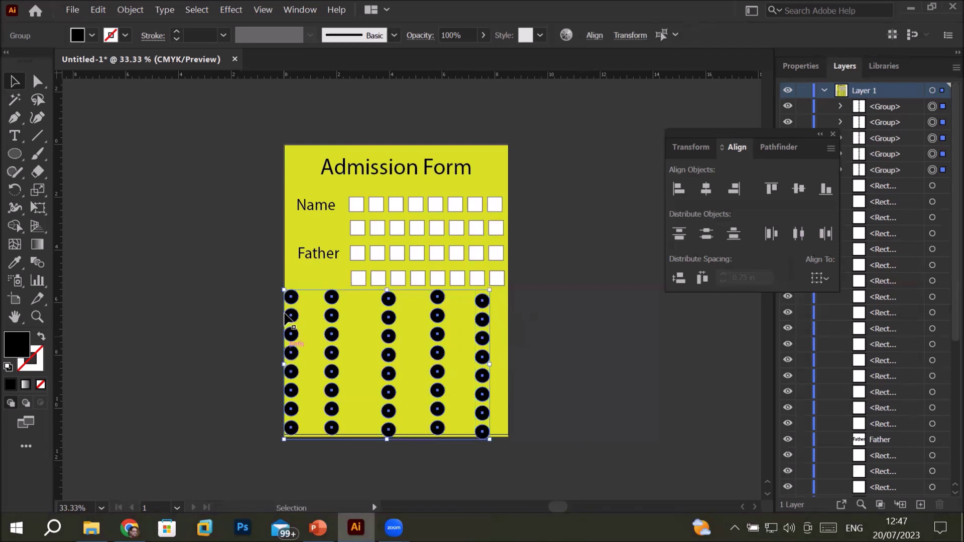
# - Spread the five columns across the page width with Horizontal Distribute Center on the artboard
pyautogui.click(820, 277)
pyautogui.click(870, 298)
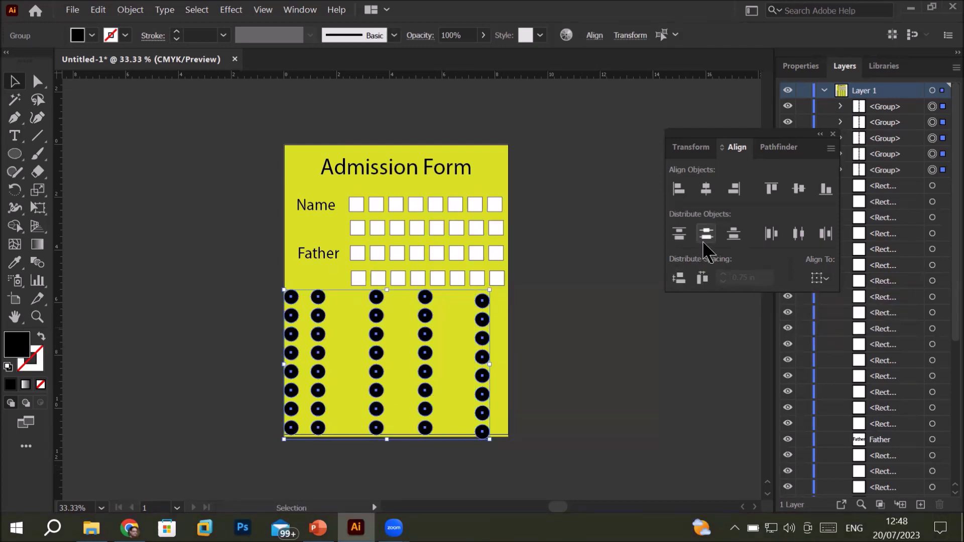
pyautogui.click(802, 241)
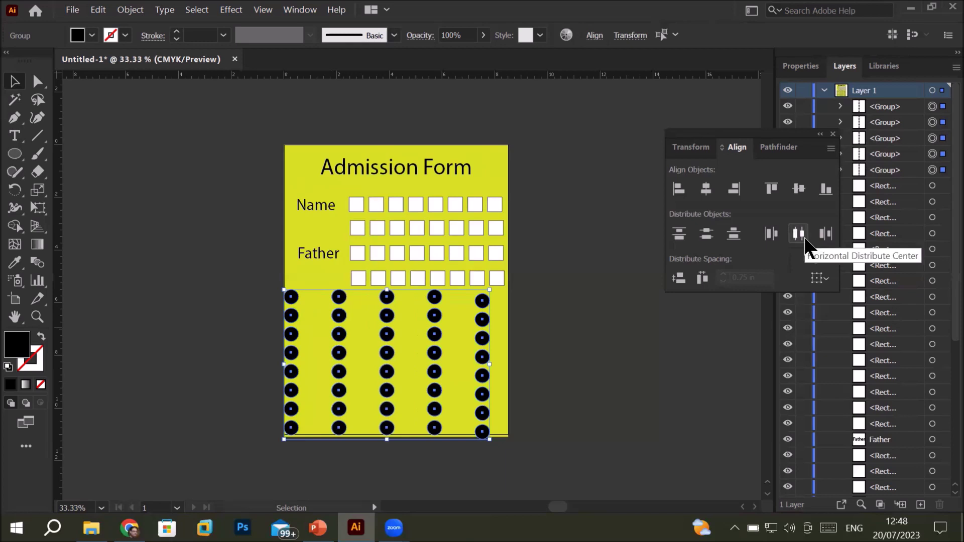
pyautogui.click(819, 277)
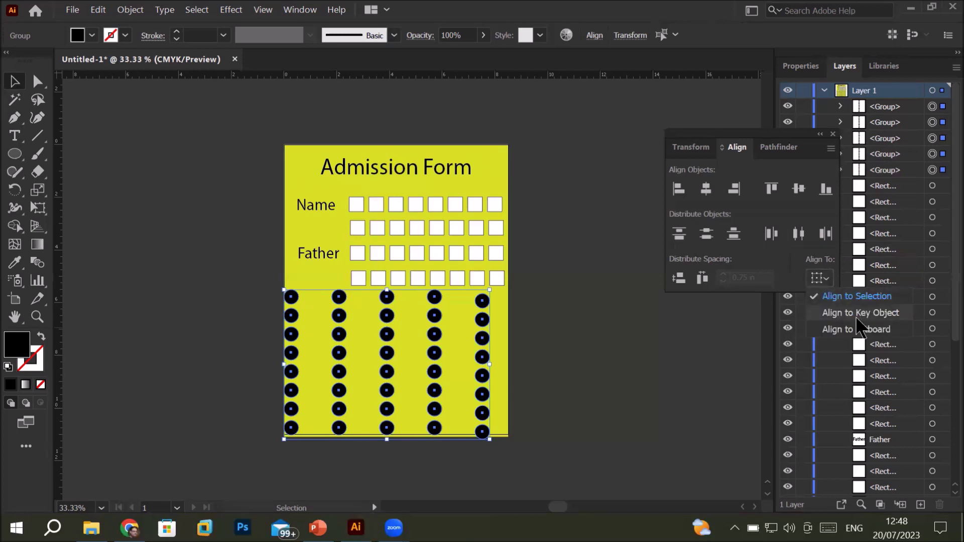
pyautogui.click(859, 329)
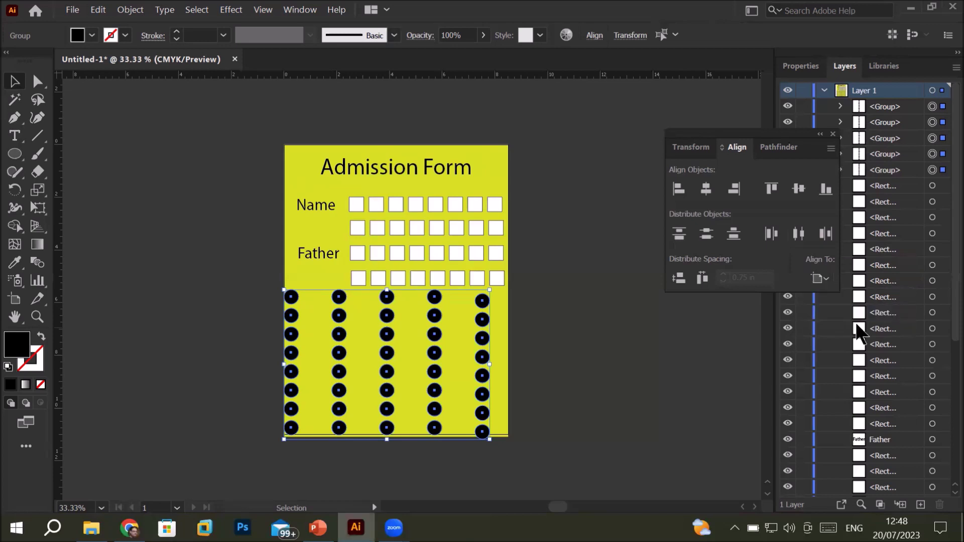
pyautogui.click(799, 234)
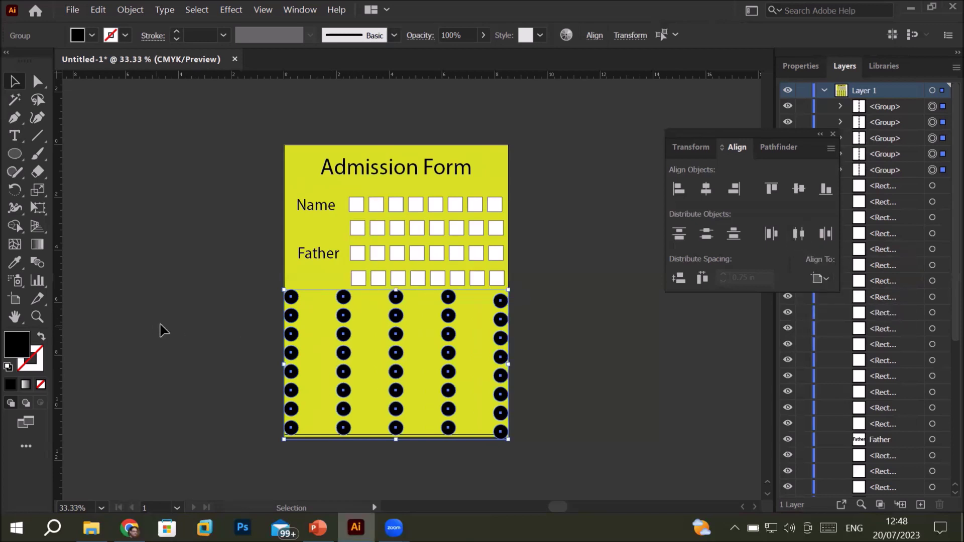
pyautogui.press('Delete')
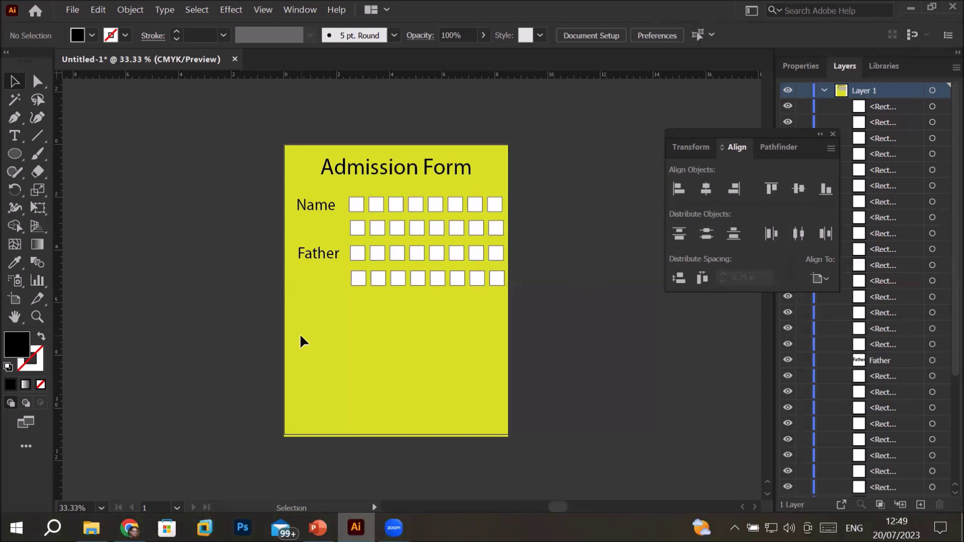
pyautogui.hotkey('ctrl', 'v')
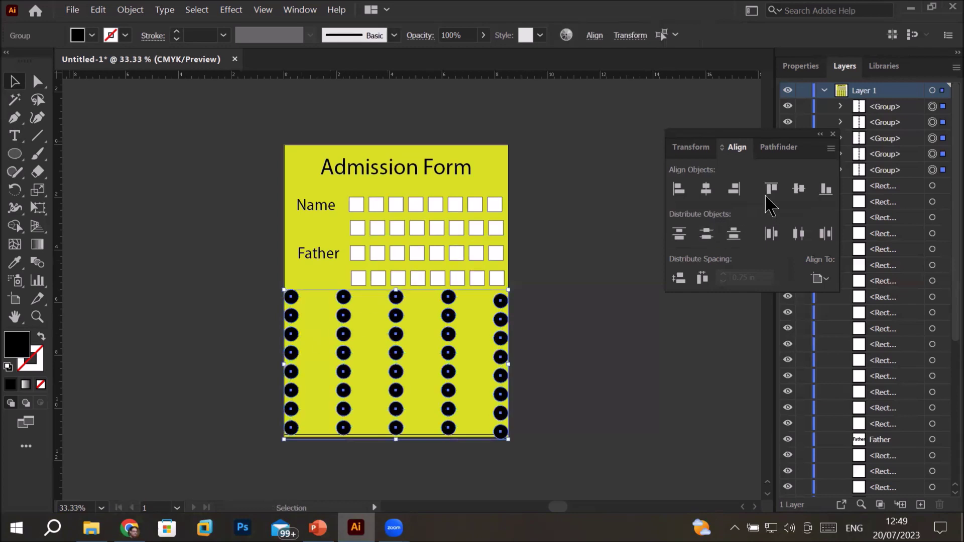
# - Align the circle grid to the page bottom with Vertical Align Bottom
pyautogui.click(827, 191)
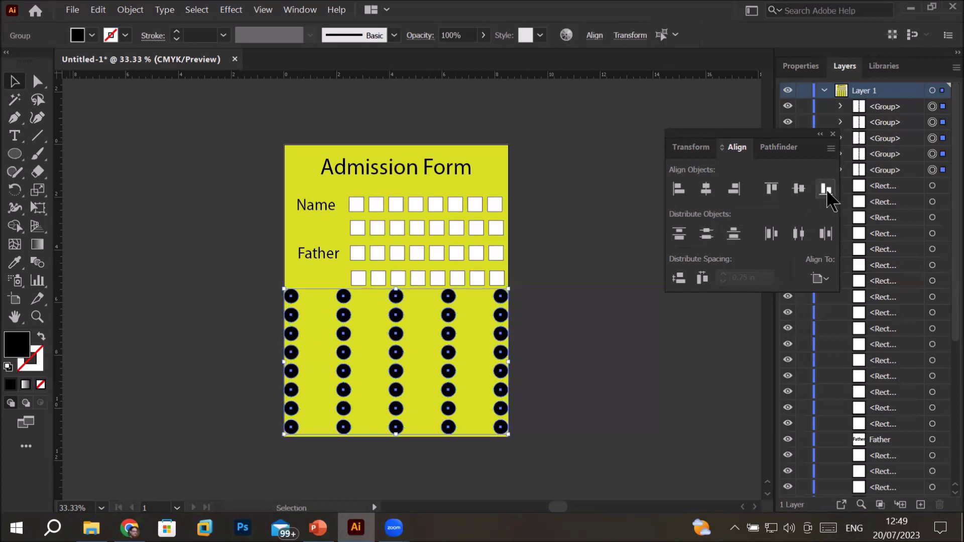
pyautogui.click(822, 279)
pyautogui.click(824, 288)
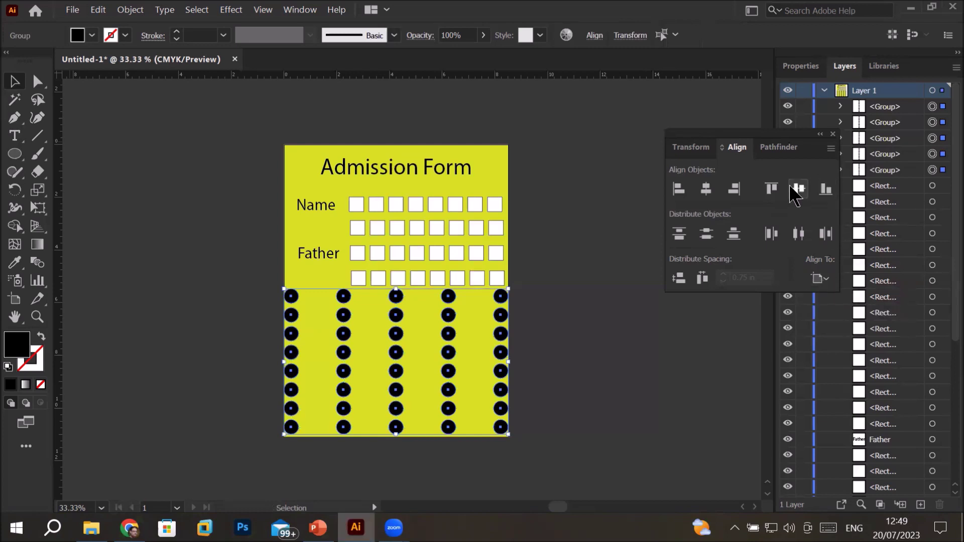
pyautogui.click(772, 190)
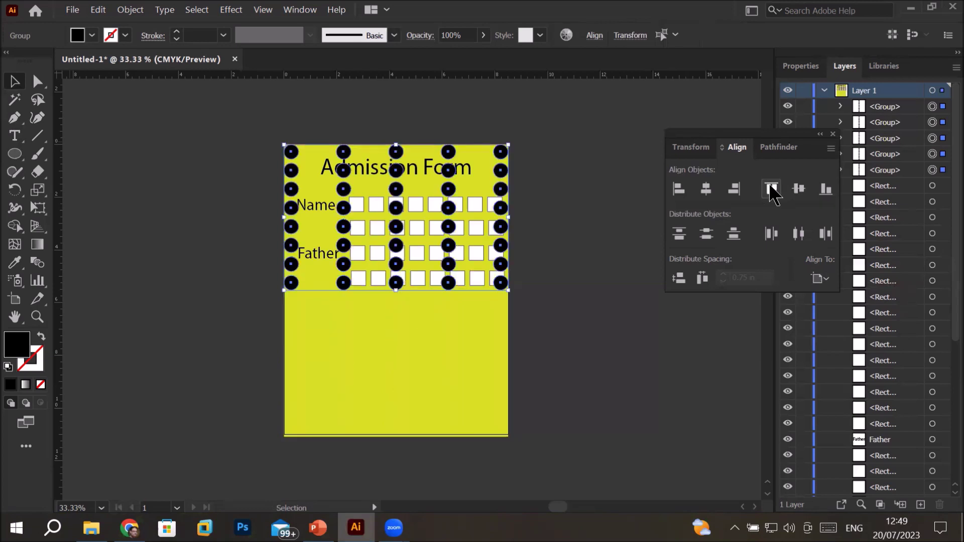
pyautogui.click(799, 189)
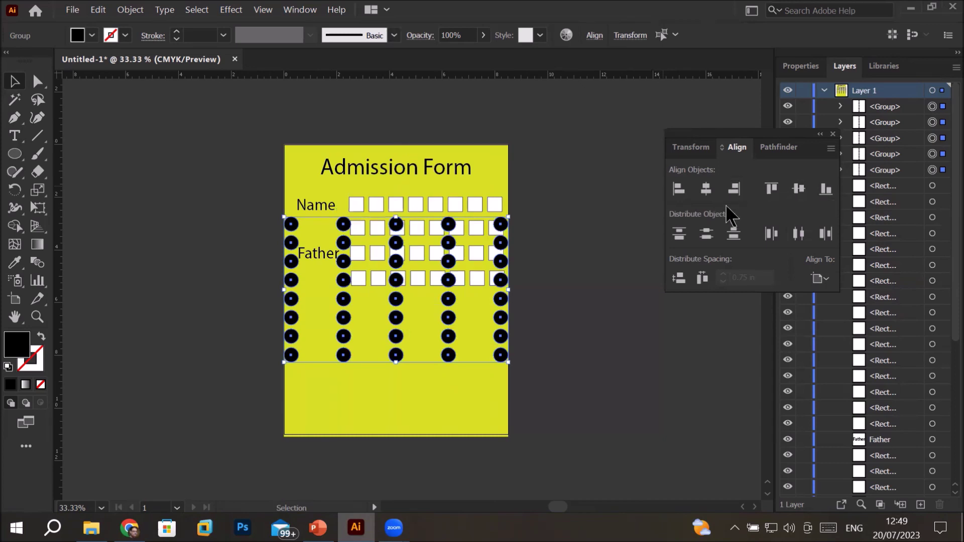
pyautogui.click(682, 191)
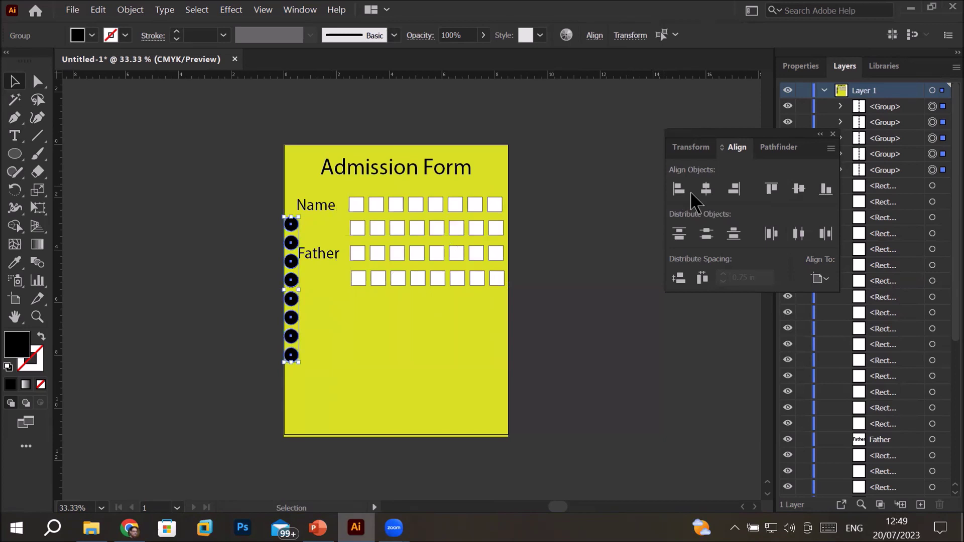
pyautogui.hotkey('ctrl', 'z')
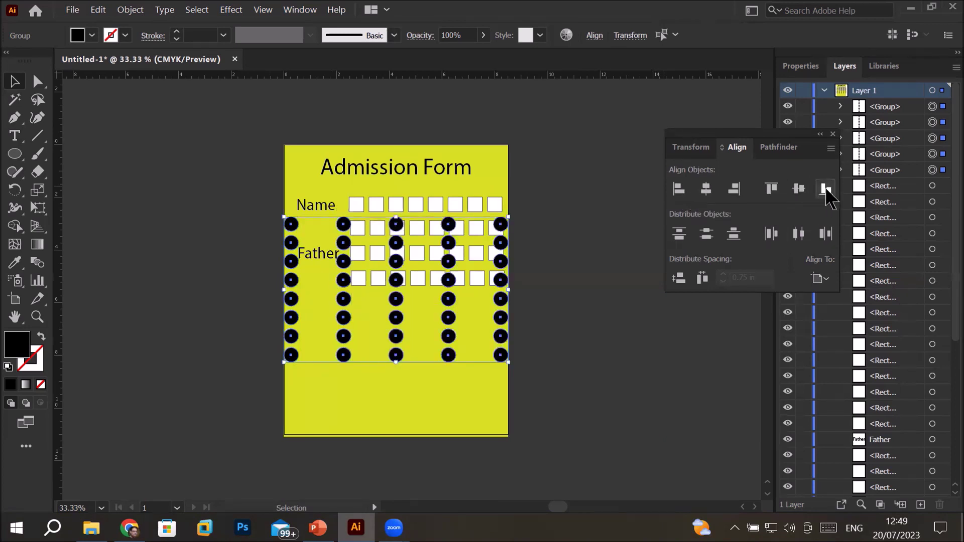
pyautogui.click(827, 190)
pyautogui.click(772, 190)
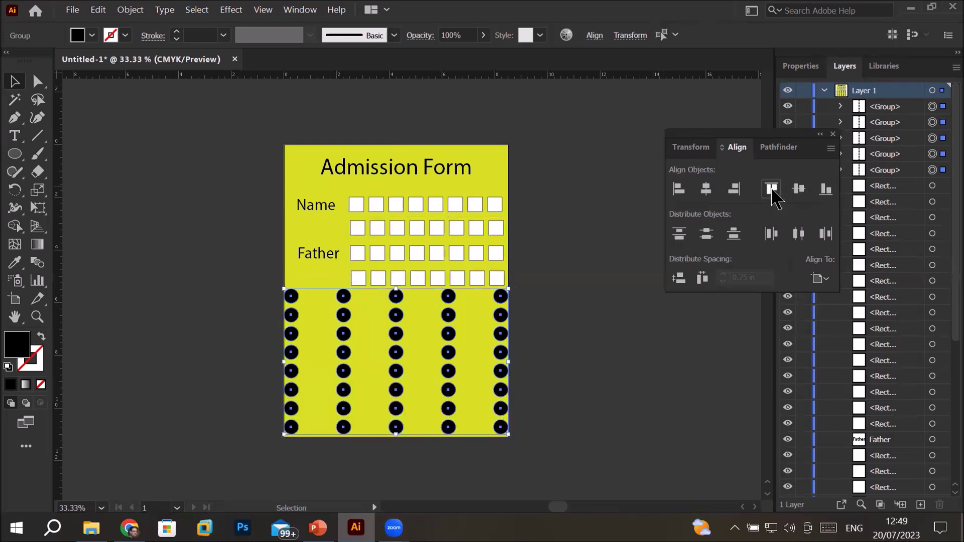
pyautogui.click(826, 190)
# - Reselect the whole circle grid and delete it
pyautogui.click(219, 348)
pyautogui.moveTo(253, 372); pyautogui.dragTo(543, 452)
pyautogui.press('Delete')
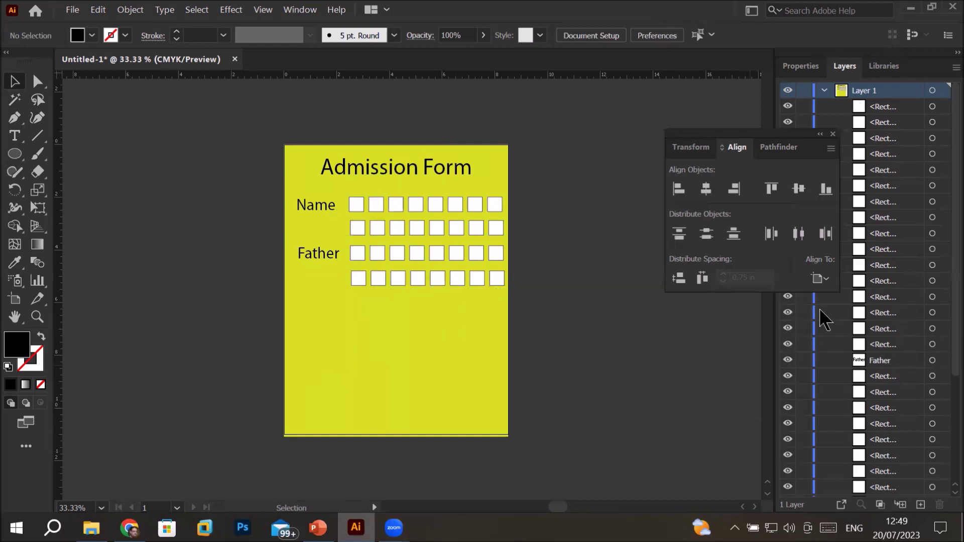
# - Draw a wide rectangle below the Father rows with default white fill and black stroke
pyautogui.click(824, 279)
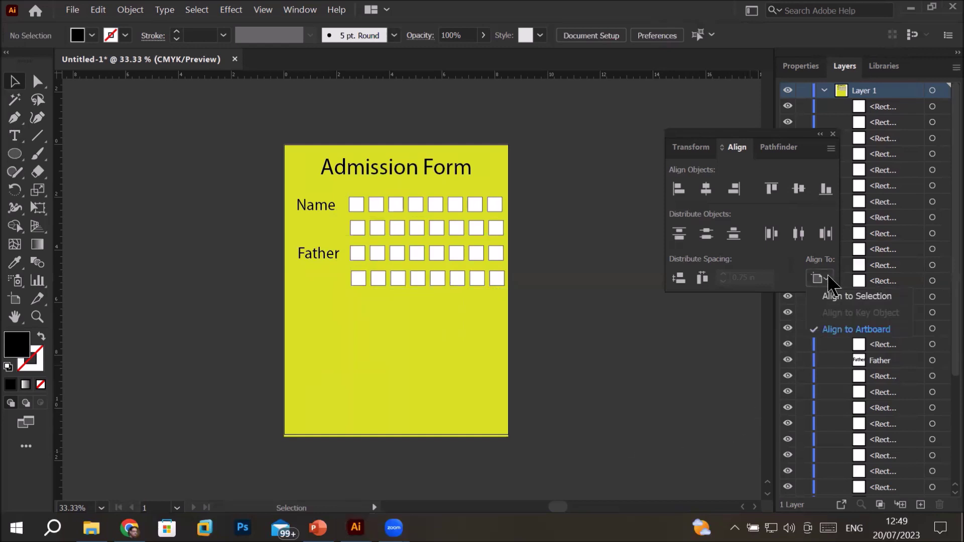
pyautogui.click(692, 151)
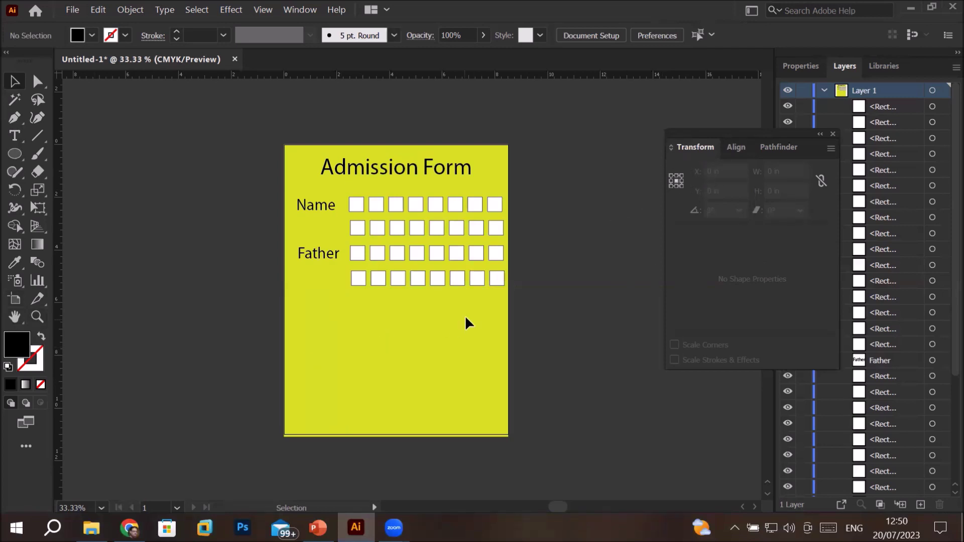
pyautogui.click(16, 156)
pyautogui.rightClick(16, 158)
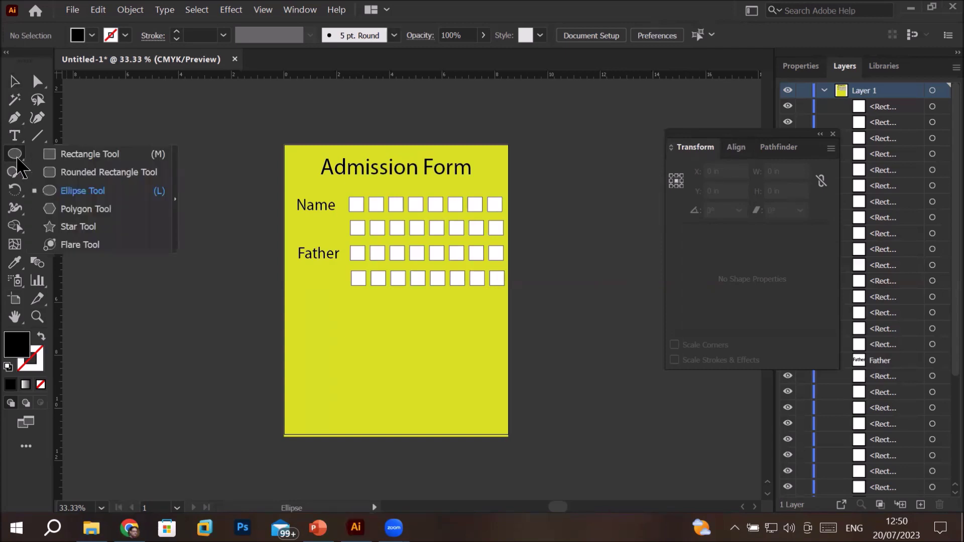
pyautogui.click(102, 155)
pyautogui.moveTo(324, 330); pyautogui.dragTo(481, 357)
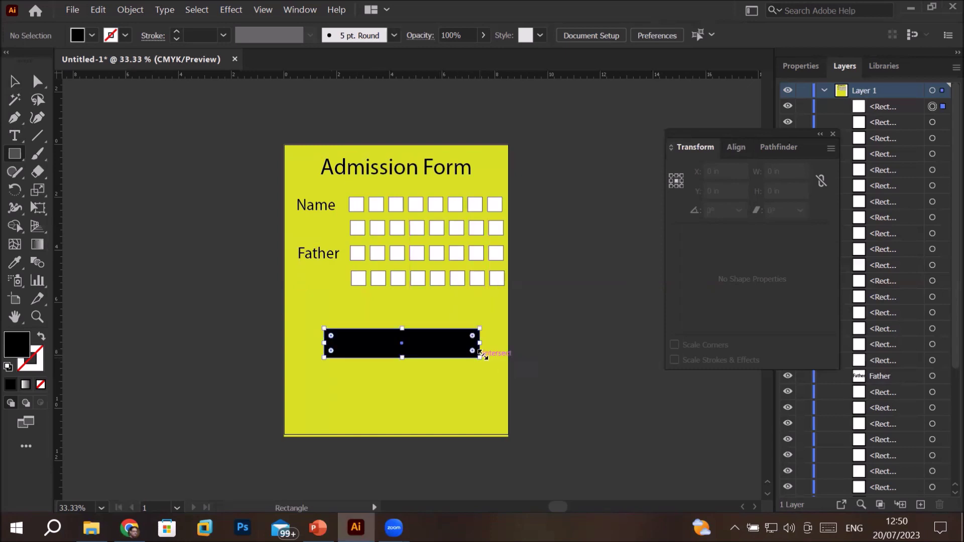
pyautogui.click(8, 368)
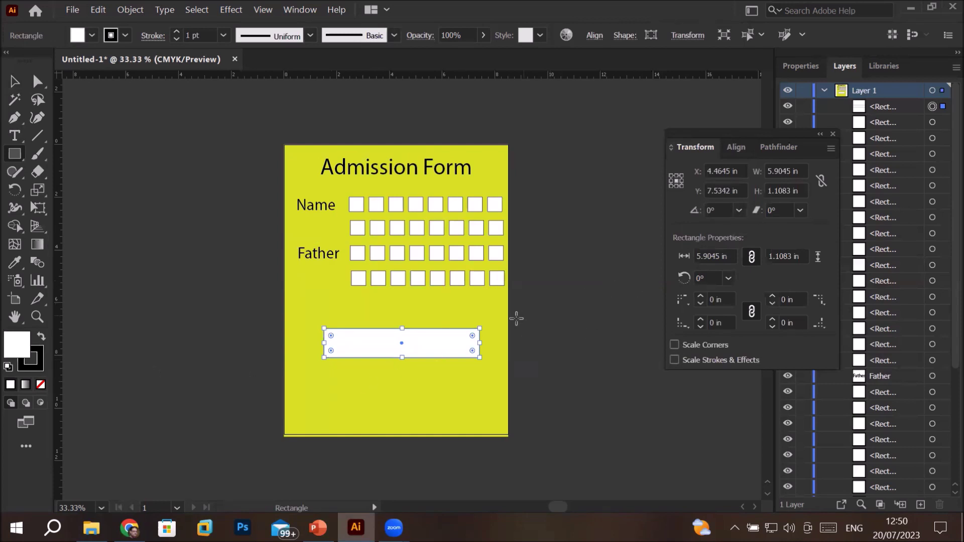
# - Try rotating the rectangle, then abandon it so the rectangle stays level
pyautogui.moveTo(485, 327)
pyautogui.mouseDown()
pyautogui.moveTo(490, 318)
pyautogui.moveTo(489, 337)
pyautogui.moveTo(497, 327)
pyautogui.mouseUp()
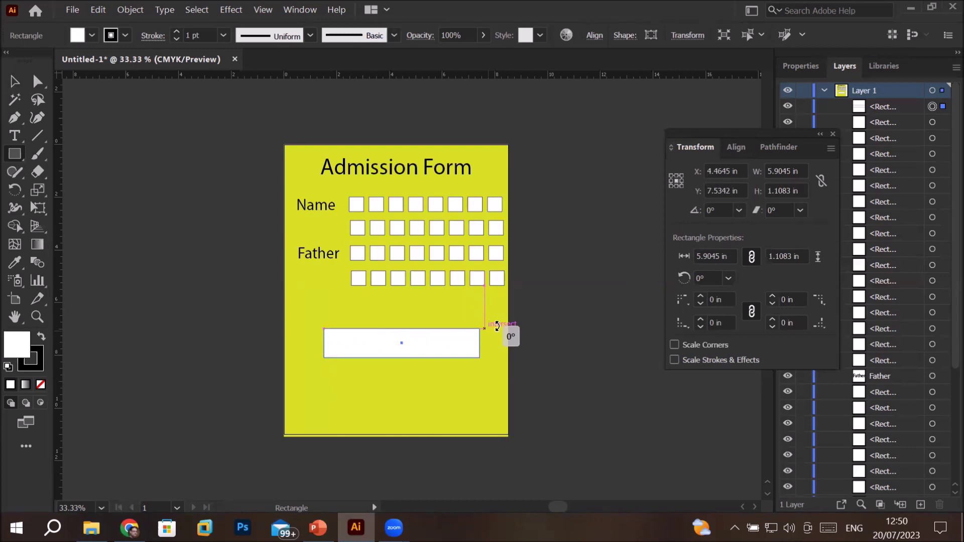
pyautogui.moveTo(497, 327)
pyautogui.mouseDown()
pyautogui.moveTo(471, 278)
pyautogui.moveTo(494, 327)
pyautogui.mouseUp()
pyautogui.press('v')
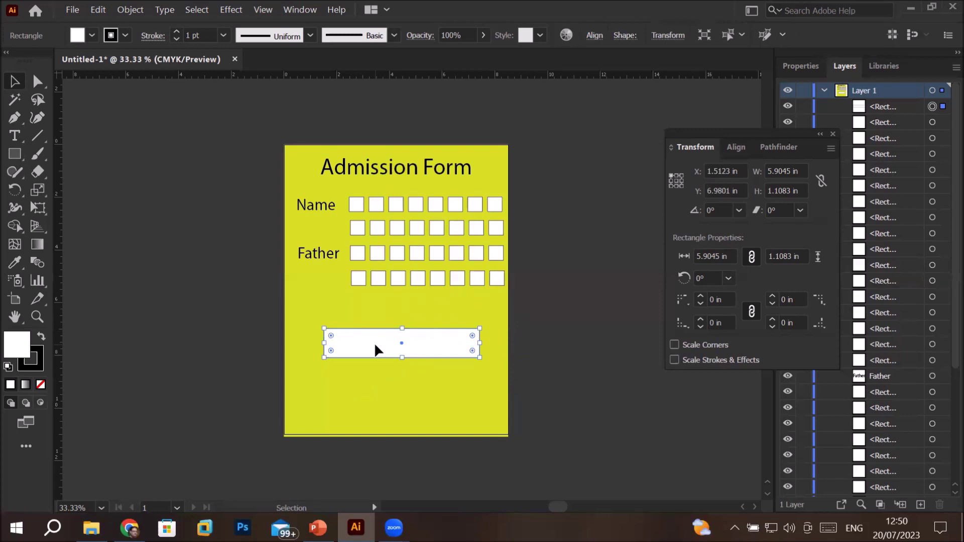
pyautogui.click(15, 191)
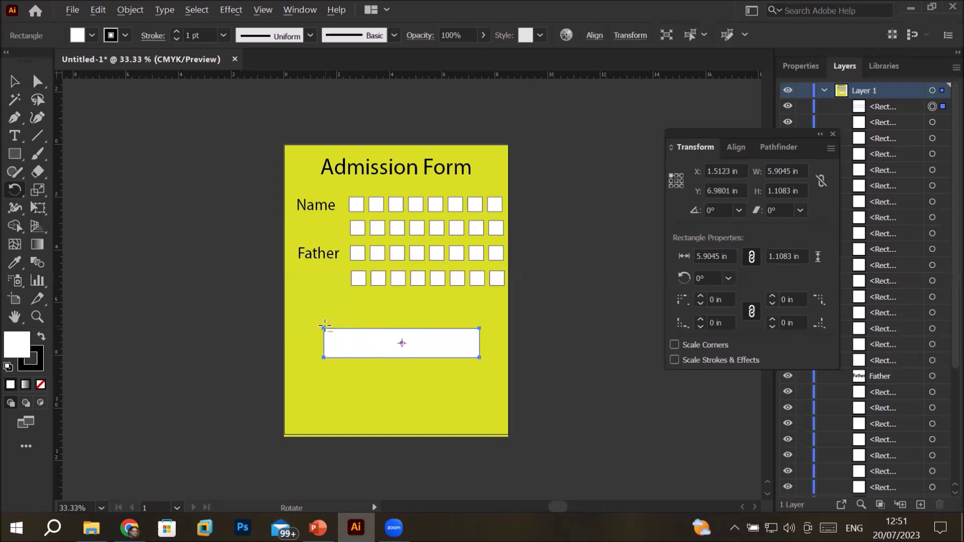
# - Make 5° rotated copies around the rectangle's top-left corner, repeating up to 90°
pyautogui.keyDown('alt'); pyautogui.click(325, 326); pyautogui.keyUp('alt')
pyautogui.click(631, 236)
pyautogui.press('Up')
pyautogui.press('Up')
pyautogui.press('Up')
pyautogui.press('Up')
pyautogui.press('Up')
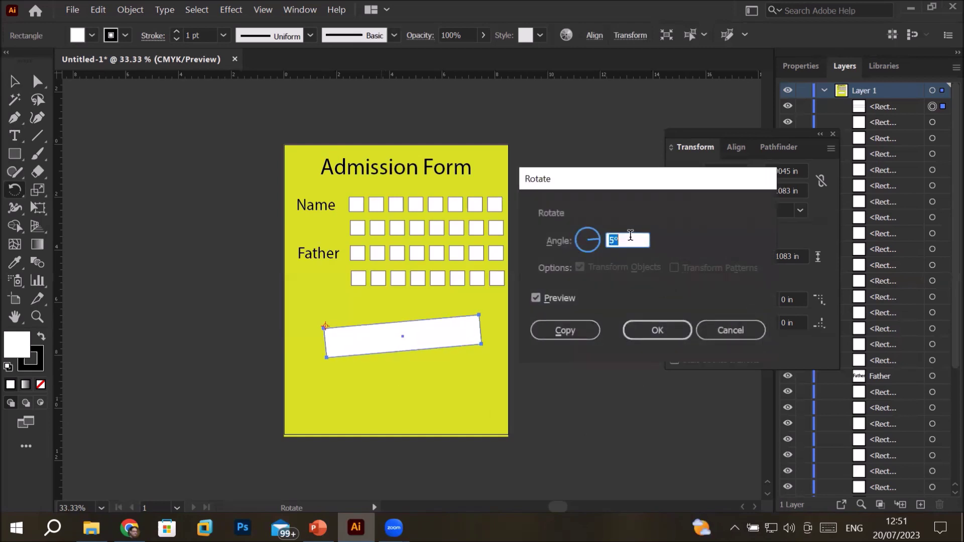
pyautogui.click(565, 330)
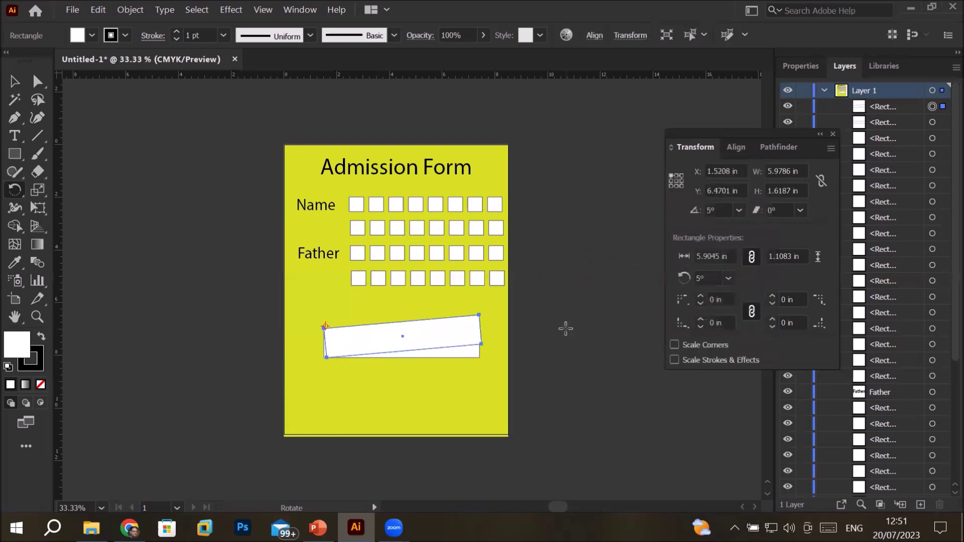
pyautogui.hotkey('ctrl', 'd')
pyautogui.hotkey('ctrl', 'd')
pyautogui.hotkey('ctrl', 'd')
pyautogui.hotkey('ctrl', 'd')
pyautogui.hotkey('ctrl', 'd')
pyautogui.hotkey('ctrl', 'd')
pyautogui.hotkey('ctrl', 'd')
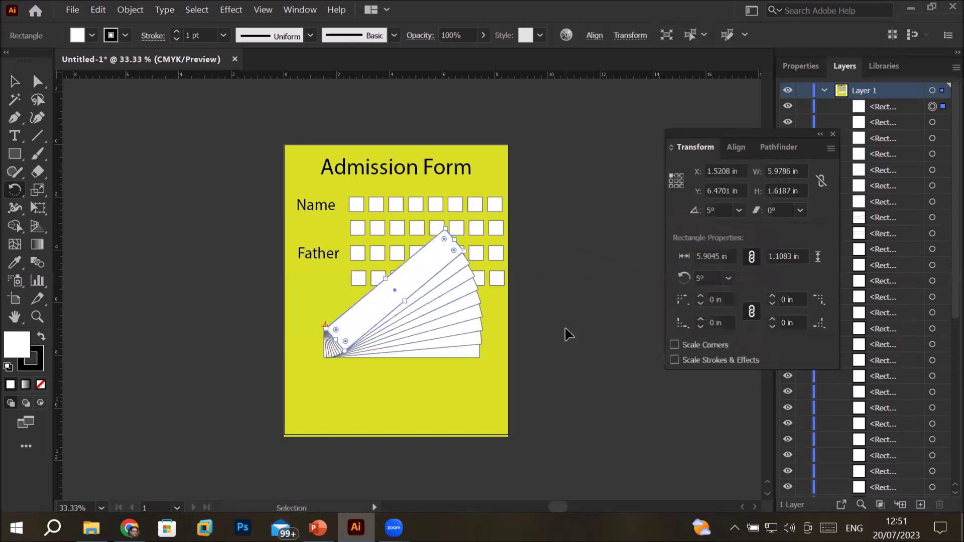
pyautogui.hotkey('ctrl', 'd')
pyautogui.hotkey('ctrl', 'd')
pyautogui.hotkey('ctrl', 'd')
pyautogui.hotkey('ctrl', 'd')
pyautogui.hotkey('ctrl', 'd')
pyautogui.hotkey('ctrl', 'd')
pyautogui.hotkey('ctrl', 'd')
pyautogui.hotkey('ctrl', 'd')
pyautogui.hotkey('ctrl', 'd')
pyautogui.hotkey('ctrl', 'd')
pyautogui.hotkey('ctrl', 'd')
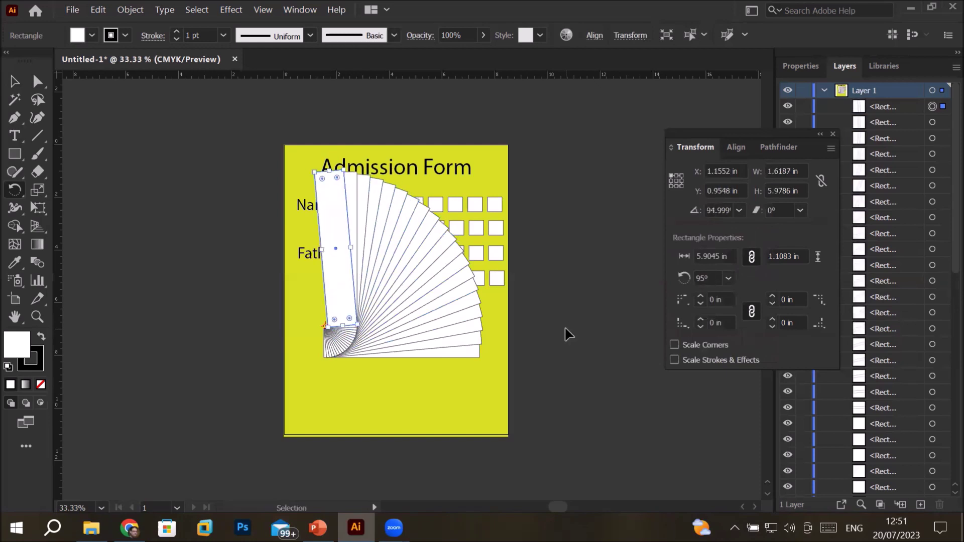
pyautogui.hotkey('ctrl', 'z')
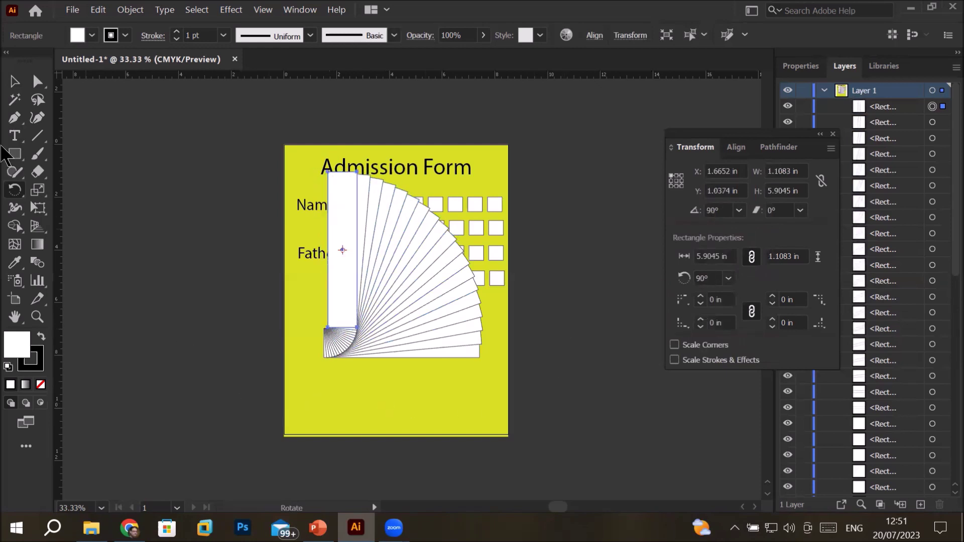
pyautogui.click(15, 81)
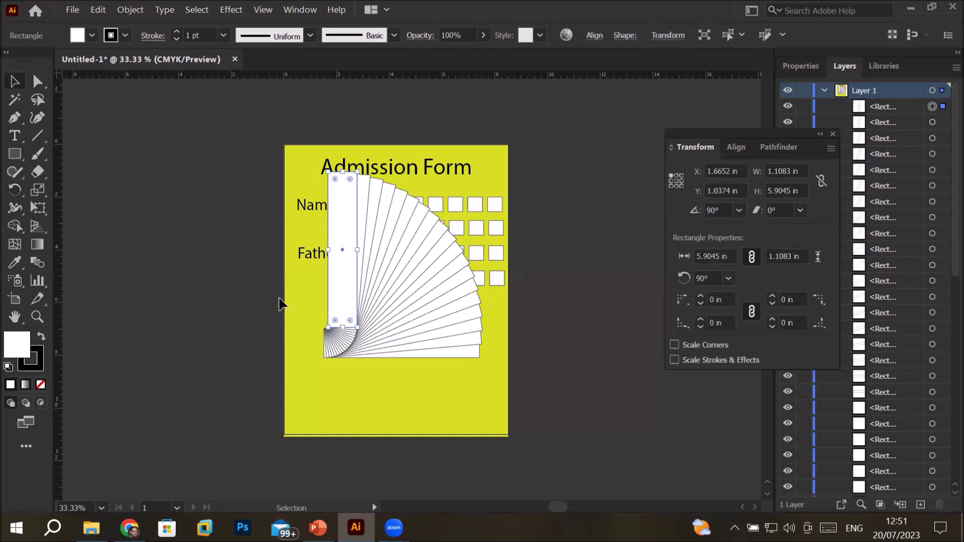
# - Move the rectangle fan into the page's bottom-left corner and lower its opacity to 16%
pyautogui.moveTo(300, 316); pyautogui.dragTo(468, 380)
pyautogui.moveTo(397, 351); pyautogui.dragTo(358, 425)
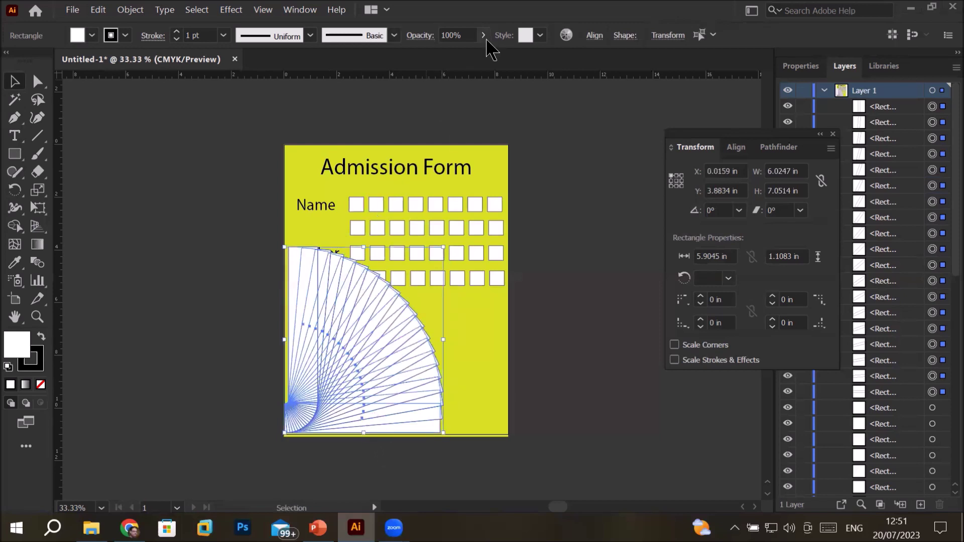
pyautogui.click(483, 35)
pyautogui.moveTo(480, 53); pyautogui.dragTo(442, 53)
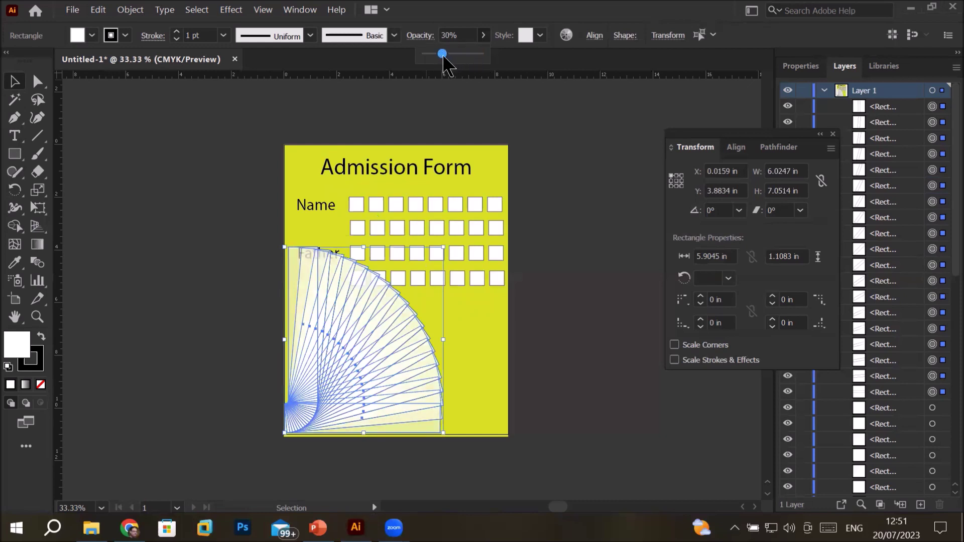
pyautogui.click(201, 271)
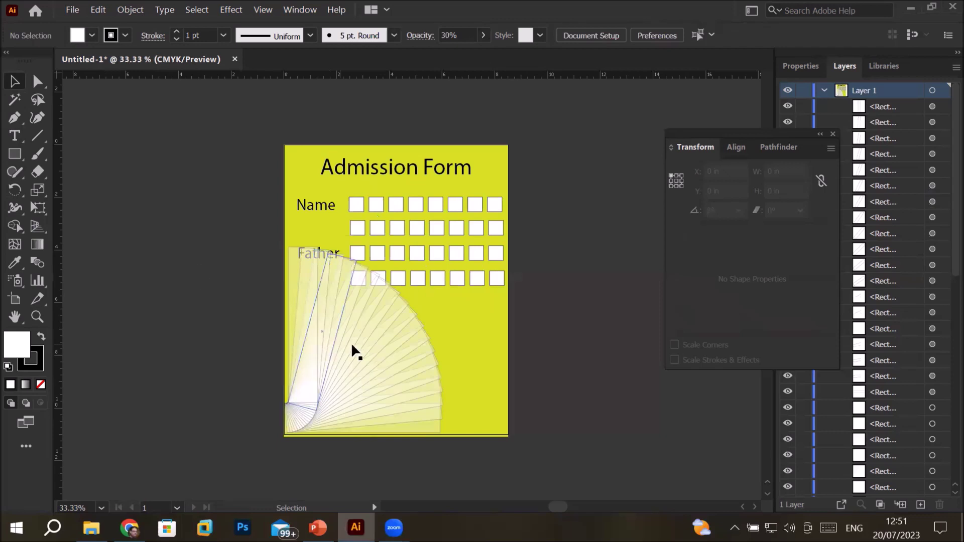
pyautogui.moveTo(249, 326)
pyautogui.mouseDown()
pyautogui.moveTo(339, 447)
pyautogui.moveTo(394, 454)
pyautogui.mouseUp()
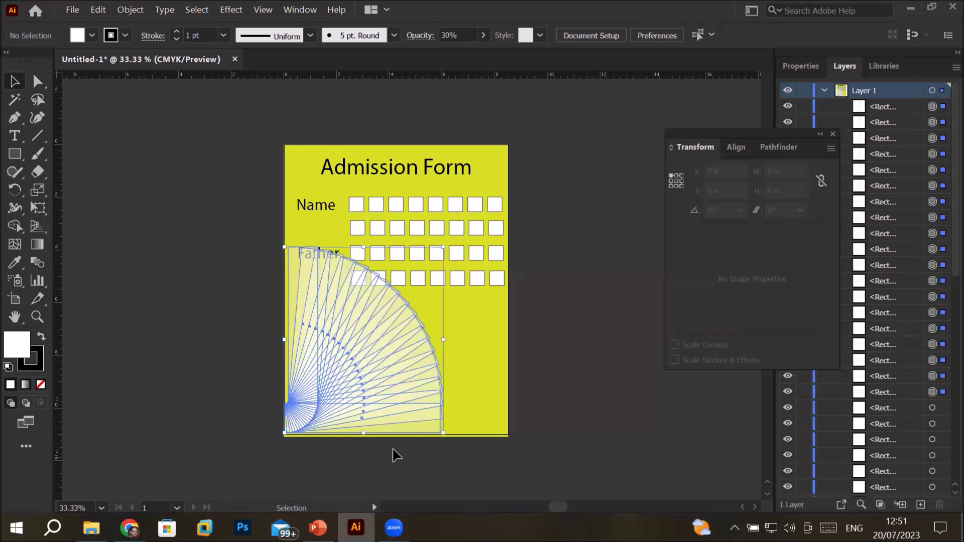
pyautogui.click(483, 35)
pyautogui.moveTo(443, 53); pyautogui.dragTo(436, 53)
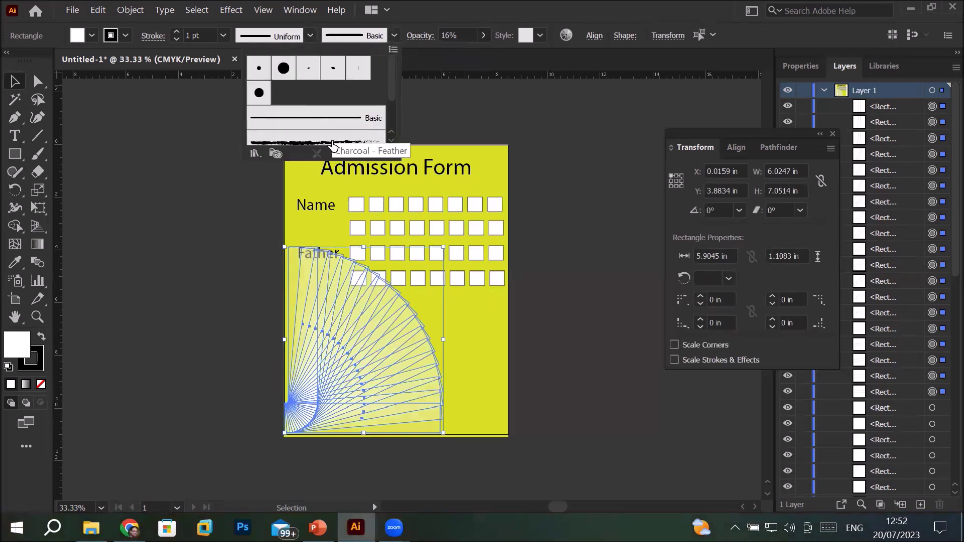
# - Apply the Charcoal - Feather brush to the fan outlines at 8 pt stroke weight
pyautogui.click(324, 139)
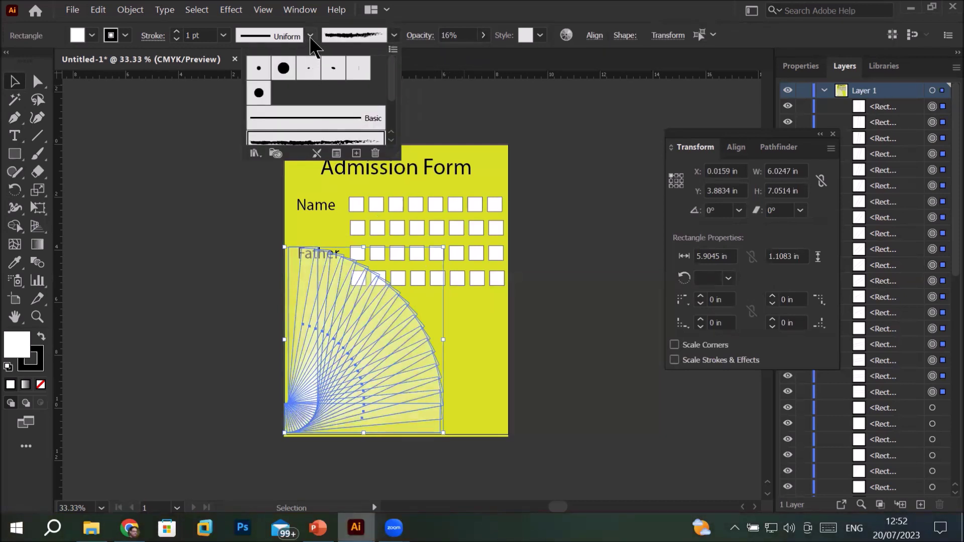
pyautogui.click(310, 36)
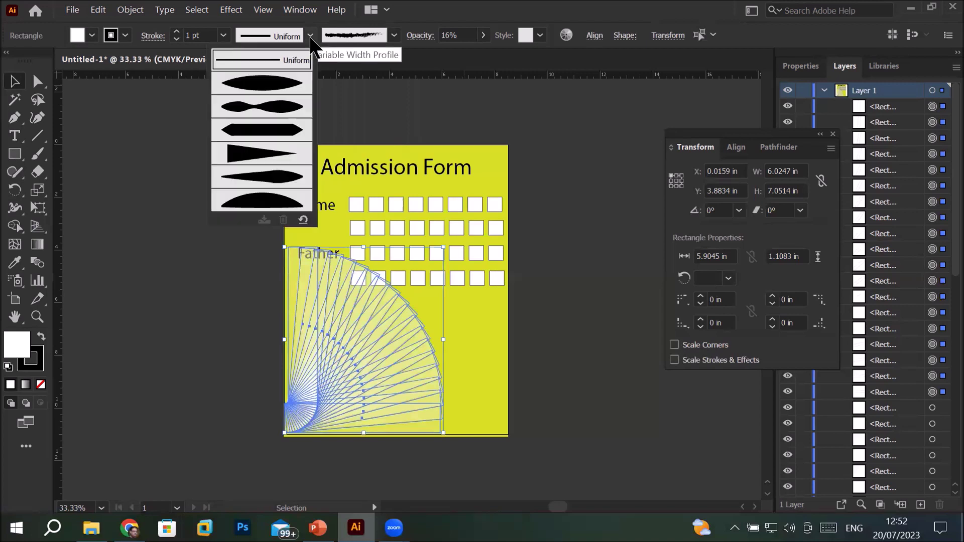
pyautogui.click(177, 32)
pyautogui.click(177, 31)
pyautogui.click(176, 32)
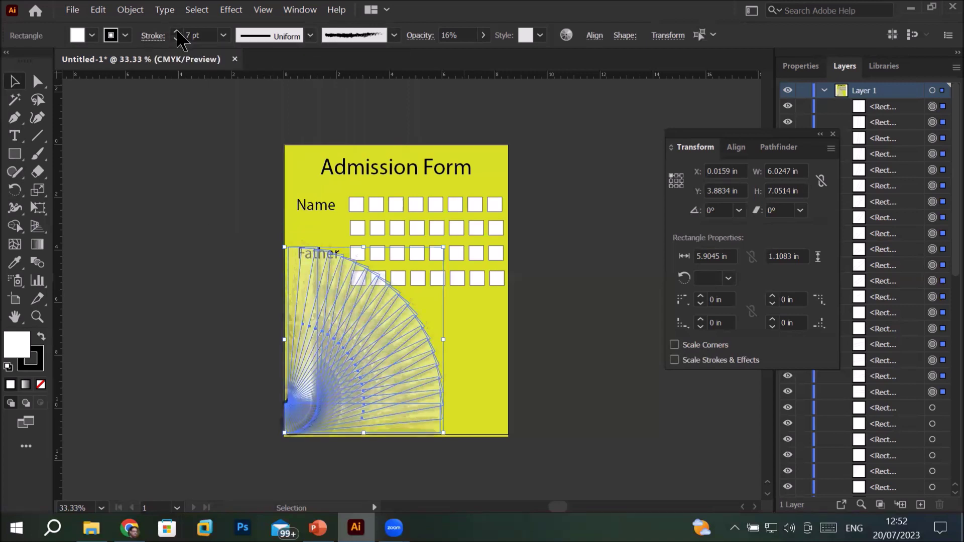
pyautogui.click(135, 271)
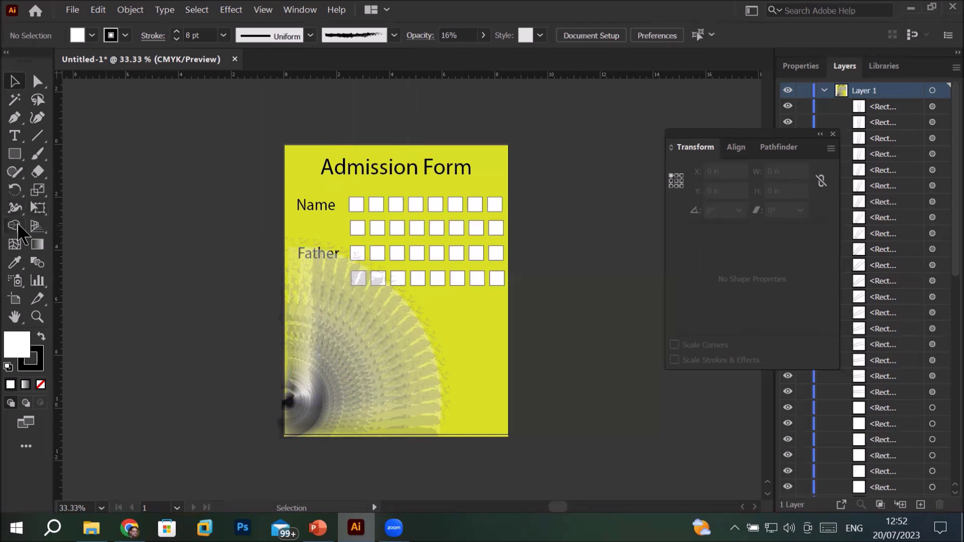
# - Draw a small 1.6616 by 0.5538 in input box below the Father rows
pyautogui.click(15, 154)
pyautogui.press('m')
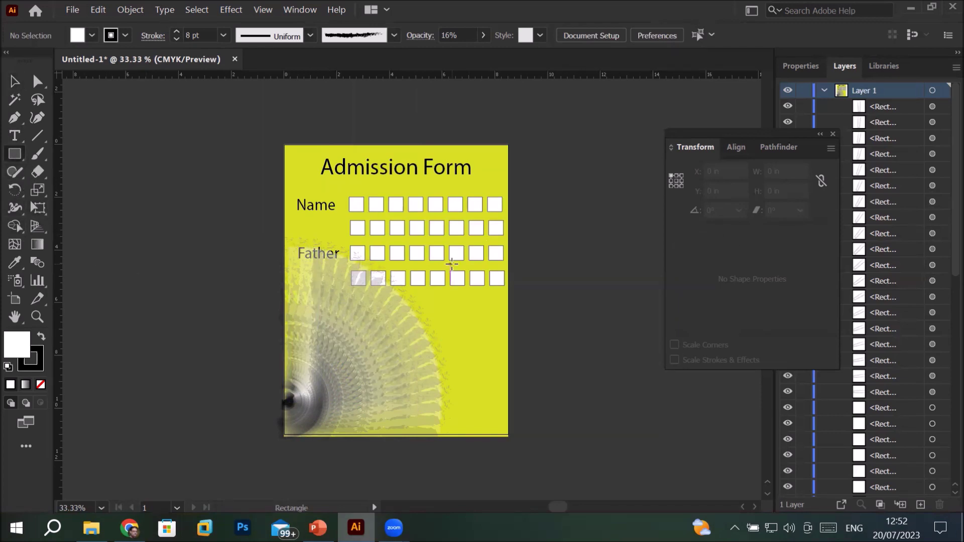
pyautogui.moveTo(455, 312); pyautogui.dragTo(500, 327)
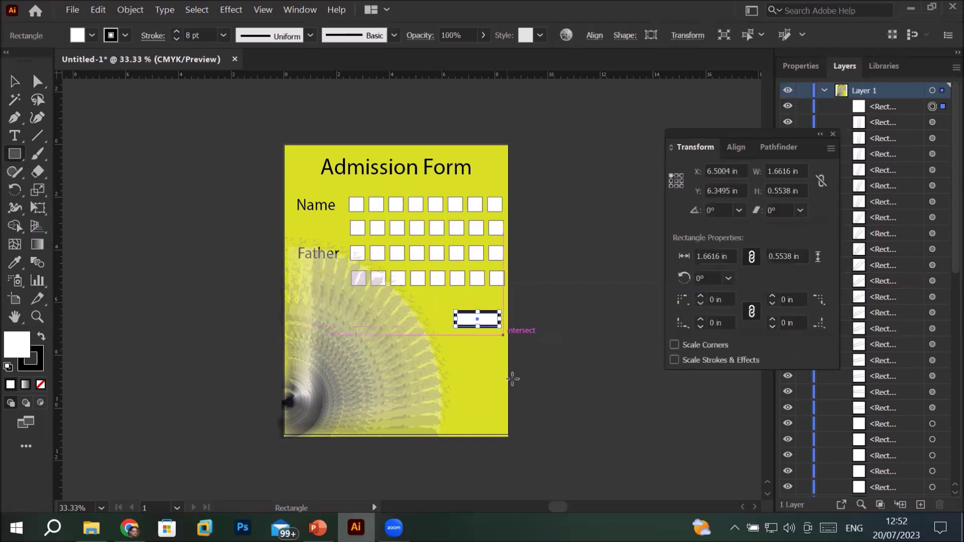
pyautogui.scroll(1, 479, 295)
pyautogui.scroll(1, 534, 300)
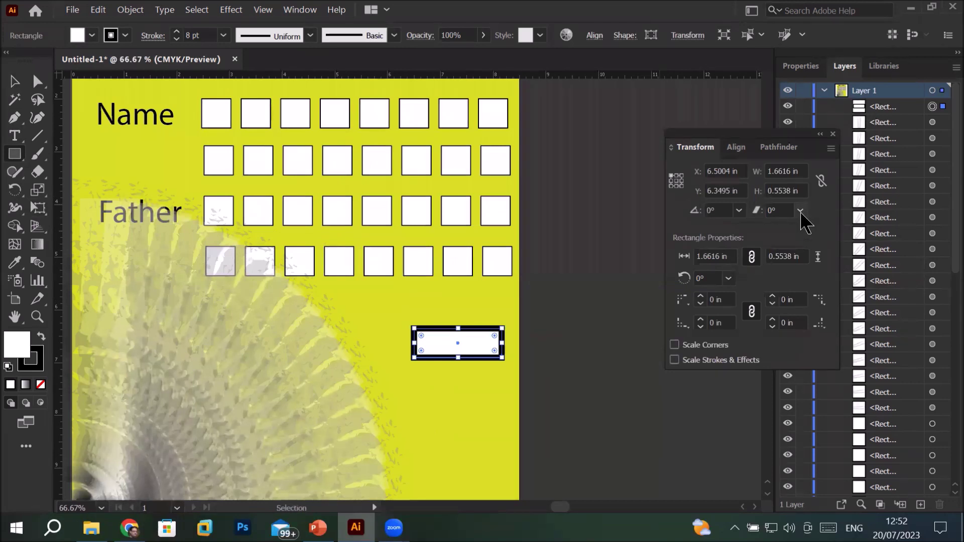
# - Shear the box into a parallelogram, then undo the shear to restore the rectangle
pyautogui.click(801, 211)
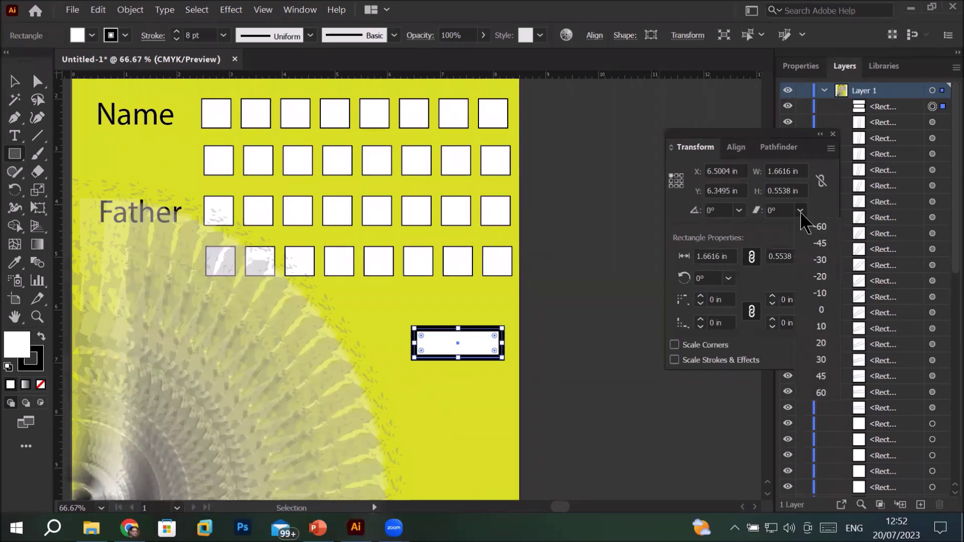
pyautogui.click(824, 246)
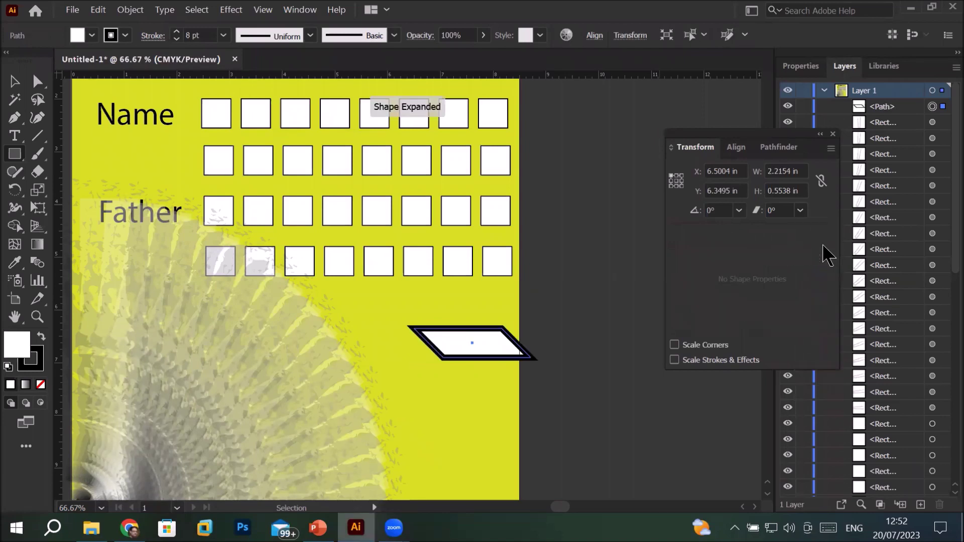
pyautogui.click(799, 211)
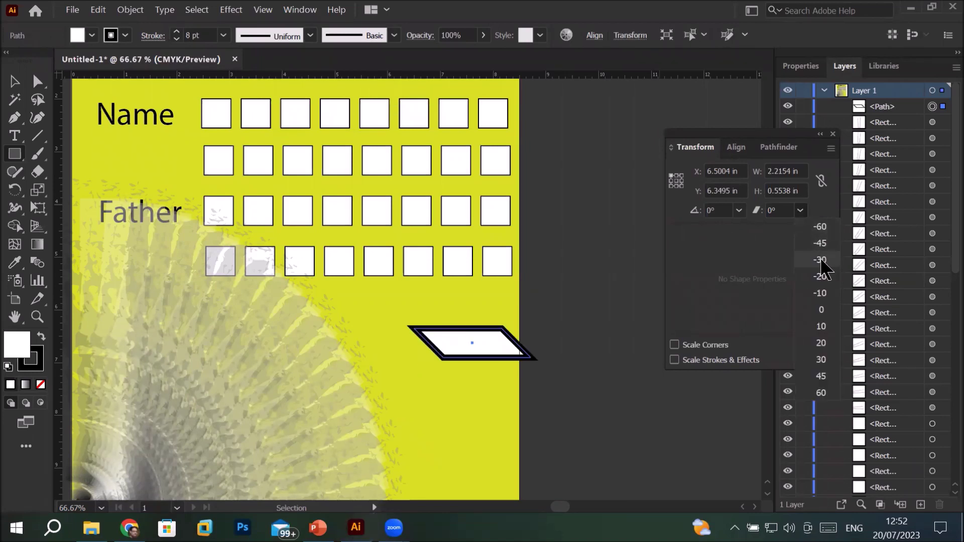
pyautogui.click(819, 312)
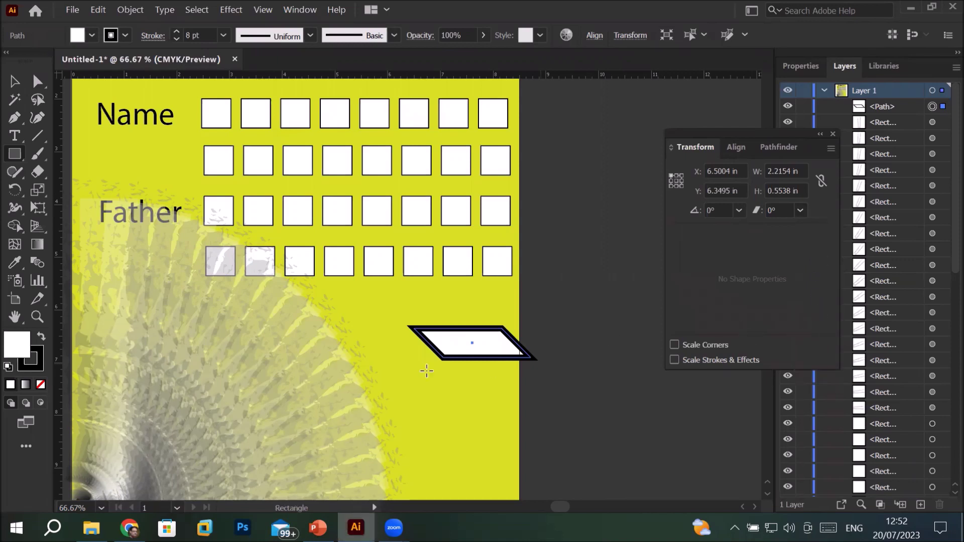
pyautogui.click(14, 81)
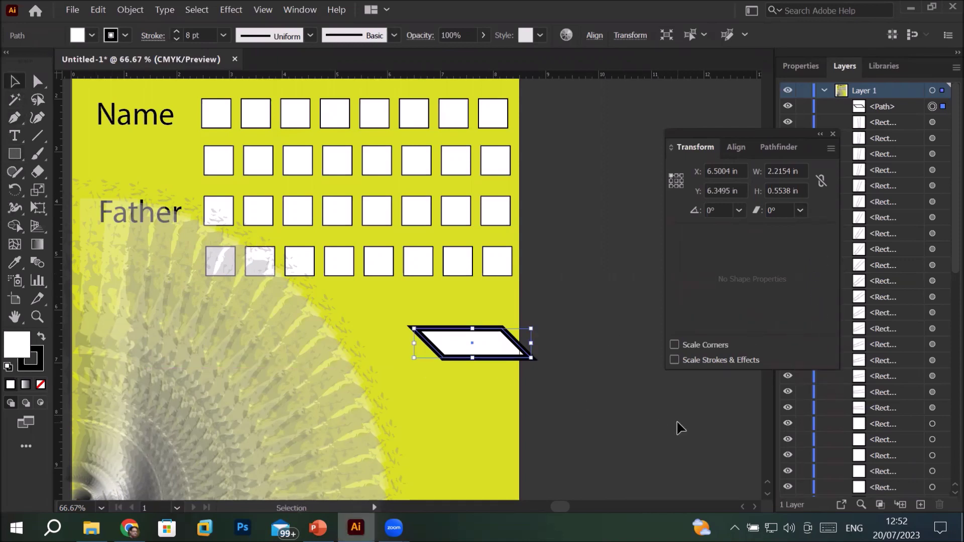
pyautogui.hotkey('ctrl', 'z')
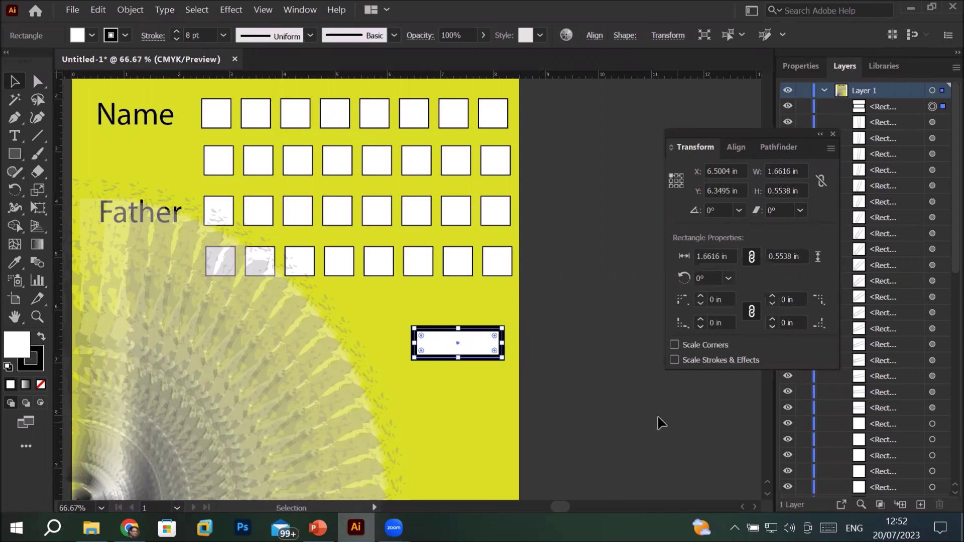
pyautogui.click(38, 80)
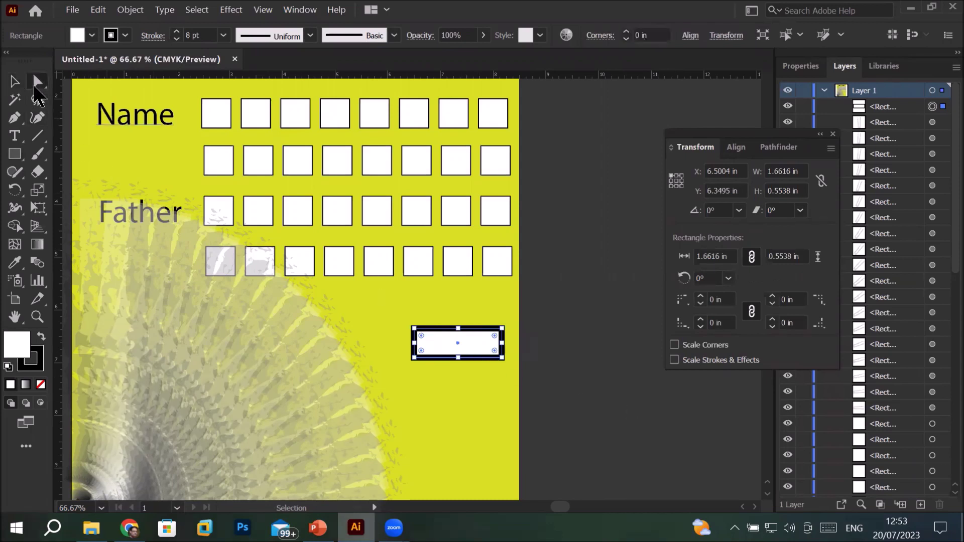
pyautogui.moveTo(457, 329)
pyautogui.mouseDown()
pyautogui.moveTo(470, 331)
pyautogui.moveTo(454, 327)
pyautogui.mouseUp()
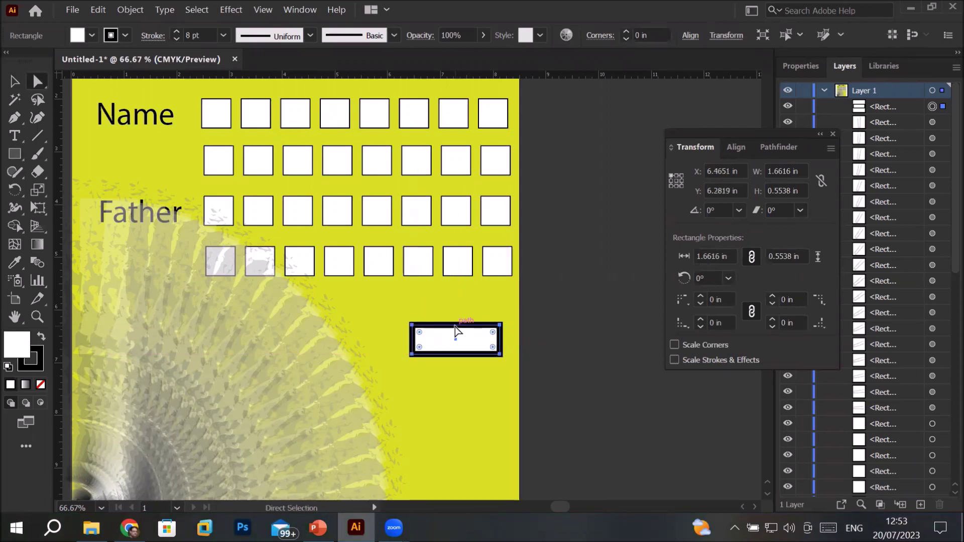
pyautogui.click(801, 210)
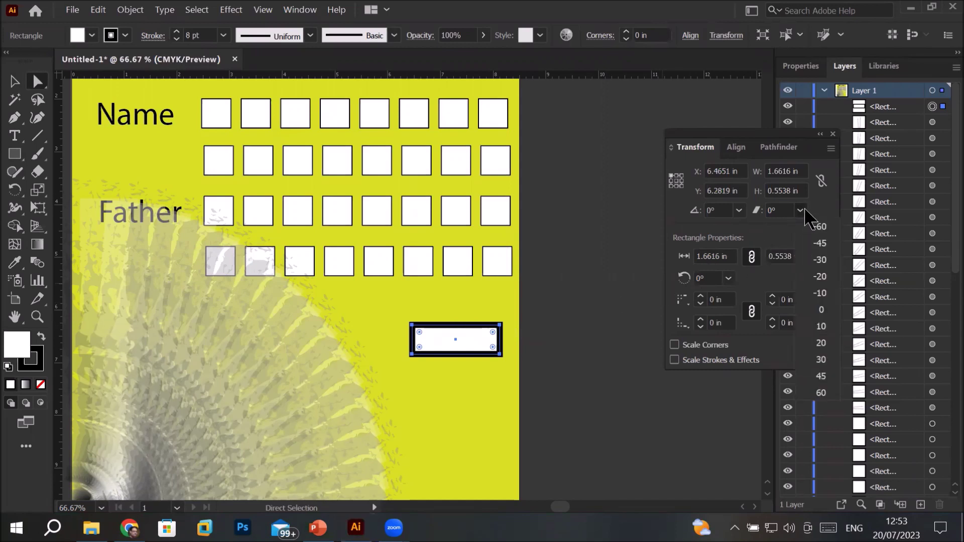
pyautogui.click(824, 327)
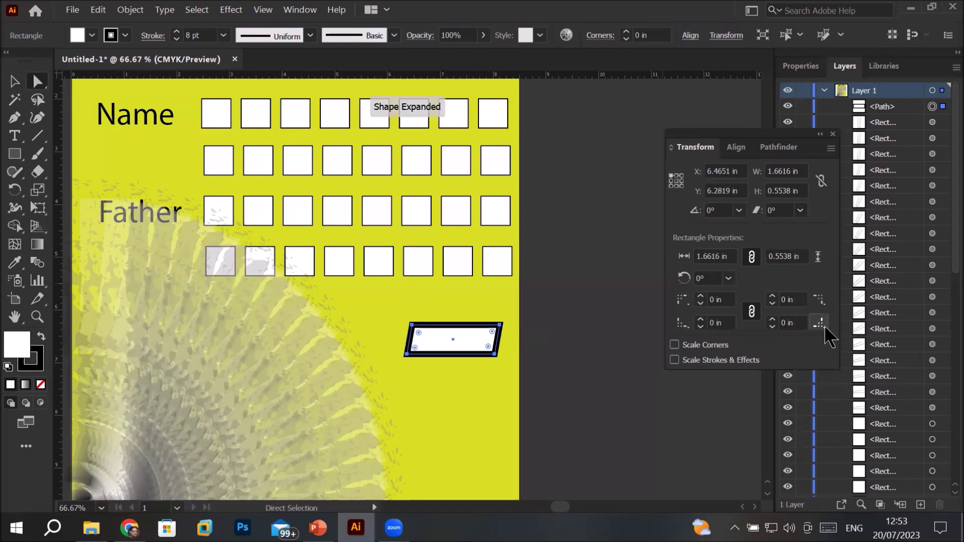
pyautogui.click(800, 211)
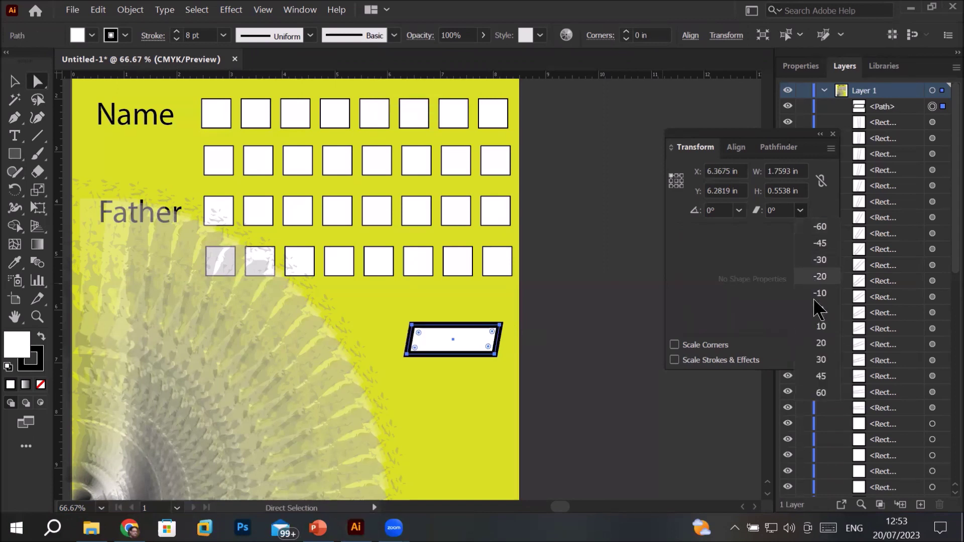
pyautogui.click(823, 342)
pyautogui.click(802, 212)
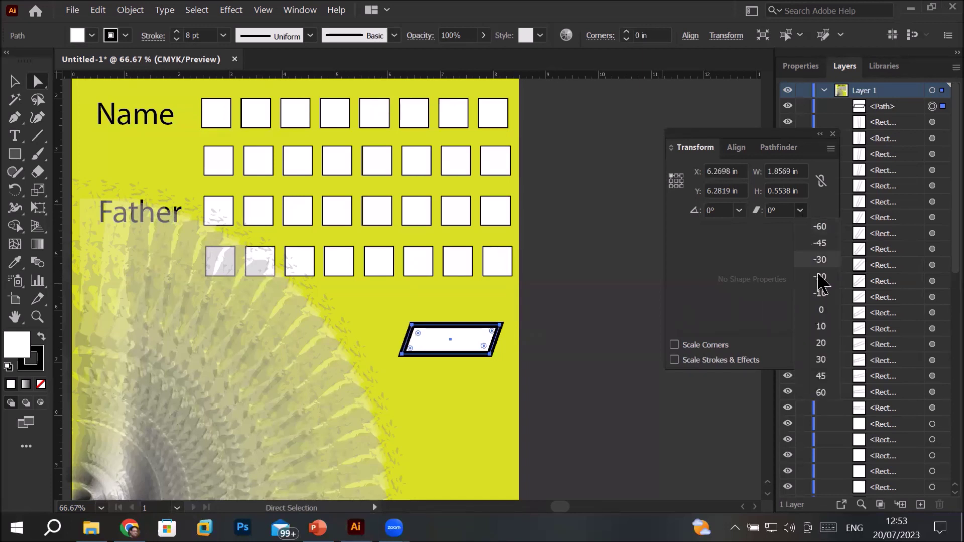
pyautogui.click(819, 327)
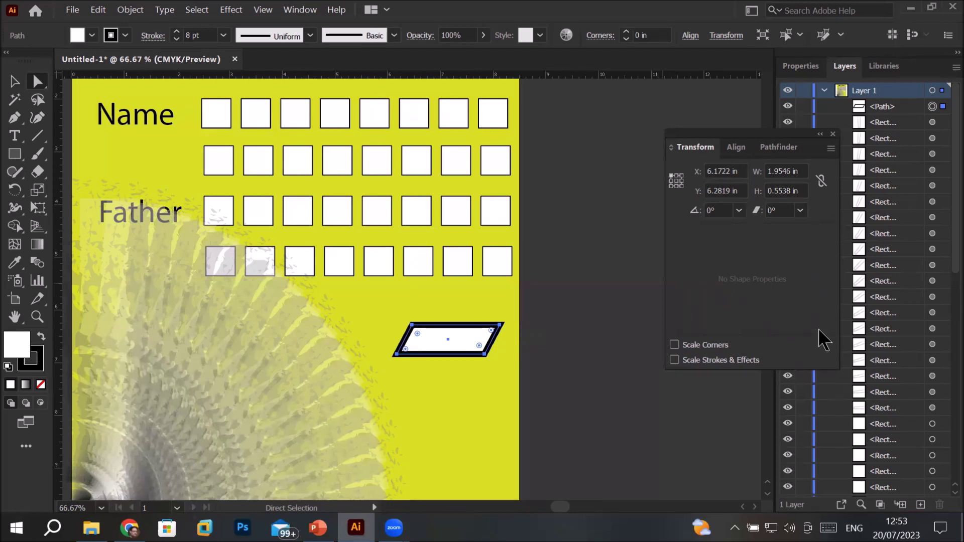
pyautogui.hotkey('ctrl', 'z')
pyautogui.hotkey('ctrl', 'z')
pyautogui.hotkey('ctrl', 'z')
pyautogui.hotkey('ctrl', 'z')
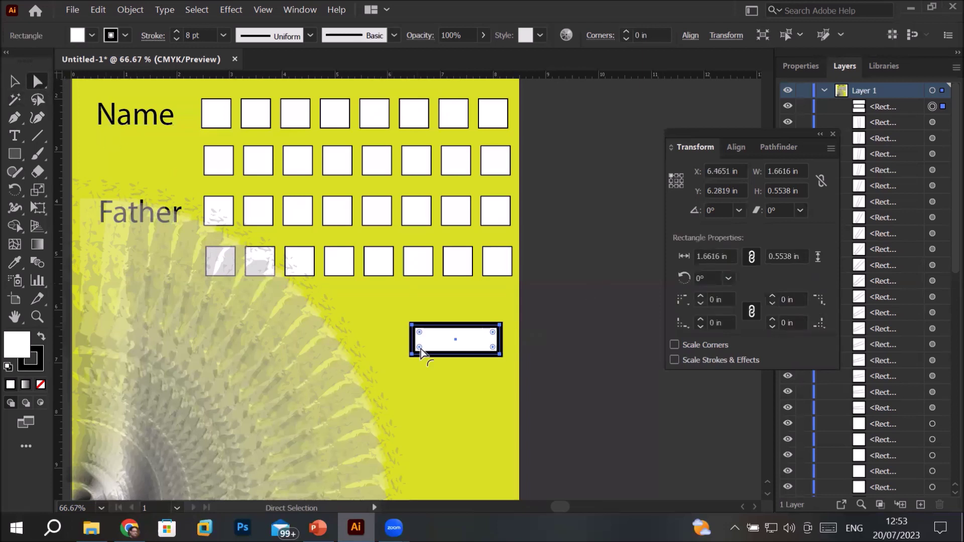
pyautogui.click(397, 315)
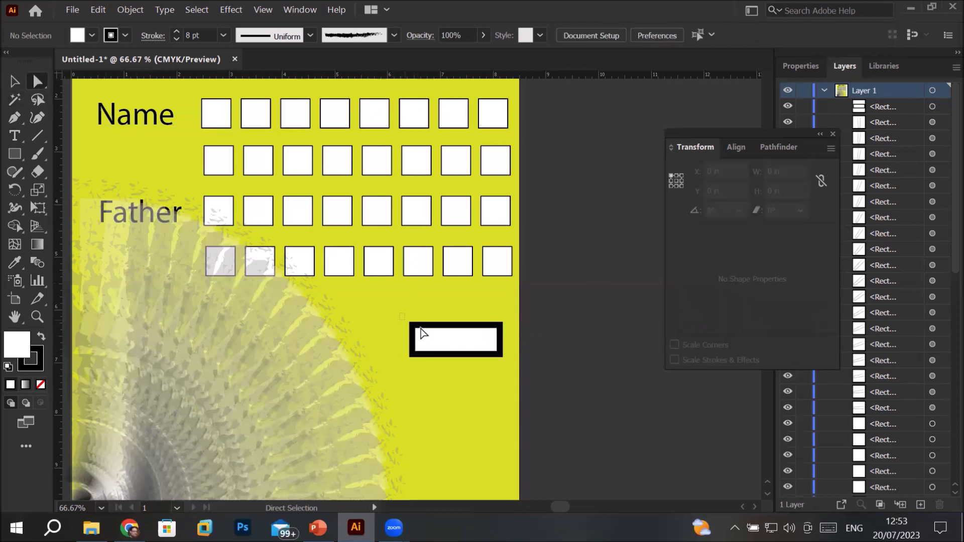
pyautogui.click(499, 330)
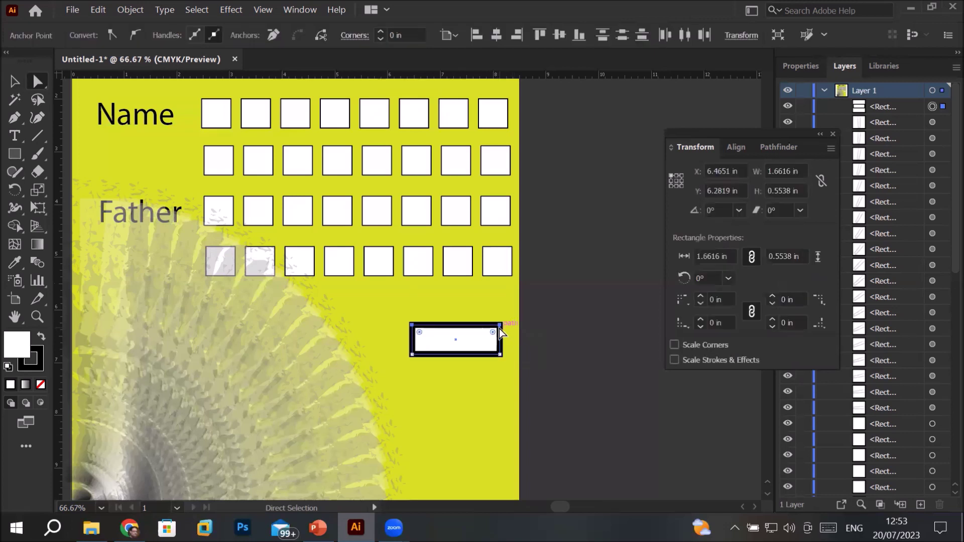
pyautogui.moveTo(499, 329)
pyautogui.mouseDown()
pyautogui.moveTo(526, 339)
pyautogui.moveTo(515, 330)
pyautogui.mouseUp()
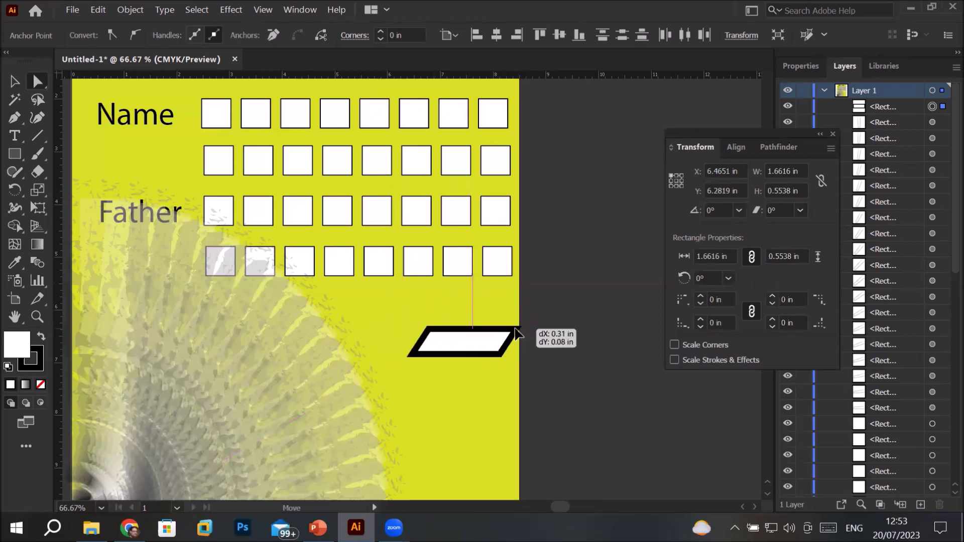
pyautogui.moveTo(516, 329); pyautogui.dragTo(501, 326)
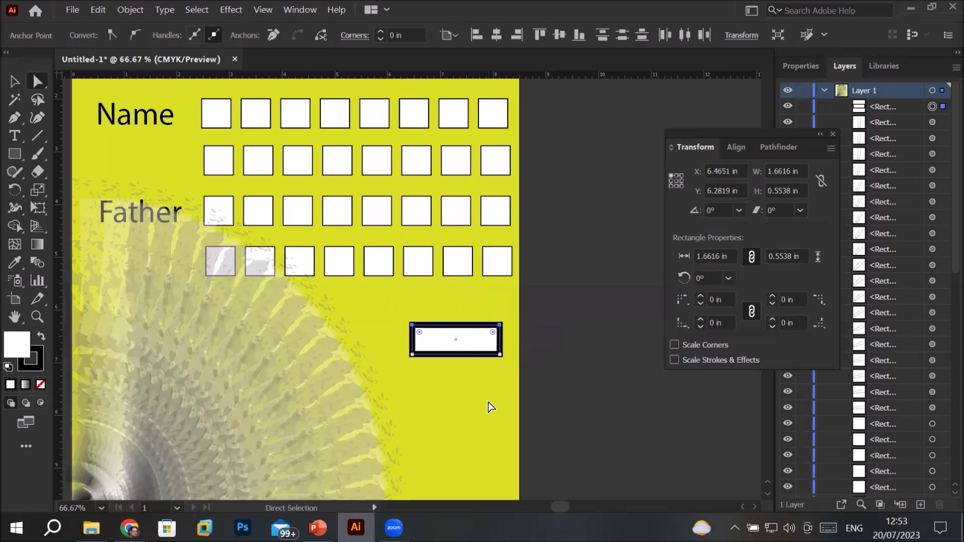
pyautogui.hotkey('ctrl', 'z')
pyautogui.hotkey('ctrl', 'z')
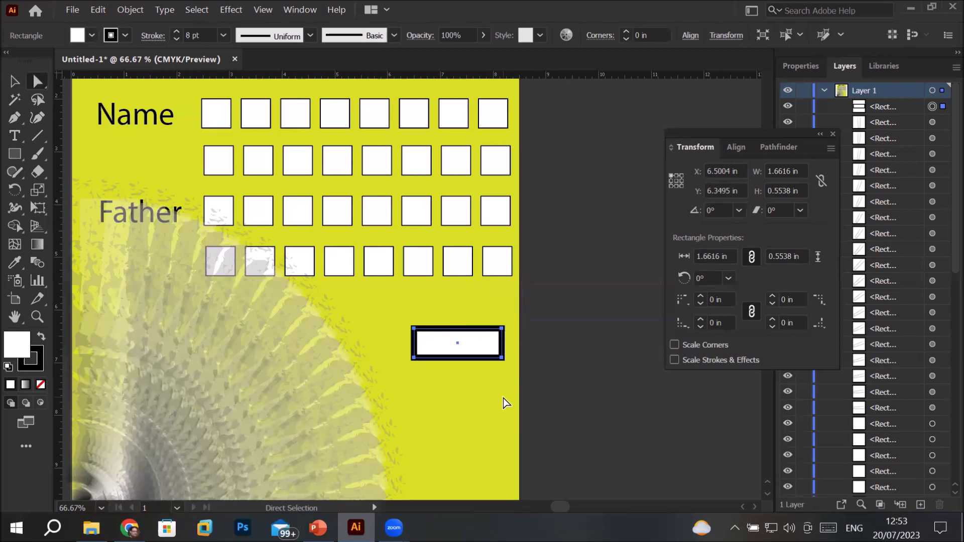
pyautogui.click(503, 399)
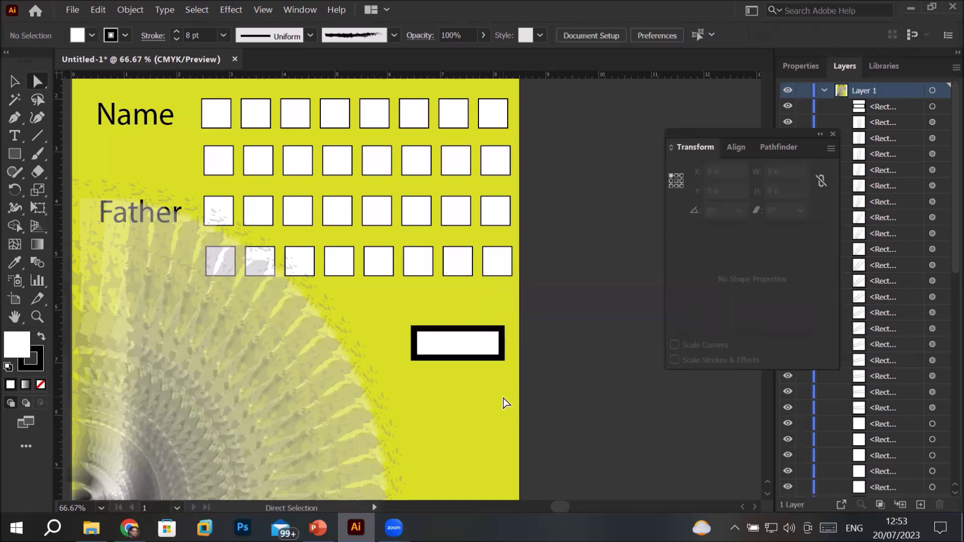
pyautogui.click(458, 348)
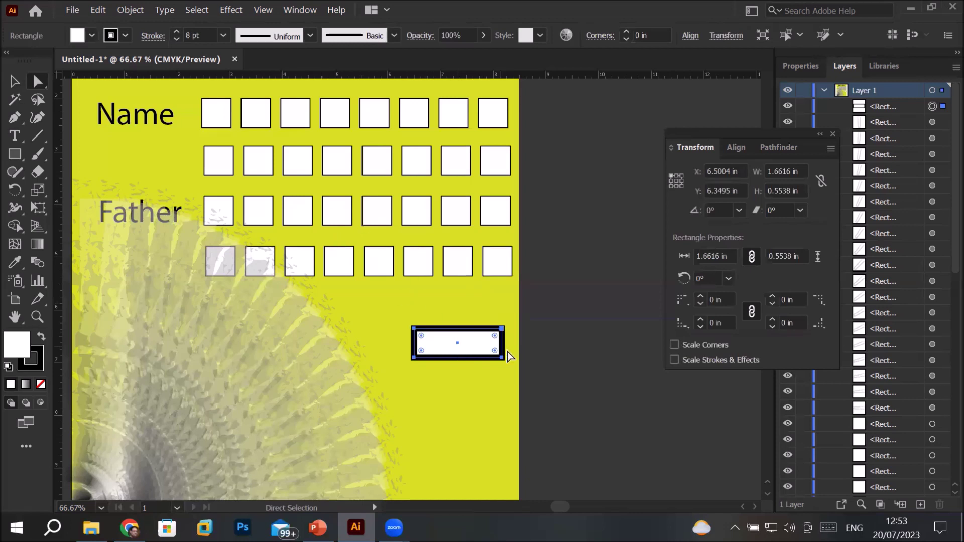
pyautogui.click(800, 211)
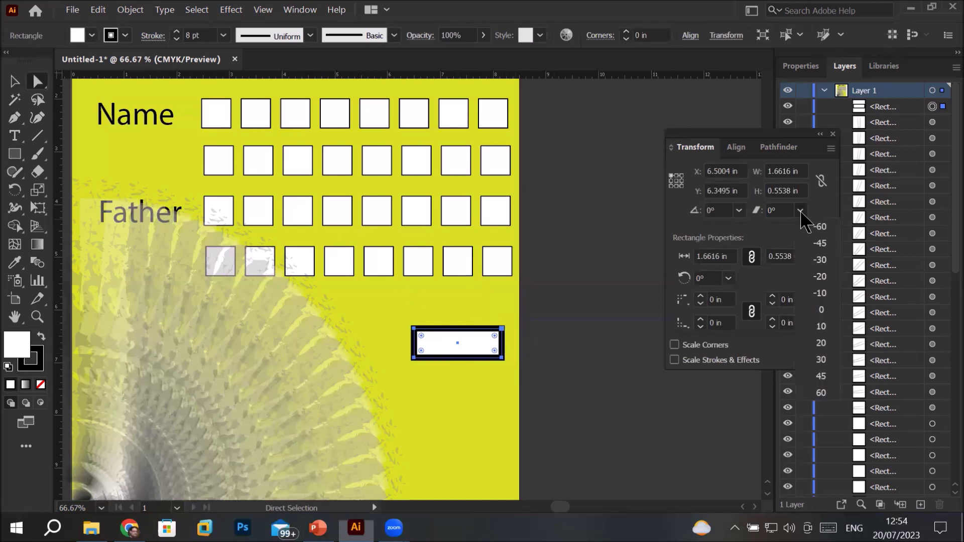
pyautogui.click(817, 246)
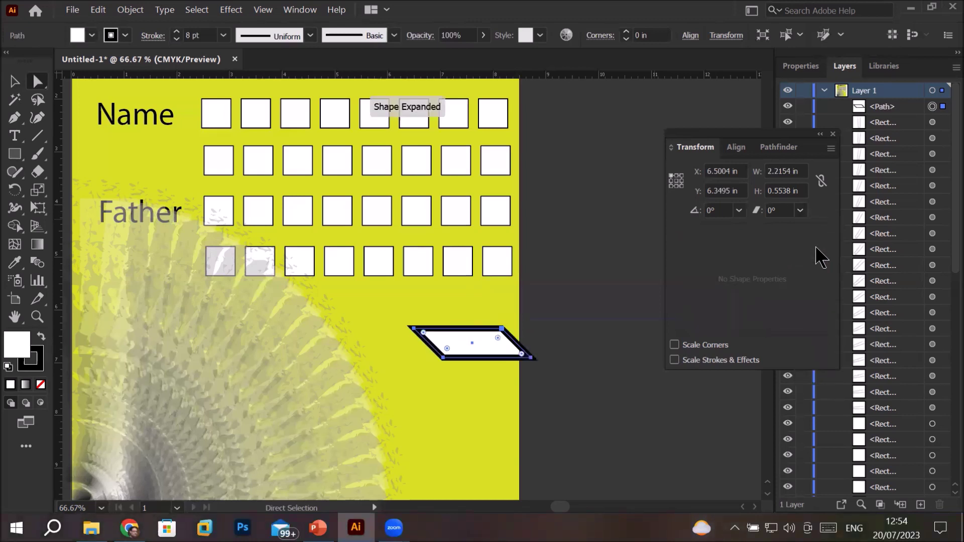
pyautogui.hotkey('ctrl', 'z')
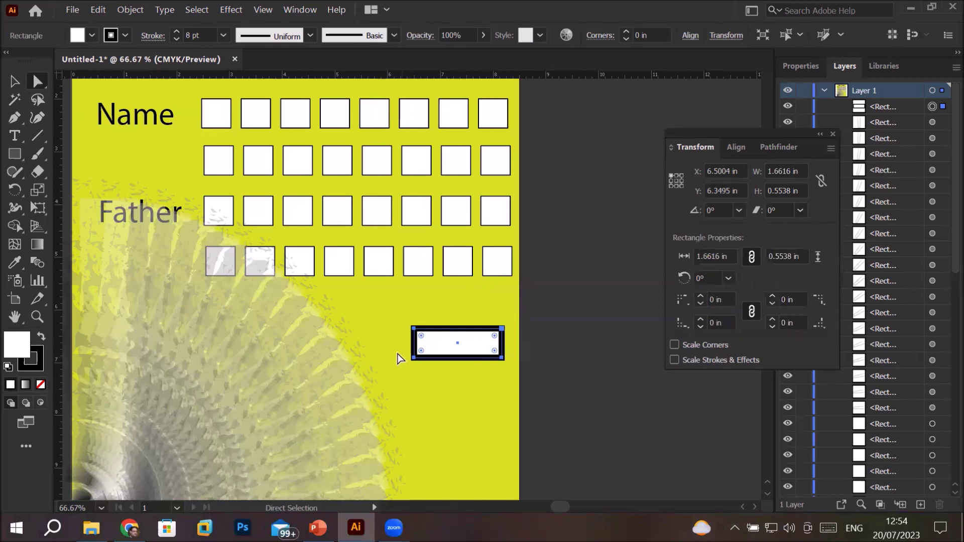
pyautogui.moveTo(391, 350); pyautogui.dragTo(427, 363)
pyautogui.moveTo(517, 376); pyautogui.dragTo(517, 377)
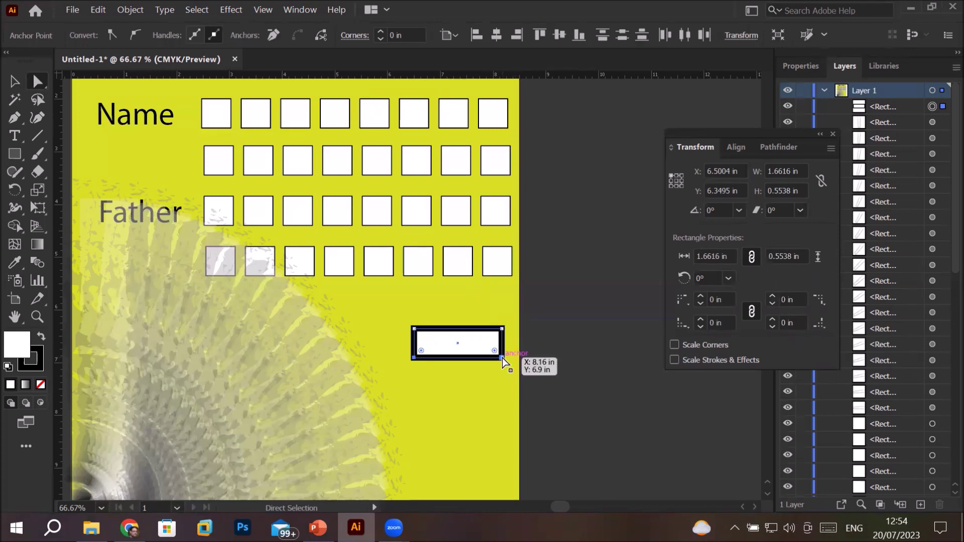
pyautogui.click(503, 359)
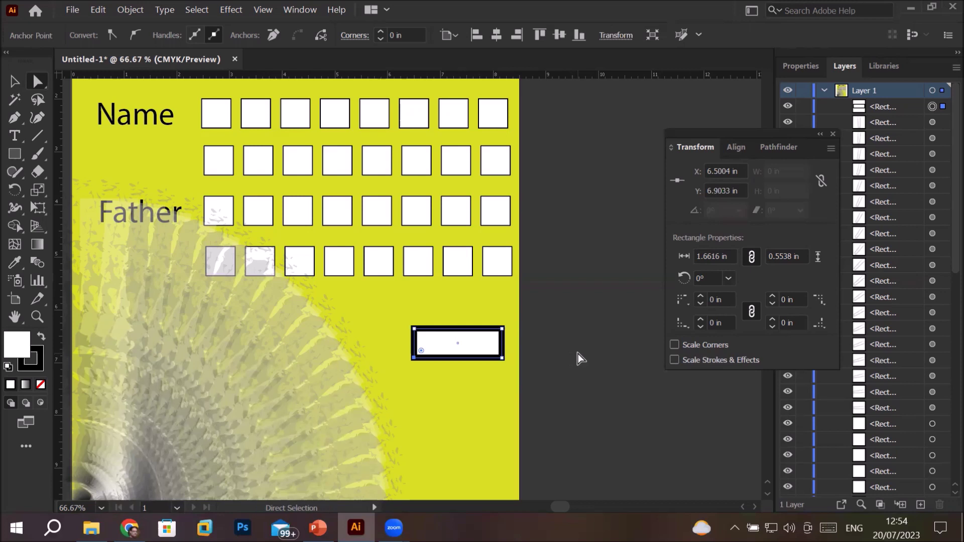
pyautogui.moveTo(390, 347)
pyautogui.mouseDown()
pyautogui.moveTo(505, 375)
pyautogui.moveTo(536, 360)
pyautogui.moveTo(487, 363)
pyautogui.mouseUp()
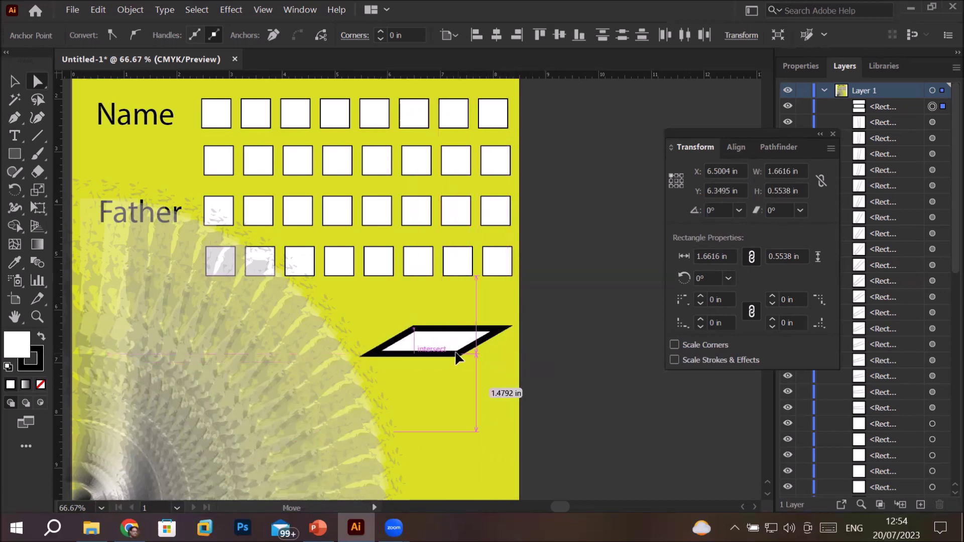
pyautogui.moveTo(488, 361); pyautogui.dragTo(502, 360)
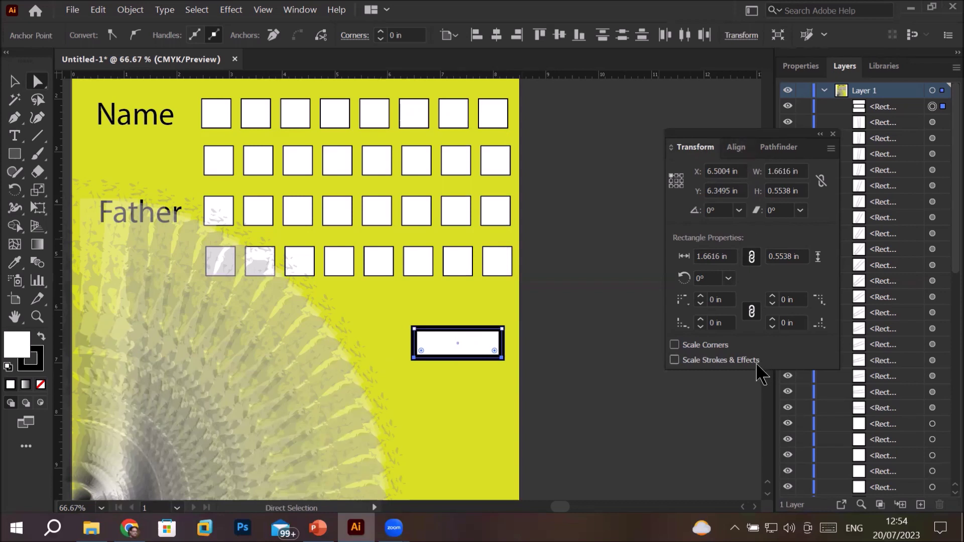
pyautogui.click(721, 254)
# - Try different size values for the input box below the rows
pyautogui.scroll(3, 722, 254)
pyautogui.scroll(3, 721, 254)
pyautogui.scroll(3, 721, 253)
pyautogui.scroll(3, 721, 254)
pyautogui.scroll(1, 722, 252)
pyautogui.scroll(1, 722, 253)
pyautogui.scroll(-5, 721, 253)
pyautogui.scroll(-3, 722, 253)
pyautogui.scroll(-2, 722, 252)
pyautogui.scroll(-3, 722, 253)
pyautogui.scroll(-3, 721, 252)
pyautogui.scroll(-2, 721, 252)
pyautogui.scroll(5, 722, 253)
pyautogui.scroll(8, 721, 252)
pyautogui.scroll(4, 722, 253)
pyautogui.scroll(3, 721, 253)
pyautogui.scroll(3, 722, 252)
pyautogui.scroll(1, 721, 252)
pyautogui.scroll(-3, 722, 253)
pyautogui.scroll(-4, 722, 253)
pyautogui.scroll(-3, 721, 252)
pyautogui.scroll(-3, 721, 253)
pyautogui.scroll(-3, 721, 252)
pyautogui.scroll(-2, 722, 253)
pyautogui.scroll(-2, 721, 253)
pyautogui.scroll(-1, 721, 253)
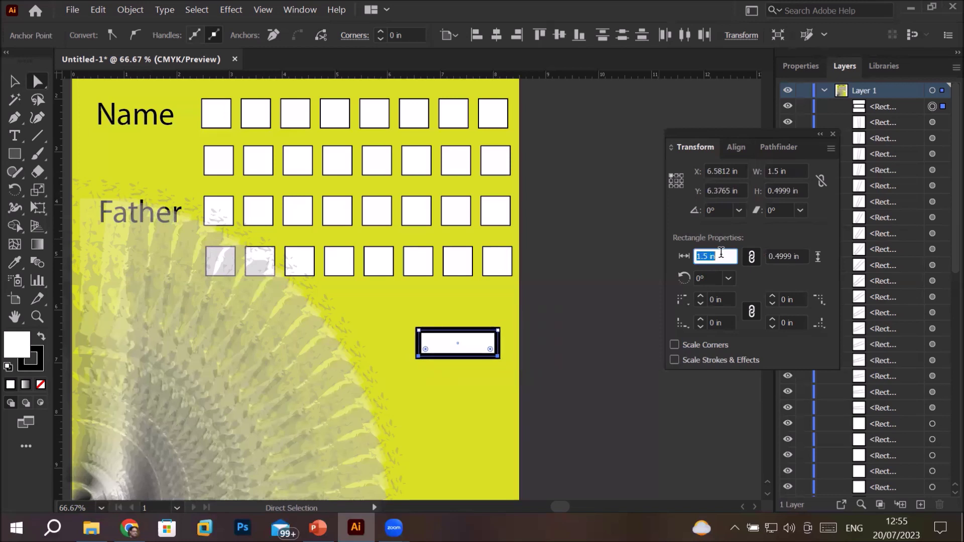
# - Unlink width from height and settle the input box at 1.375 × 0.5 in, then deselect it
pyautogui.click(752, 256)
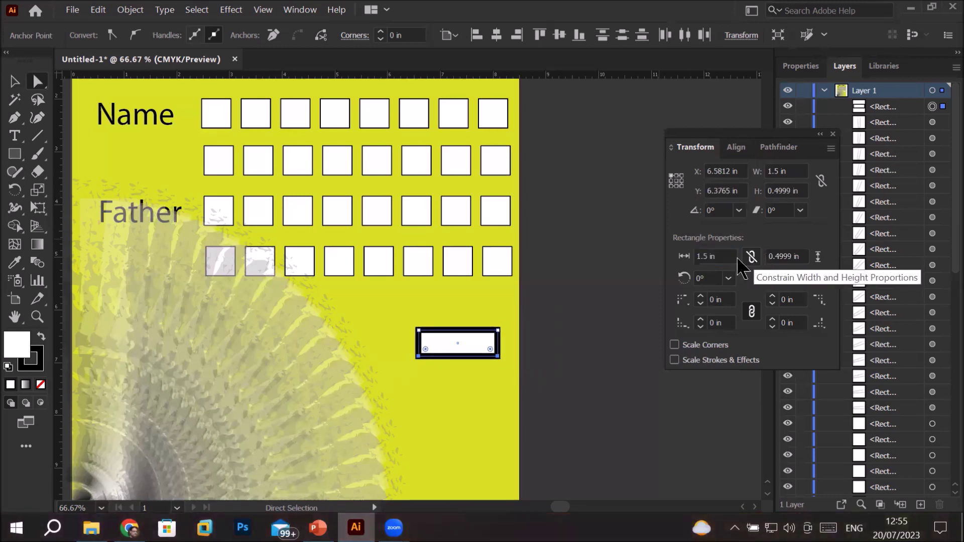
pyautogui.click(712, 257)
pyautogui.scroll(2, 713, 257)
pyautogui.scroll(4, 713, 257)
pyautogui.scroll(9, 712, 258)
pyautogui.scroll(6, 712, 258)
pyautogui.scroll(5, 712, 257)
pyautogui.scroll(3, 712, 258)
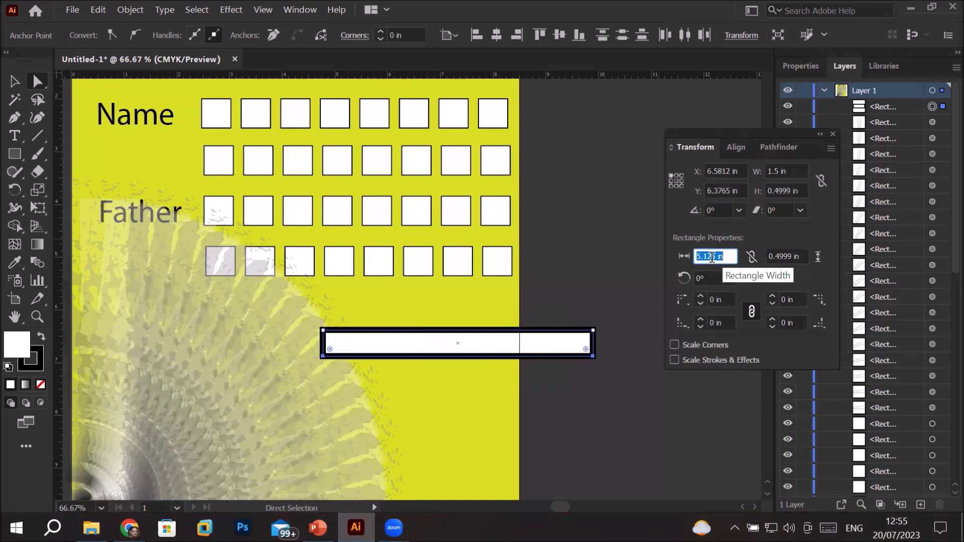
pyautogui.scroll(-14, 712, 257)
pyautogui.scroll(-2, 712, 257)
pyautogui.scroll(-5, 712, 258)
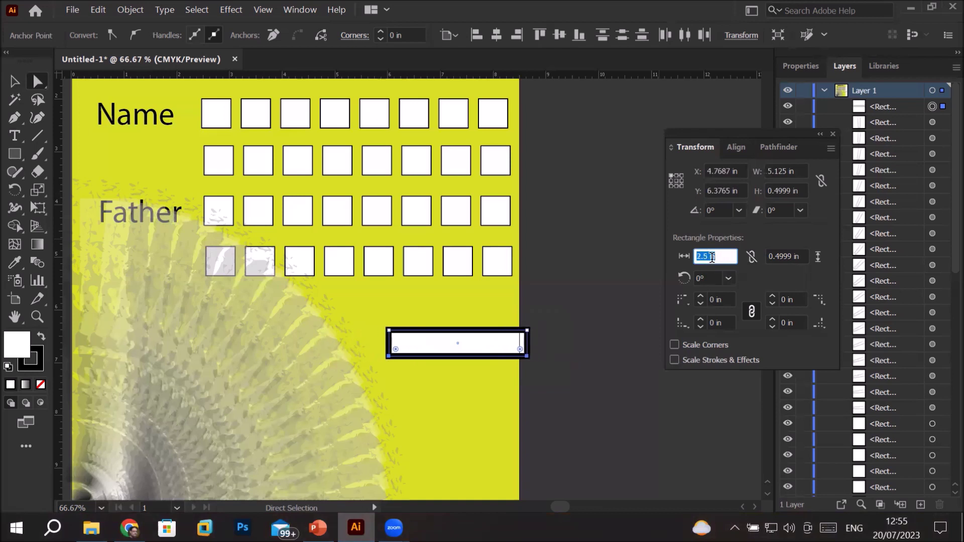
pyautogui.scroll(-9, 712, 258)
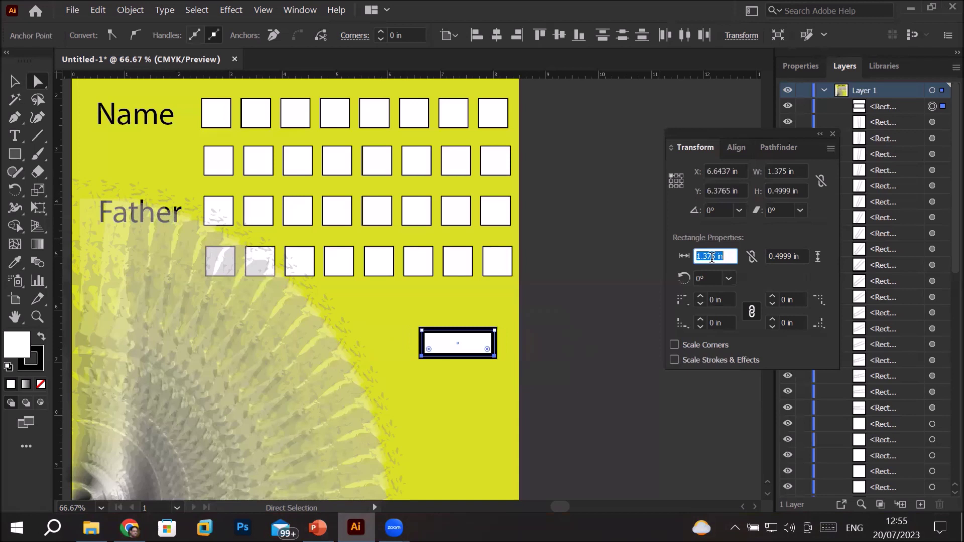
pyautogui.click(580, 311)
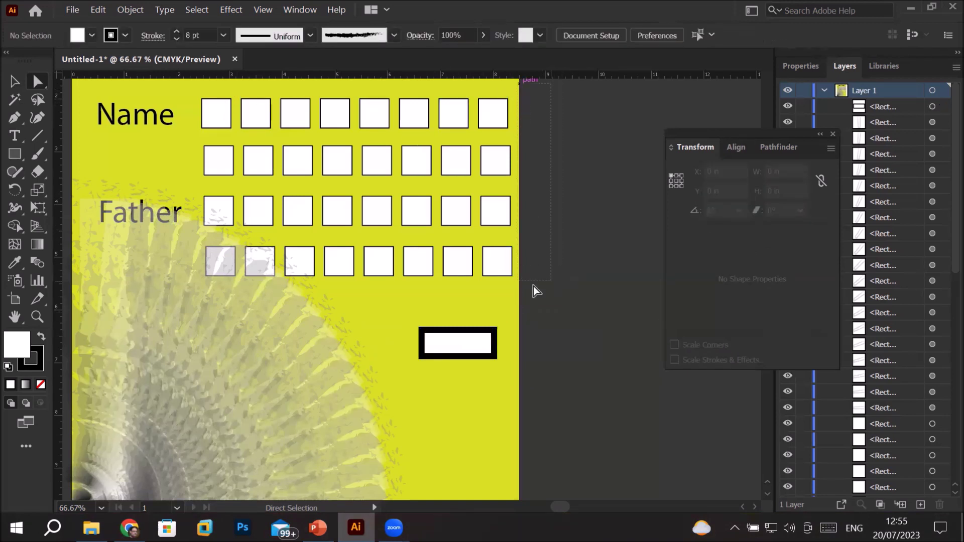
# - Select the right four boxes of every row and set their width to 0.625 in
pyautogui.click(214, 267)
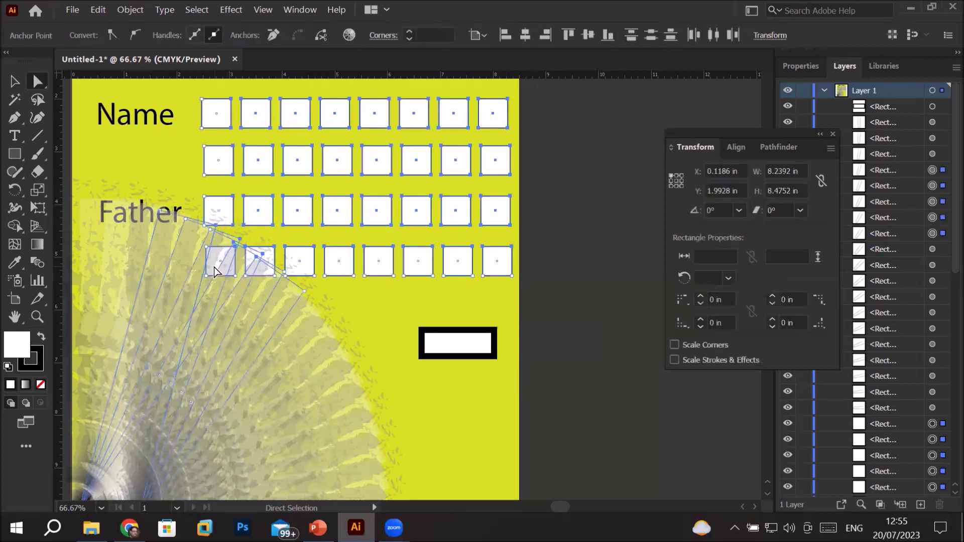
pyautogui.moveTo(550, 85)
pyautogui.mouseDown()
pyautogui.moveTo(530, 198)
pyautogui.moveTo(439, 286)
pyautogui.mouseUp()
pyautogui.moveTo(380, 294); pyautogui.dragTo(379, 290)
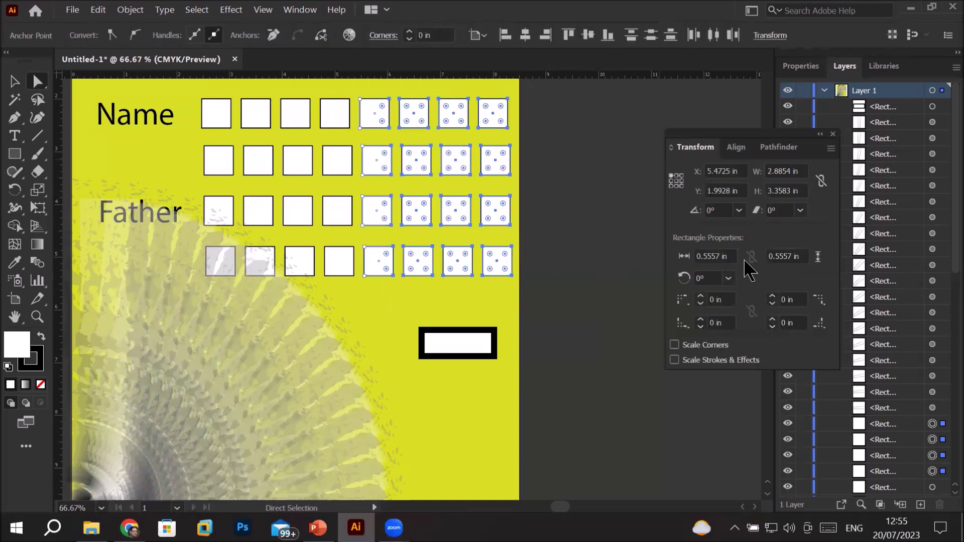
pyautogui.tripleClick(726, 256)
pyautogui.write('1')
pyautogui.press('Return')
pyautogui.write('0.25')
pyautogui.press('Return')
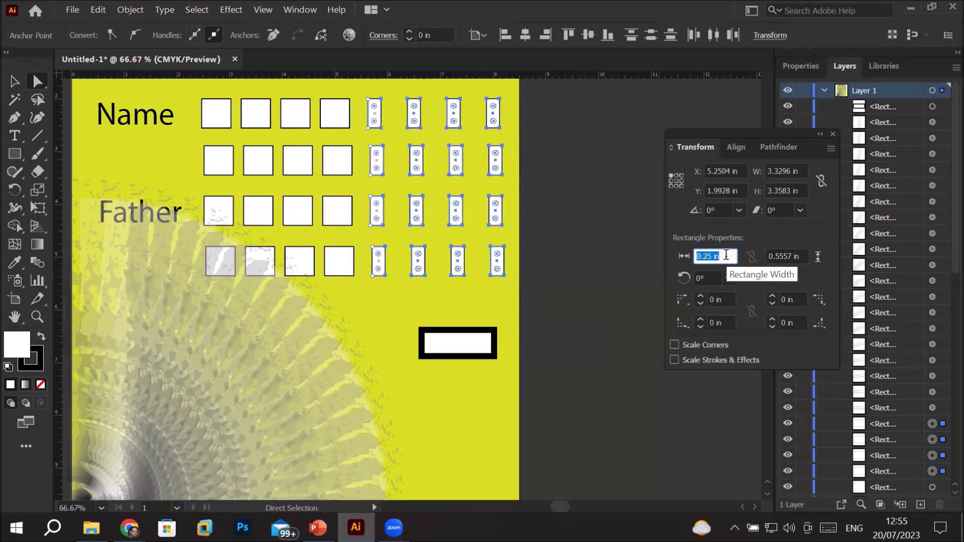
pyautogui.write('0.625')
pyautogui.press('Return')
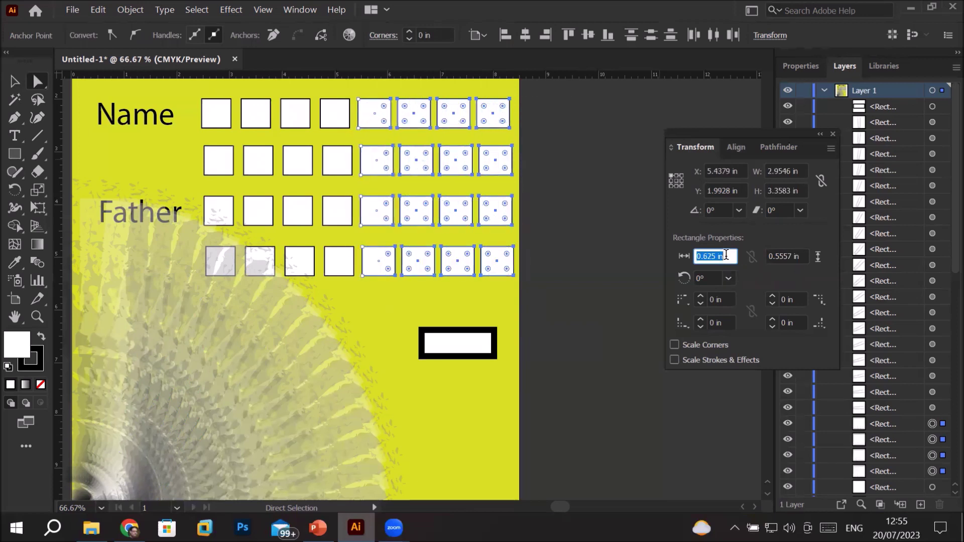
pyautogui.click(726, 255)
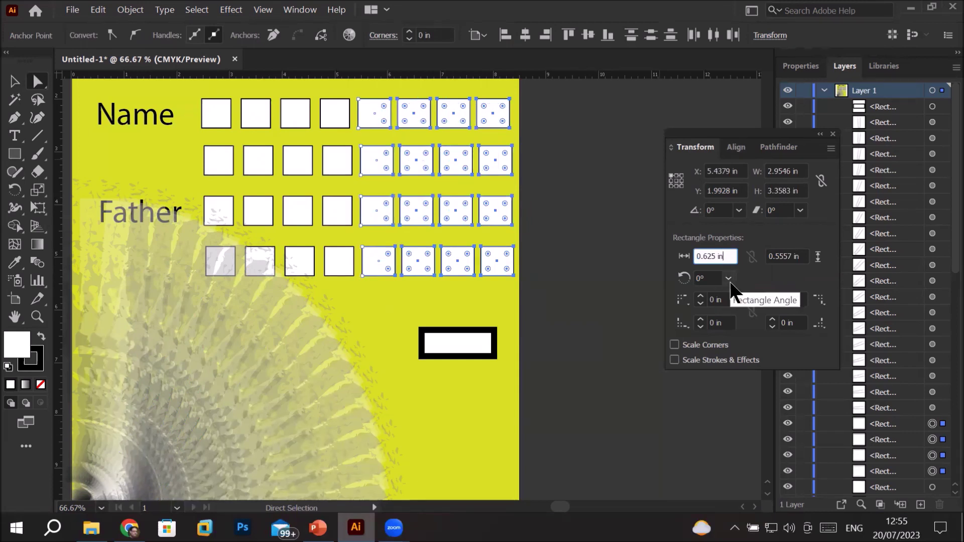
# - Try rotating the selected boxes by 45°, then undo the rotation
pyautogui.click(729, 280)
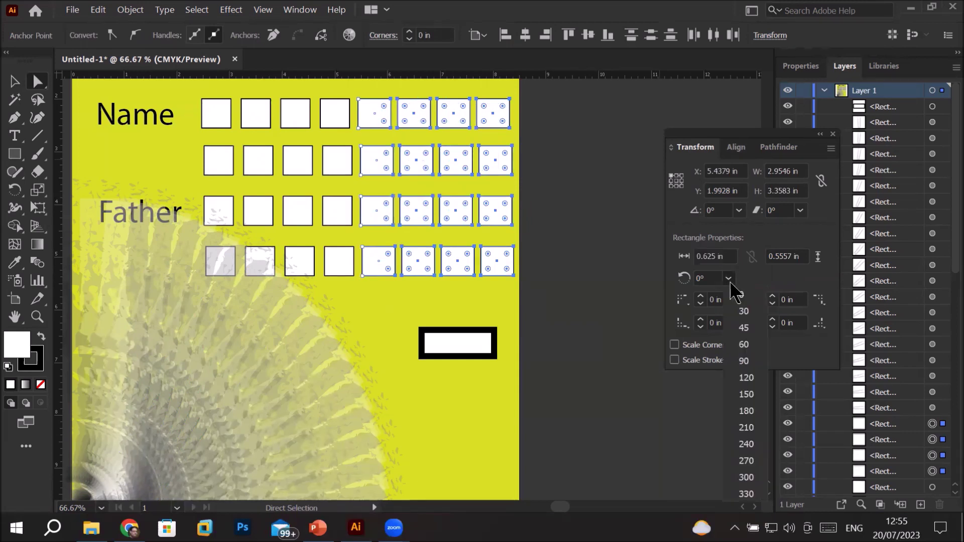
pyautogui.click(743, 328)
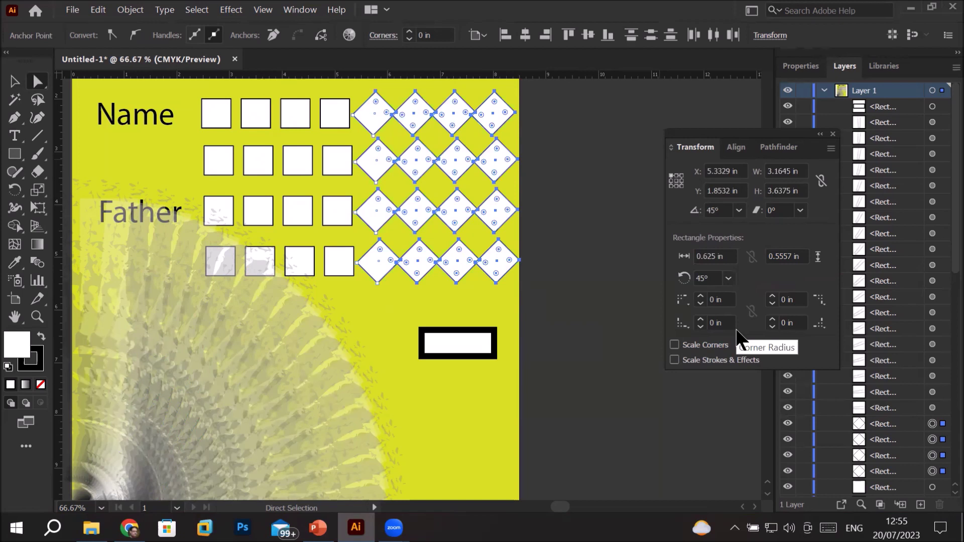
pyautogui.hotkey('ctrl', 'z')
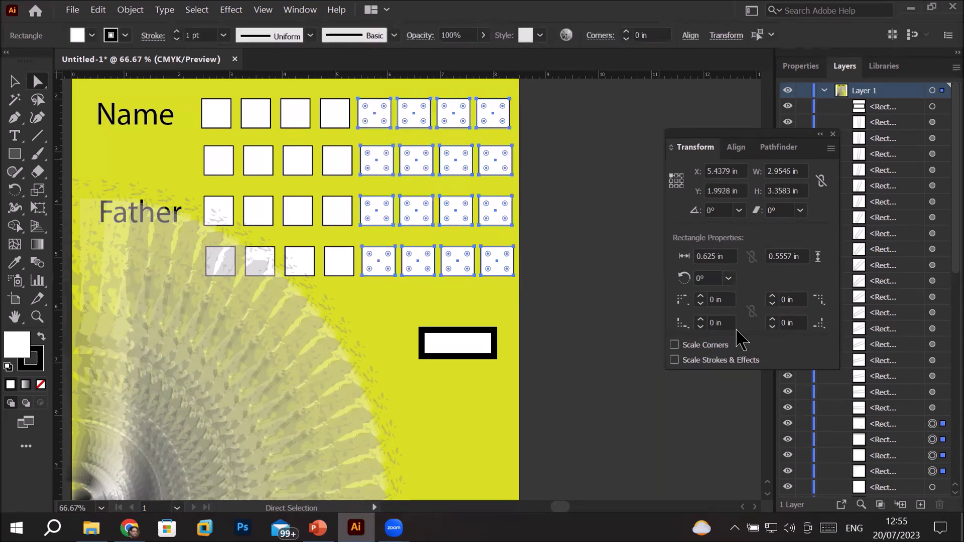
pyautogui.click(721, 298)
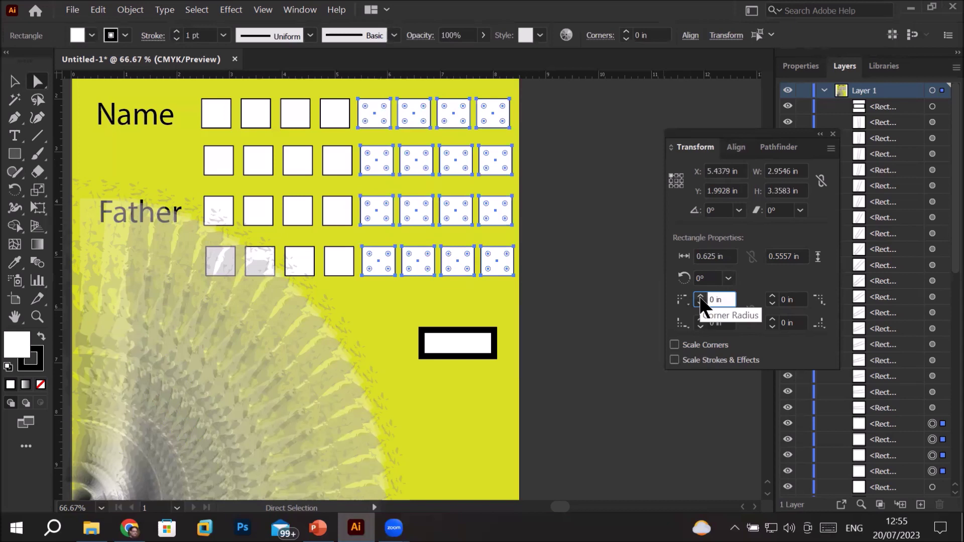
pyautogui.click(701, 297)
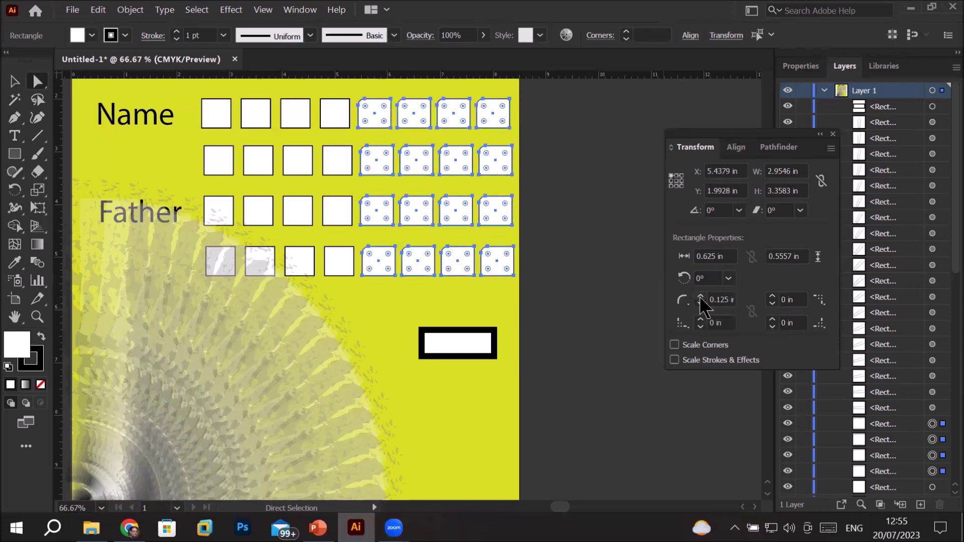
pyautogui.click(701, 298)
pyautogui.click(702, 297)
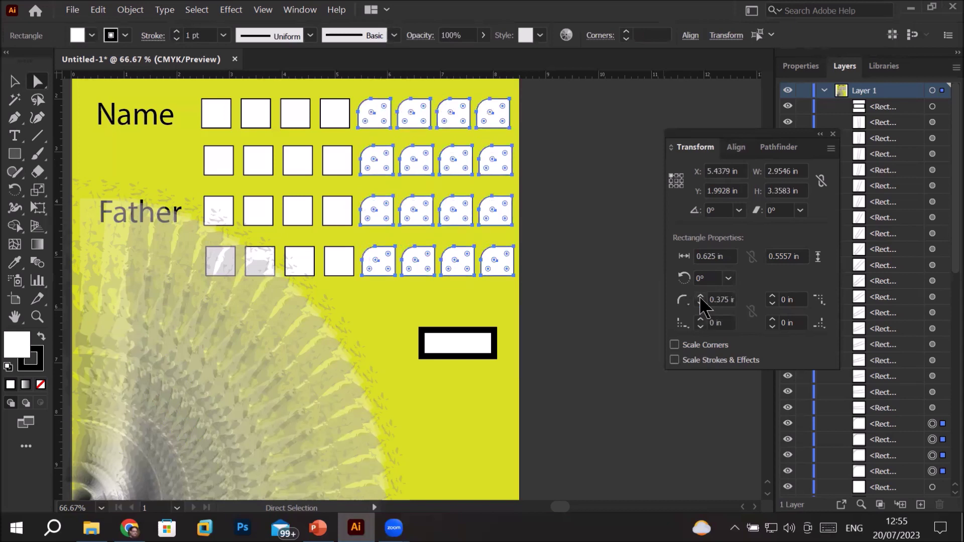
pyautogui.click(701, 297)
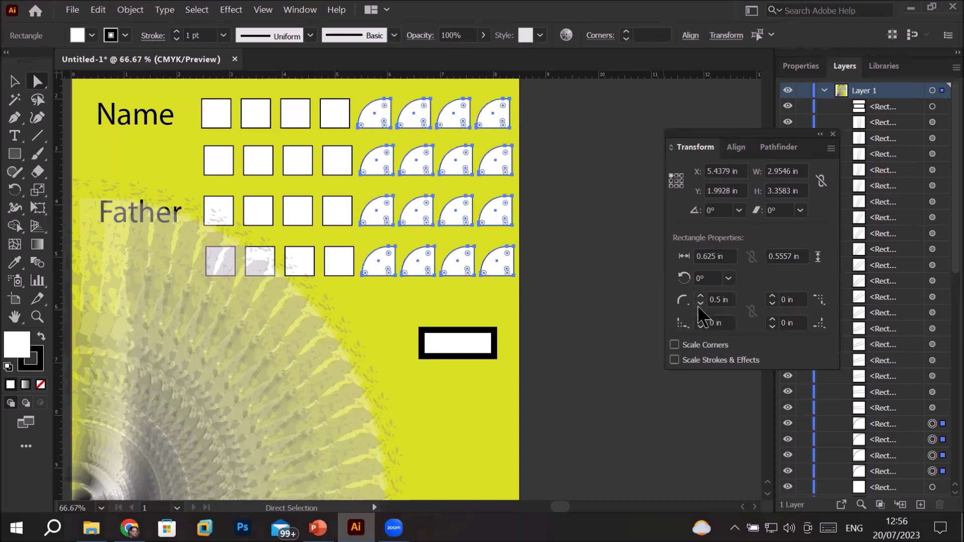
pyautogui.click(702, 303)
pyautogui.click(702, 304)
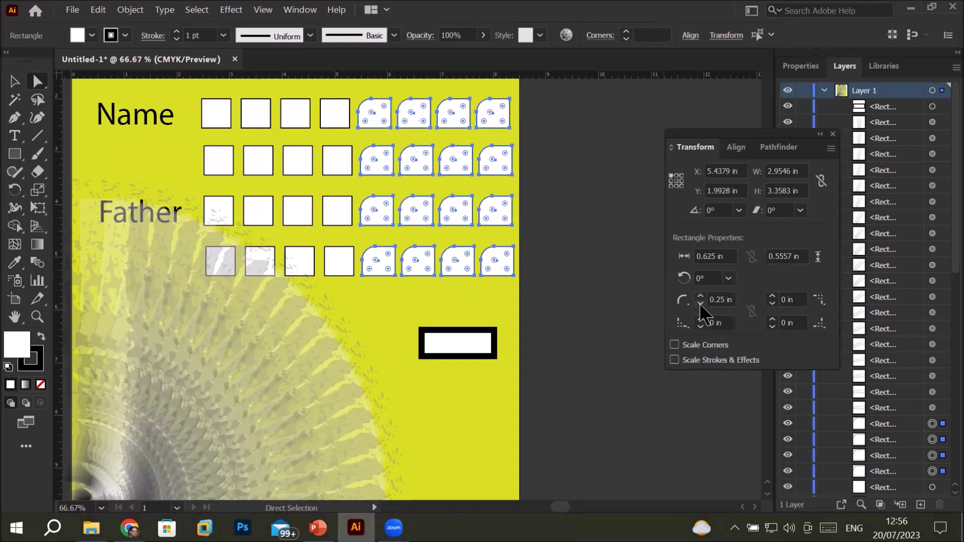
pyautogui.click(701, 304)
pyautogui.click(701, 304)
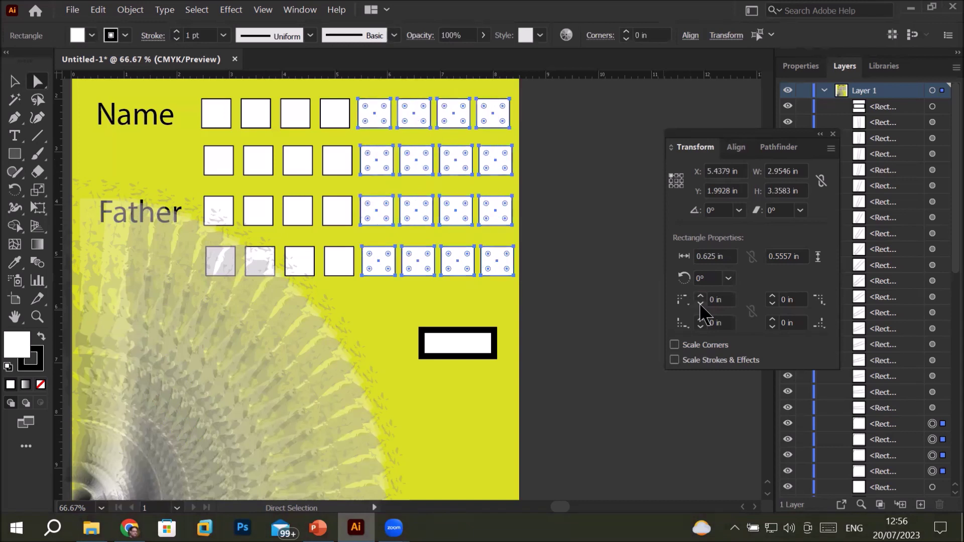
pyautogui.click(773, 319)
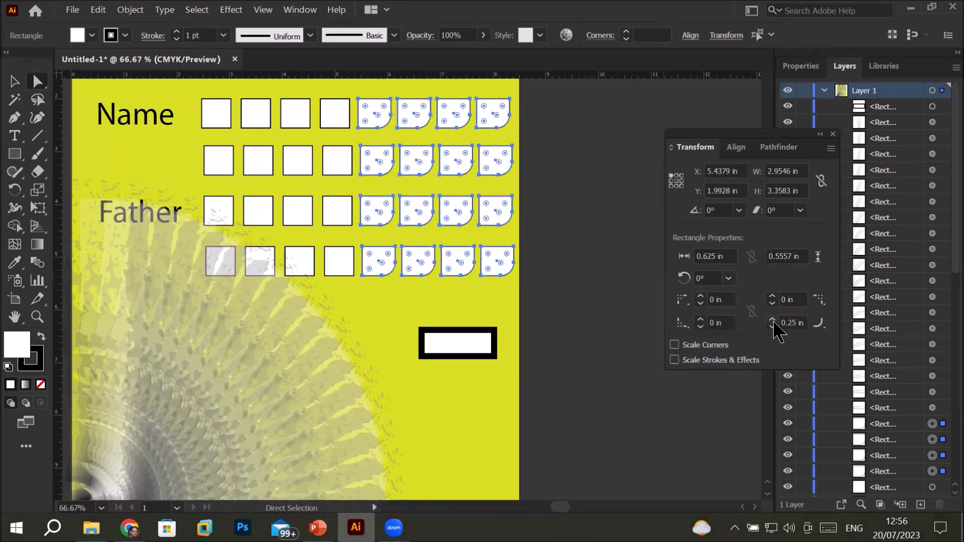
pyautogui.click(773, 319)
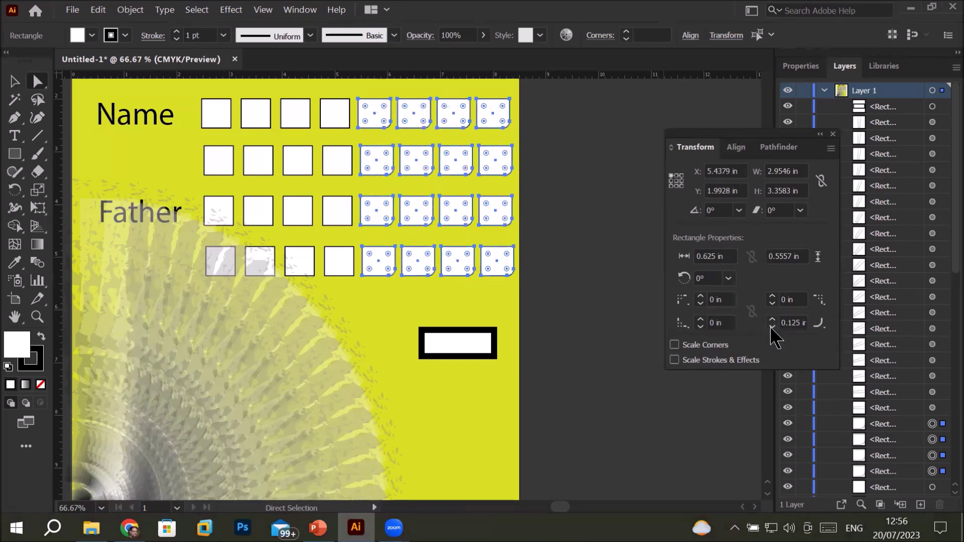
pyautogui.click(773, 328)
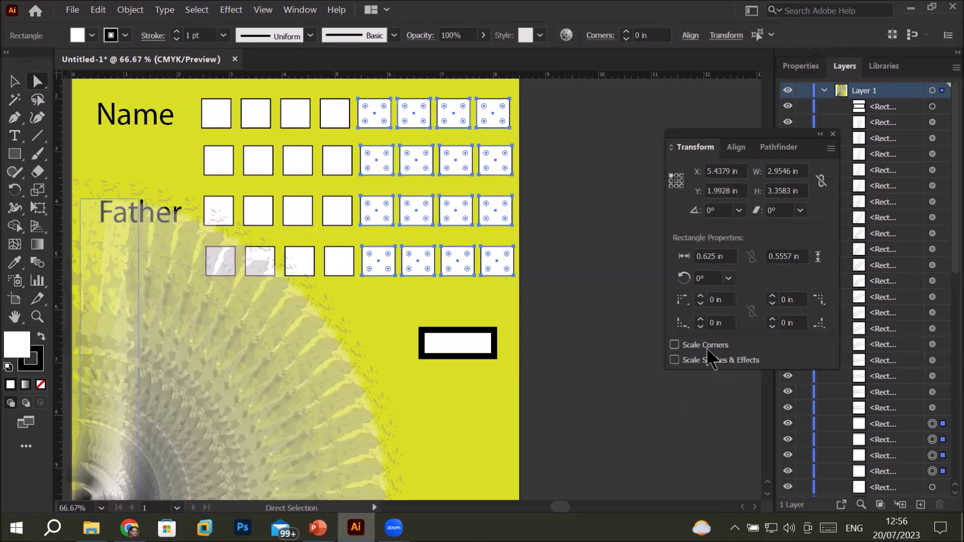
pyautogui.click(693, 360)
# - Enable Scale Corners, leave Scale Strokes & Effects off, and show the Align options
pyautogui.click(695, 369)
pyautogui.click(694, 363)
pyautogui.click(698, 347)
pyautogui.click(742, 155)
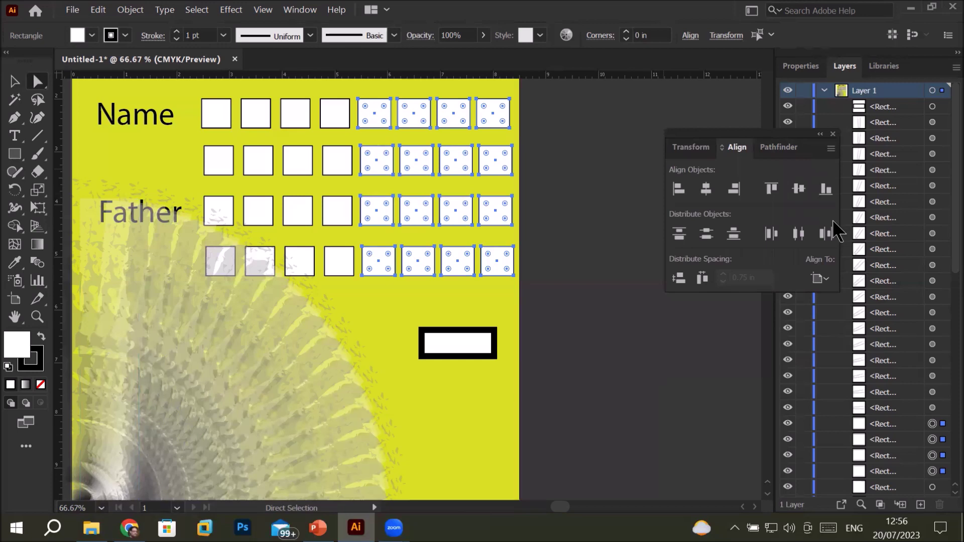
pyautogui.scroll(-2, 361, 305)
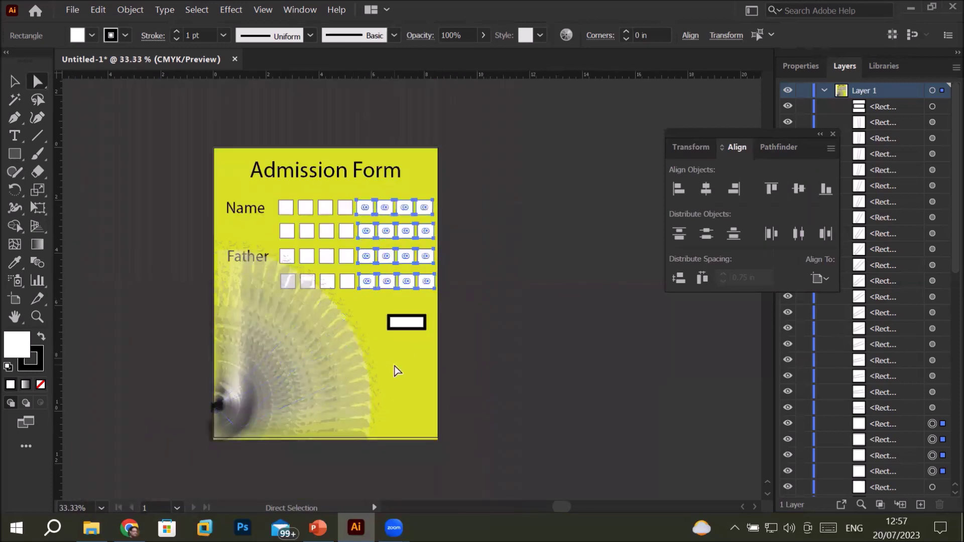
pyautogui.click(412, 378)
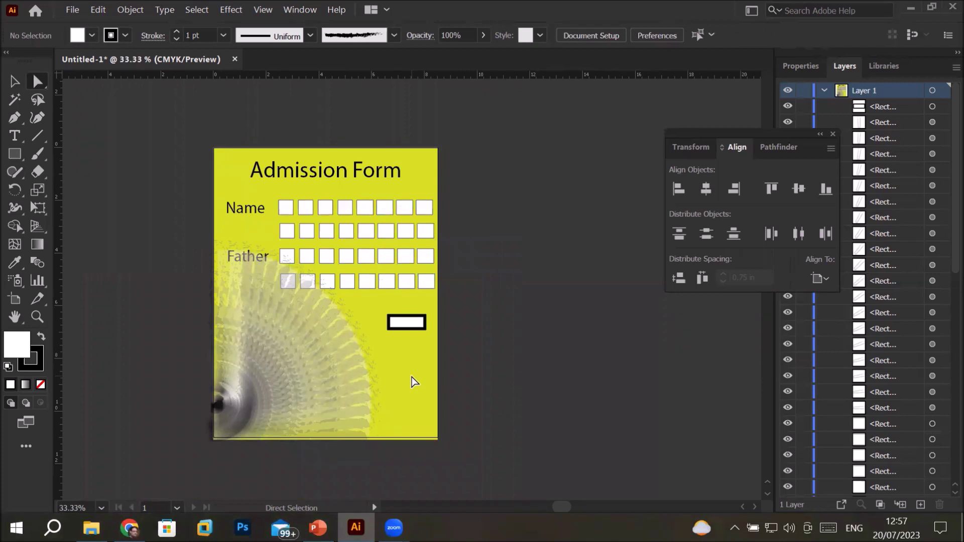
pyautogui.click(687, 150)
pyautogui.click(733, 157)
pyautogui.moveTo(409, 453); pyautogui.dragTo(407, 441)
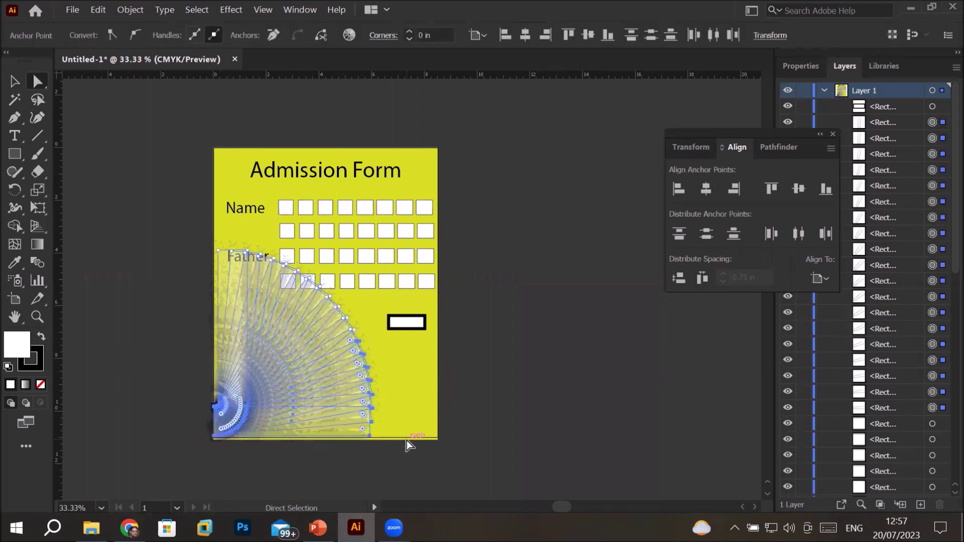
pyautogui.click(416, 390)
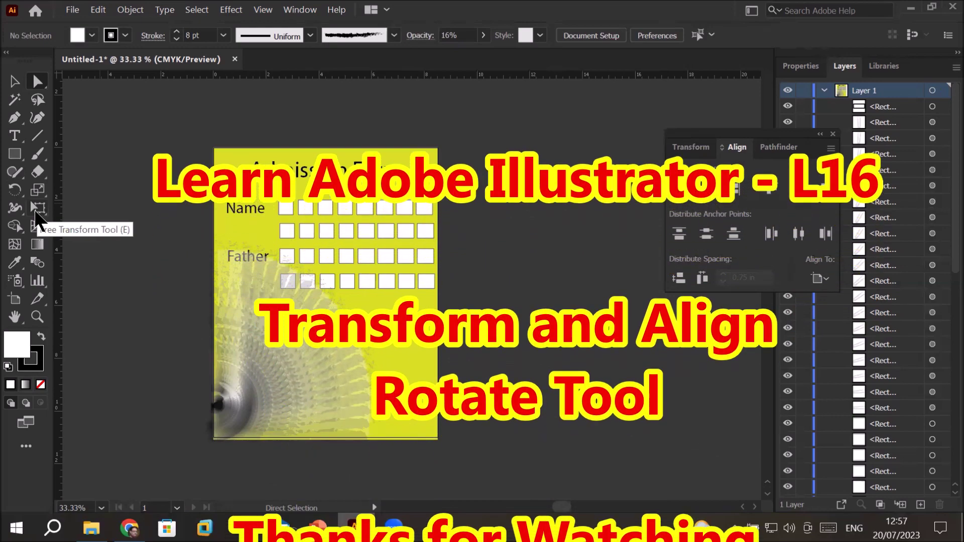
# - Choose the Rotate Tool (R) from the Rotate/Reflect tool flyout
pyautogui.click(13, 191)
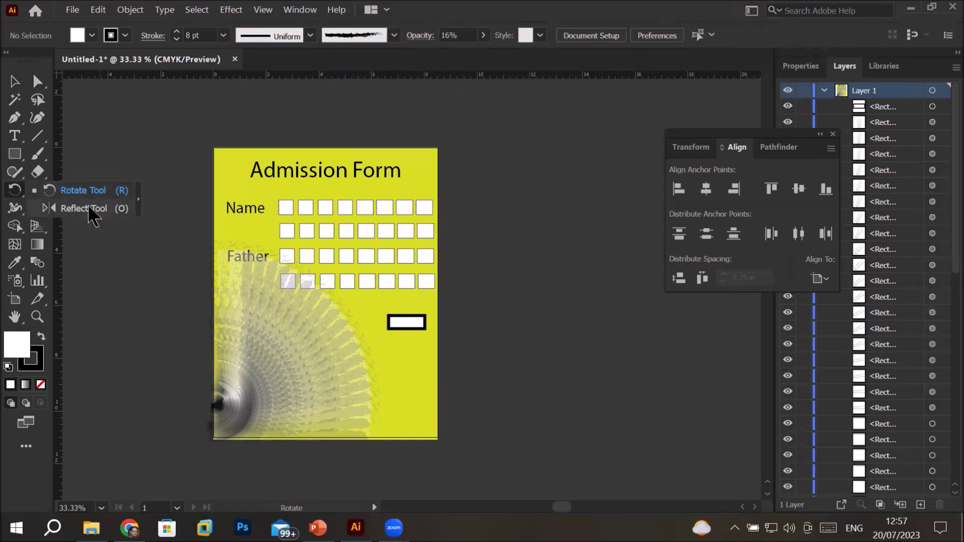
pyautogui.click(229, 425)
pyautogui.scroll(2, 229, 425)
pyautogui.scroll(2, 229, 425)
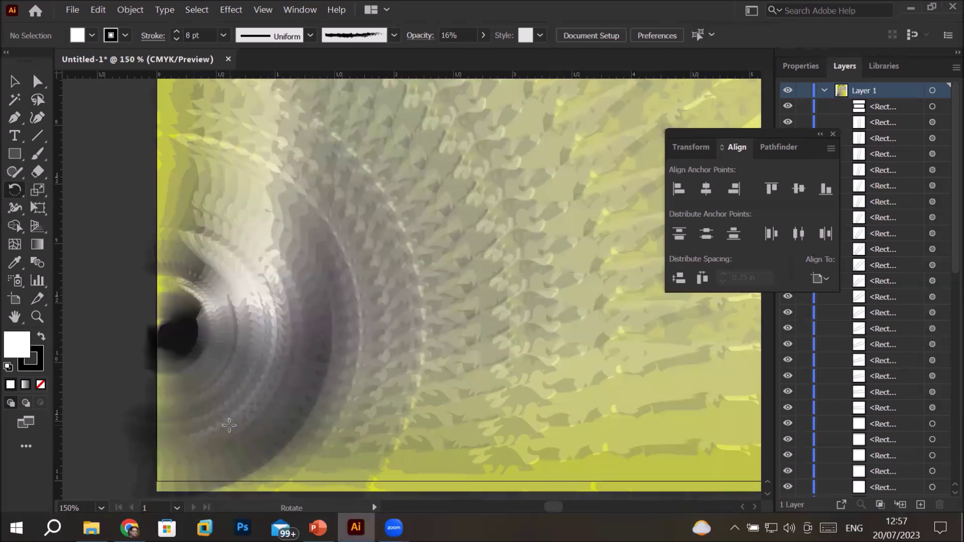
pyautogui.scroll(-3, 229, 425)
pyautogui.scroll(-1, 229, 425)
pyautogui.scroll(-1, 231, 424)
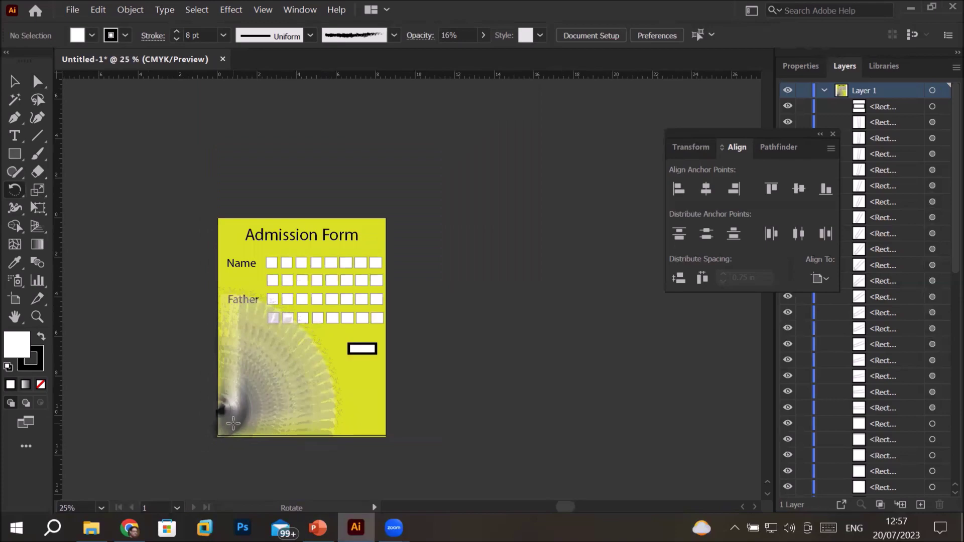